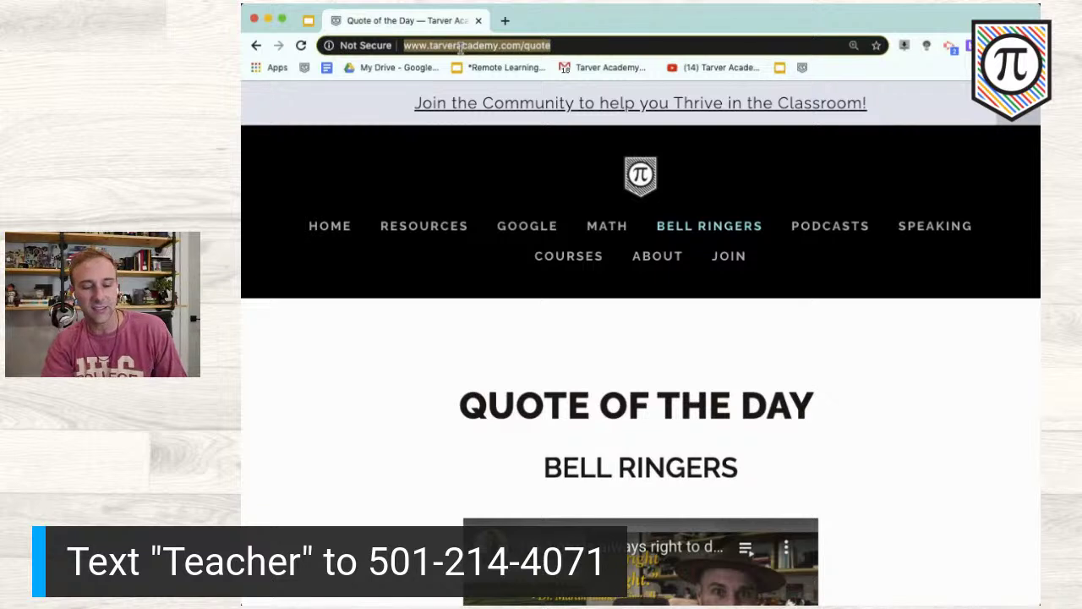
# Go to sites.google.com and open the full template gallery for starting a new site
pyautogui.write('sites.google.com')
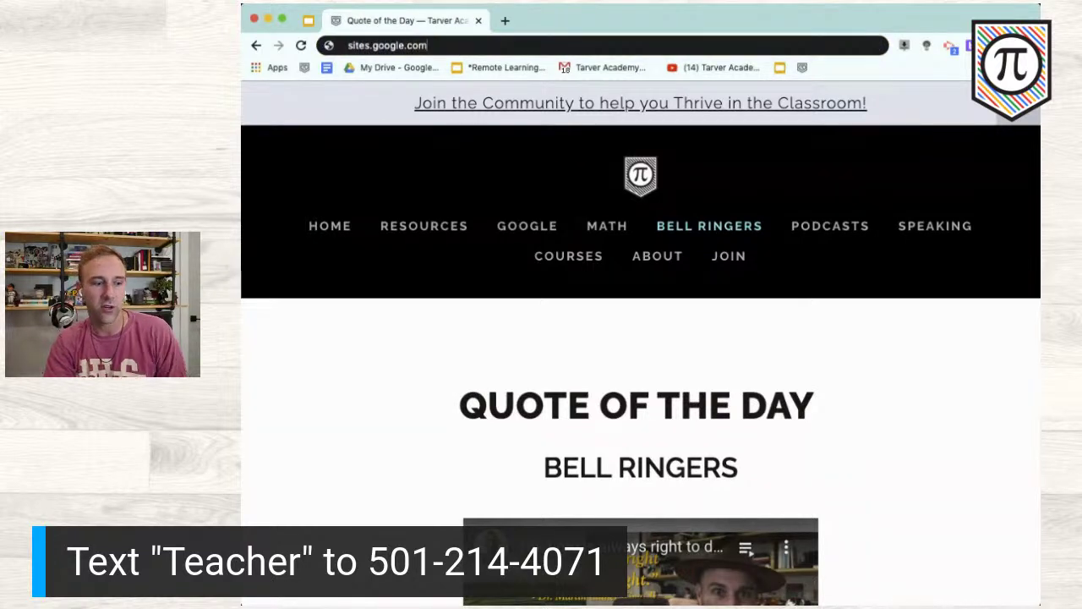
pyautogui.press('Return')
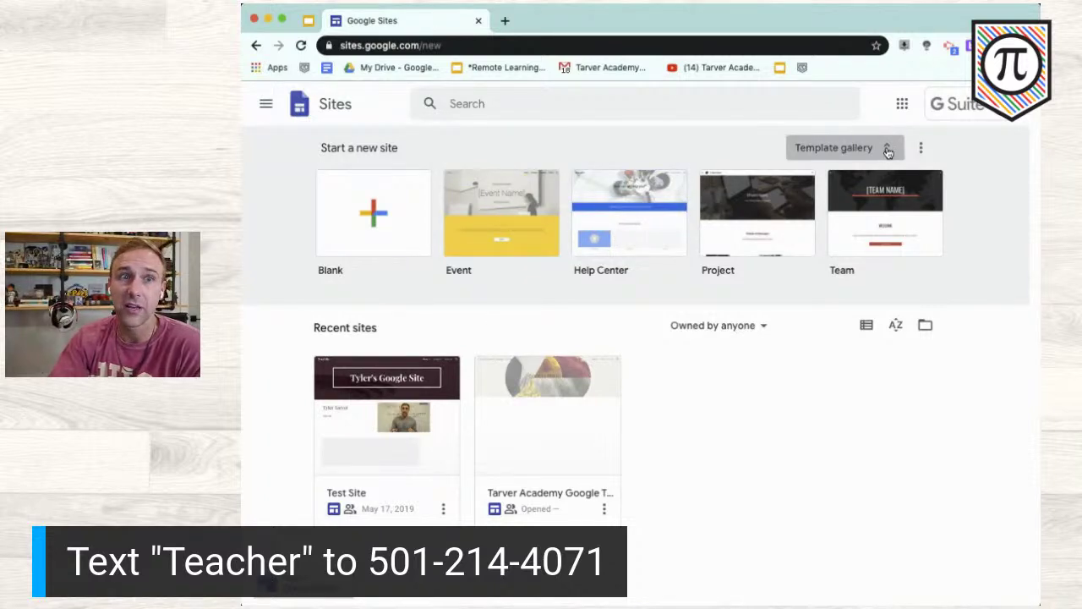
pyautogui.scroll(5, 876, 148)
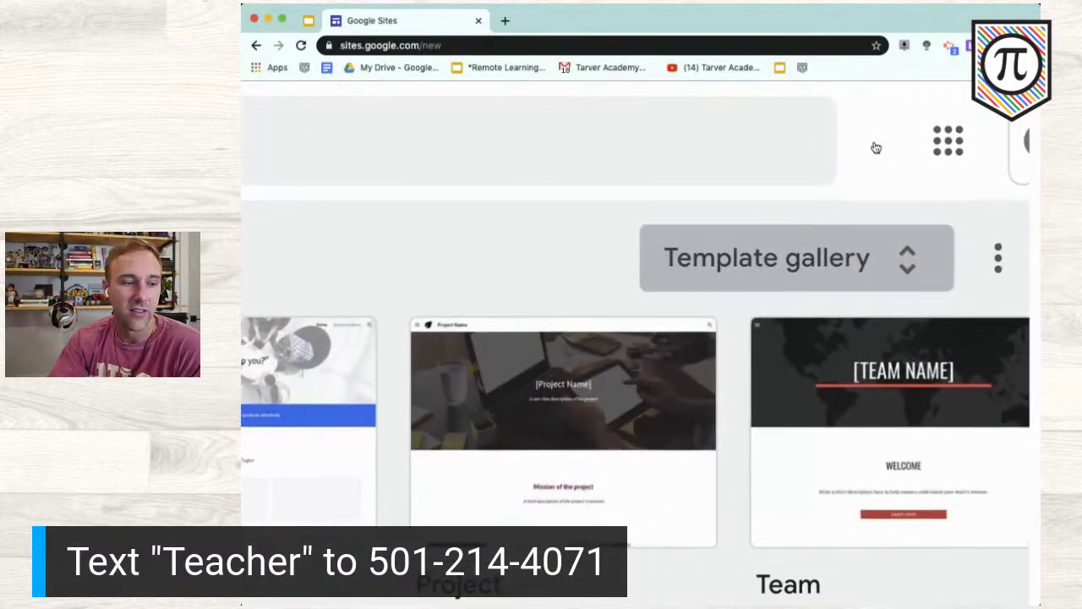
pyautogui.scroll(-5, 876, 148)
pyautogui.click(862, 147)
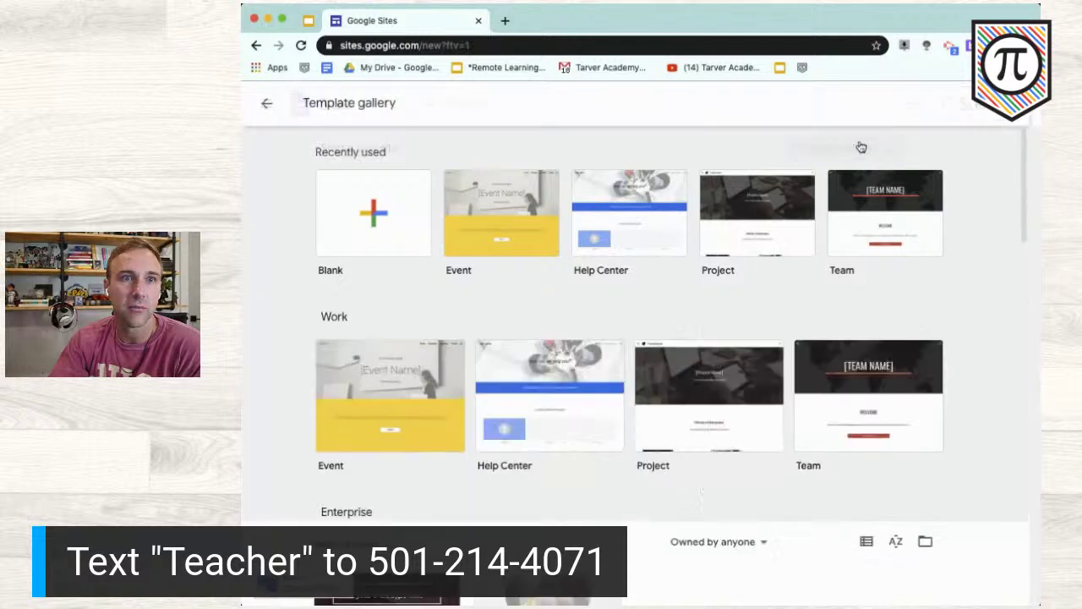
# Create a new site from the Class template in the gallery's Education section
pyautogui.scroll(-2, 797, 254)
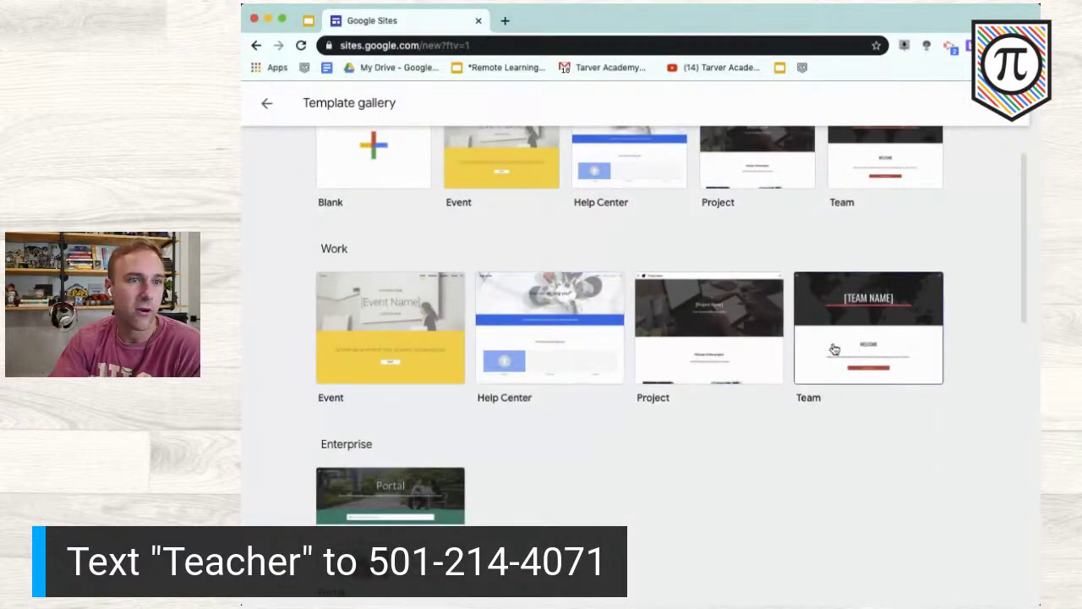
pyautogui.scroll(-2, 433, 423)
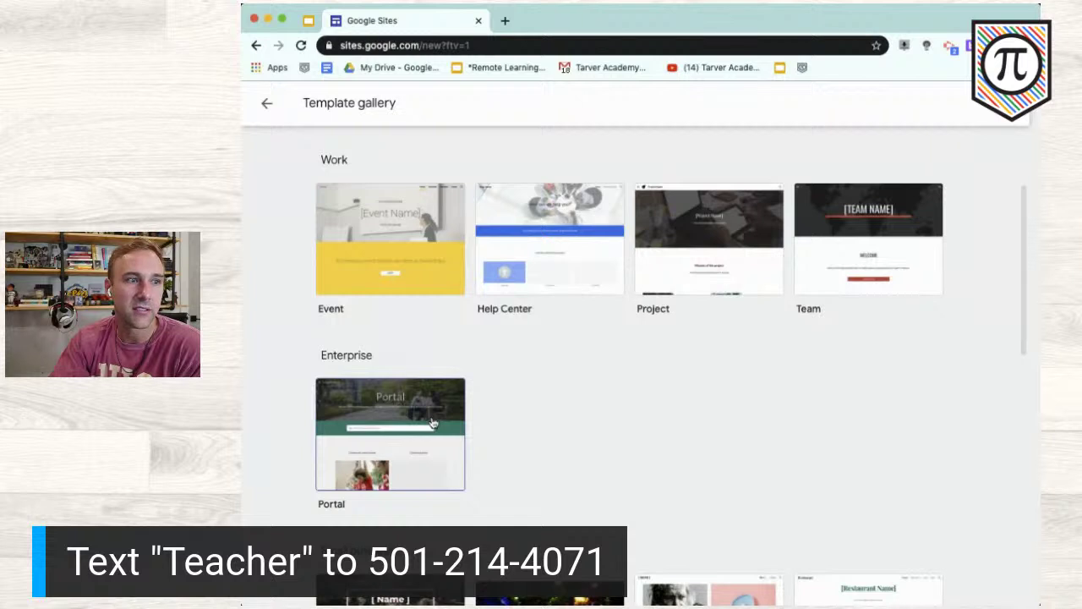
pyautogui.scroll(-4, 481, 422)
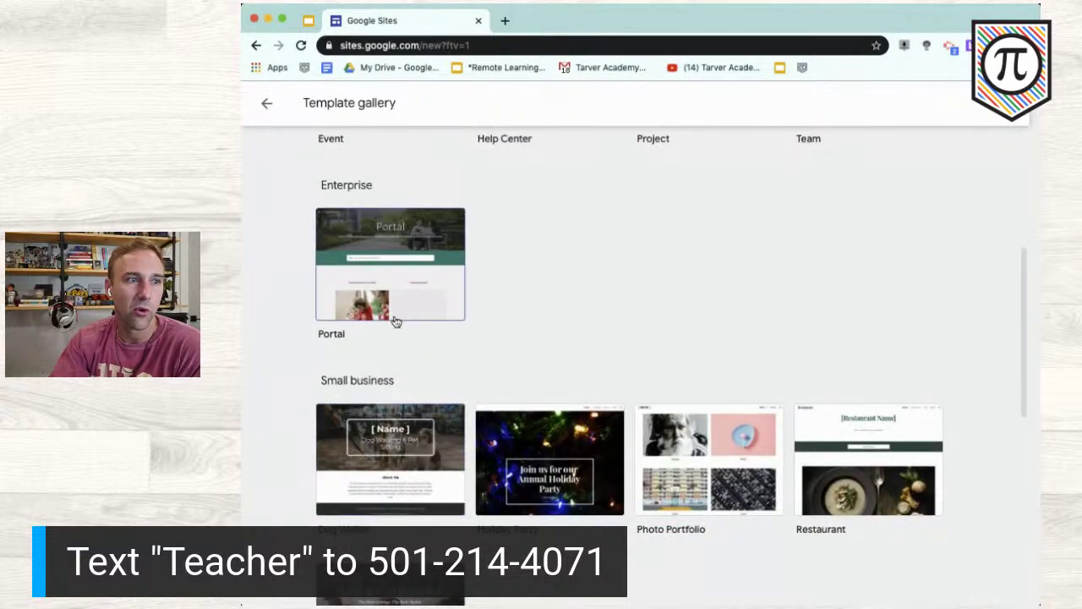
pyautogui.scroll(-3, 396, 321)
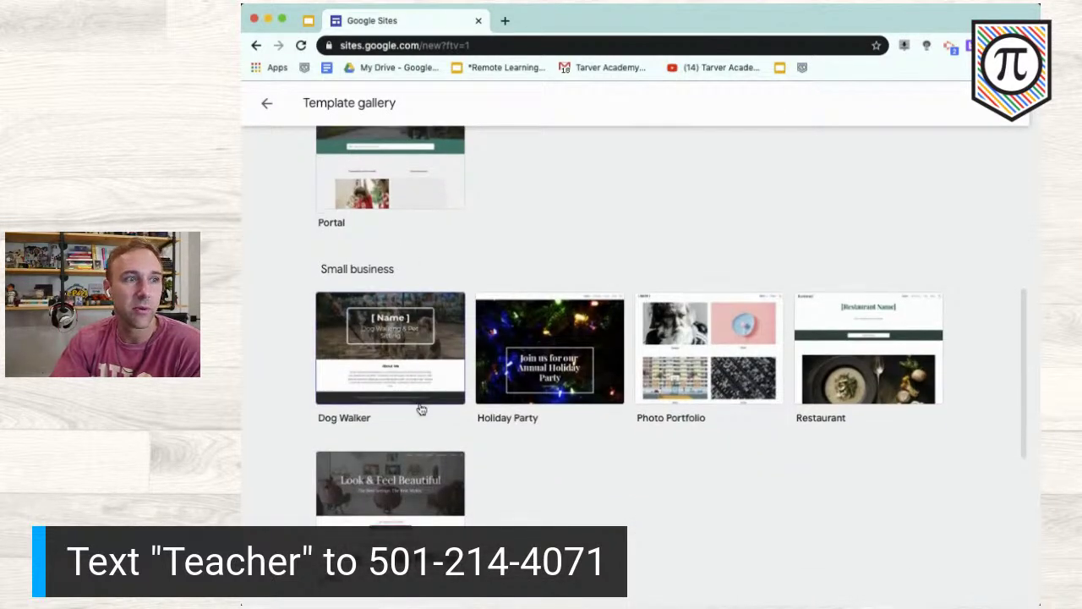
pyautogui.scroll(-1, 421, 409)
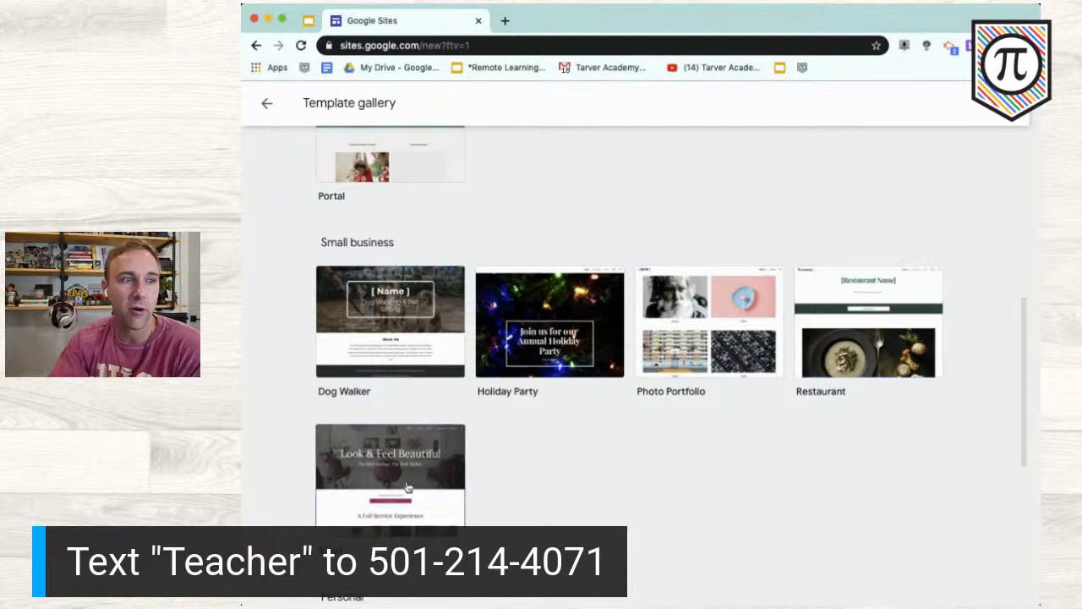
pyautogui.scroll(-5, 560, 499)
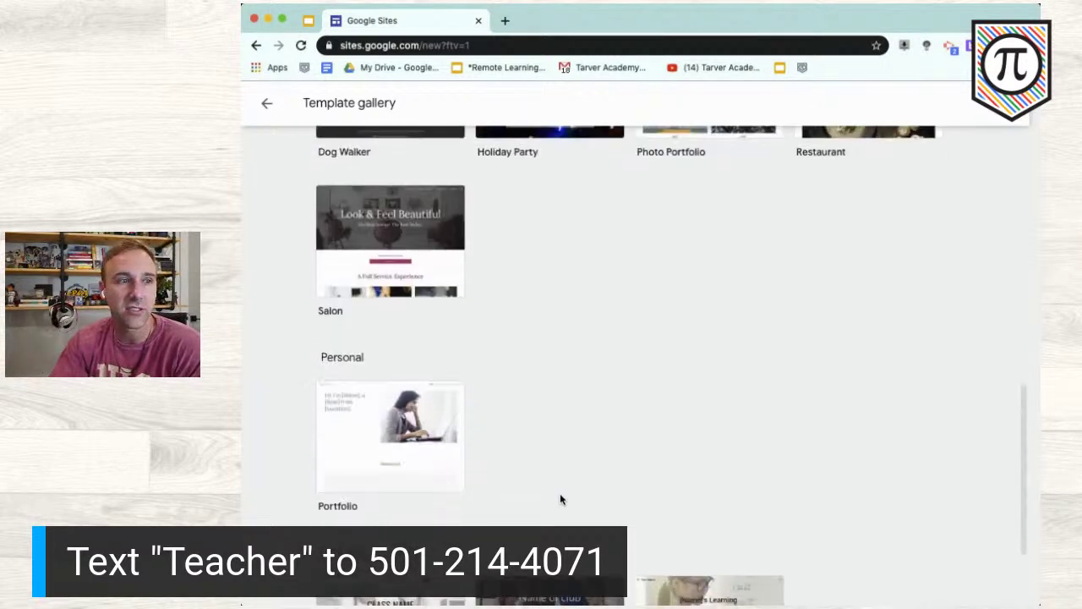
pyautogui.scroll(-2, 559, 497)
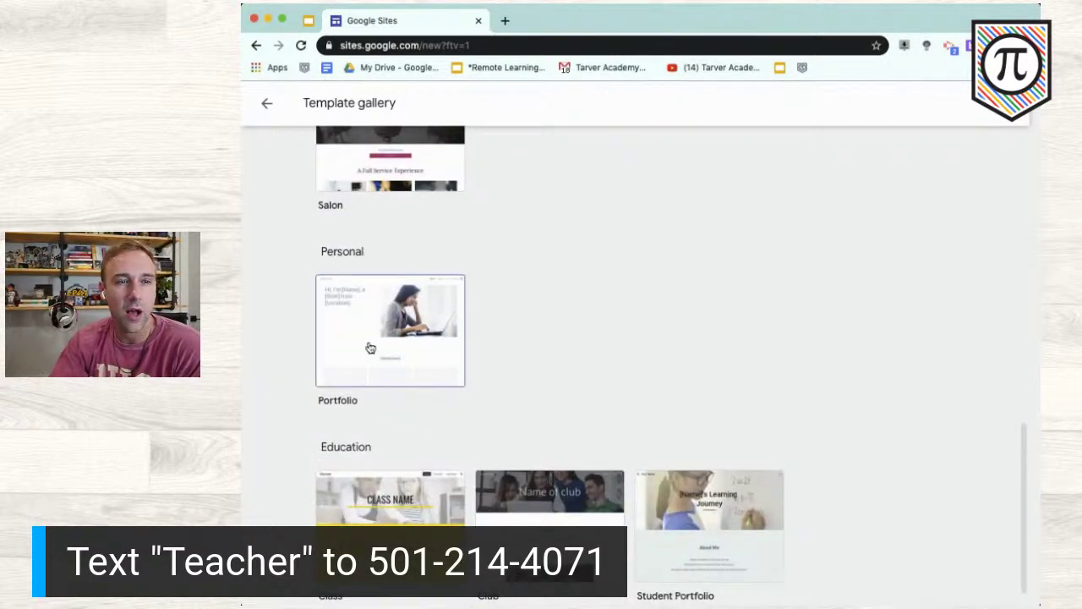
pyautogui.scroll(-1, 370, 347)
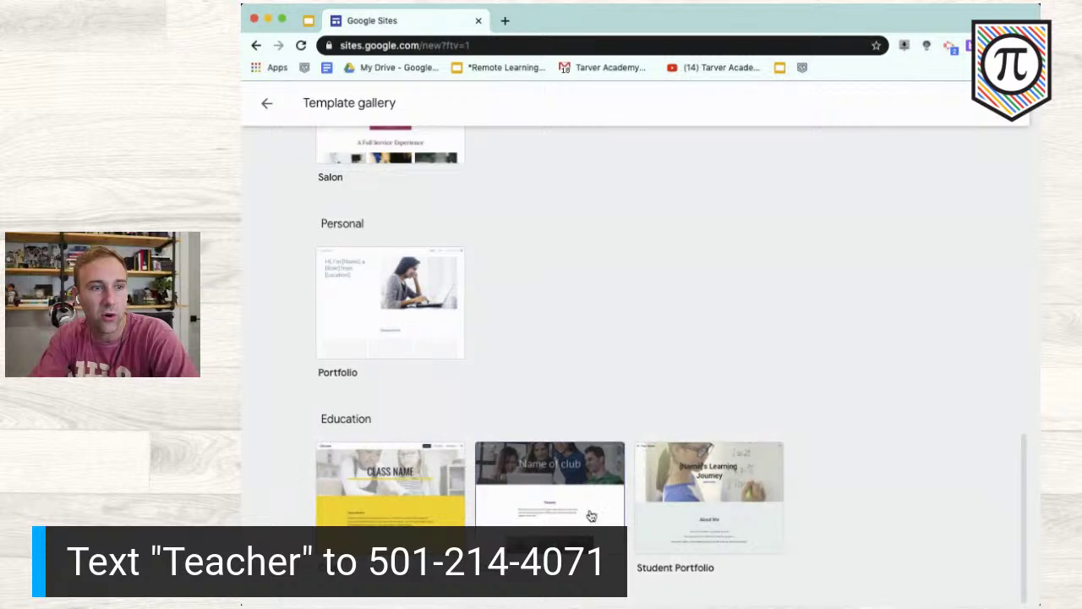
pyautogui.click(423, 519)
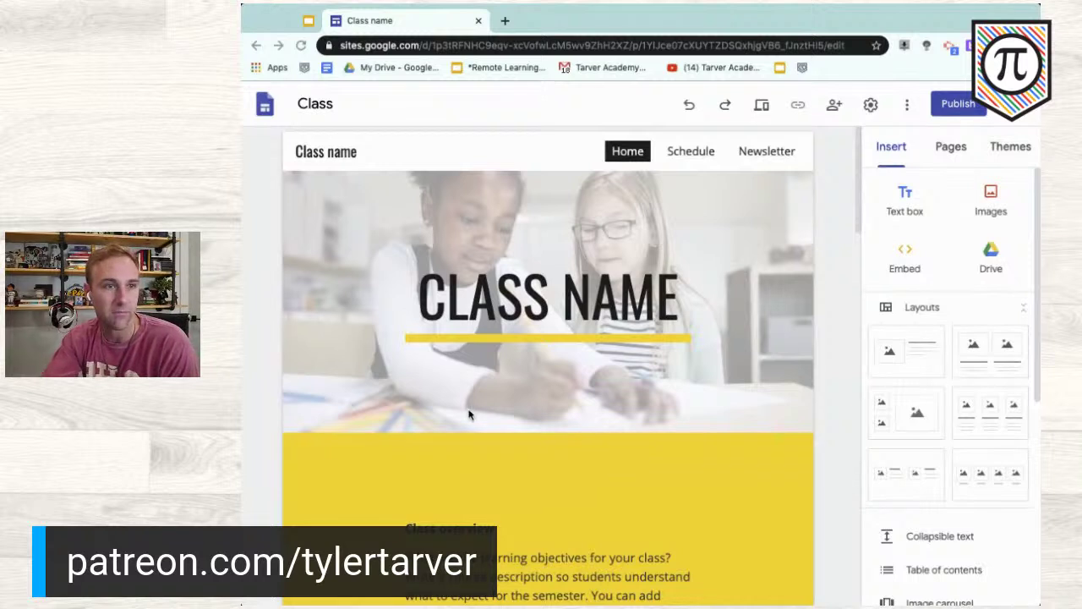
pyautogui.scroll(-1, 469, 414)
pyautogui.scroll(1, 470, 414)
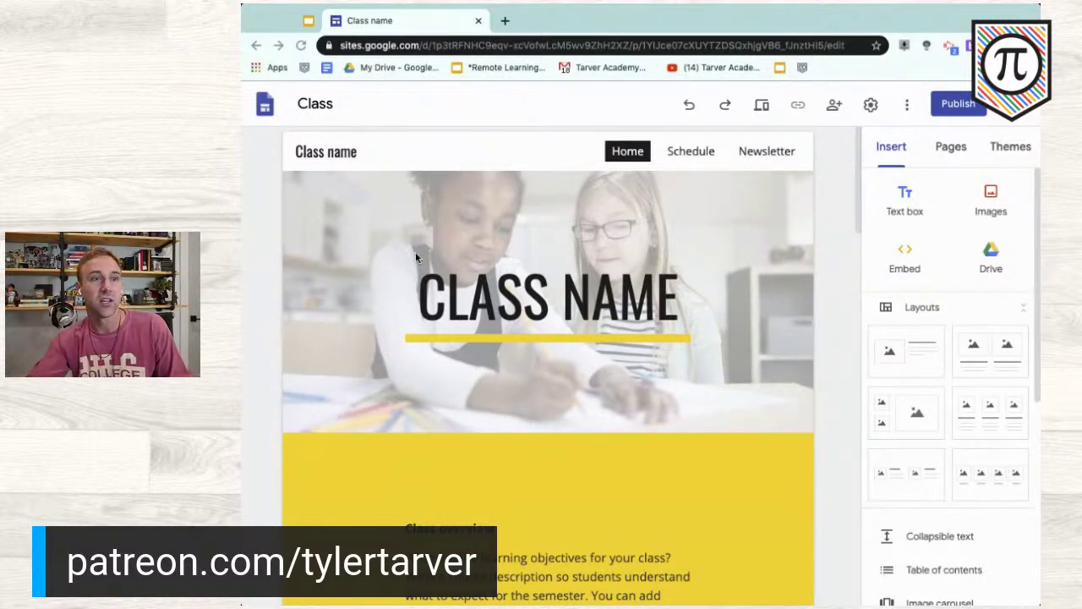
pyautogui.doubleClick(486, 281)
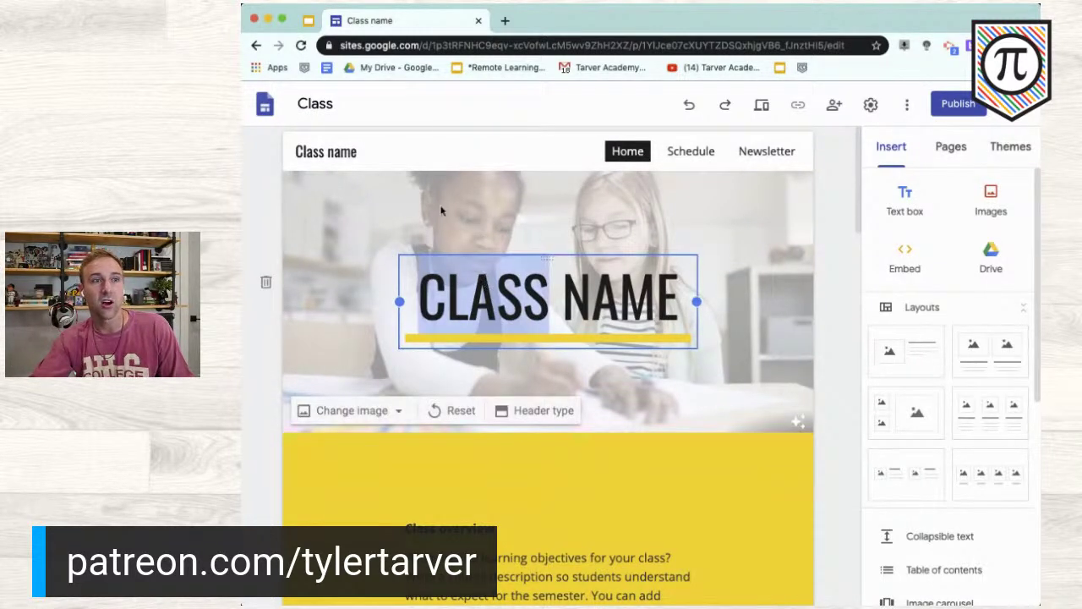
pyautogui.click(363, 294)
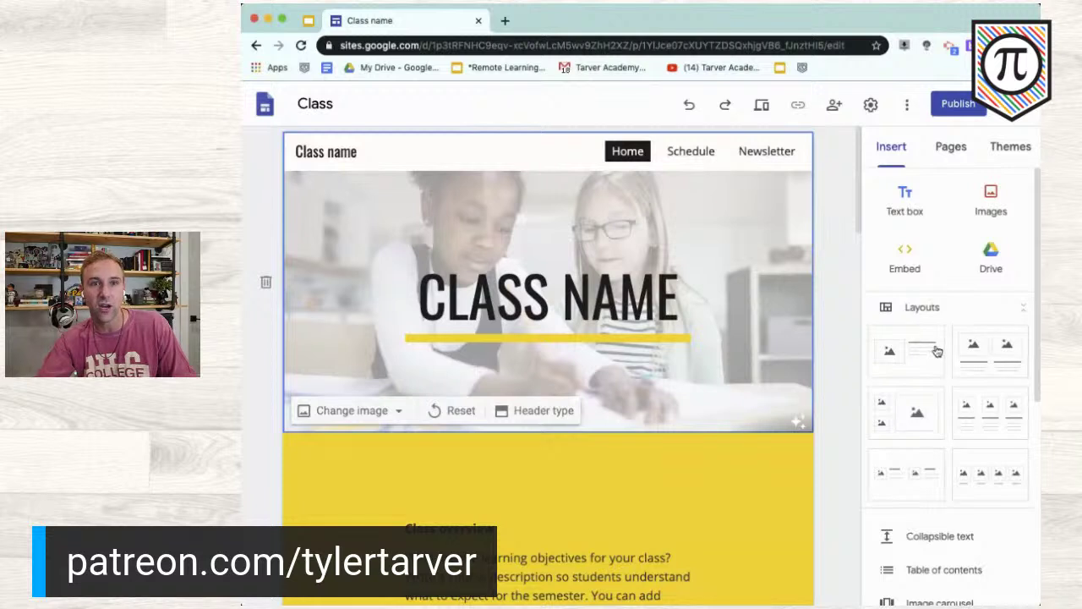
# Replace the CLASS NAME title in the page header with the teacher's title and surname in possessive form, followed by "class"
pyautogui.doubleClick(531, 313)
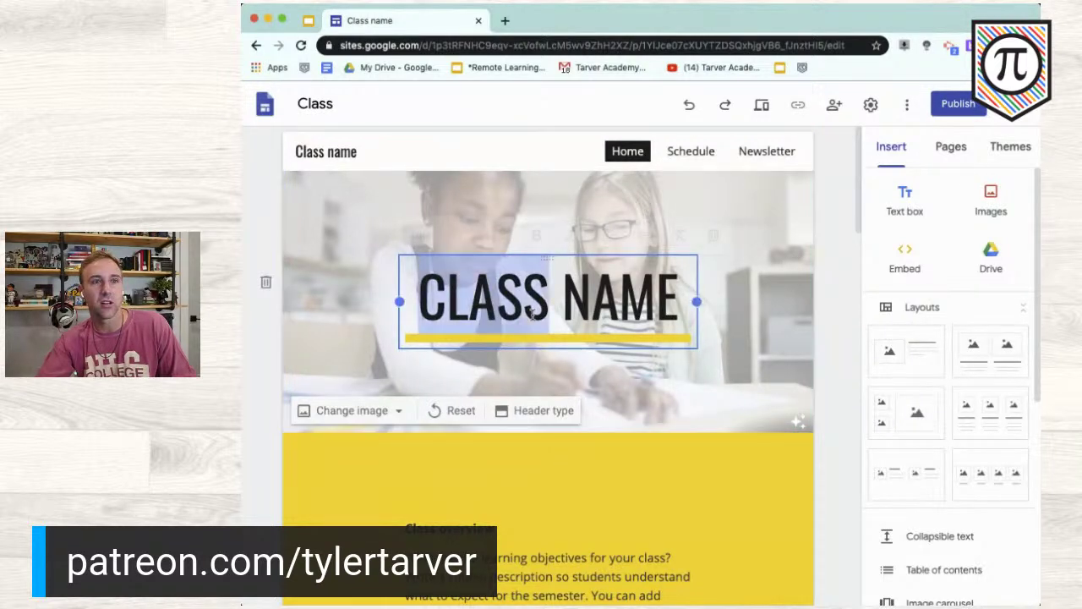
pyautogui.tripleClick(530, 313)
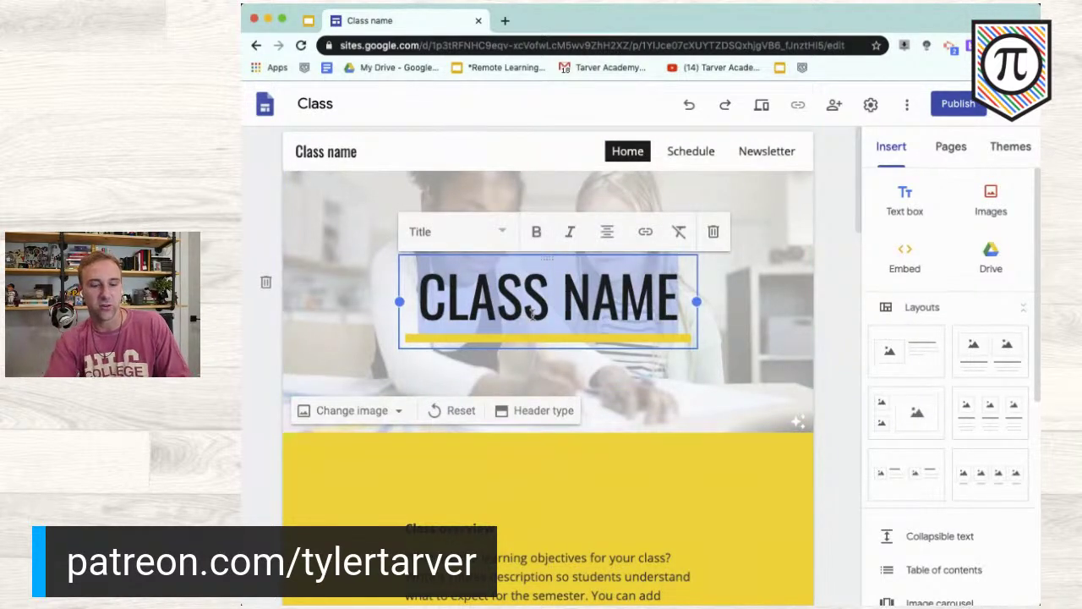
pyautogui.write('MR. TAR')
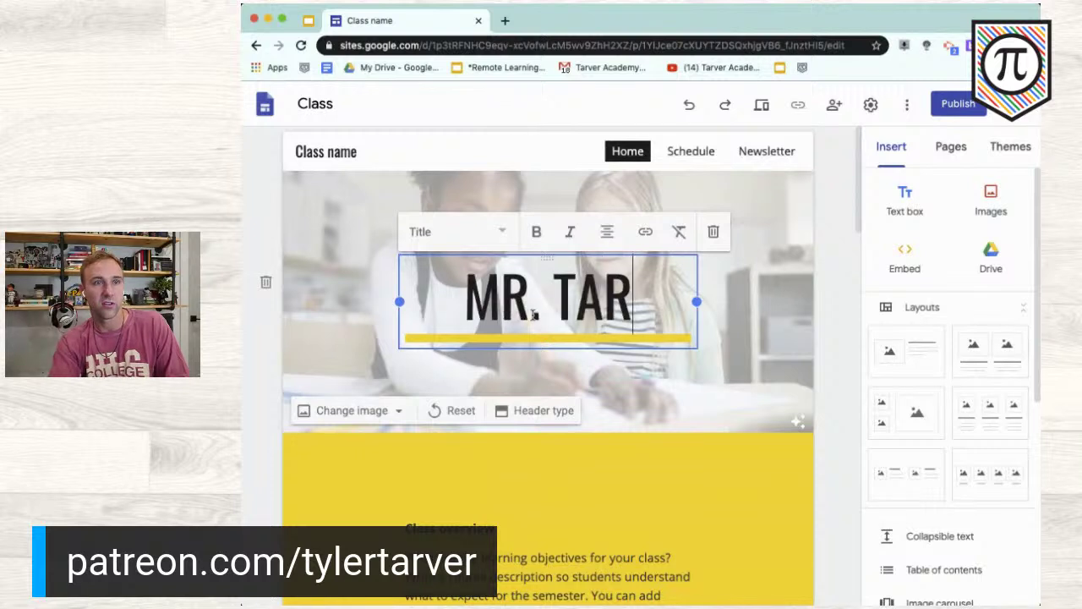
pyautogui.write('VER')
pyautogui.press('Return')
pyautogui.write('sci')
pyautogui.press('BackSpace')
pyautogui.press('BackSpace')
pyautogui.press('BackSpace')
pyautogui.press('BackSpace')
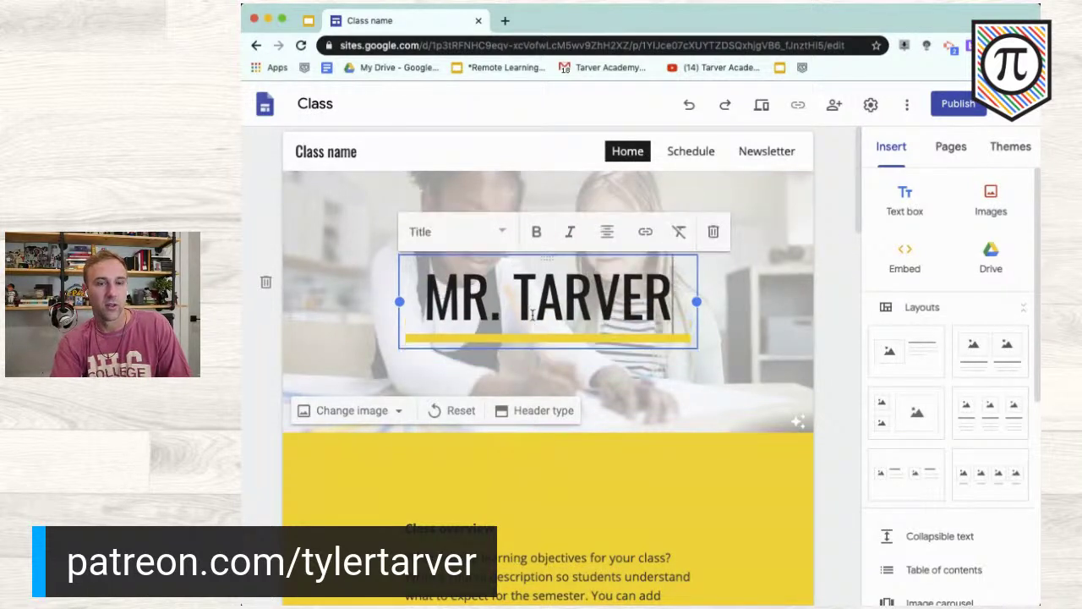
pyautogui.write("'s")
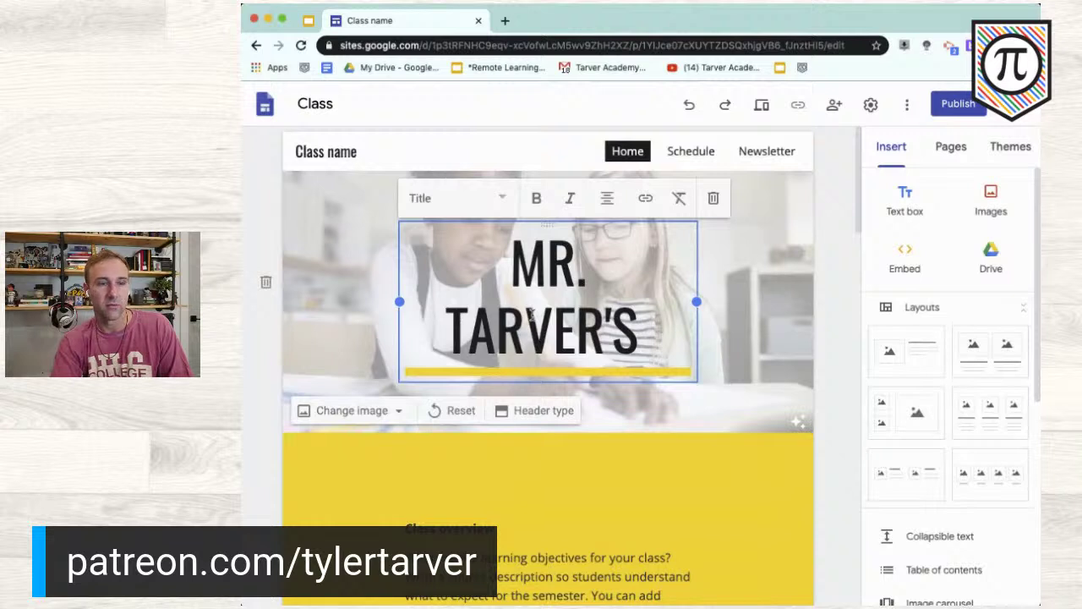
pyautogui.write(' class')
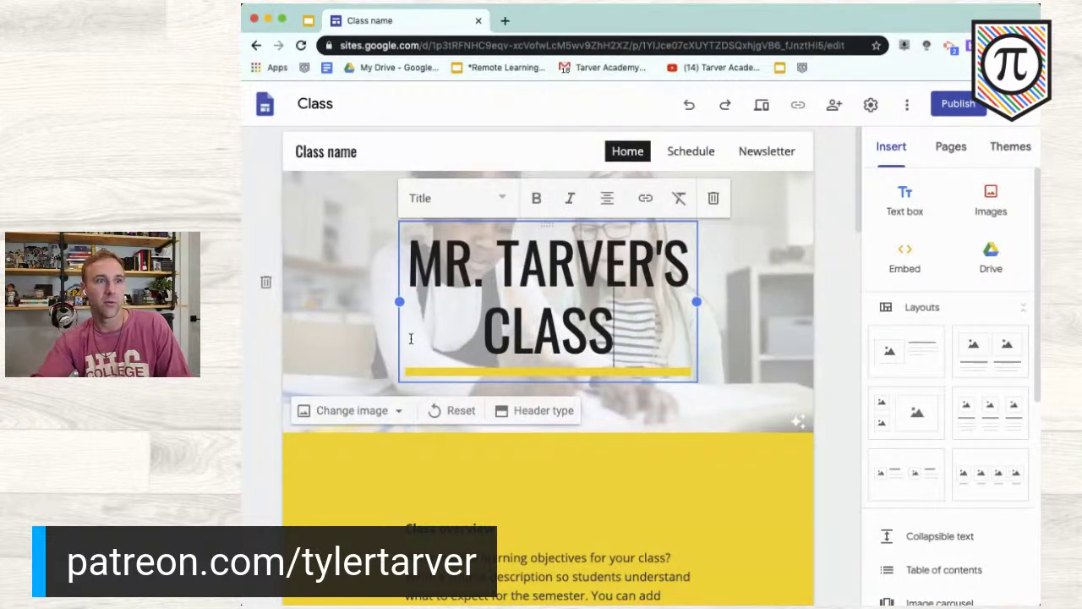
pyautogui.click(324, 337)
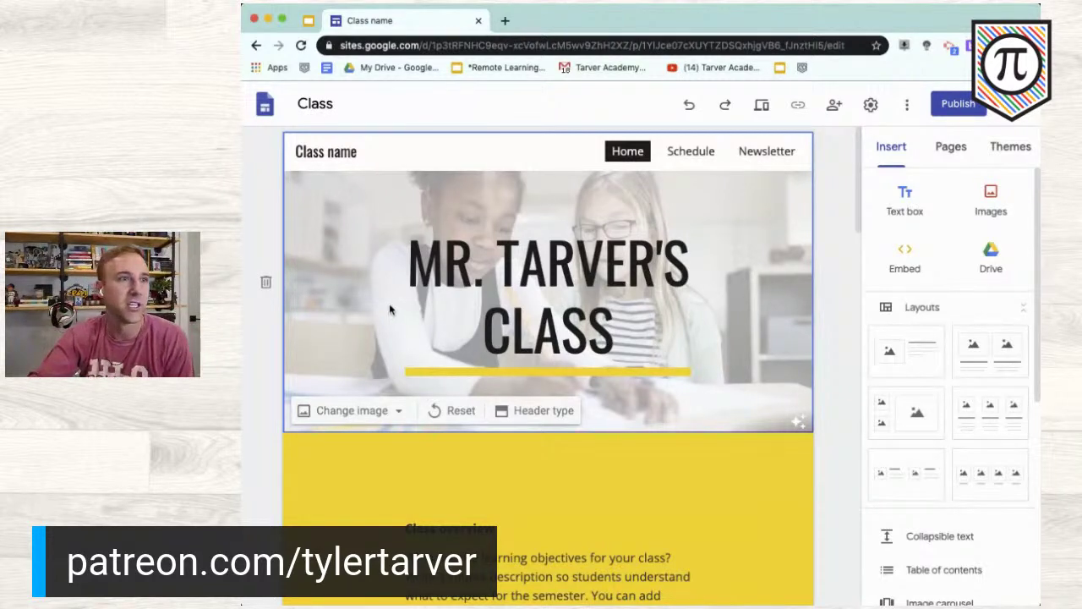
# Change the site name in the navigation bar from the placeholder to the teacher's possessive name followed by "CLASS"
pyautogui.click(329, 151)
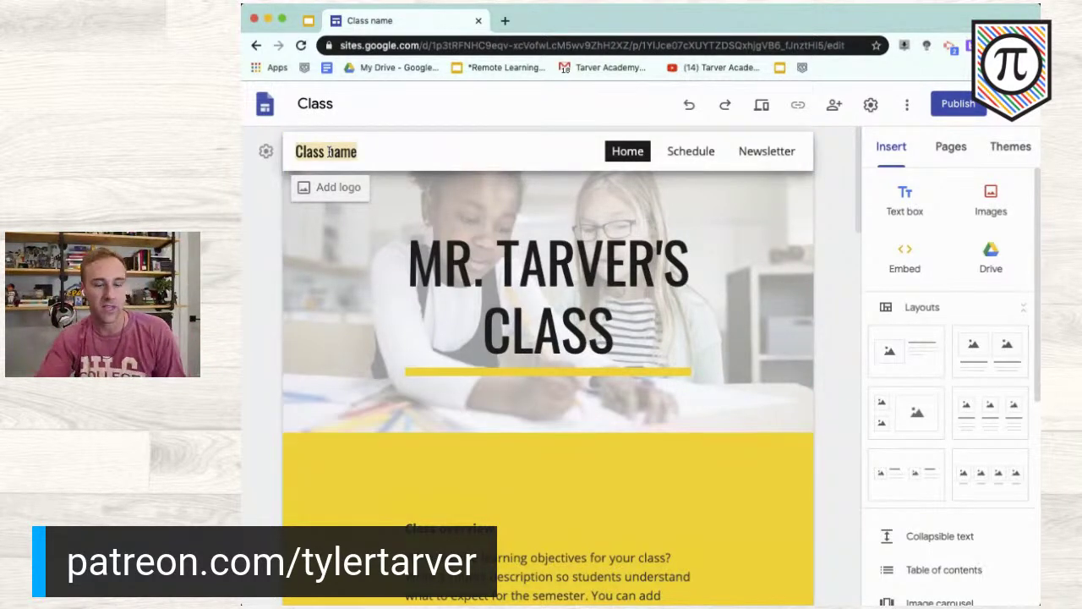
pyautogui.write('MR.')
pyautogui.press('BackSpace')
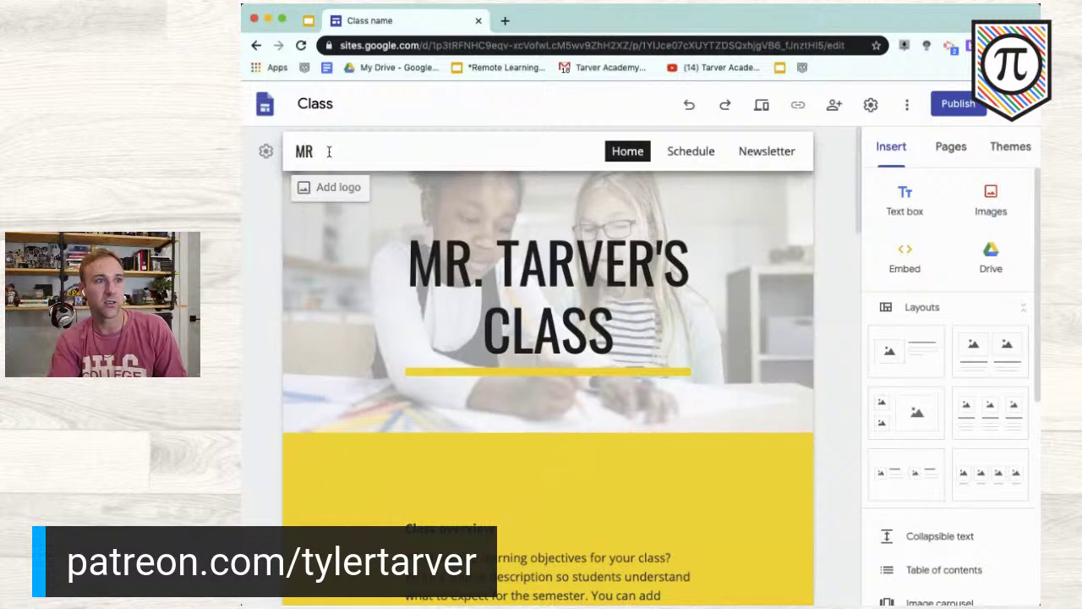
pyautogui.write(". TARVER'S")
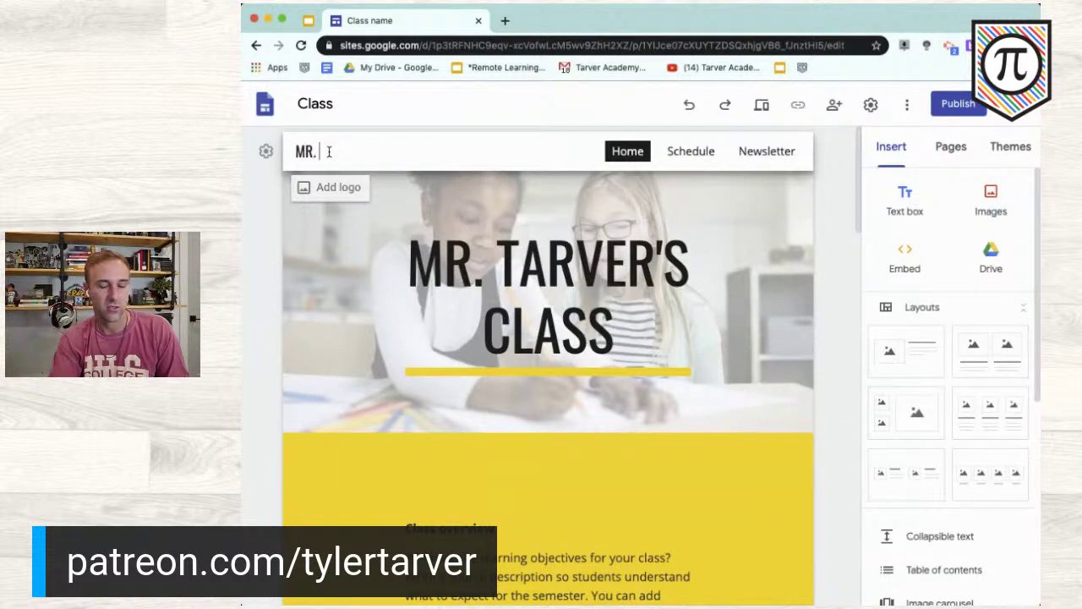
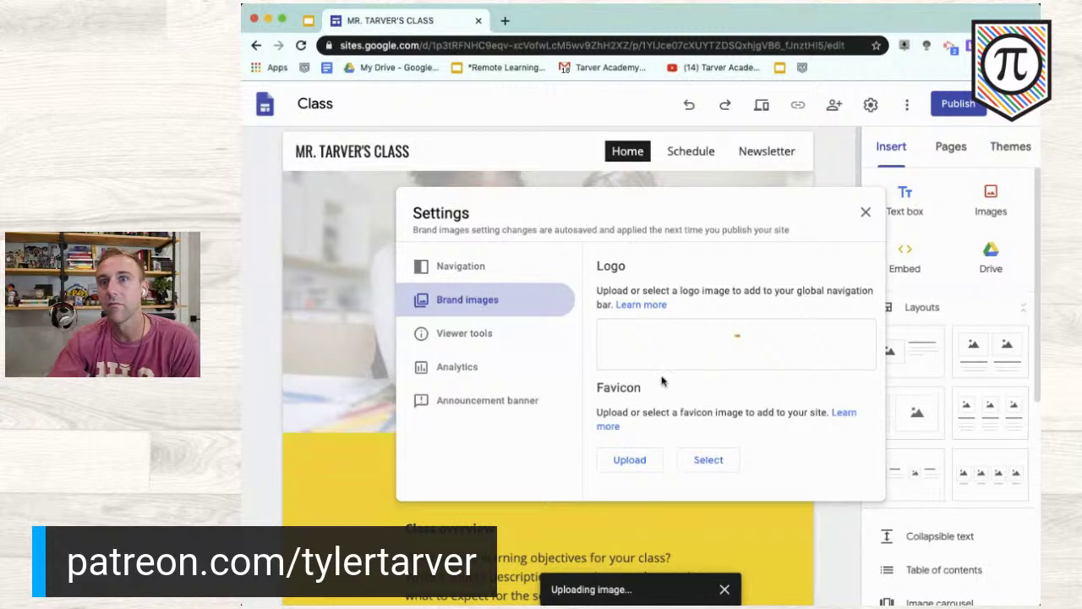
# Try the blue, red and pale yellow logo colors as the site's theme color in the brand images settings
pyautogui.scroll(-2, 686, 392)
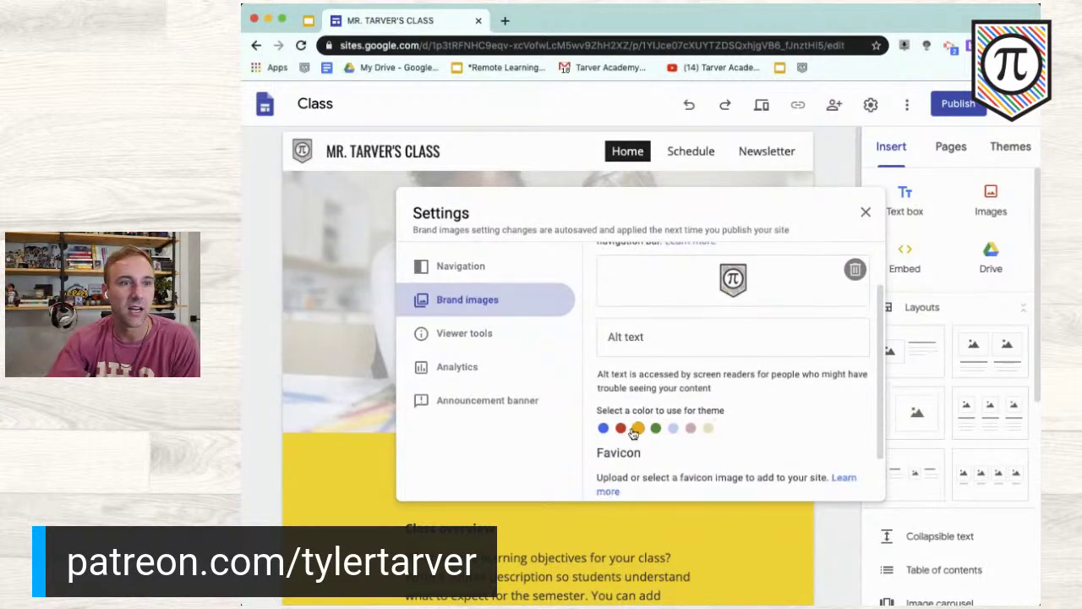
pyautogui.click(603, 428)
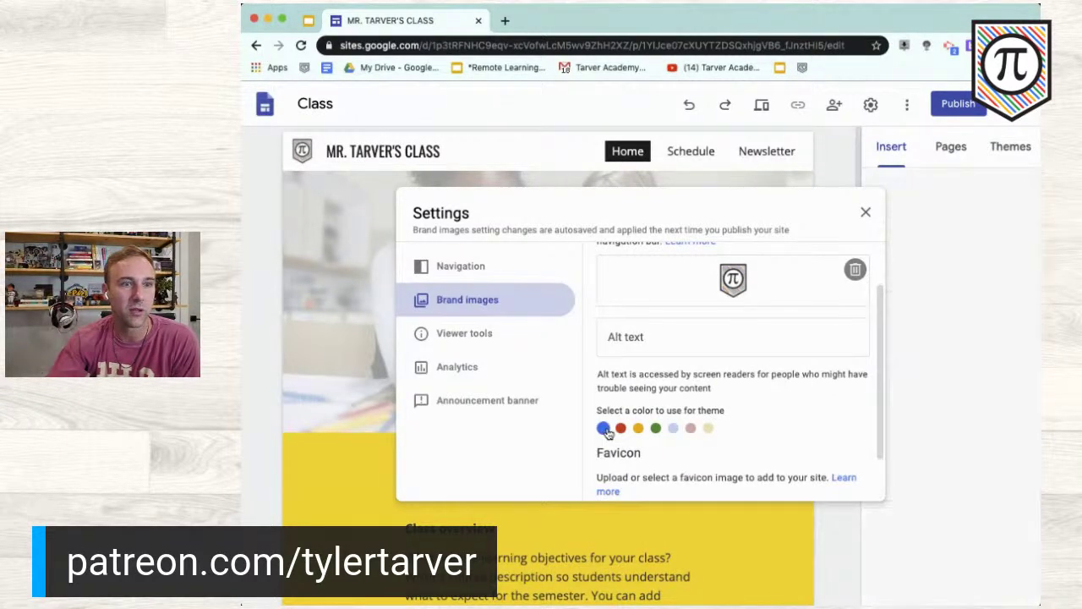
pyautogui.scroll(-2, 727, 436)
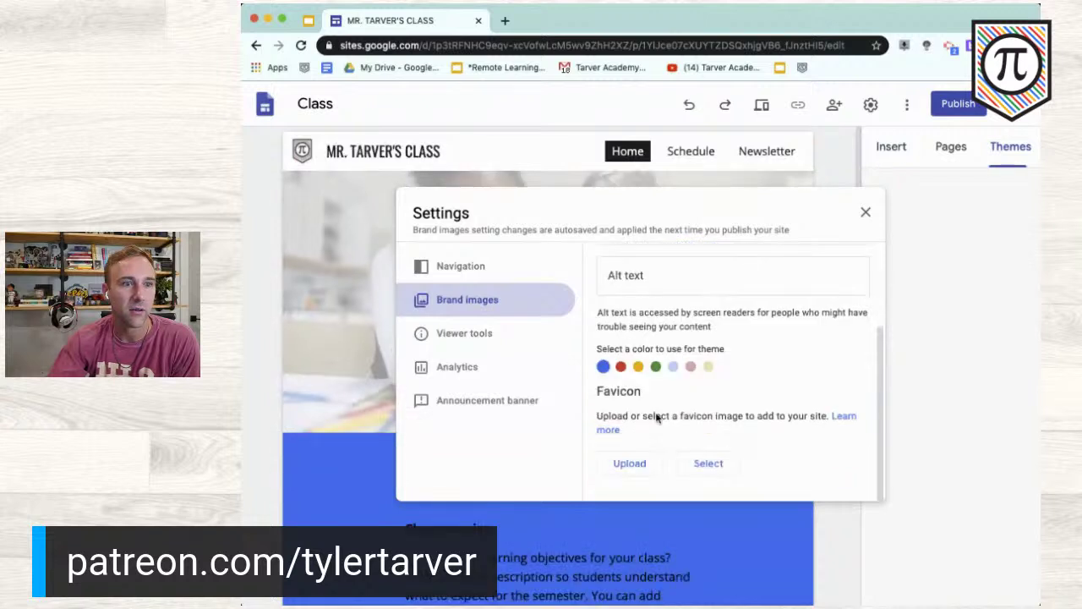
pyautogui.click(621, 368)
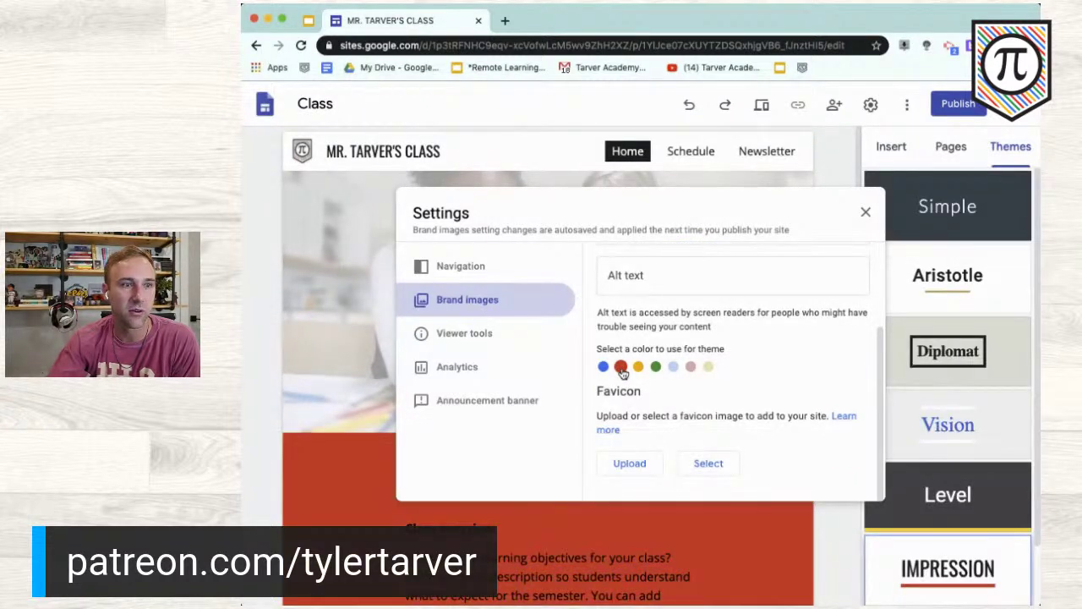
pyautogui.click(708, 368)
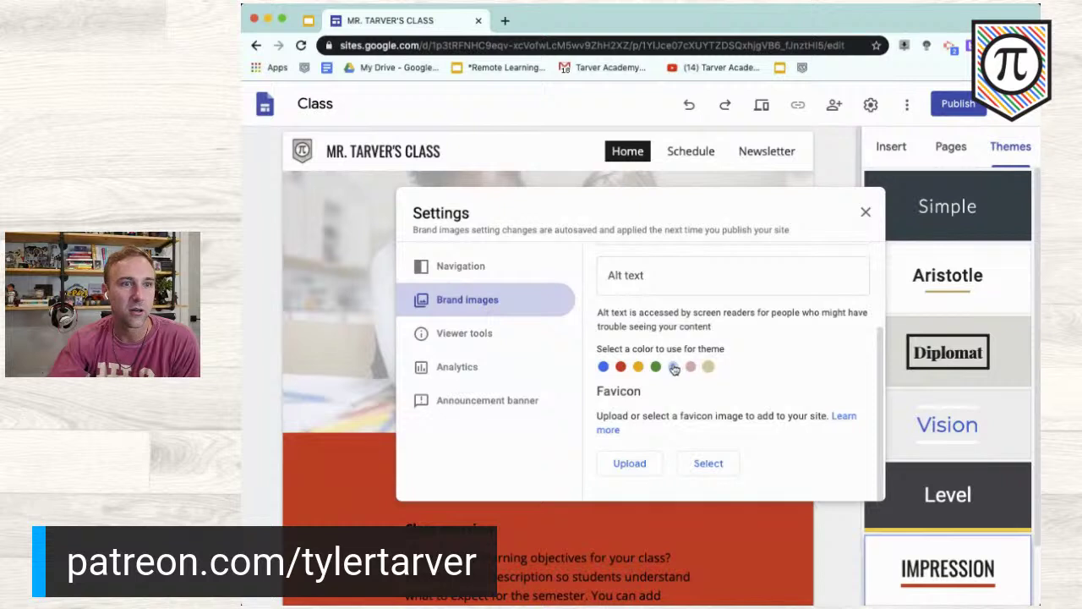
# Set the theme color to the light blue taken from the logo and close the site settings
pyautogui.click(673, 367)
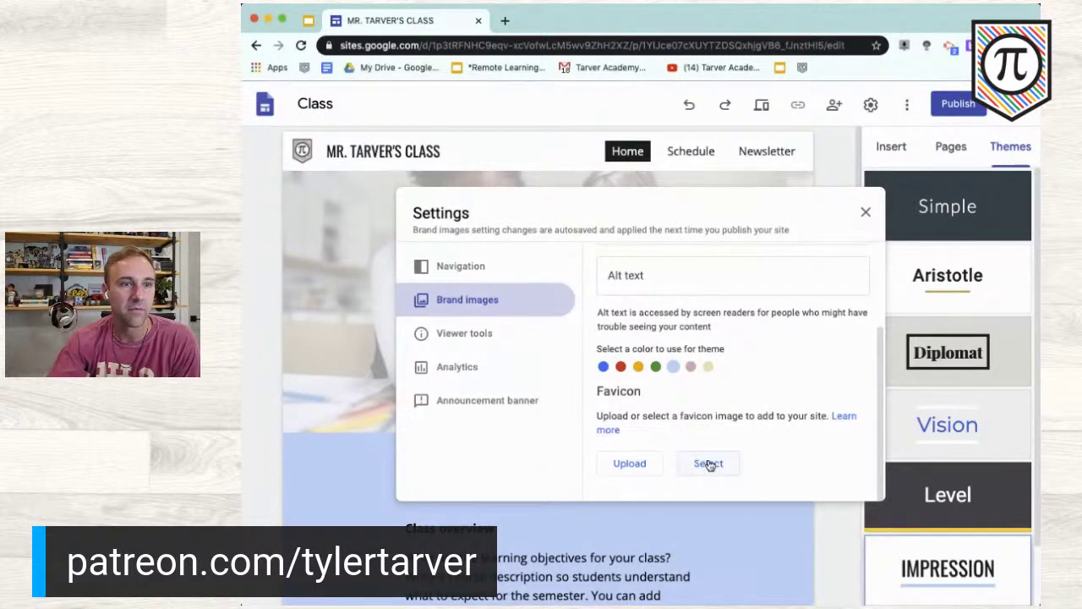
pyautogui.click(866, 213)
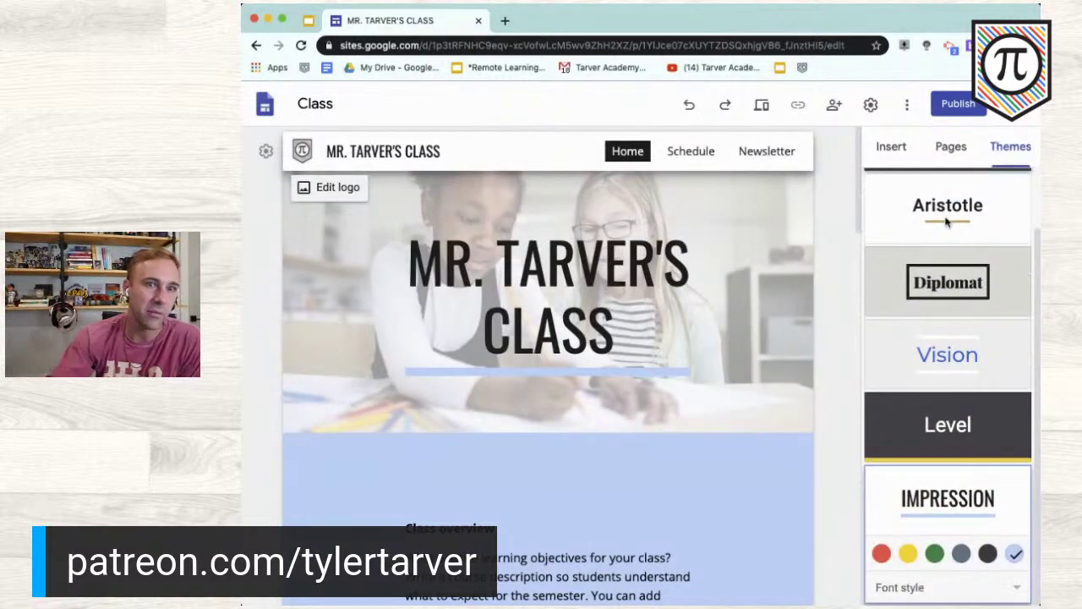
pyautogui.scroll(2, 942, 330)
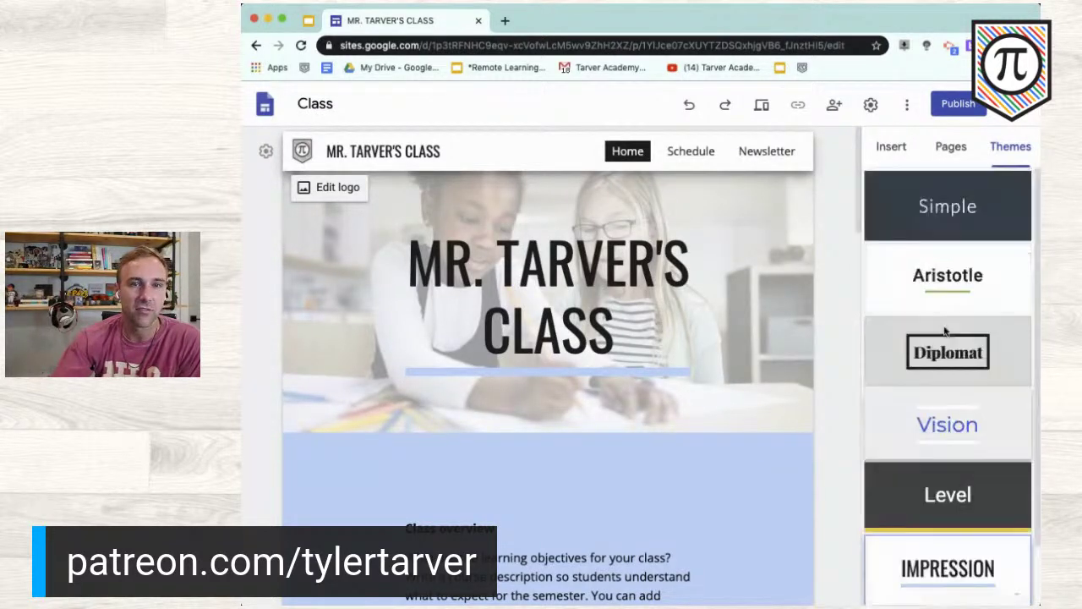
# Apply the Diplomat theme to the site and set its font style to Heavy
pyautogui.click(946, 372)
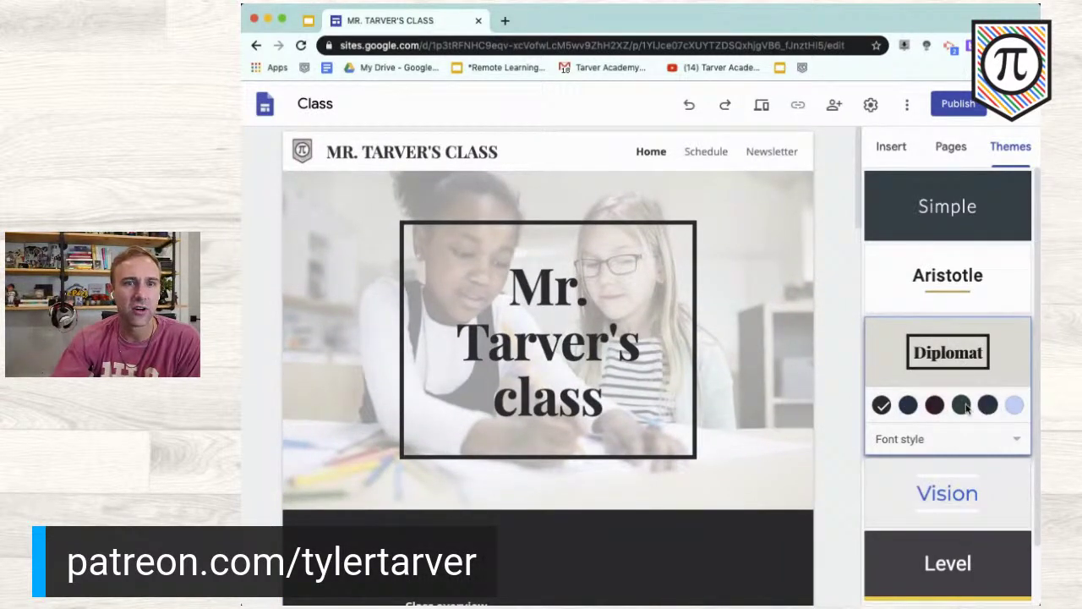
pyautogui.click(978, 446)
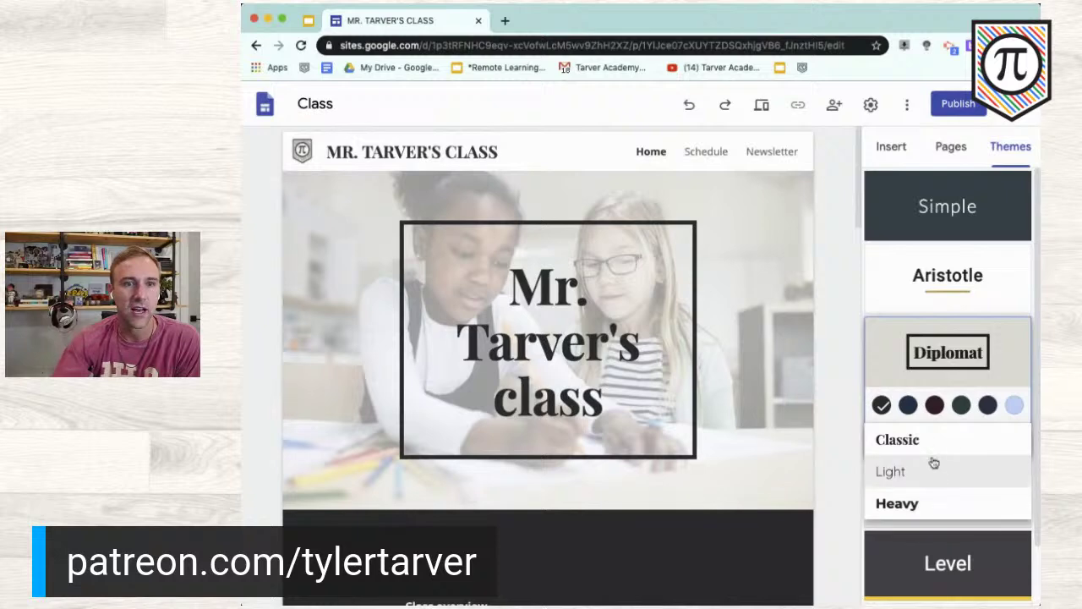
pyautogui.click(929, 500)
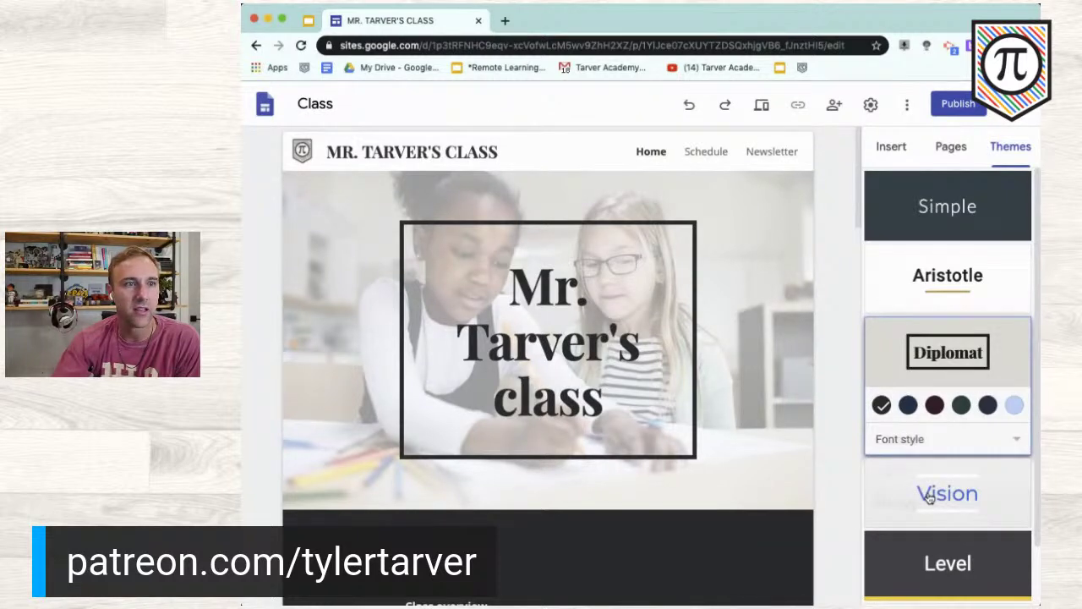
# Replace the Class overview heading with "MISSION" and its placeholder description with "To help students learn and grow."
pyautogui.scroll(-3, 757, 537)
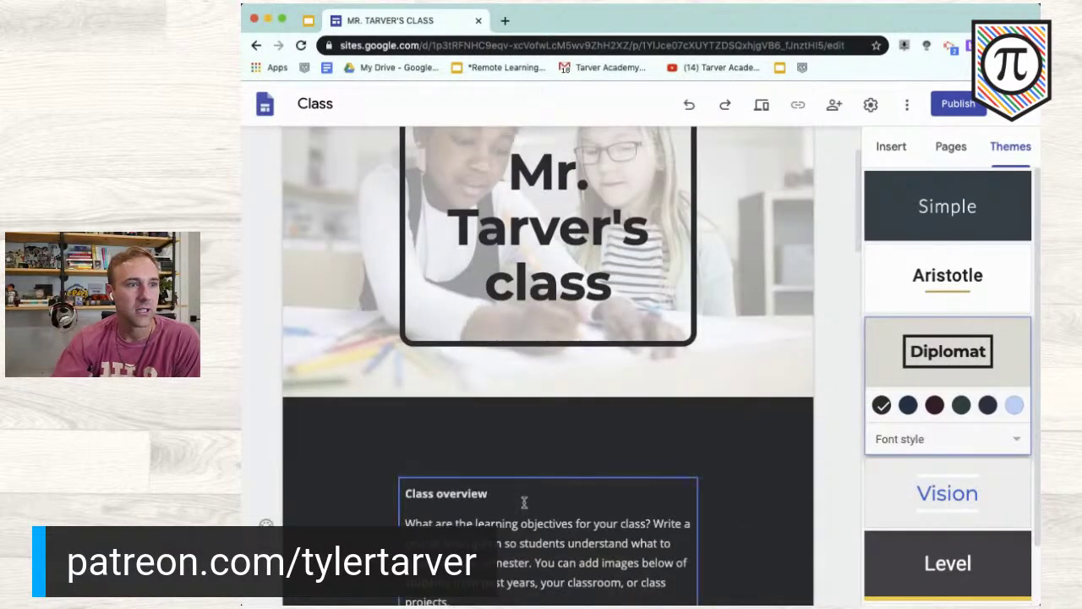
pyautogui.scroll(-2, 524, 502)
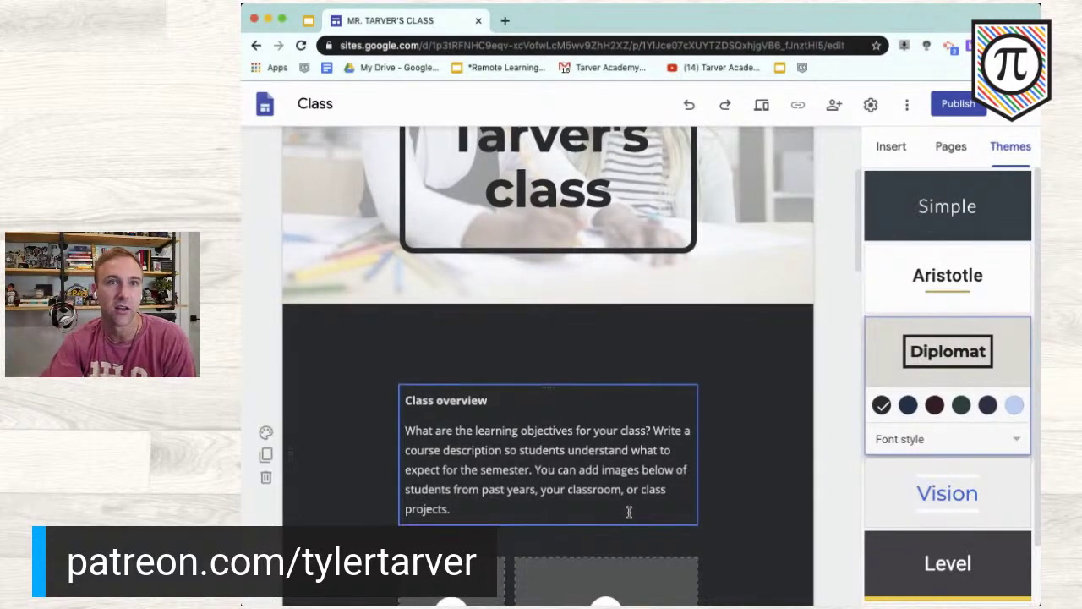
pyautogui.scroll(-2, 629, 511)
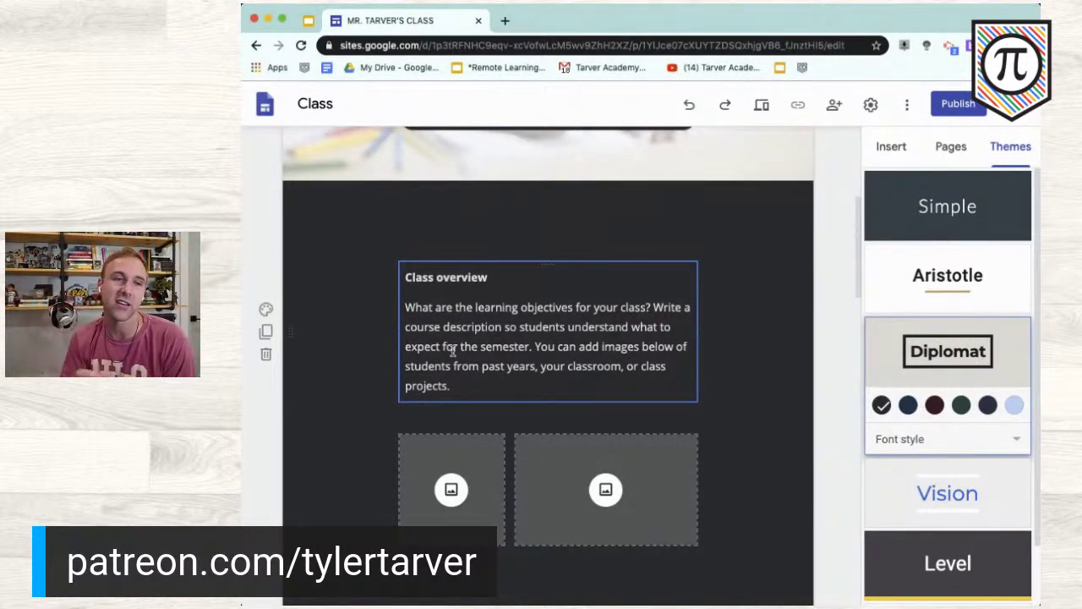
pyautogui.click(487, 277)
pyautogui.keyDown('shift'); pyautogui.click(407, 272); pyautogui.keyUp('shift')
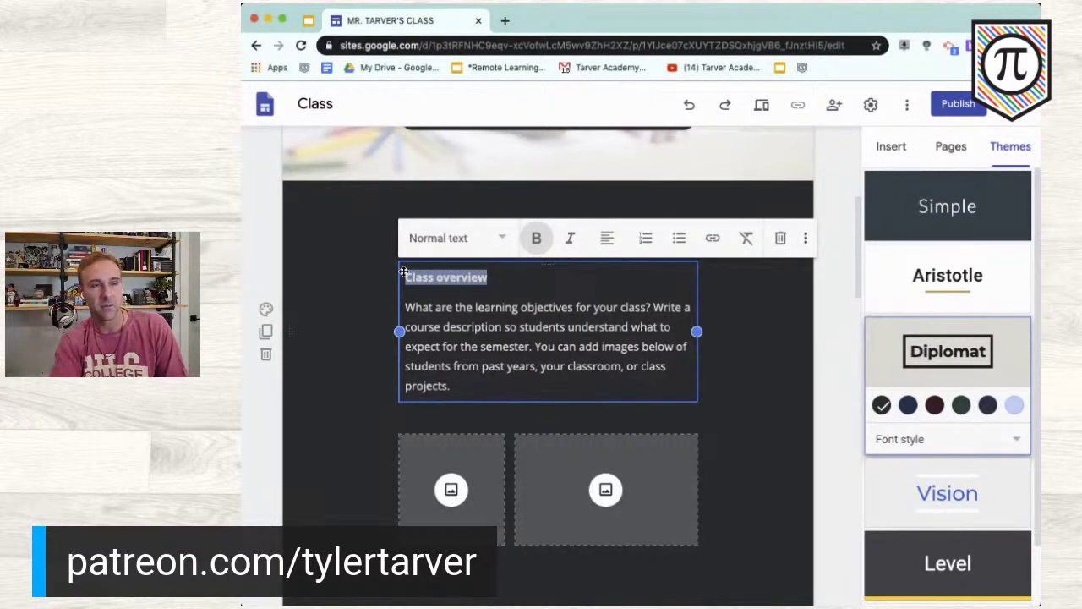
pyautogui.write('MISSION')
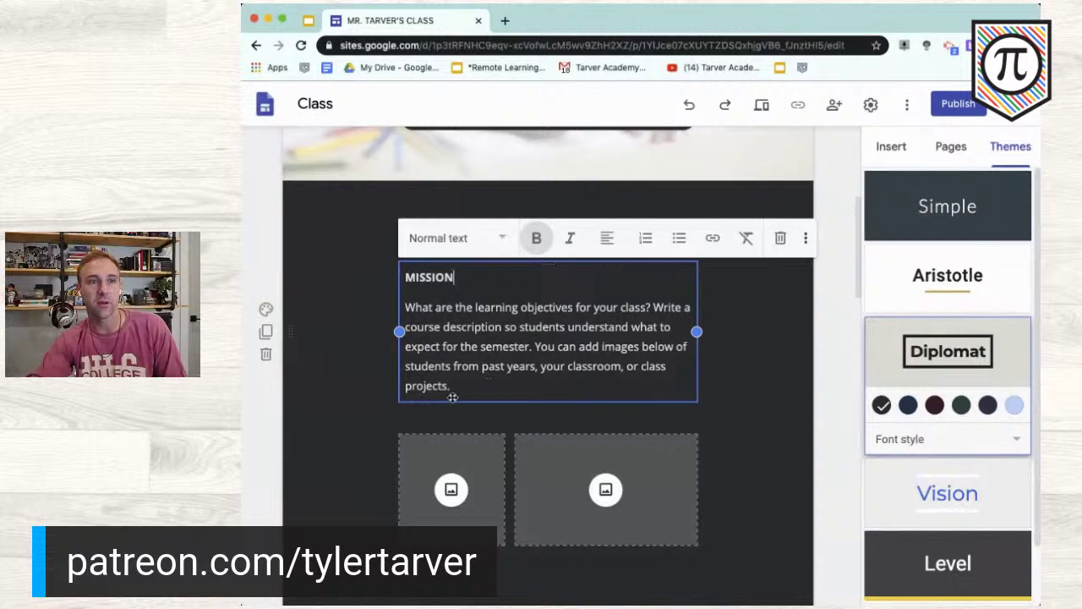
pyautogui.moveTo(454, 386); pyautogui.dragTo(386, 310)
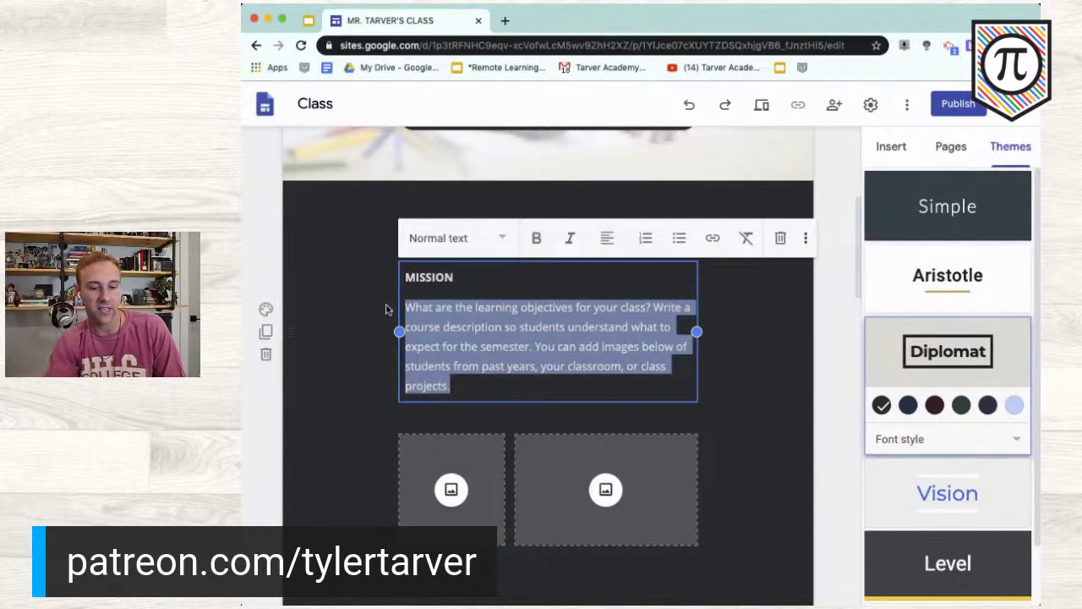
pyautogui.write('To help students learns')
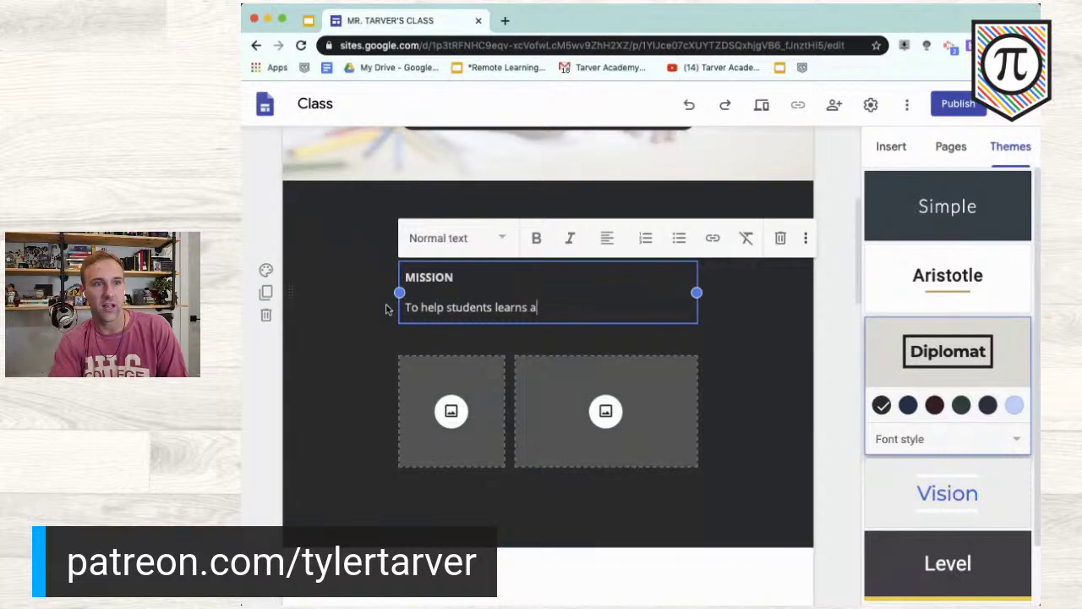
pyautogui.write('and grow.')
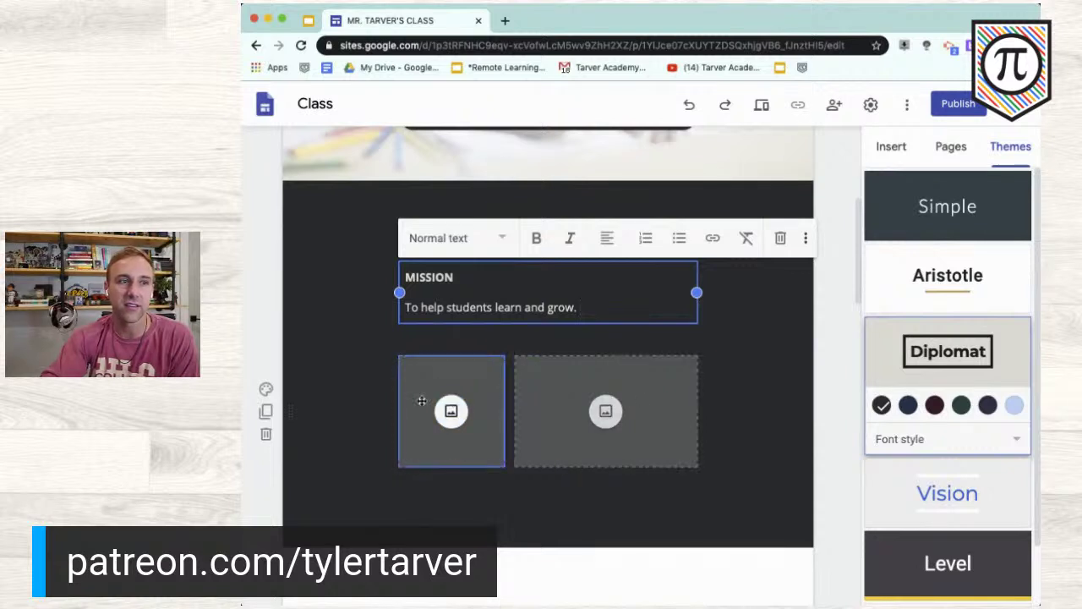
# Fill the first image placeholder below the mission text with the portland-07237 forest photo from Google Drive
pyautogui.click(463, 423)
pyautogui.click(433, 409)
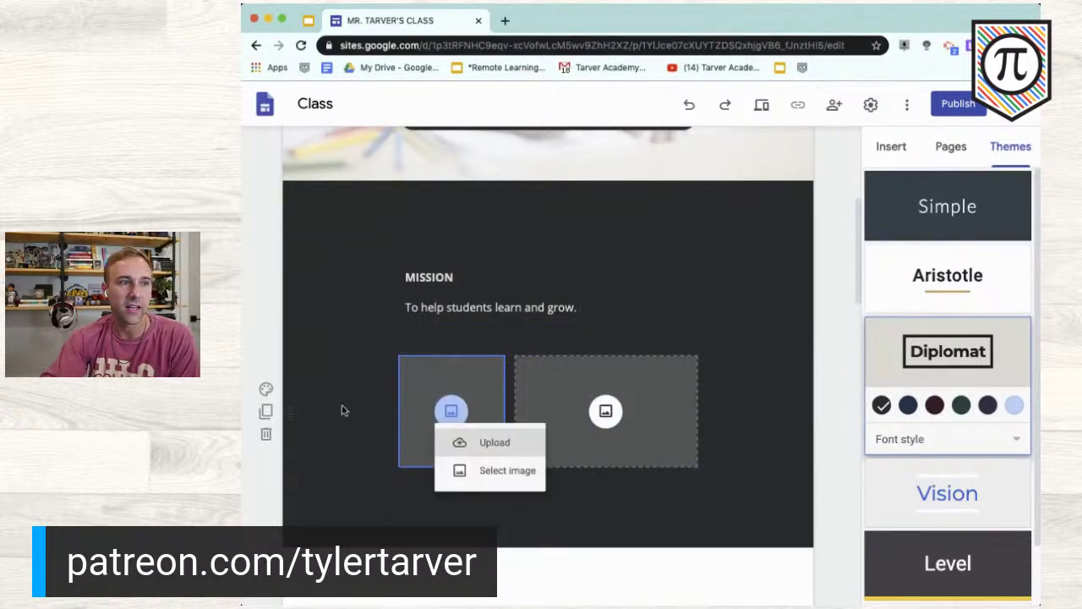
pyautogui.click(449, 410)
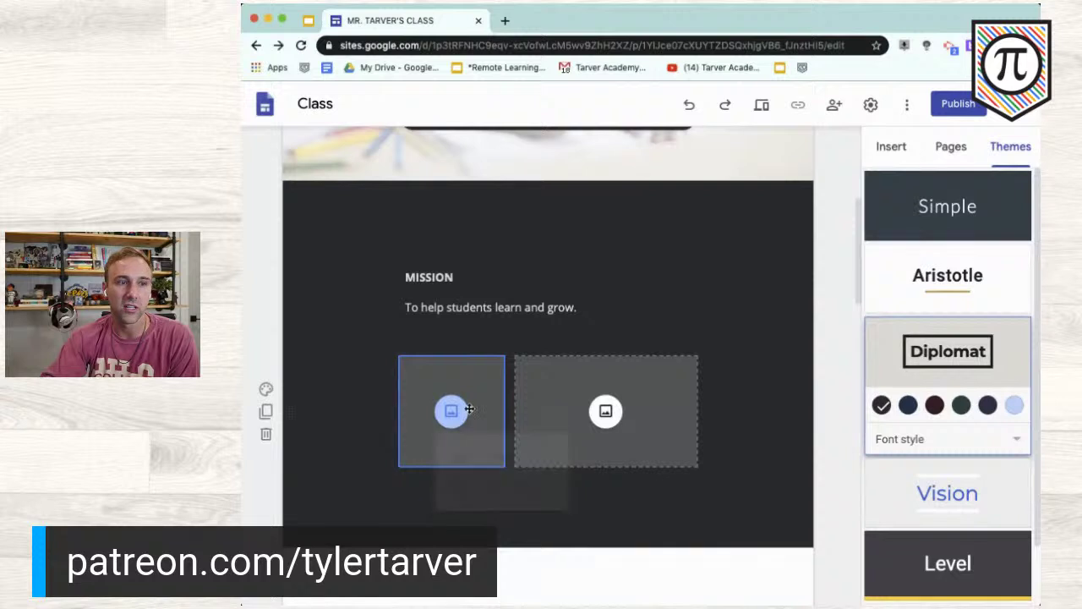
pyautogui.click(465, 410)
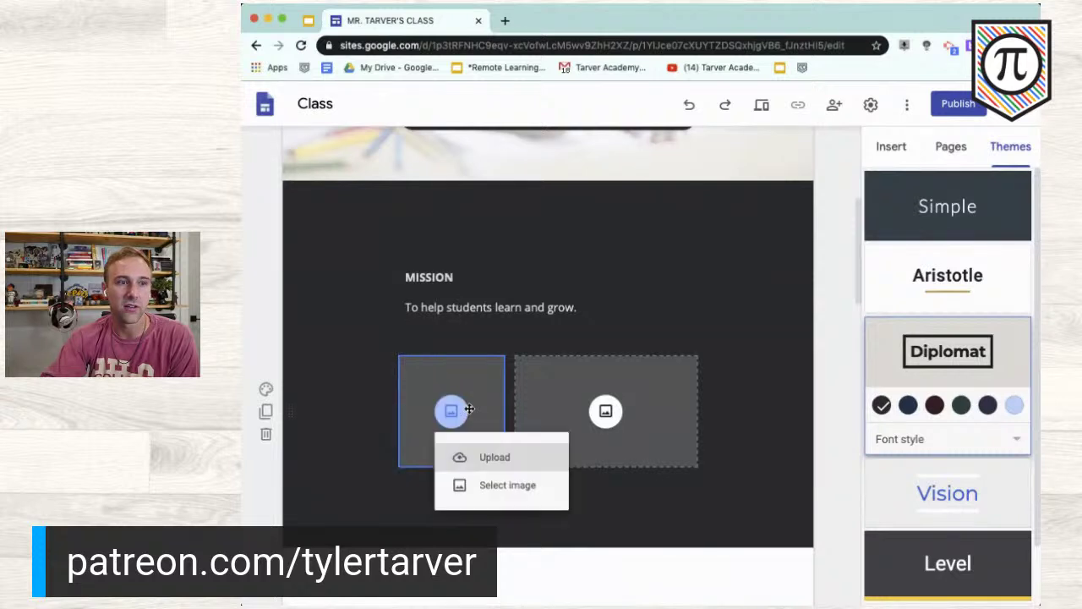
pyautogui.click(523, 483)
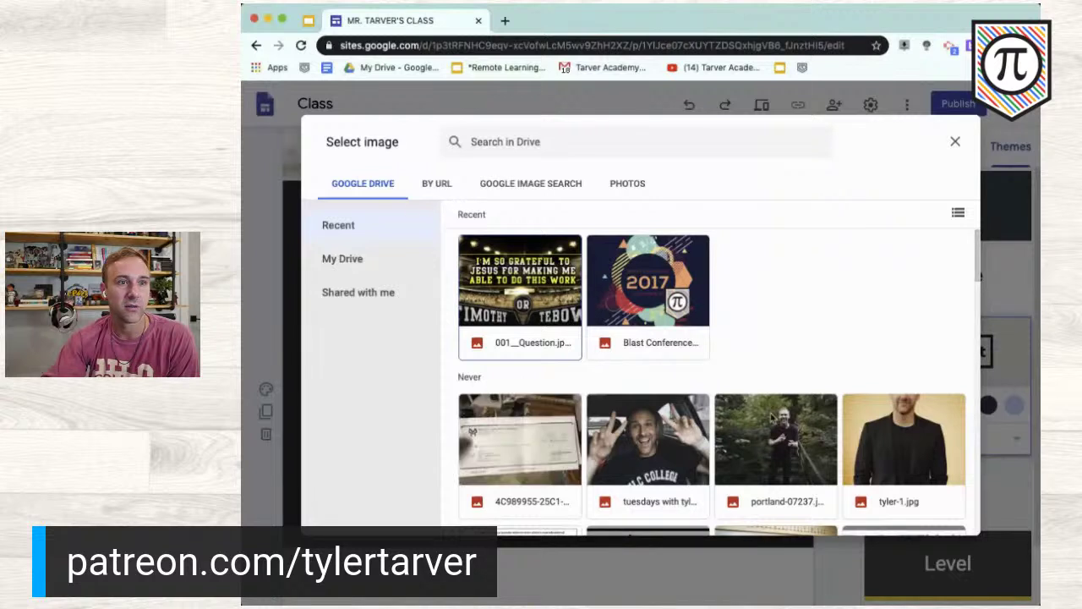
pyautogui.click(649, 438)
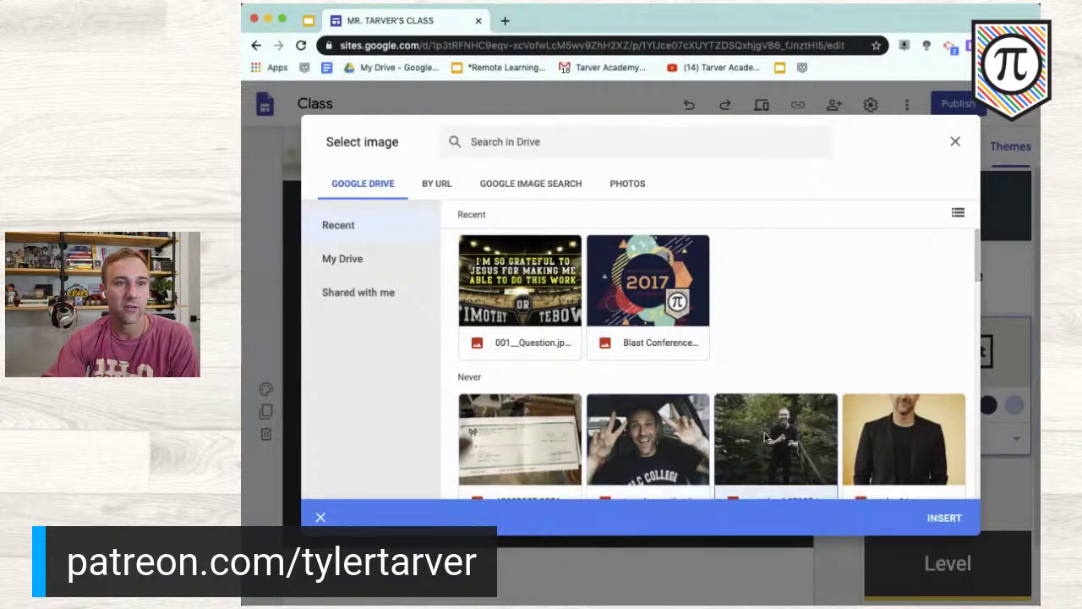
pyautogui.click(946, 517)
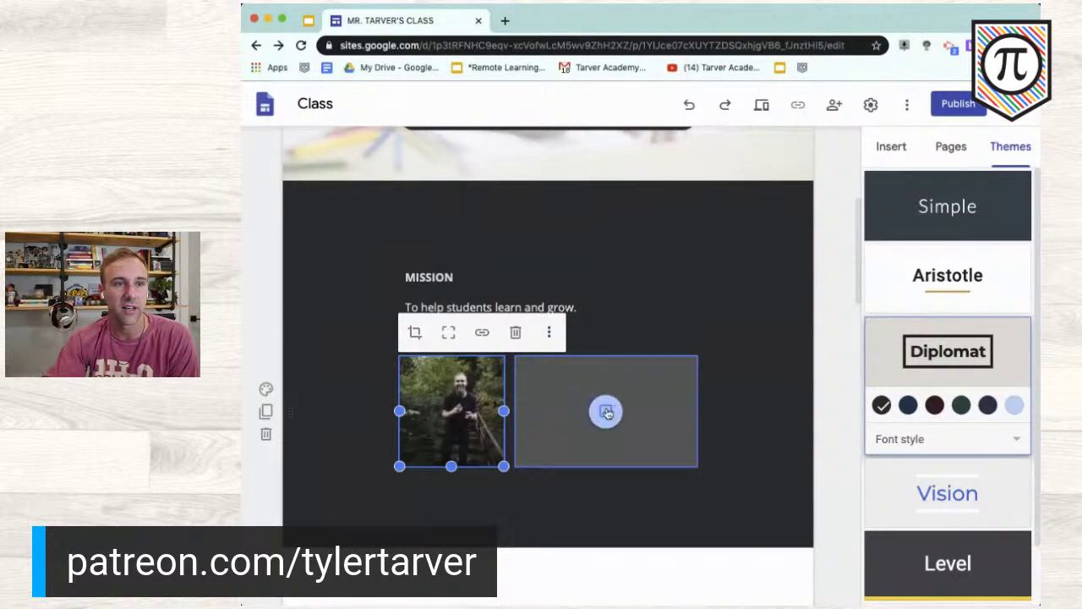
# Fill the second image placeholder with the CLASSROOM chalkboard picture from a Google image search for "classroom"
pyautogui.click(606, 412)
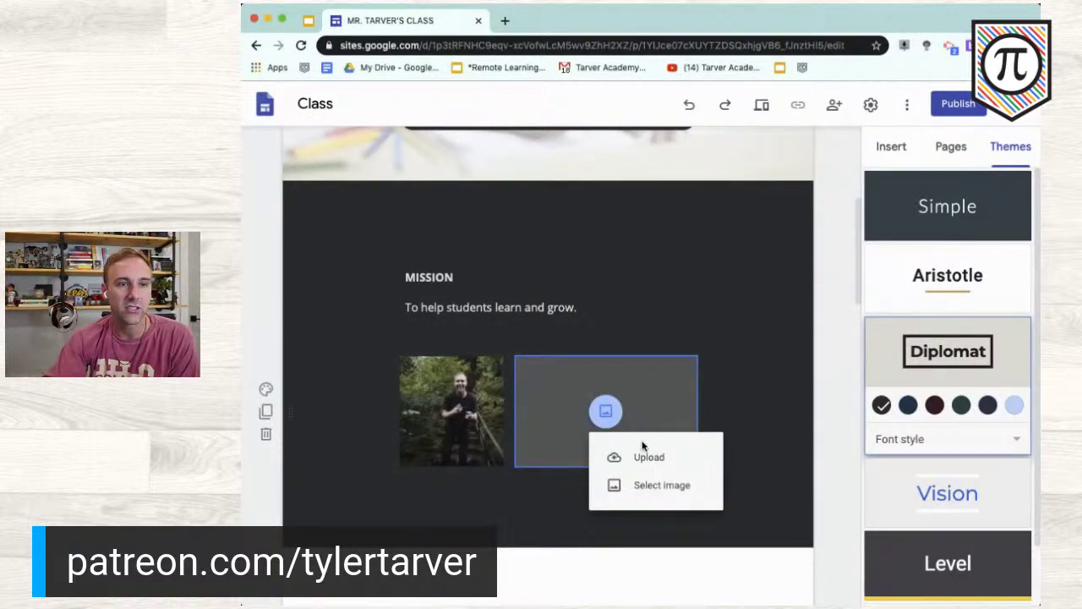
pyautogui.click(649, 487)
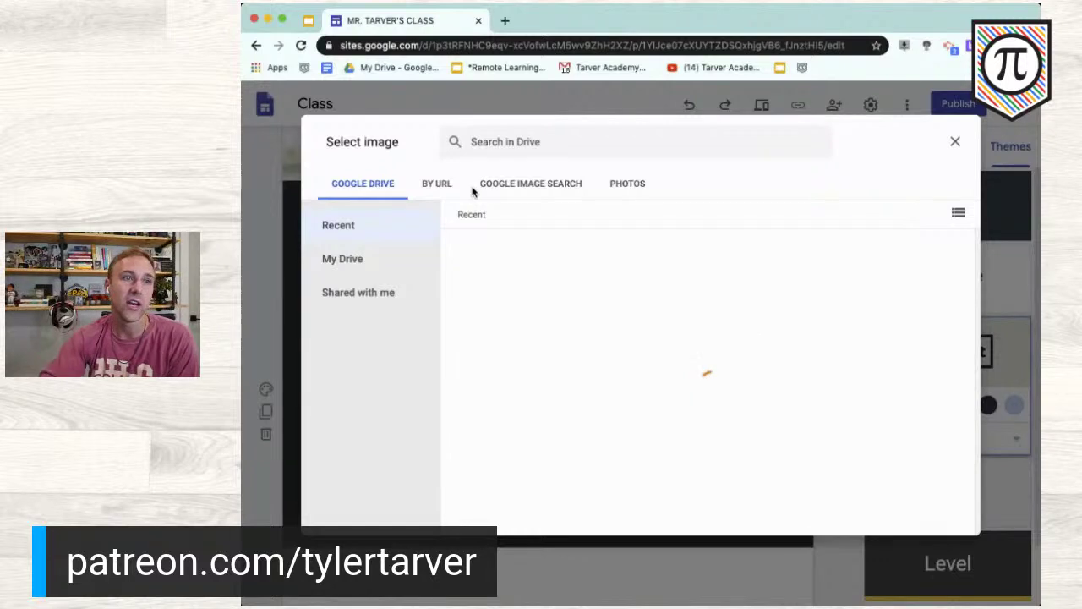
pyautogui.click(523, 184)
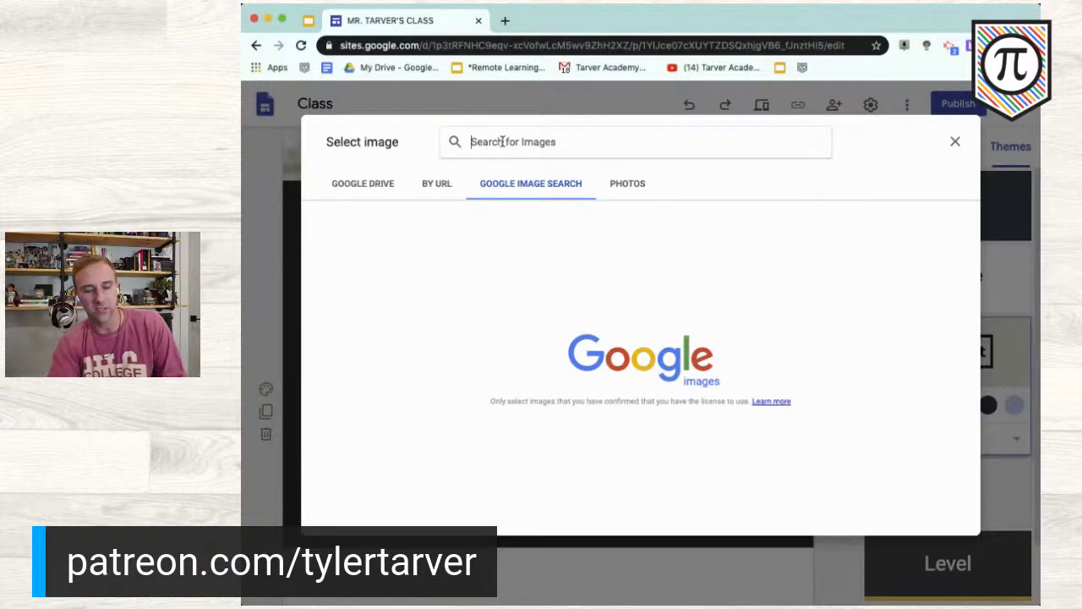
pyautogui.write('classroom')
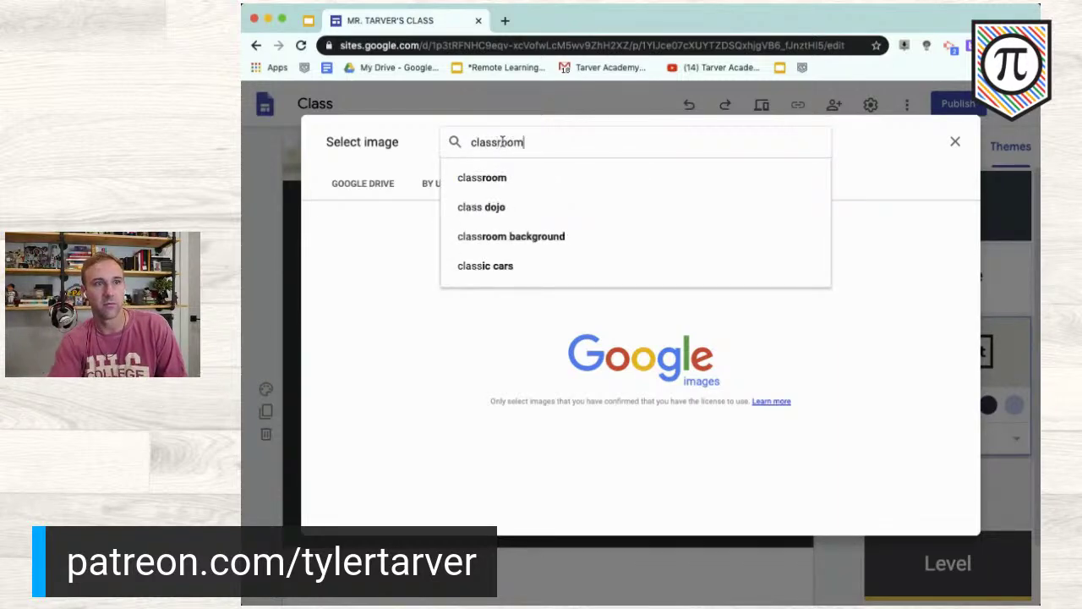
pyautogui.press('Return')
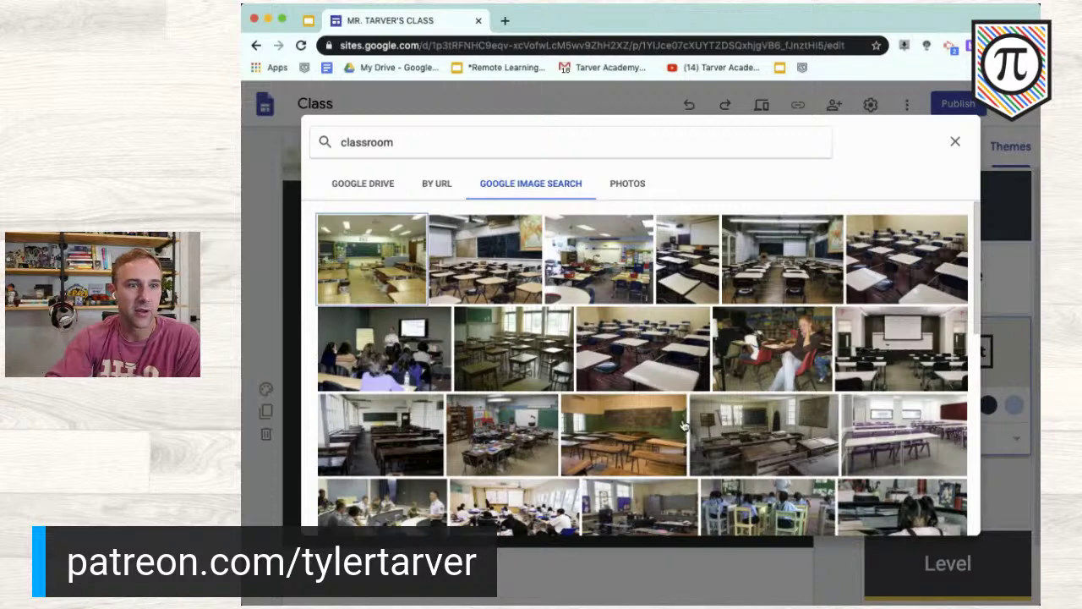
pyautogui.scroll(-5, 685, 427)
pyautogui.scroll(-3, 685, 427)
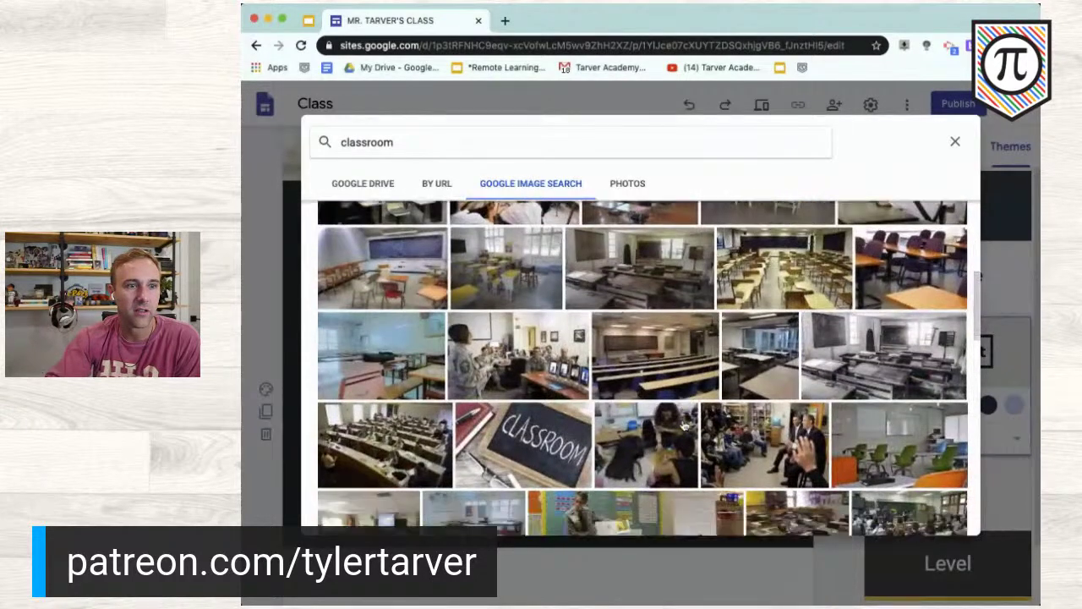
pyautogui.scroll(2, 681, 423)
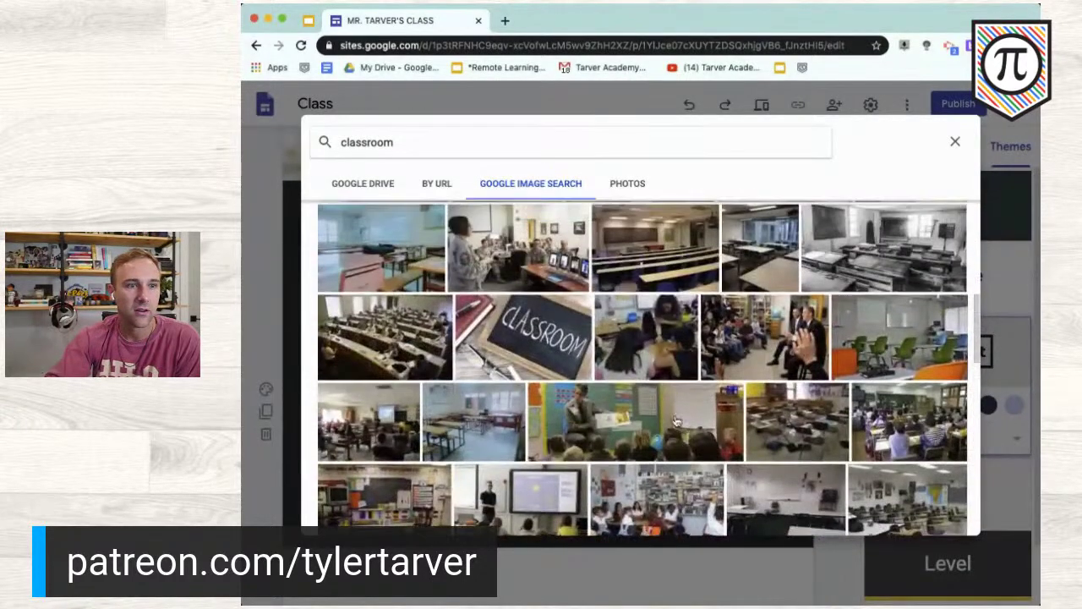
pyautogui.click(537, 347)
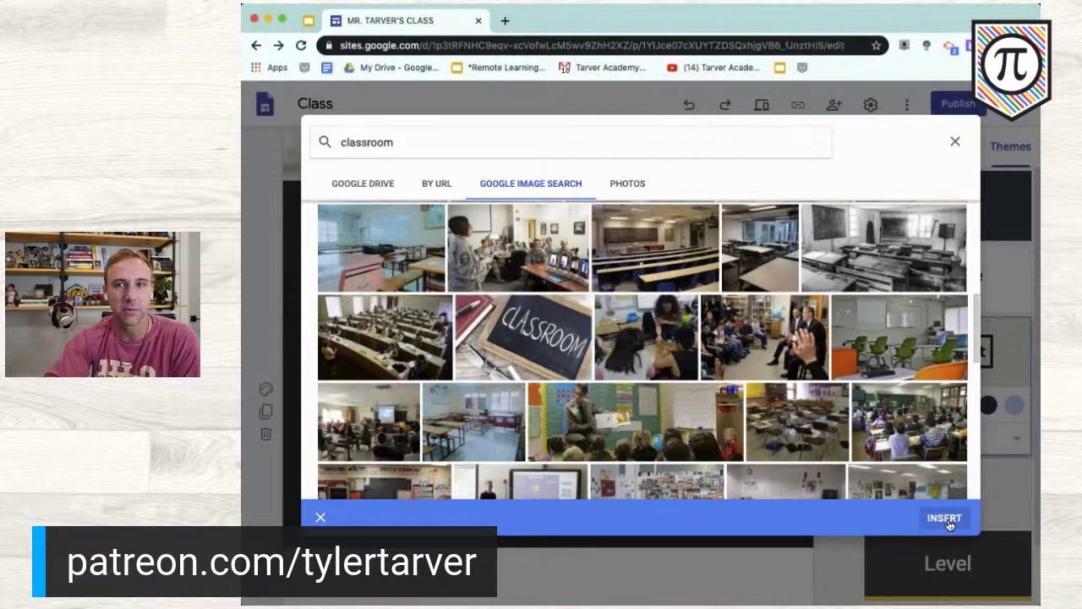
pyautogui.click(945, 519)
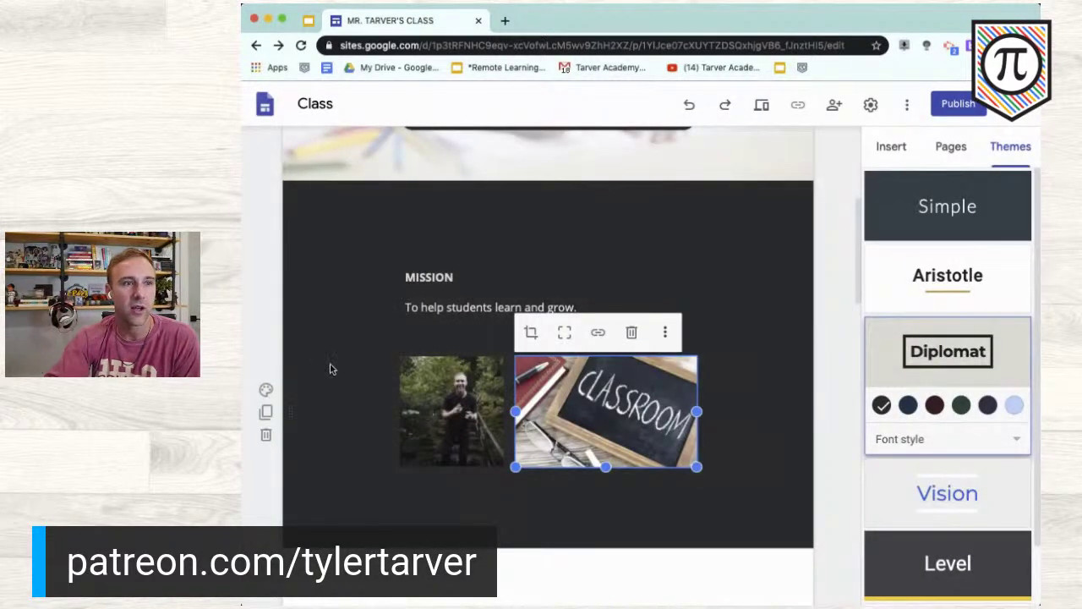
pyautogui.click(331, 369)
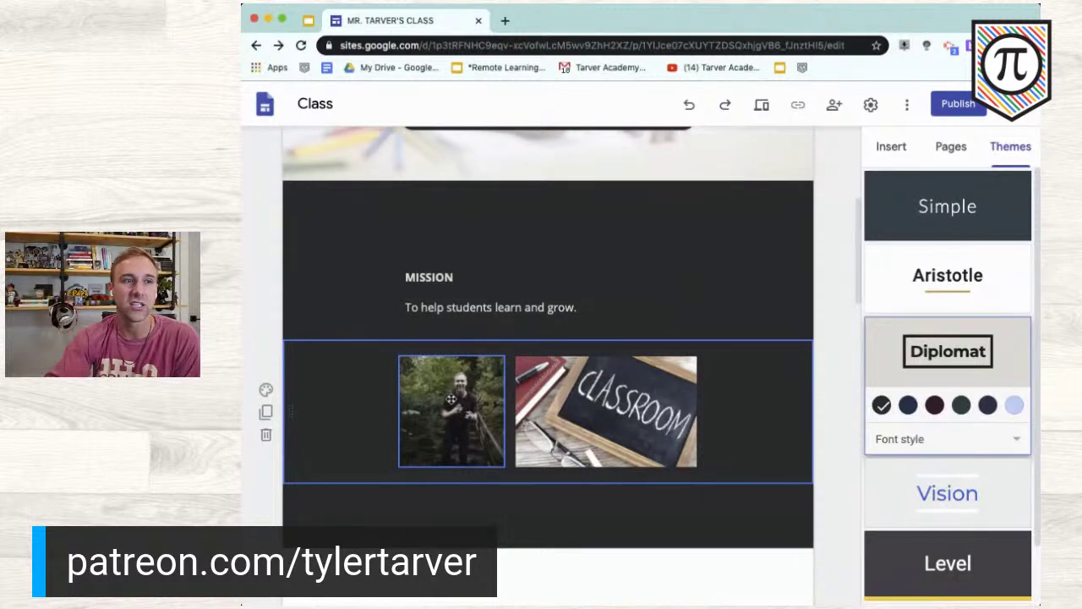
# Move the forest photo beside the MISSION text, try the chalkboard image beside and above the text, and place it full width below
pyautogui.moveTo(451, 399); pyautogui.dragTo(414, 273)
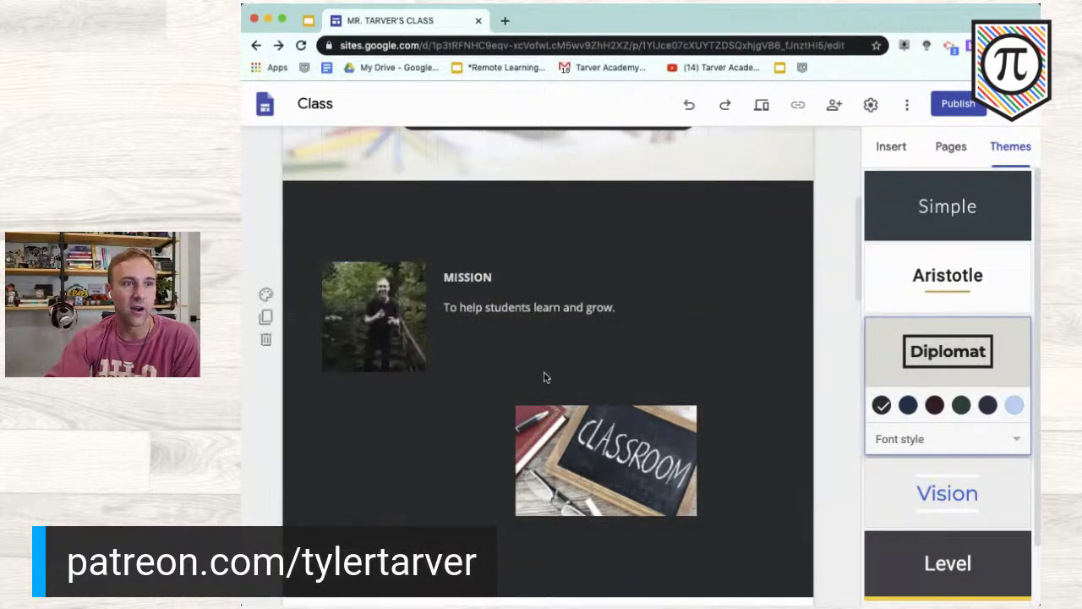
pyautogui.moveTo(572, 440); pyautogui.dragTo(650, 300)
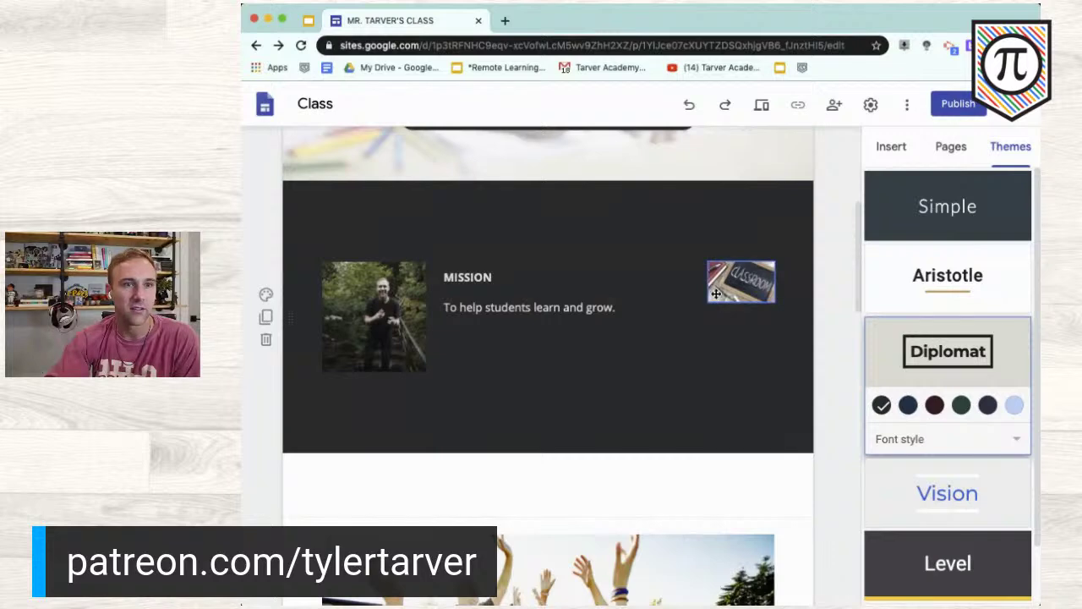
pyautogui.moveTo(741, 281); pyautogui.dragTo(436, 340)
pyautogui.scroll(-1, 447, 396)
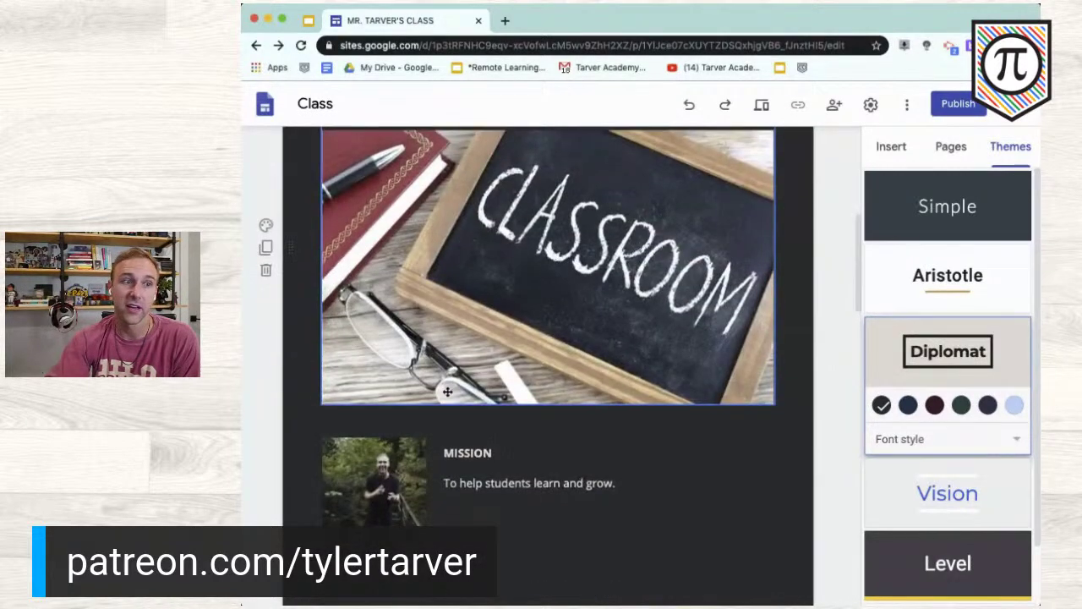
pyautogui.scroll(-2, 431, 299)
pyautogui.moveTo(413, 207); pyautogui.dragTo(471, 466)
pyautogui.scroll(3, 470, 465)
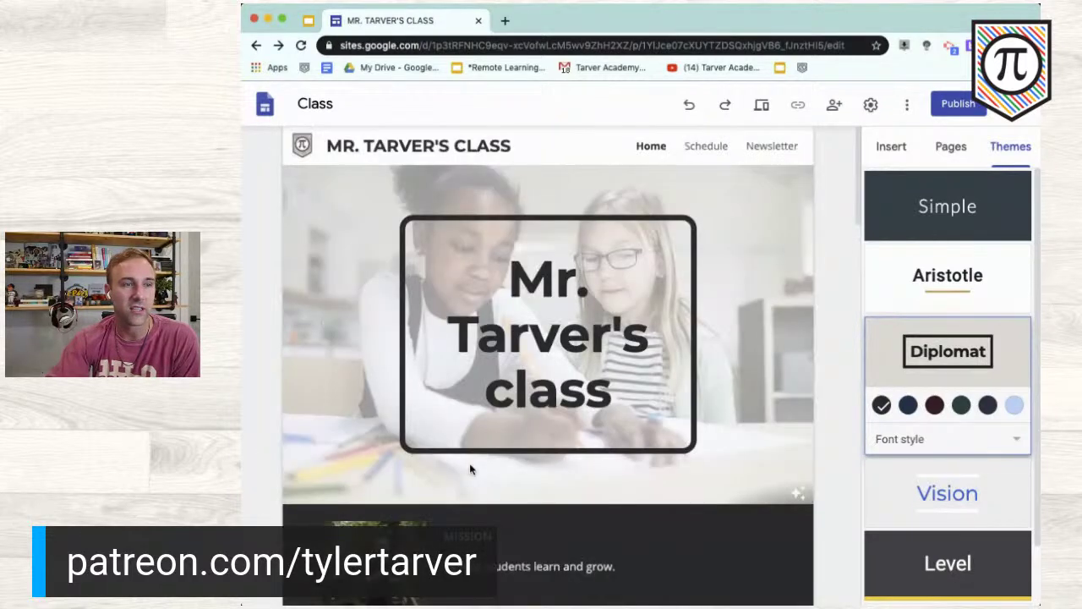
# Enter "RESOURCES" in the empty text box above the photo of children raising their hands
pyautogui.scroll(-10, 463, 454)
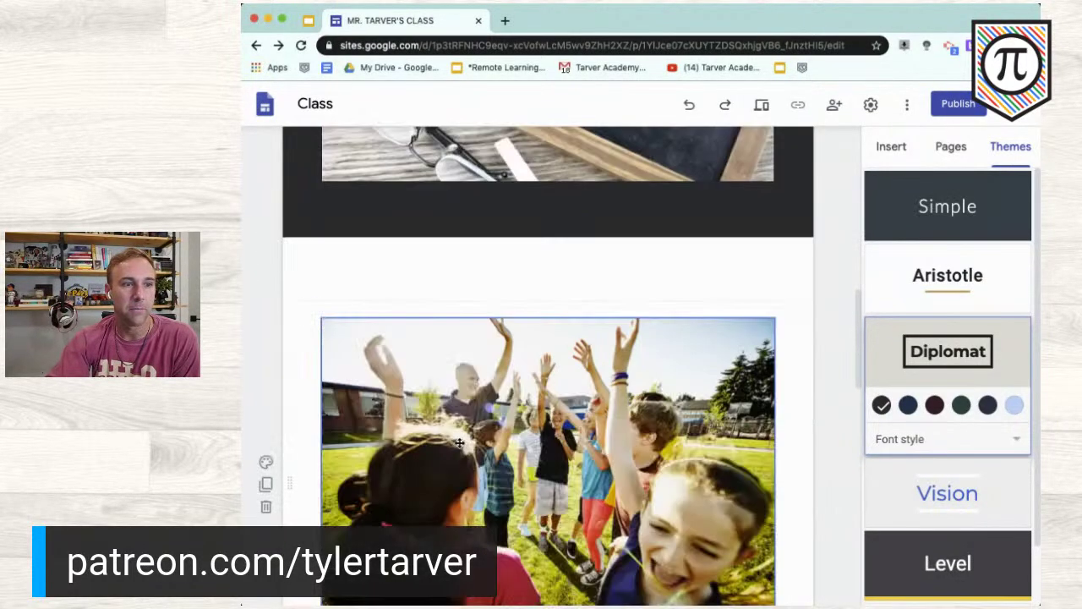
pyautogui.click(406, 266)
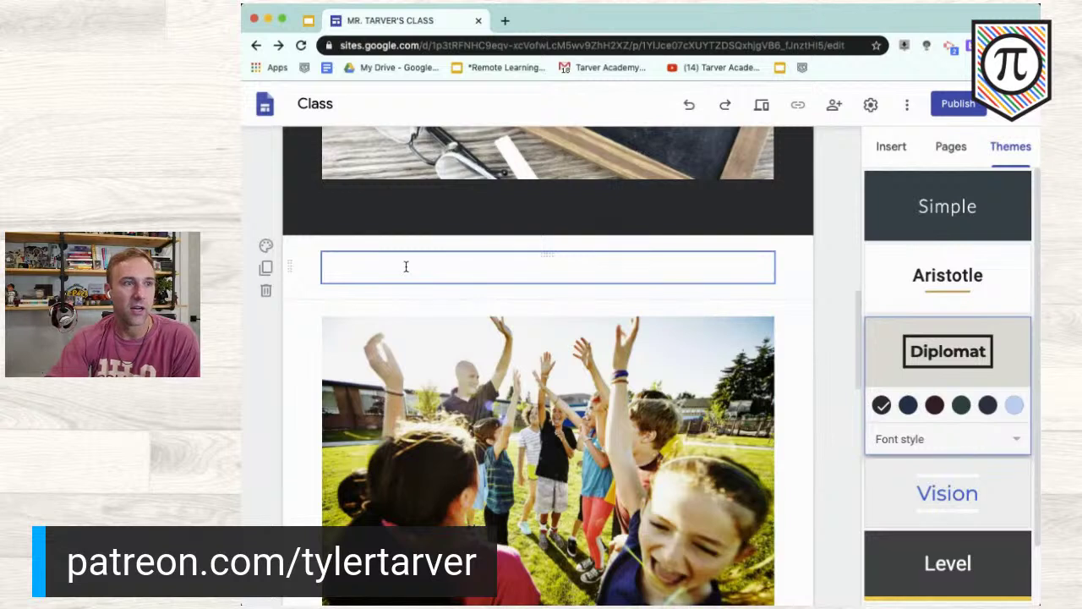
pyautogui.click(406, 266)
pyautogui.write('RESOURCES')
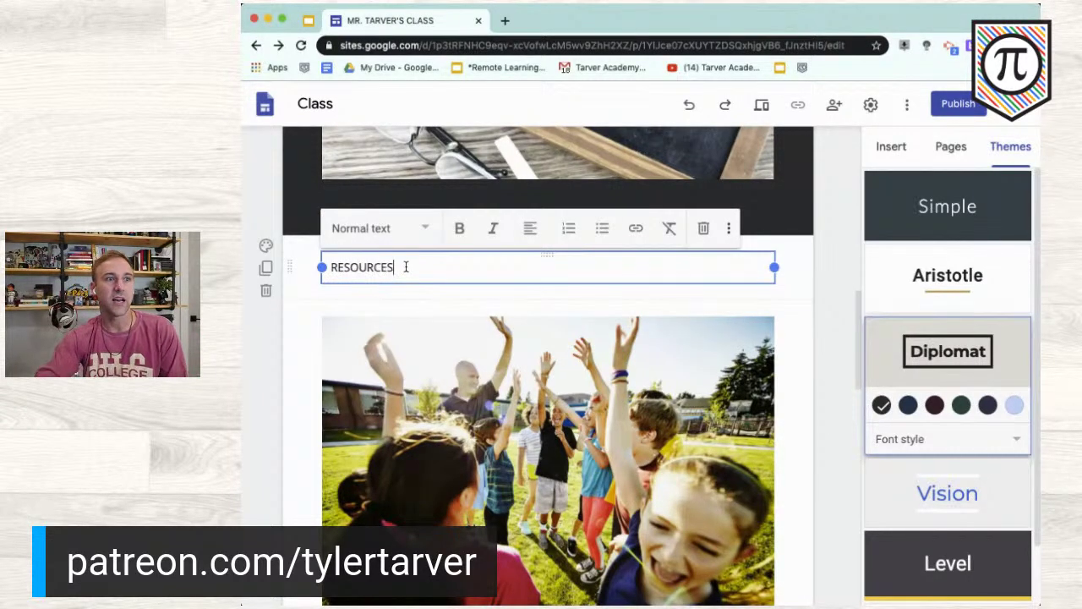
pyautogui.click(377, 235)
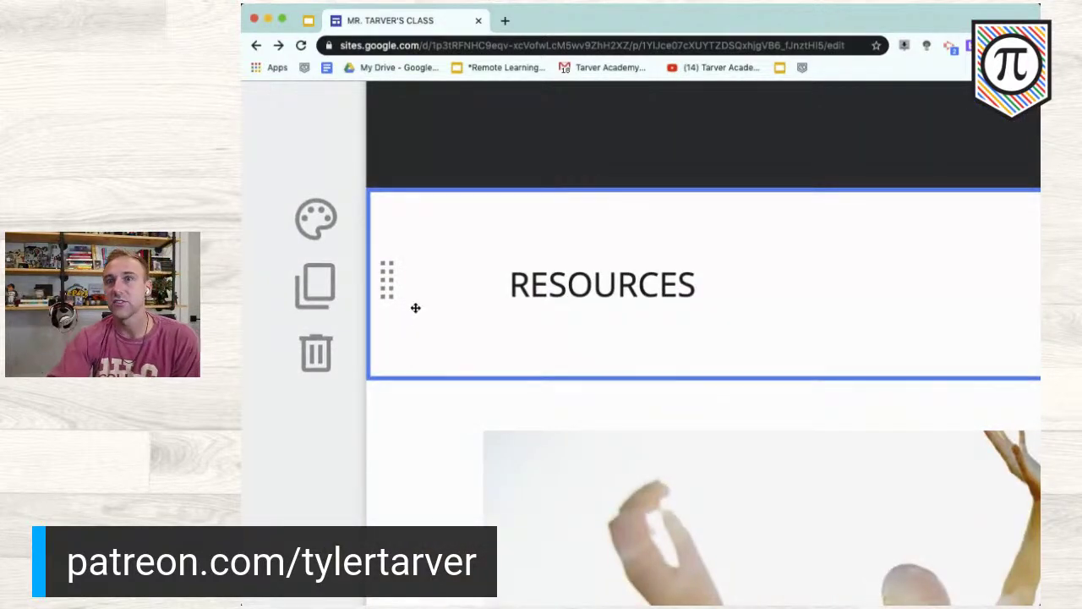
# Move the RESOURCES section below the photo of children raising their hands
pyautogui.press('super+0')
pyautogui.moveTo(286, 284); pyautogui.dragTo(293, 461)
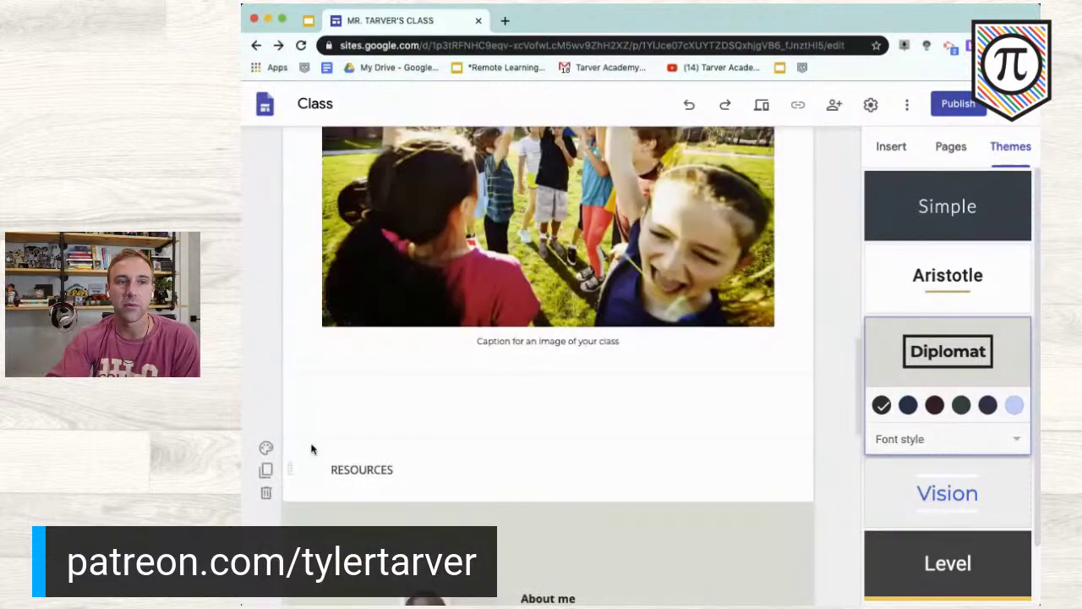
pyautogui.scroll(2, 549, 330)
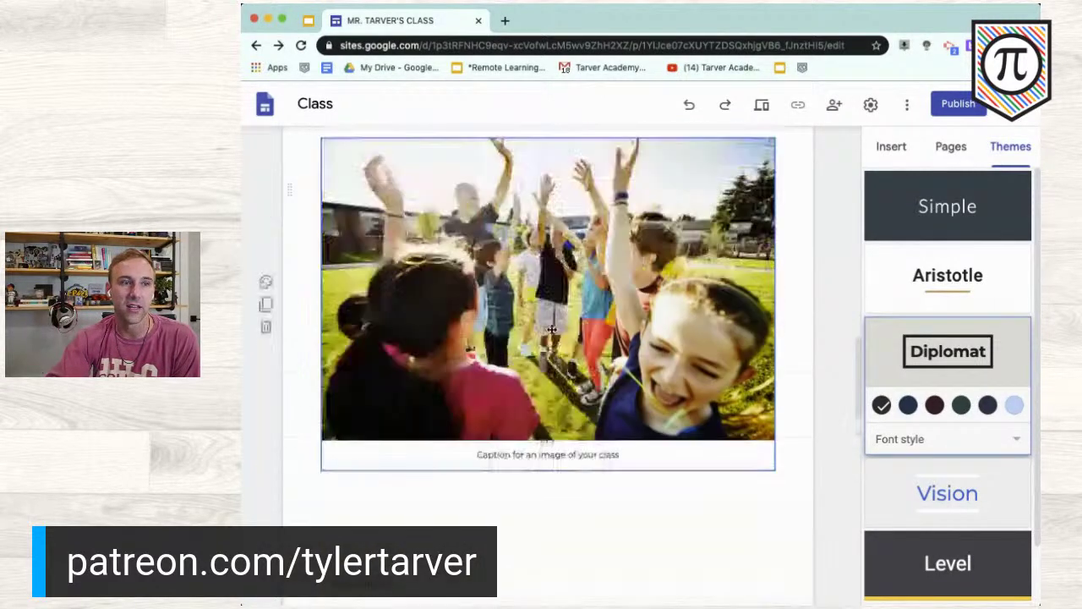
# Crop the photo of children raising their hands by zooming in slightly and repositioning it so the raised hands stay in frame
pyautogui.click(523, 343)
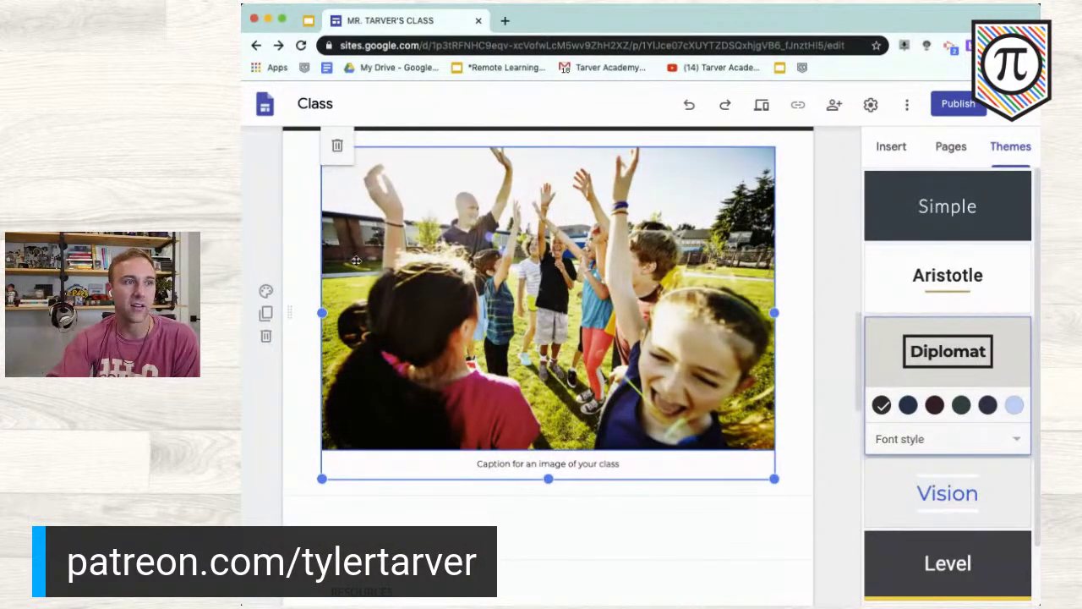
pyautogui.doubleClick(390, 254)
pyautogui.scroll(3, 484, 290)
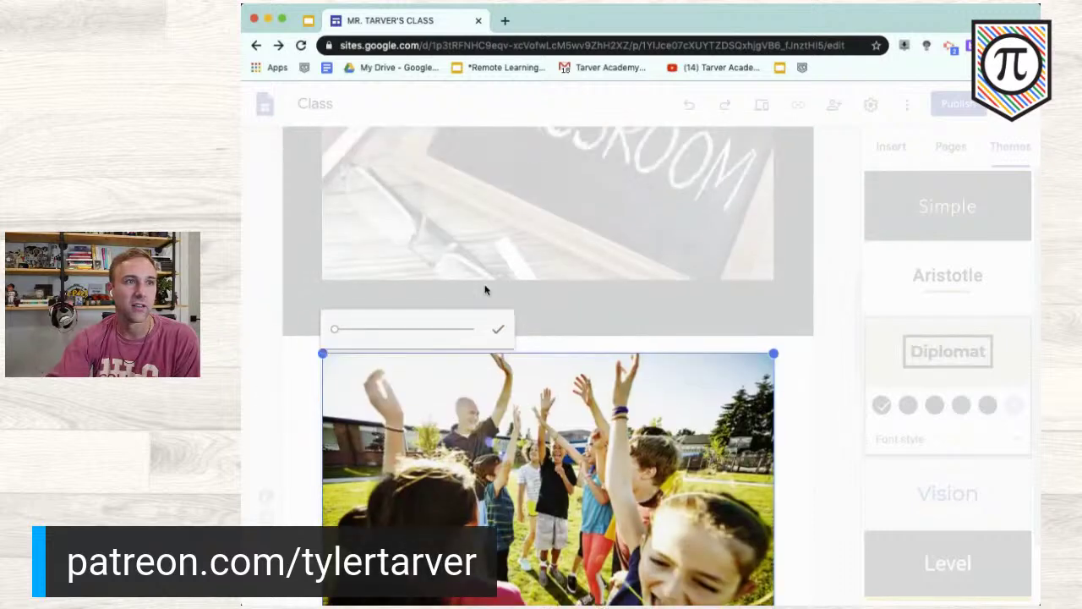
pyautogui.scroll(-2, 375, 397)
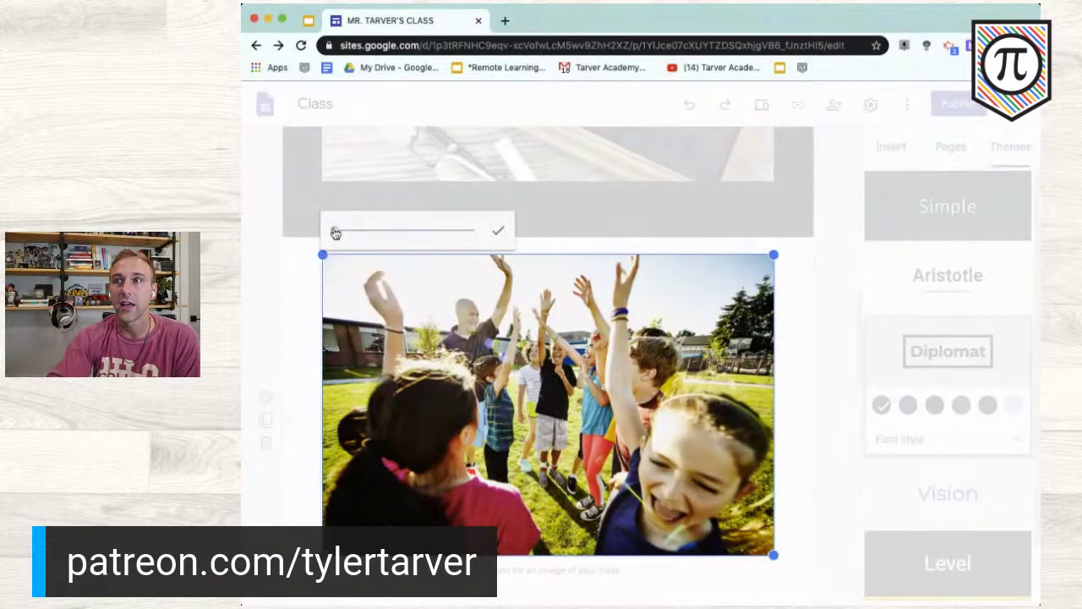
pyautogui.moveTo(335, 233); pyautogui.dragTo(299, 274)
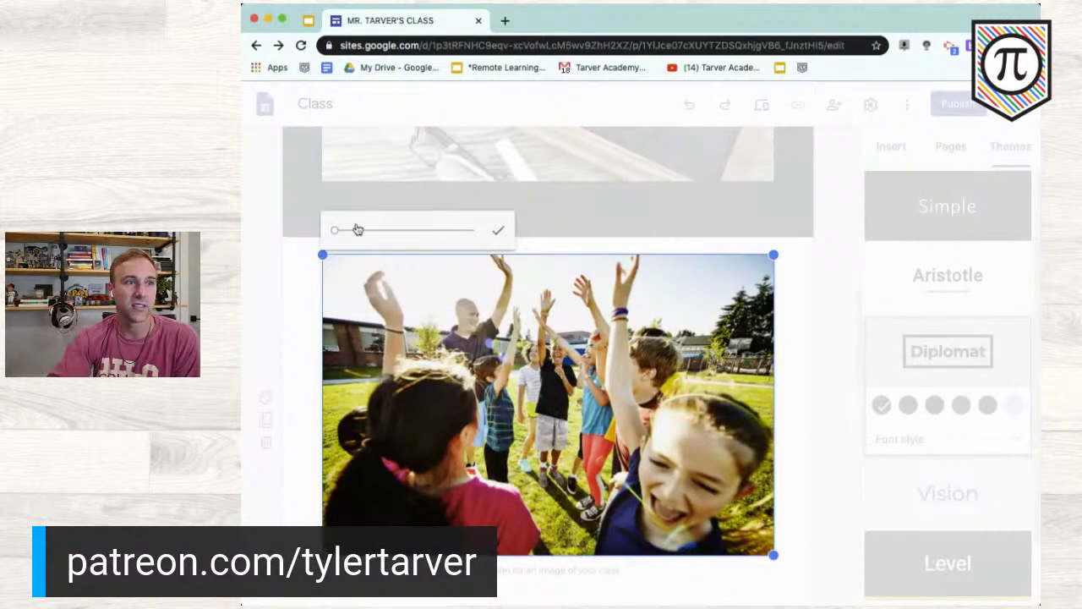
pyautogui.moveTo(358, 230); pyautogui.dragTo(345, 231)
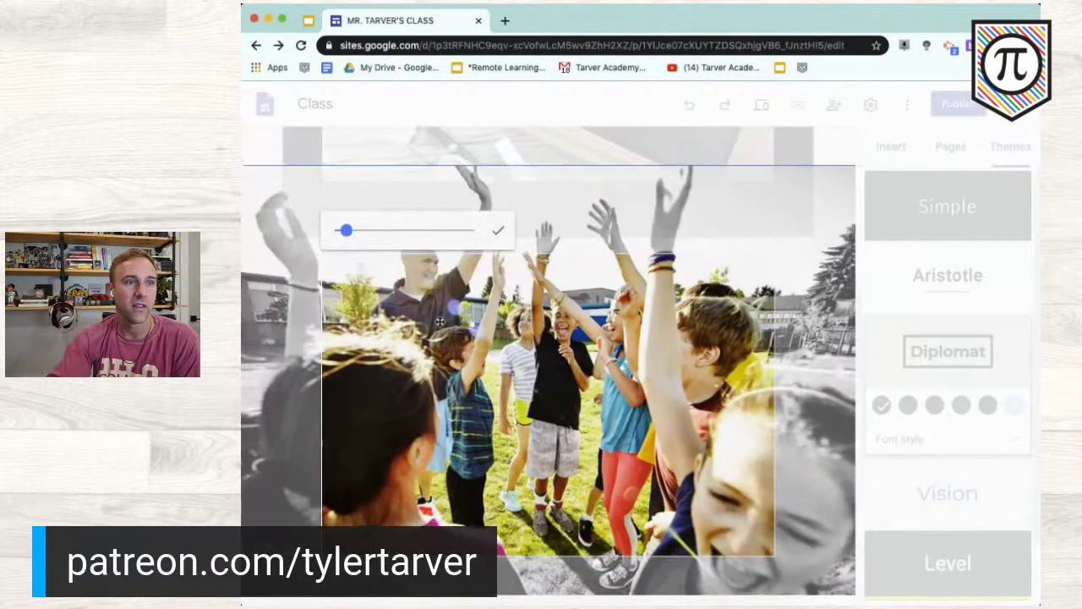
pyautogui.moveTo(452, 364); pyautogui.dragTo(487, 453)
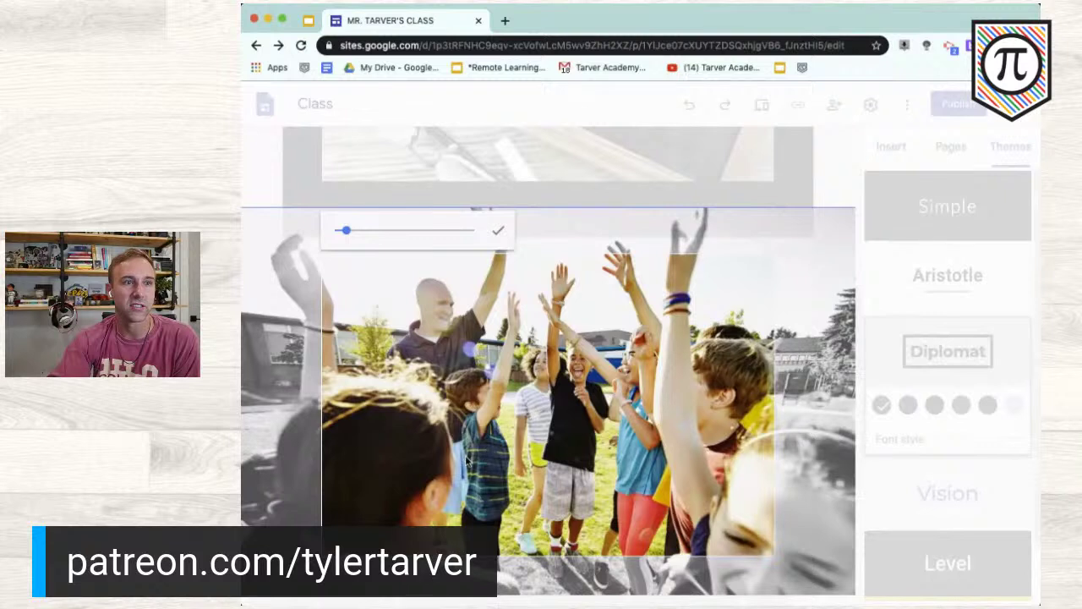
pyautogui.moveTo(462, 368); pyautogui.dragTo(495, 415)
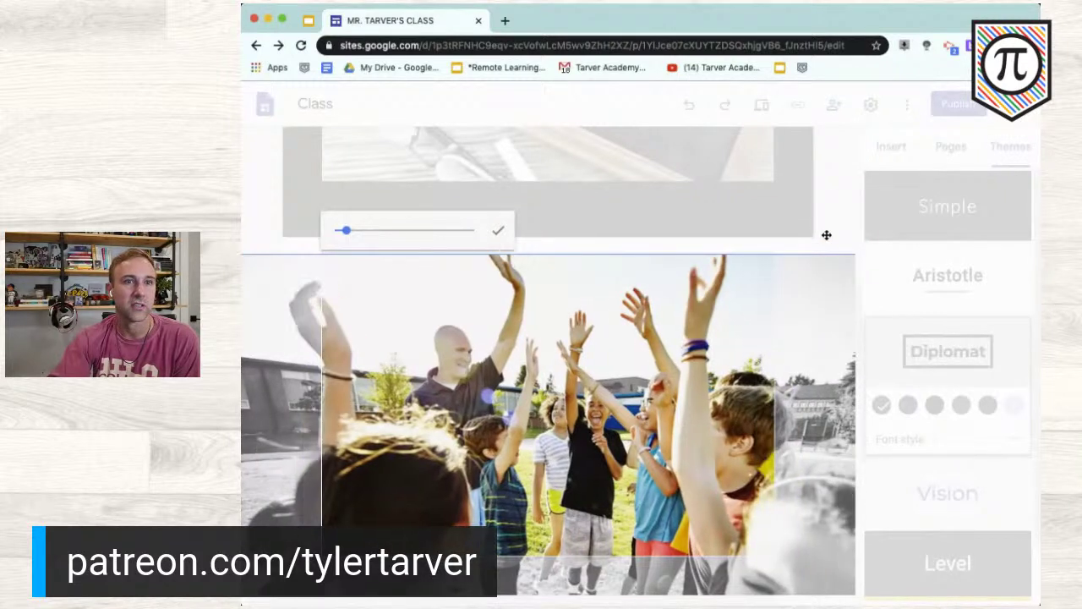
pyautogui.click(825, 229)
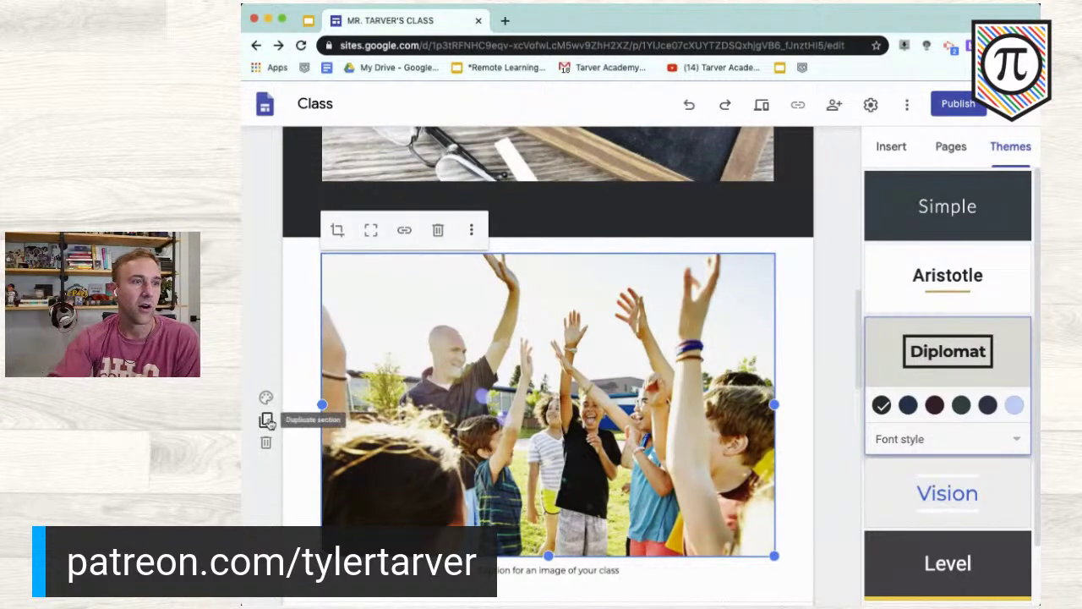
# Set the background of the raised-hands photo section to Emphasis 2
pyautogui.scroll(-3, 267, 423)
pyautogui.scroll(3, 268, 423)
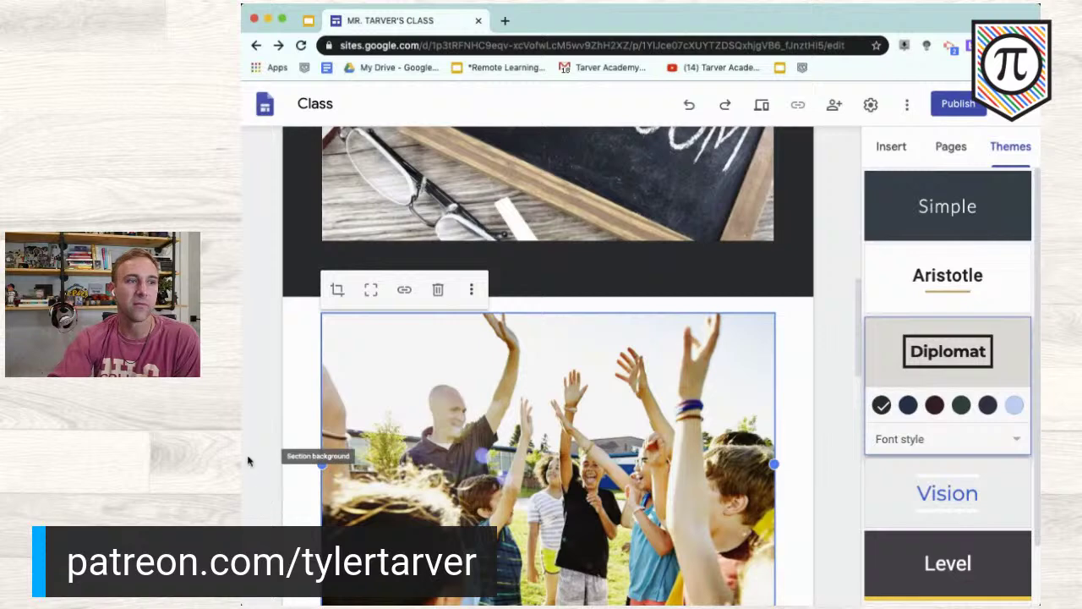
pyautogui.scroll(5, 251, 461)
pyautogui.scroll(-2, 251, 460)
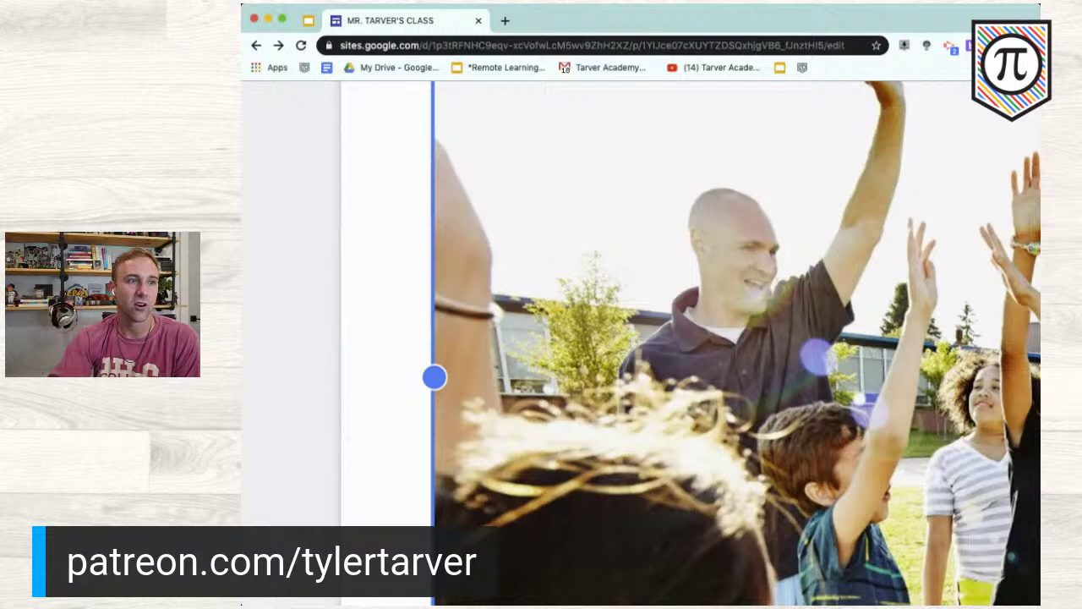
pyautogui.moveTo(356, 412)
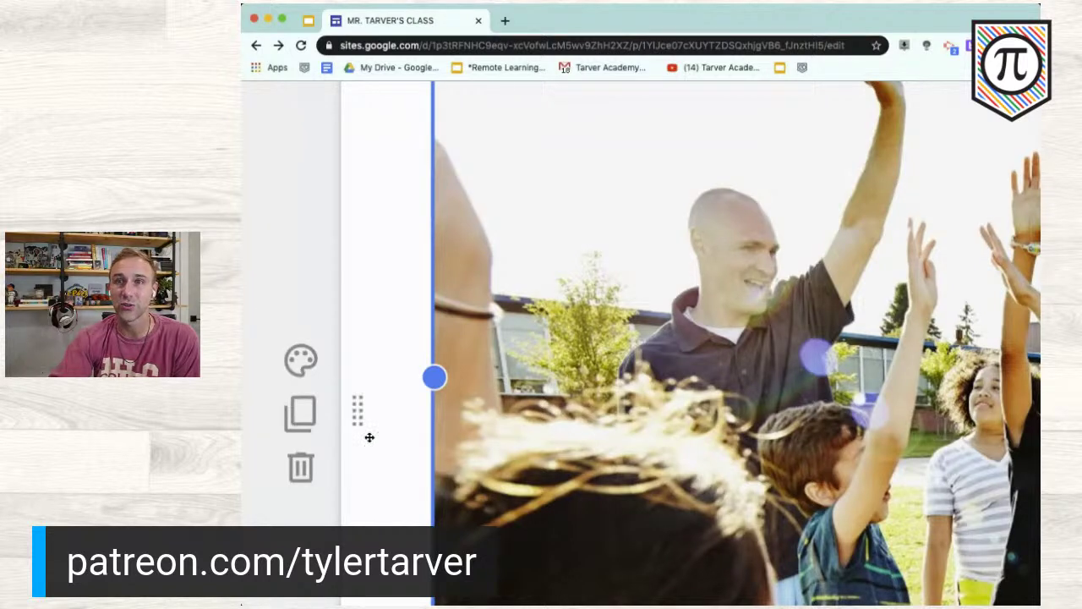
pyautogui.click(308, 362)
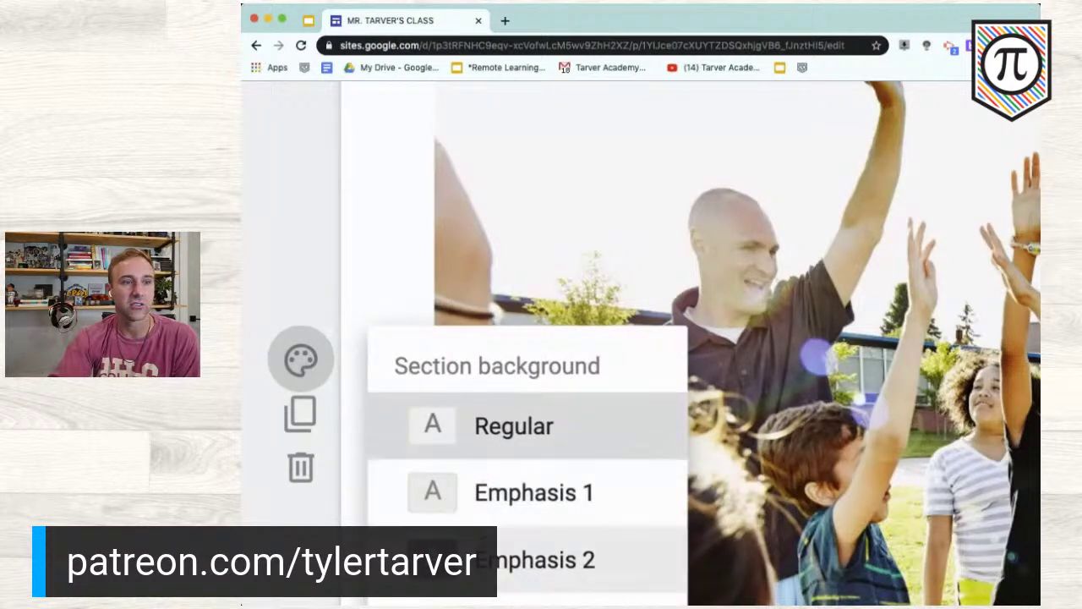
pyautogui.click(498, 554)
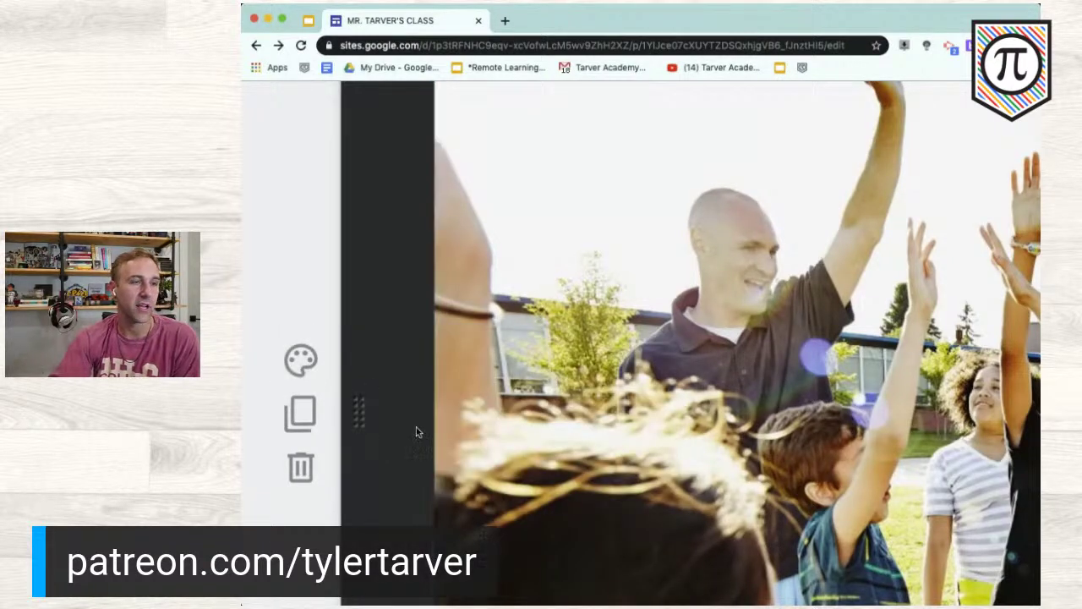
# Review the image options for the photo section's background
pyautogui.click(300, 363)
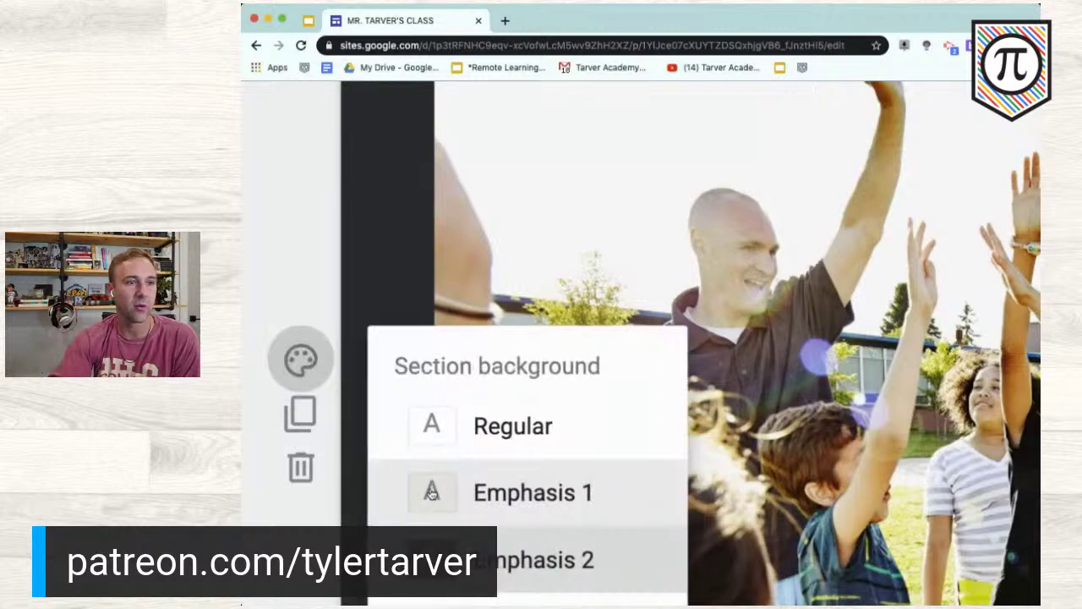
pyautogui.scroll(-3, 508, 550)
pyautogui.moveTo(506, 500)
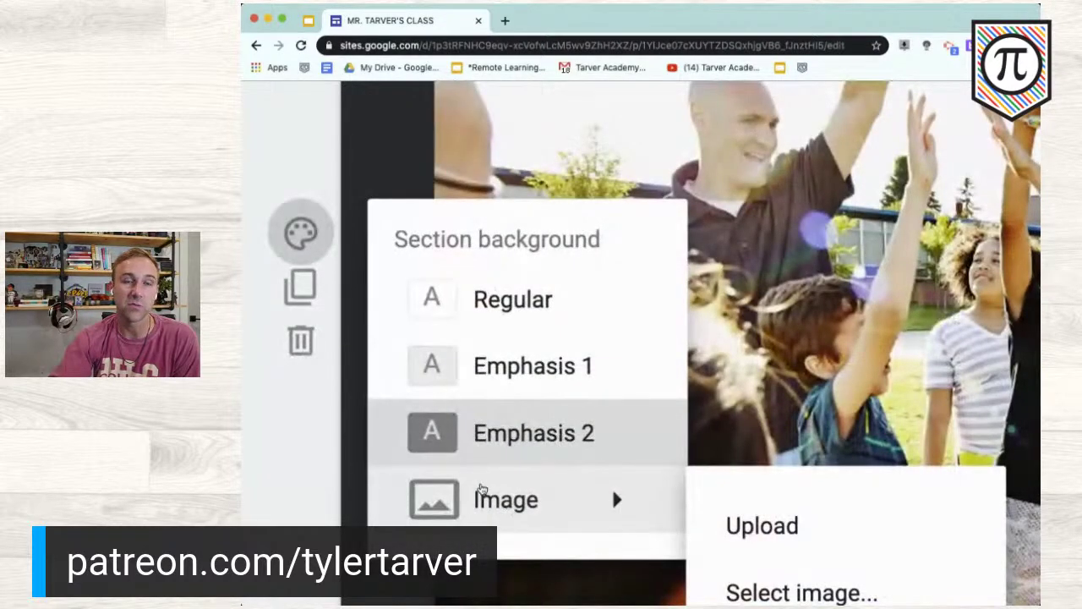
pyautogui.click(304, 228)
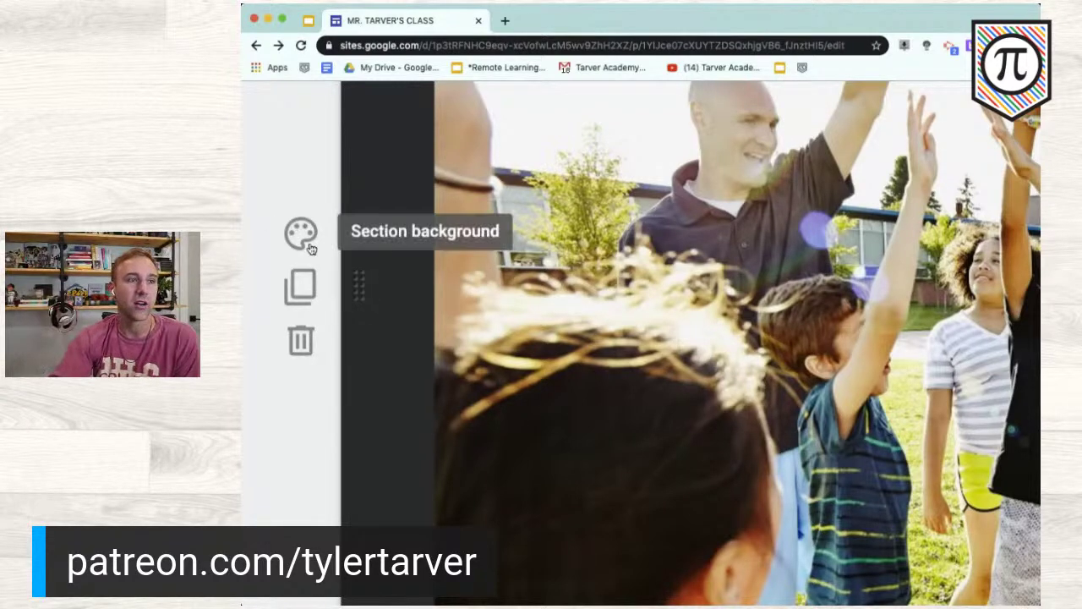
# Duplicate the raised-hands photo section and move the copy below the blank section, directly above RESOURCES
pyautogui.scroll(-5, 312, 288)
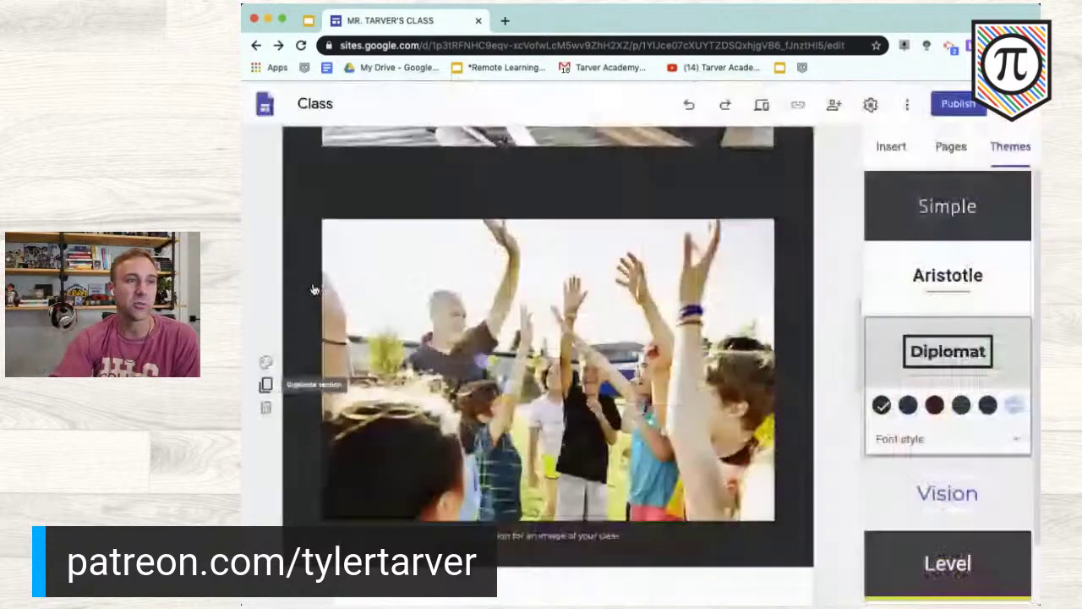
pyautogui.click(267, 386)
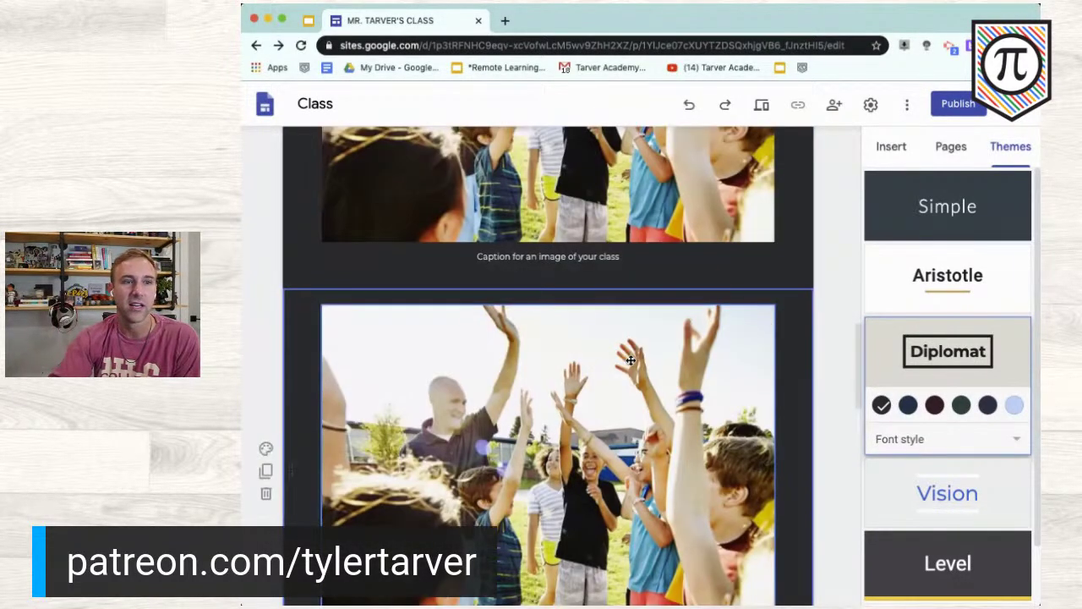
pyautogui.scroll(-3, 625, 389)
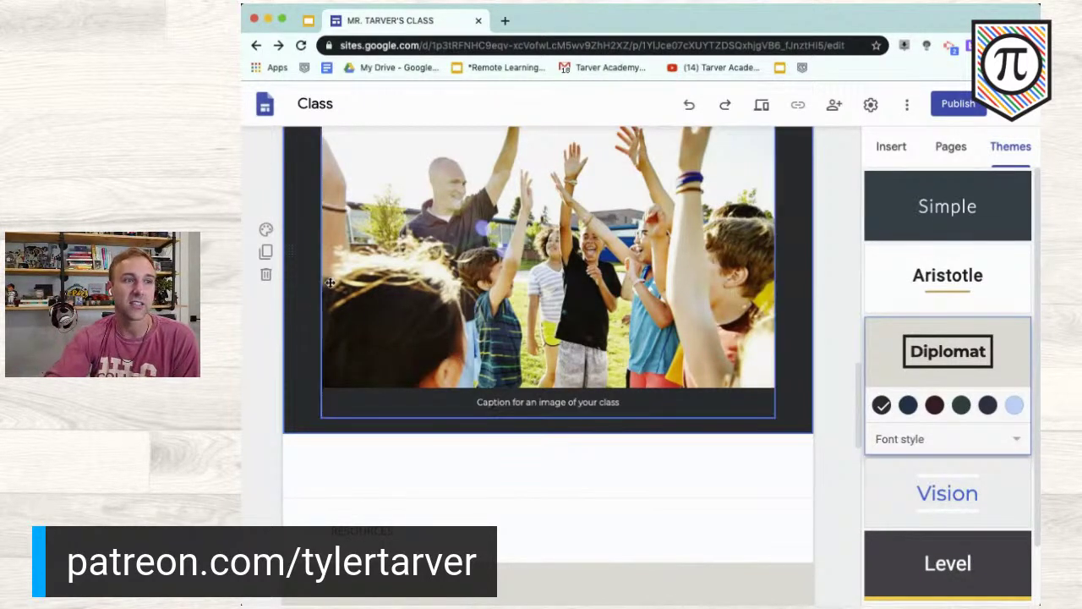
pyautogui.moveTo(294, 248); pyautogui.dragTo(302, 502)
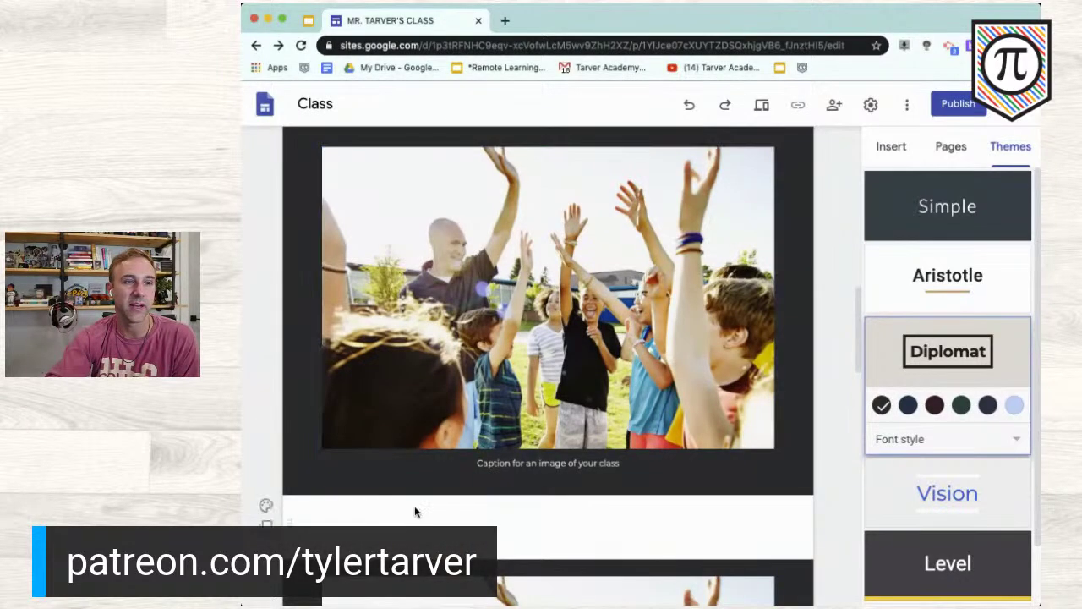
pyautogui.click(421, 421)
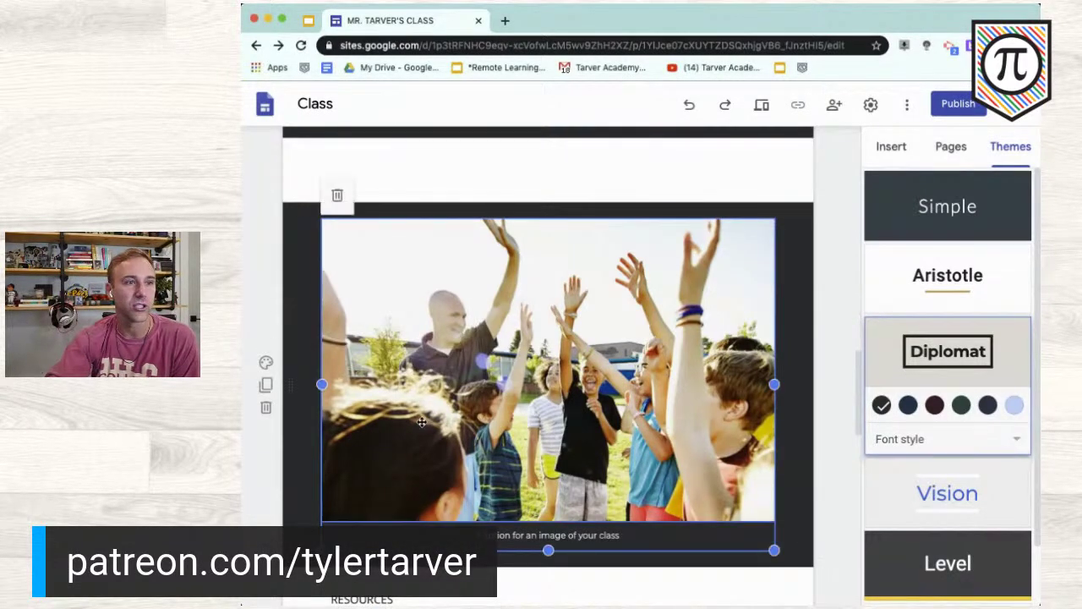
pyautogui.doubleClick(481, 349)
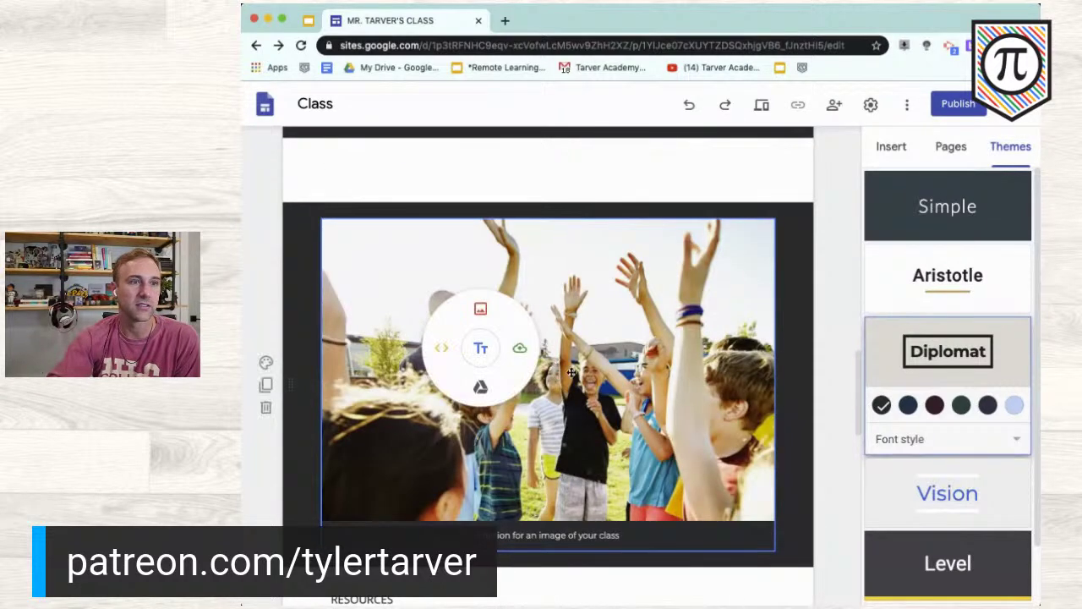
pyautogui.click(302, 295)
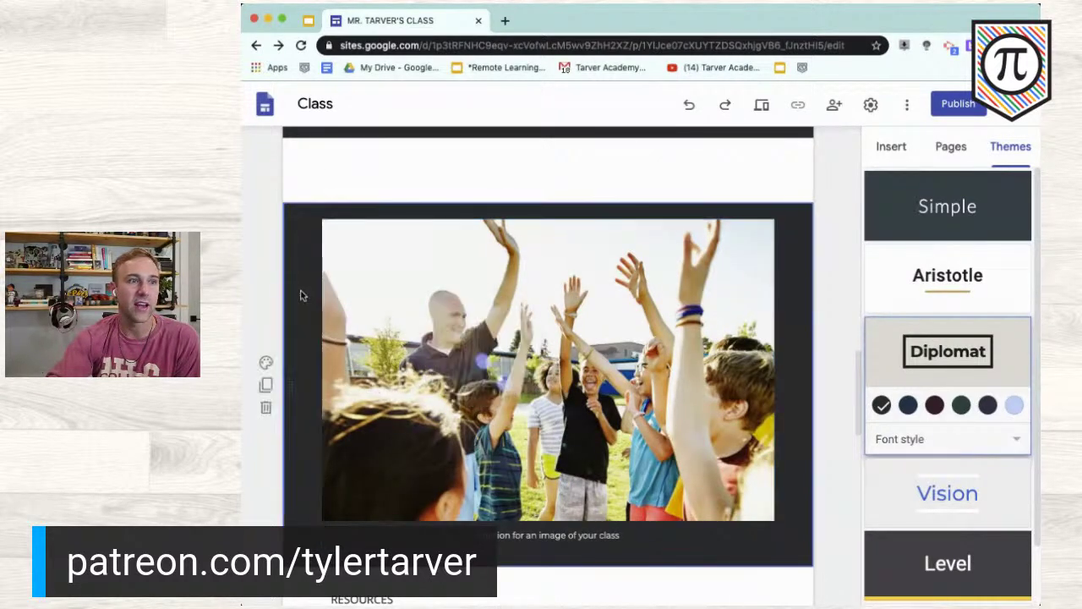
pyautogui.doubleClick(560, 326)
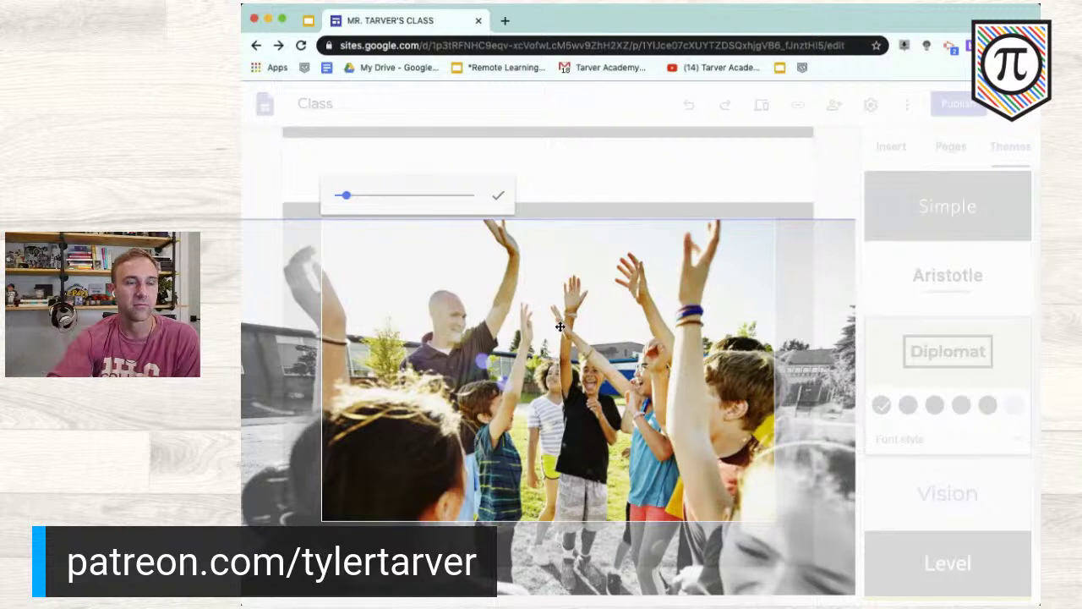
pyautogui.click(500, 195)
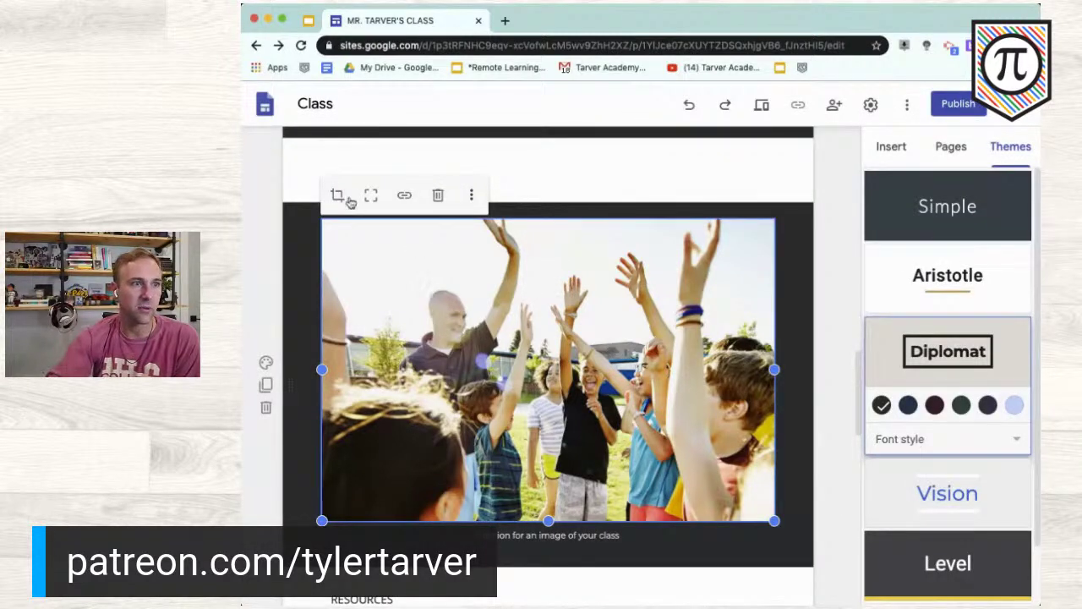
pyautogui.click(406, 196)
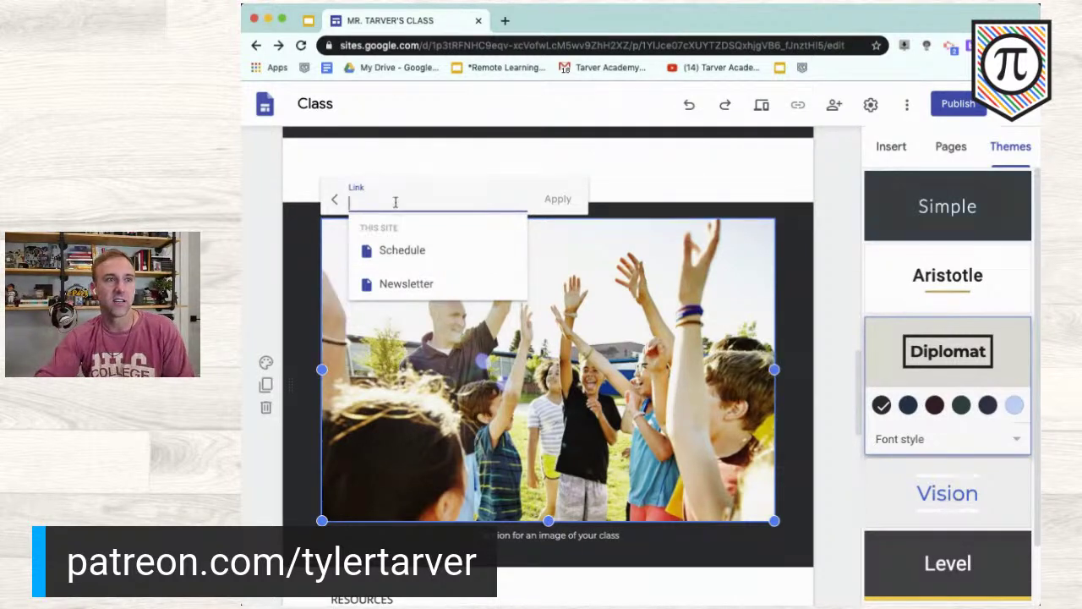
pyautogui.write('tarverac')
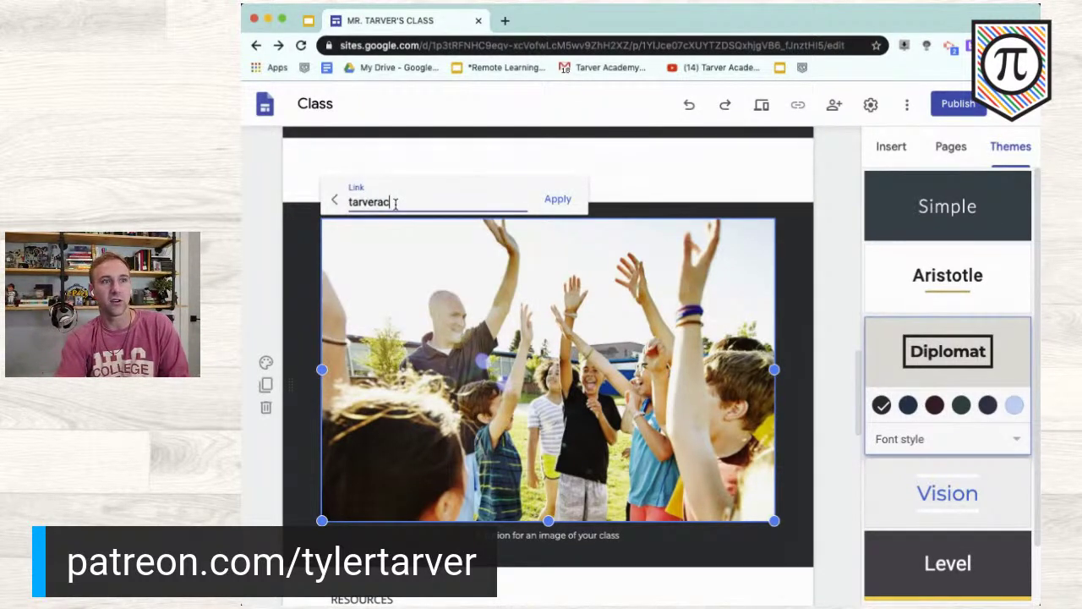
pyautogui.write('ademy.com')
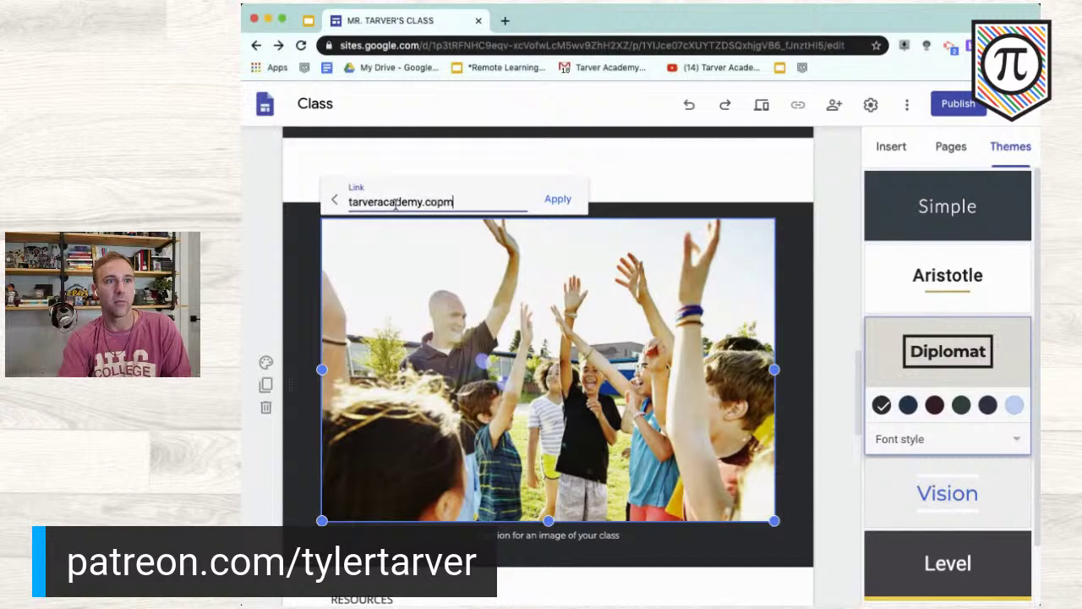
pyautogui.press('Return')
pyautogui.click(404, 195)
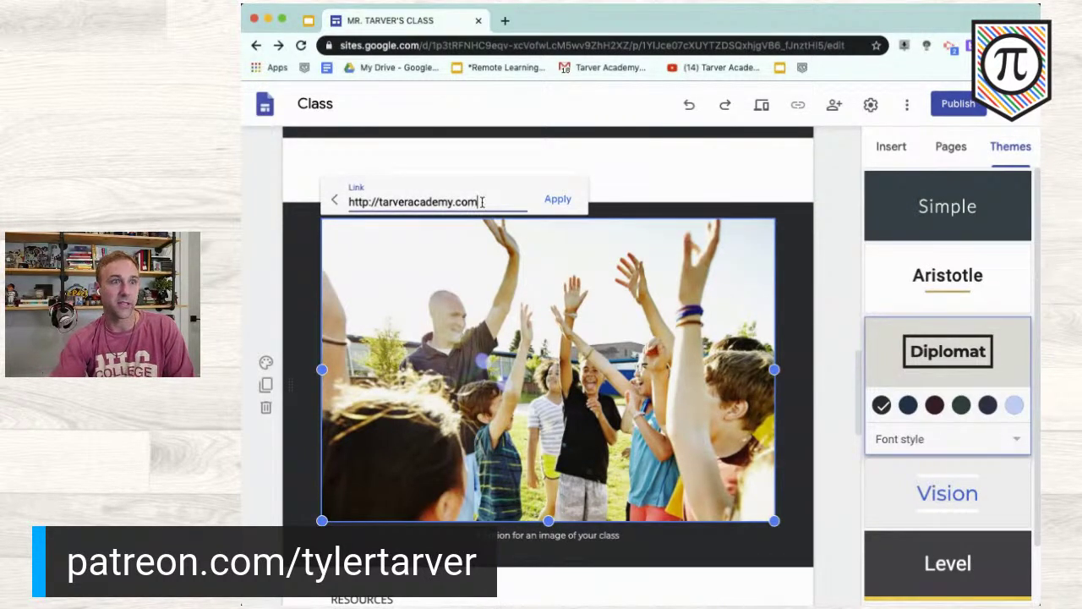
pyautogui.press('Return')
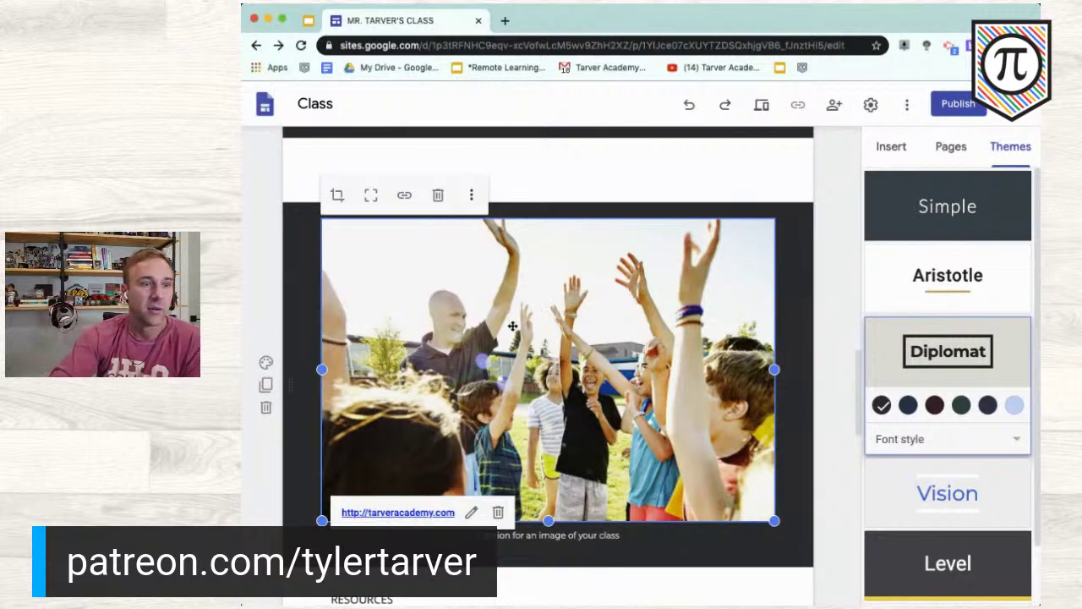
# Review the duplicated photo's additional options for replacing the image and adding alt text
pyautogui.click(471, 196)
pyautogui.moveTo(469, 206)
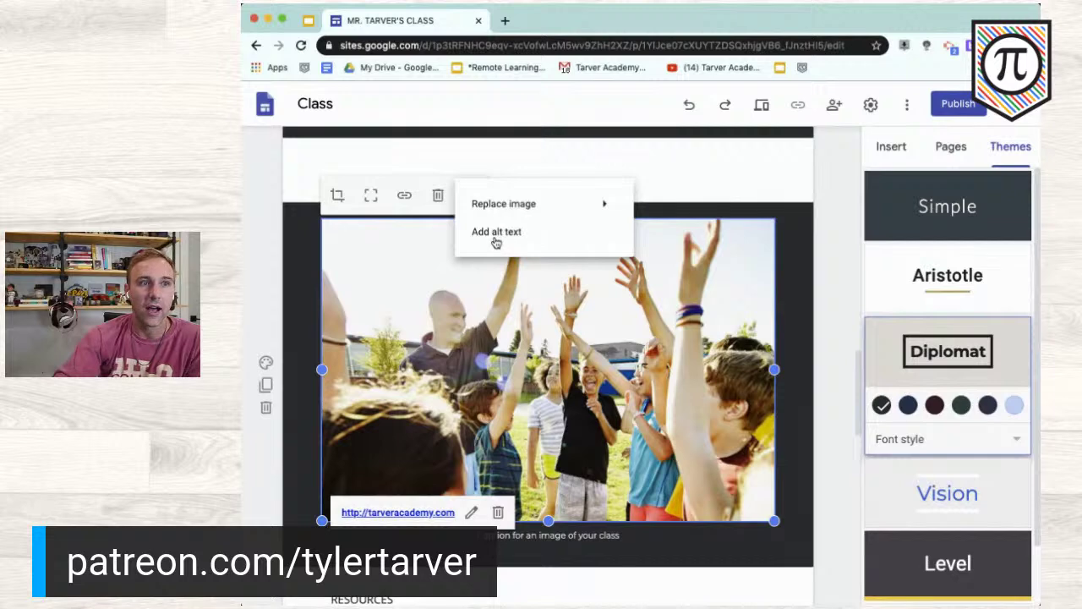
pyautogui.click(707, 361)
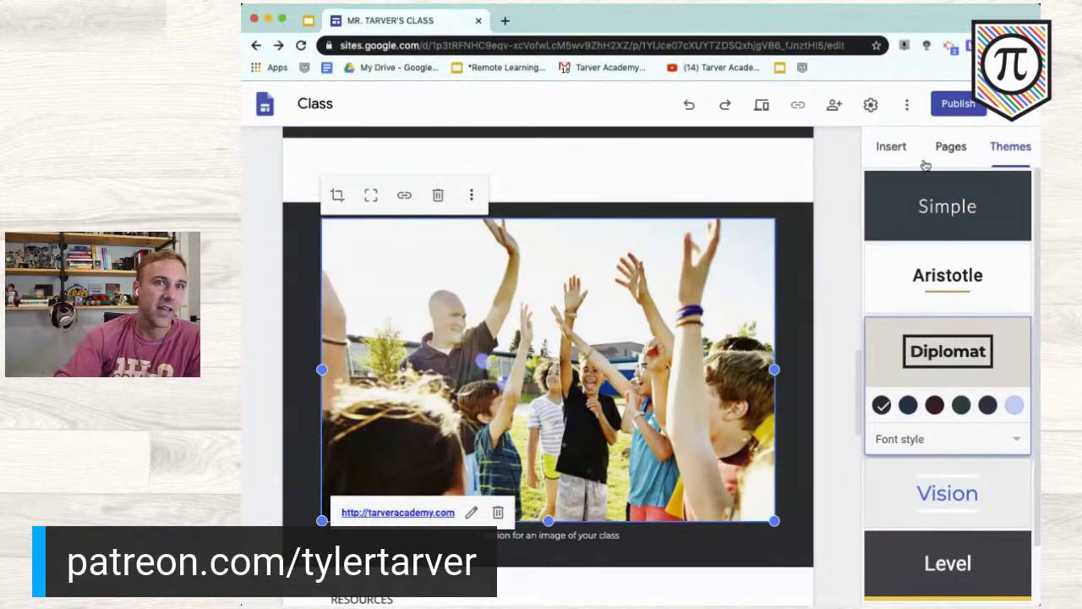
# Replace the first link placeholder under Student sites with the text "Google Help"
pyautogui.scroll(-1, 592, 381)
pyautogui.click(282, 381)
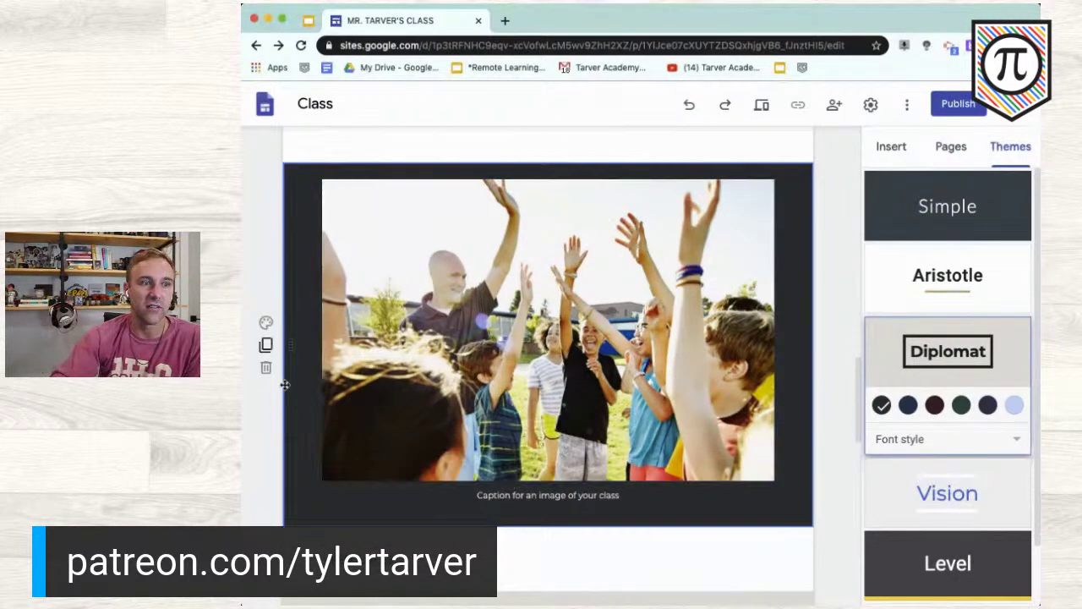
pyautogui.scroll(-2, 285, 385)
pyautogui.scroll(-5, 459, 454)
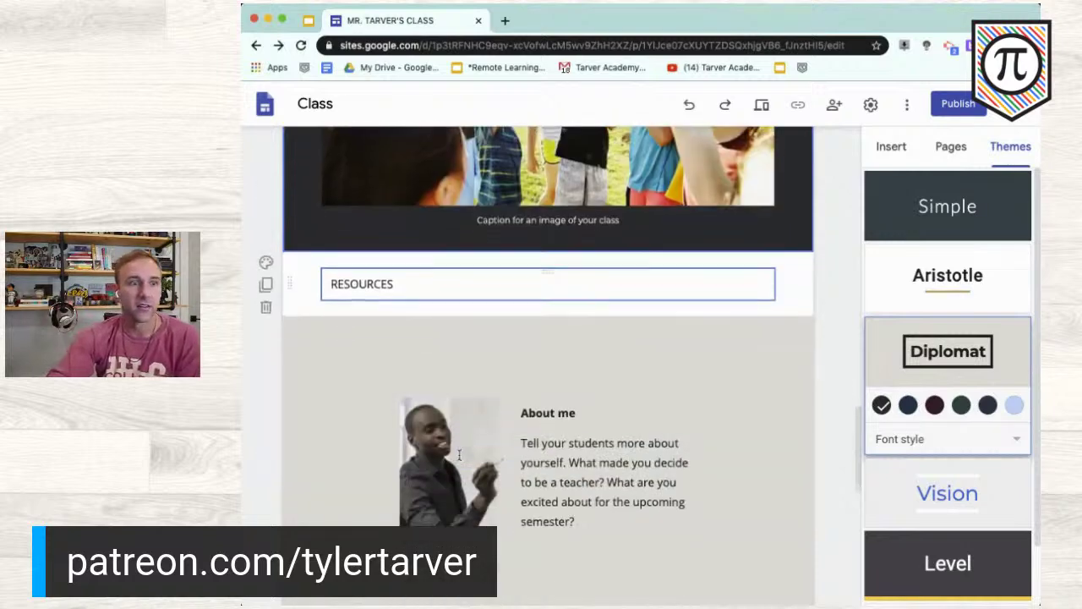
pyautogui.click(465, 401)
pyautogui.scroll(-3, 464, 401)
pyautogui.scroll(3, 464, 401)
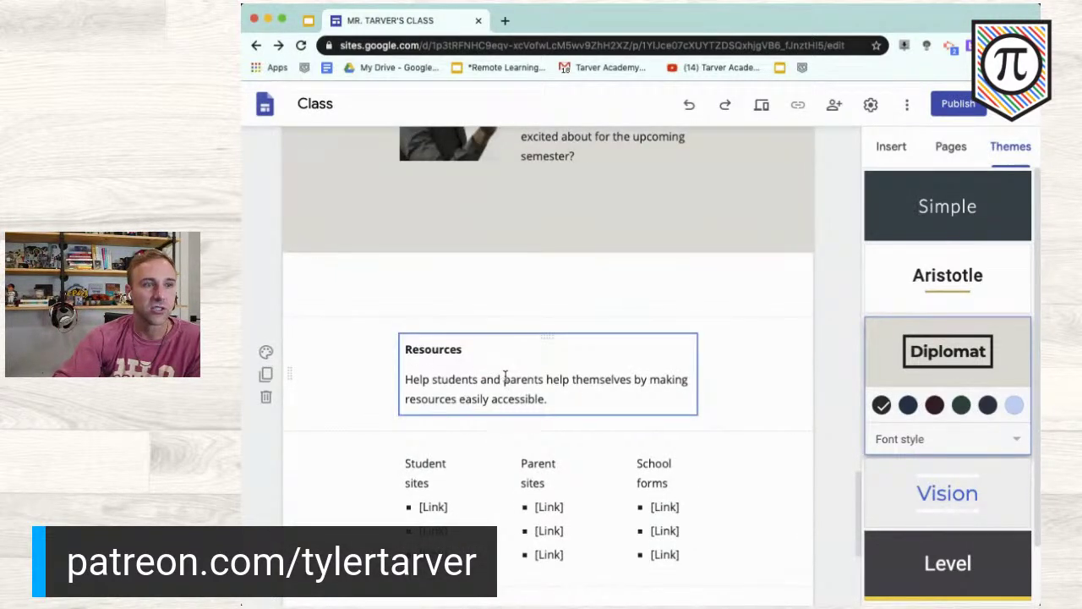
pyautogui.scroll(-2, 505, 378)
pyautogui.click(431, 362)
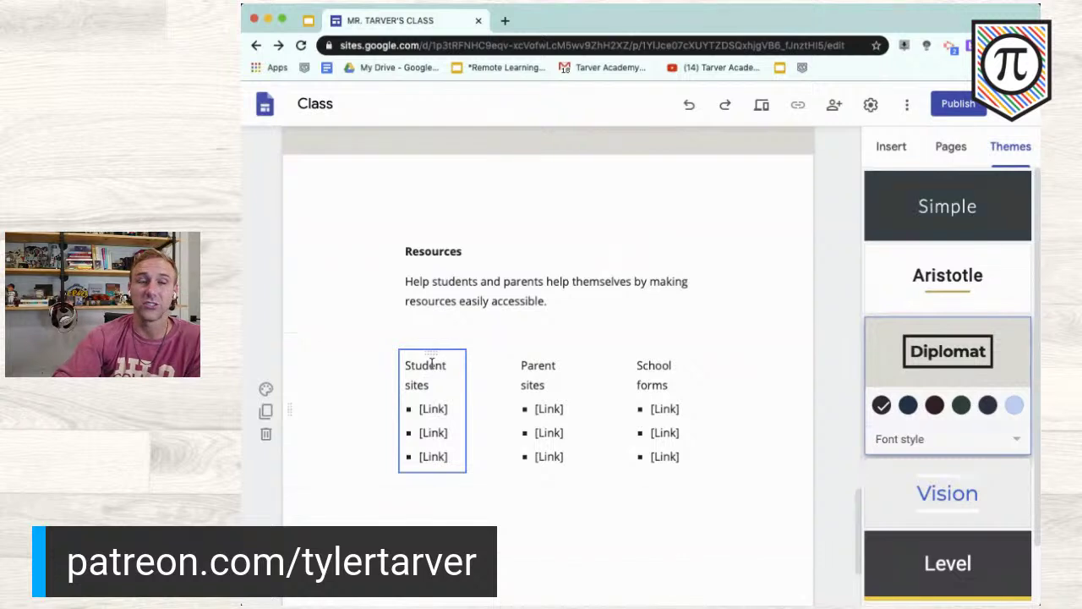
pyautogui.click(441, 410)
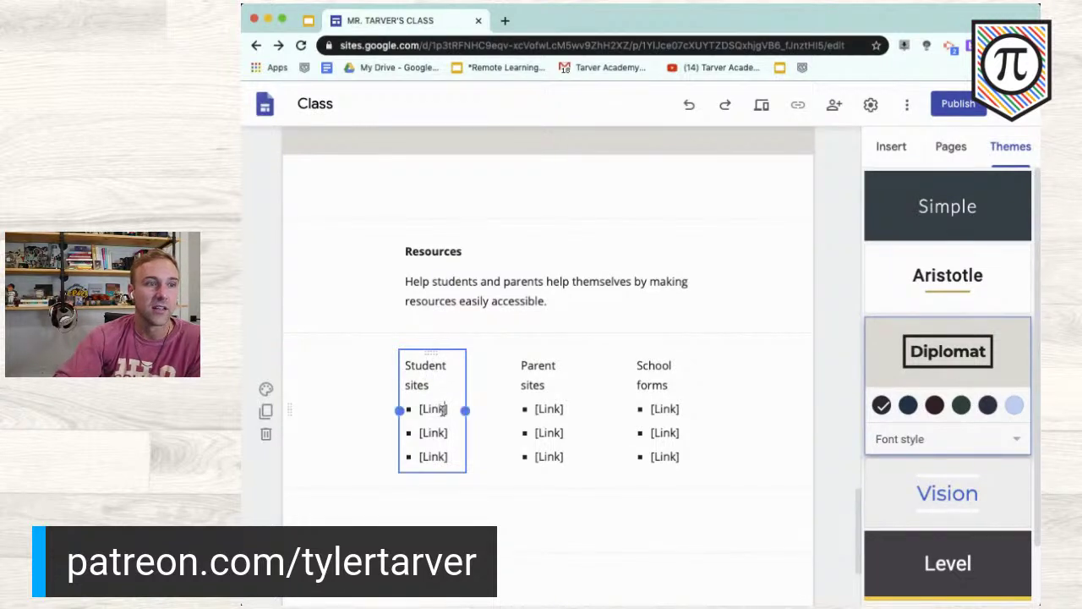
pyautogui.moveTo(449, 409); pyautogui.dragTo(419, 410)
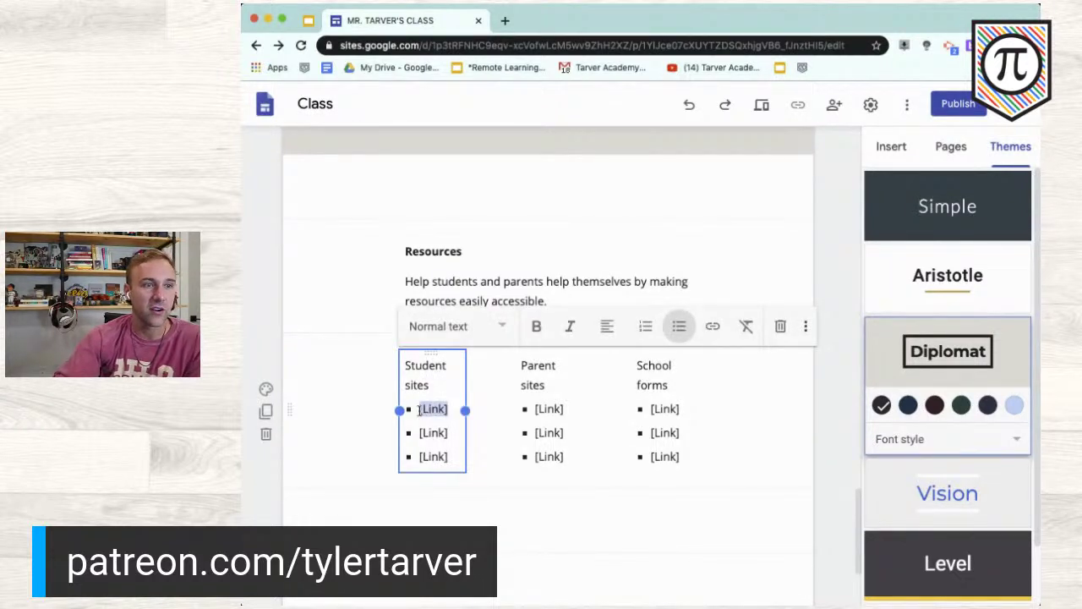
pyautogui.write('Google ')
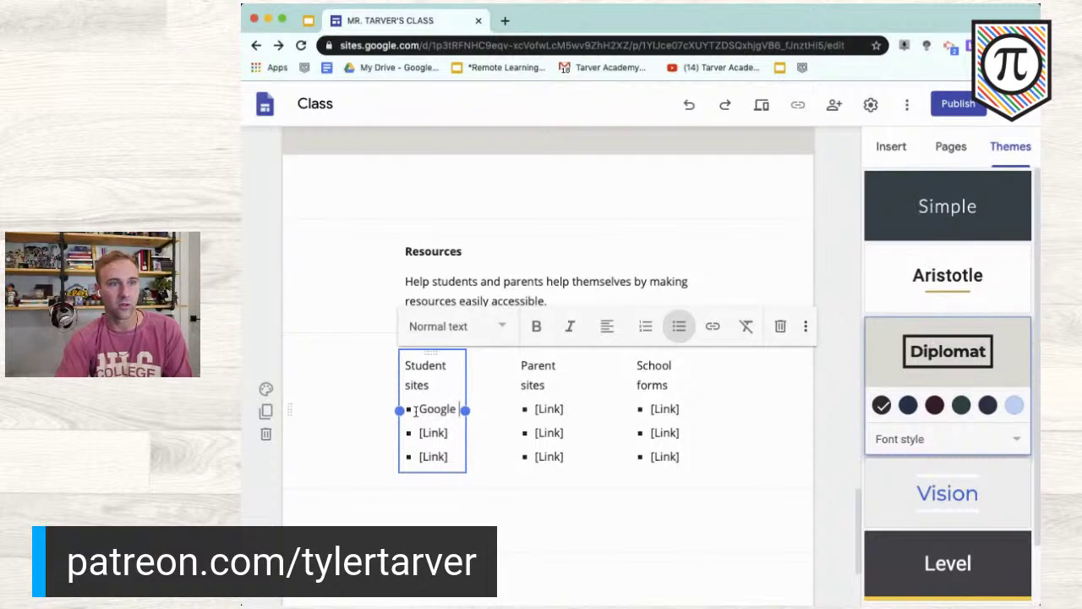
pyautogui.write('Help')
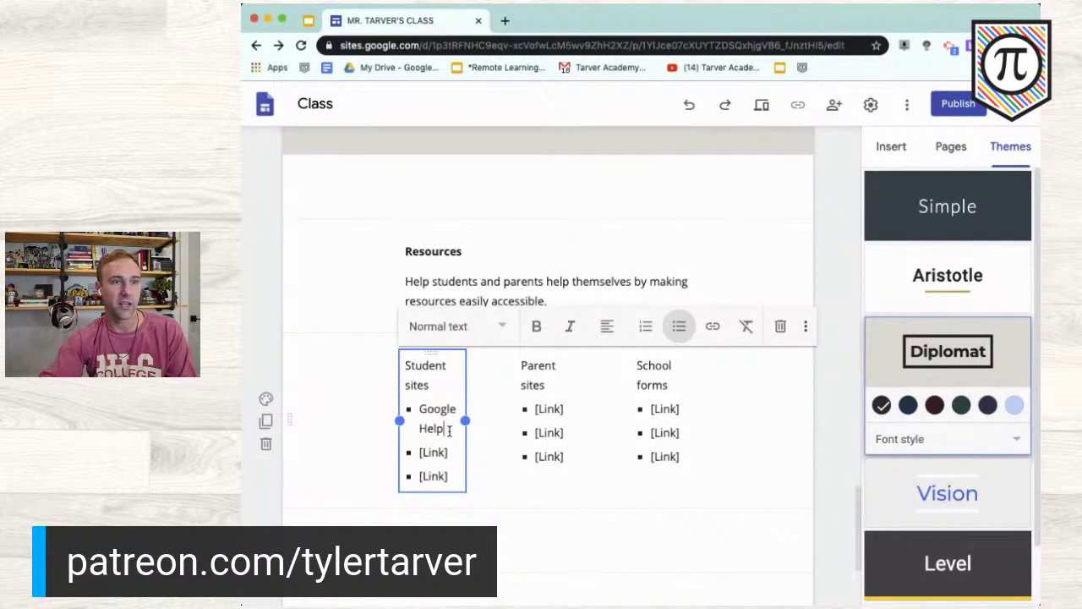
# Link the Google Help text under Student sites to tarveracademy.com/googlestudent
pyautogui.moveTo(449, 431); pyautogui.dragTo(415, 412)
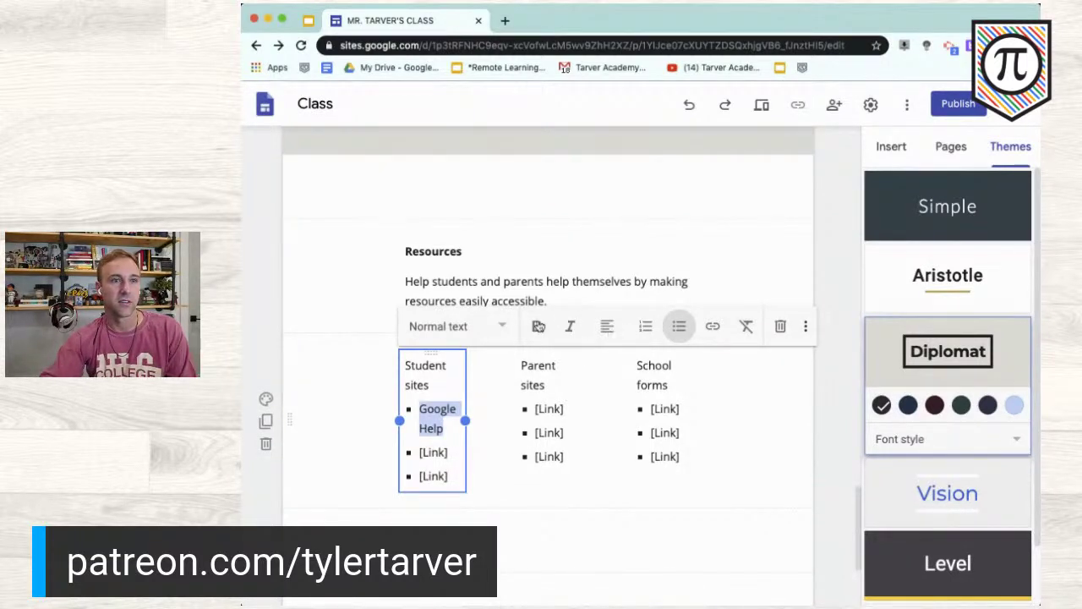
pyautogui.click(714, 328)
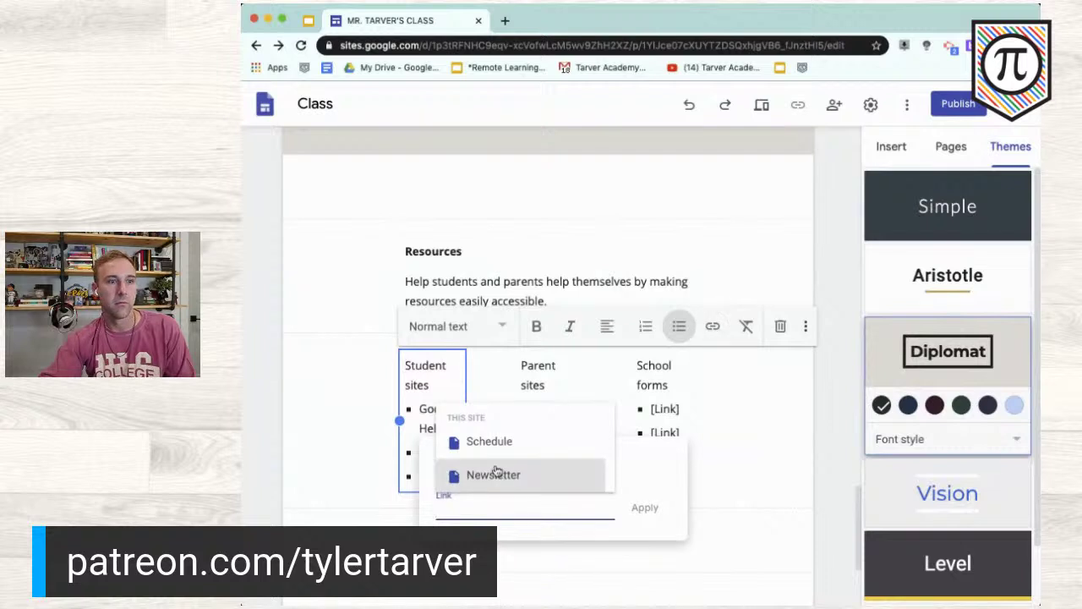
pyautogui.write('tarveraca')
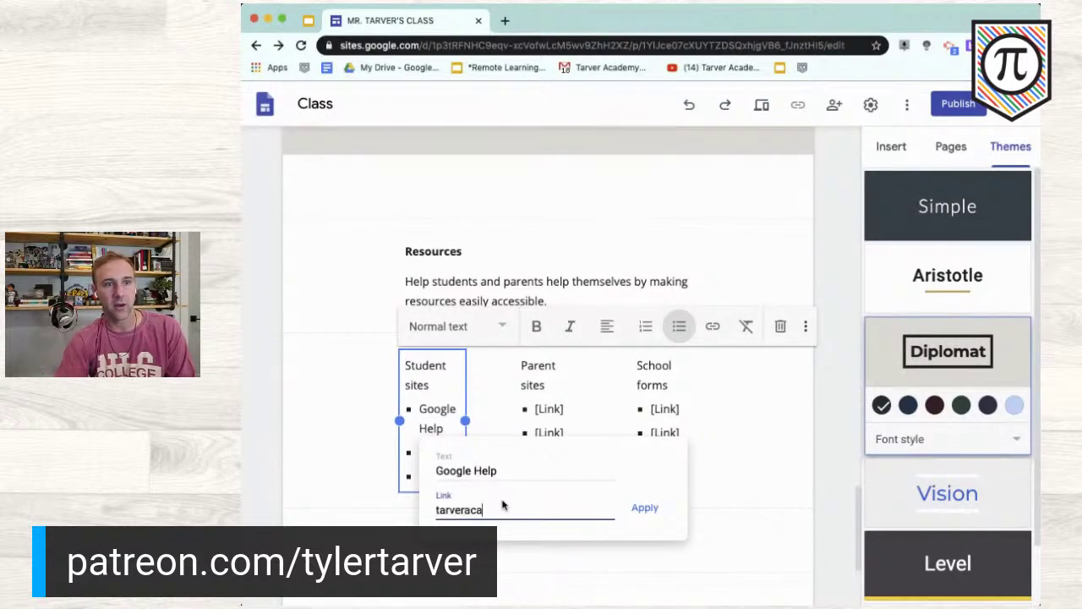
pyautogui.write('demy.com/')
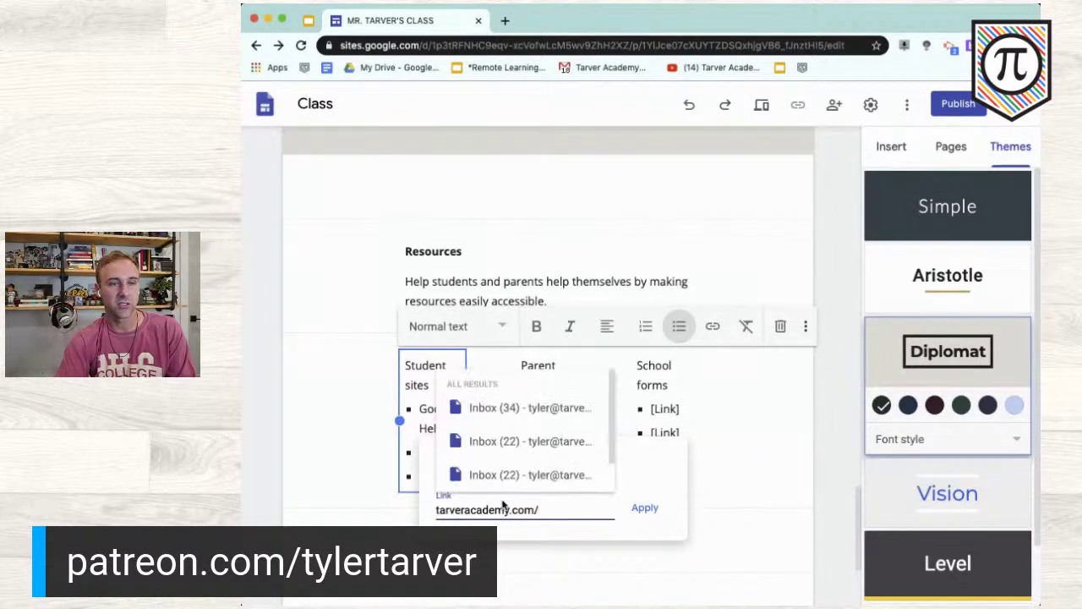
pyautogui.write('googlestude')
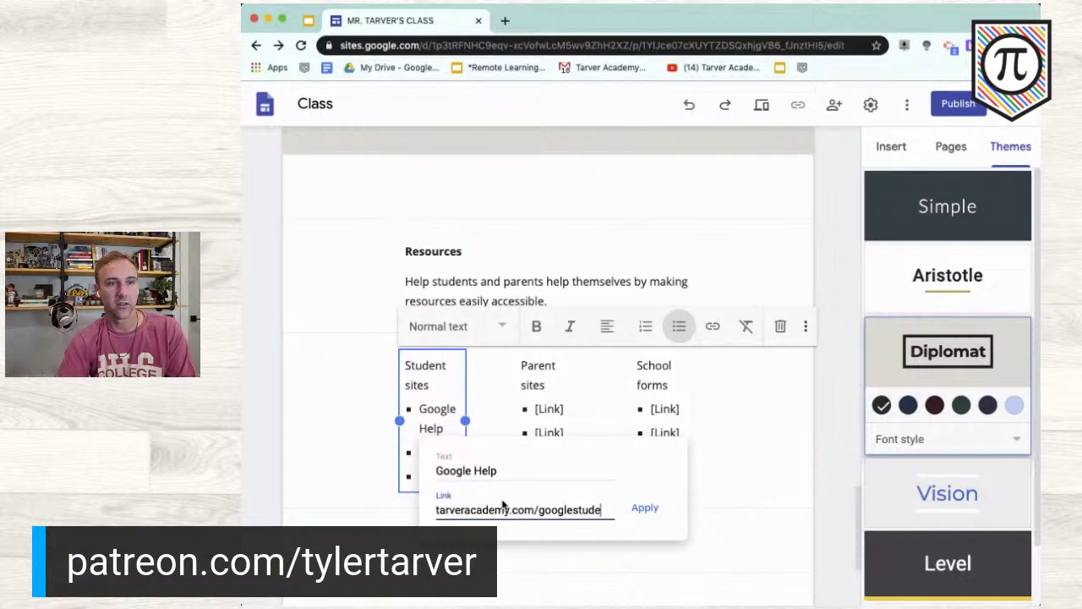
pyautogui.write('nt')
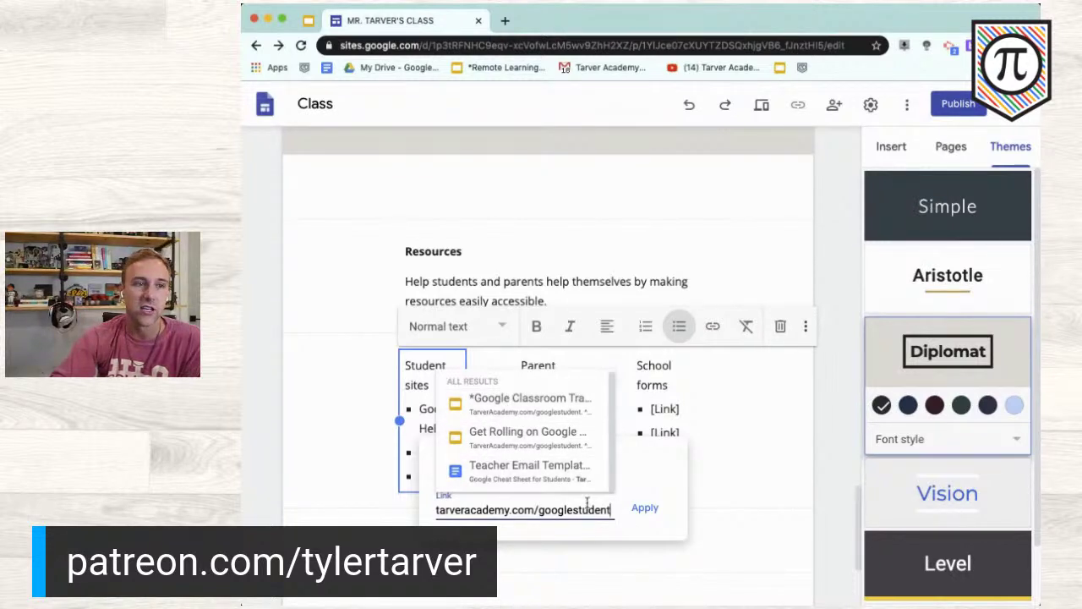
pyautogui.click(642, 513)
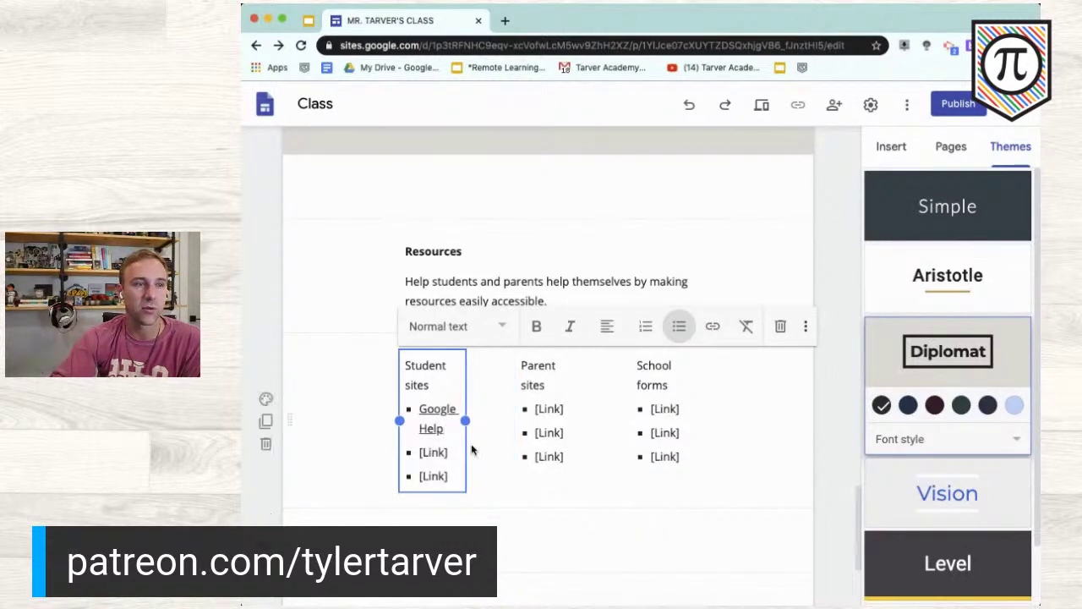
# Delete the empty box directly below the Student sites, Parent sites and School forms lists
pyautogui.click(547, 387)
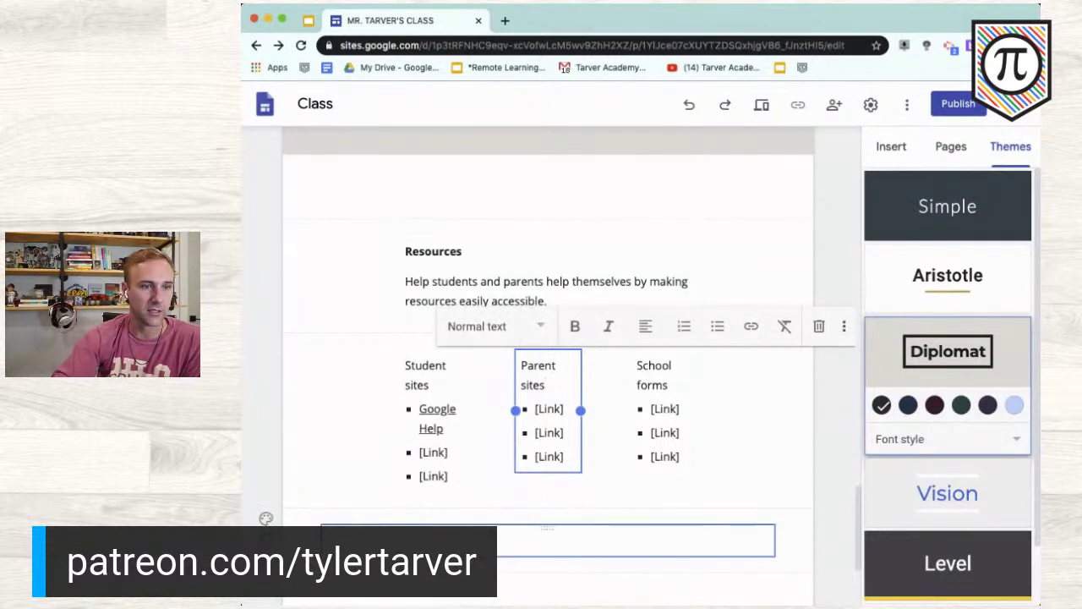
pyautogui.click(551, 526)
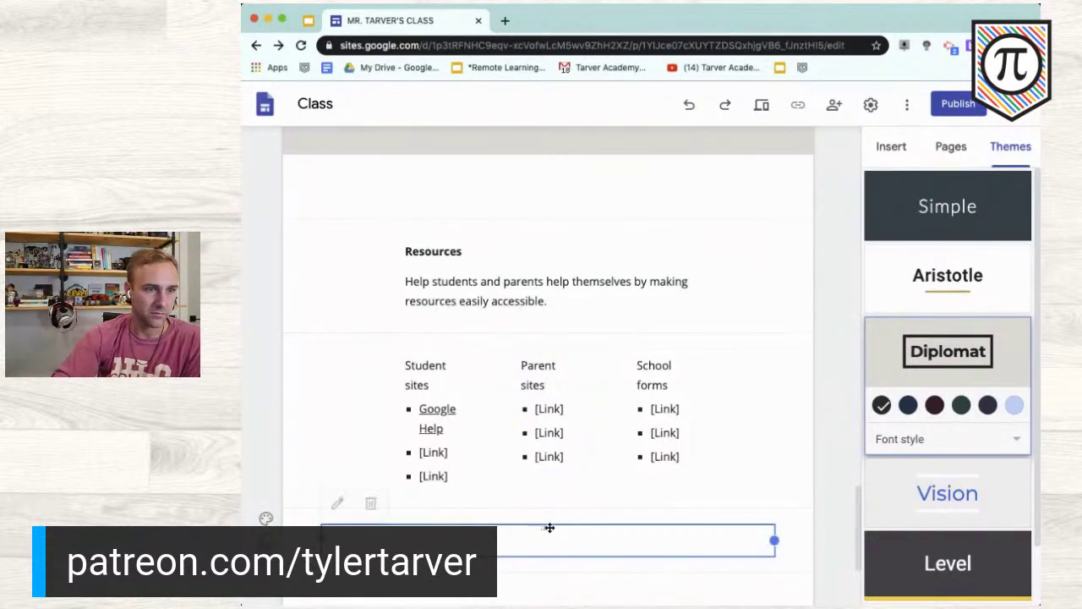
pyautogui.click(369, 502)
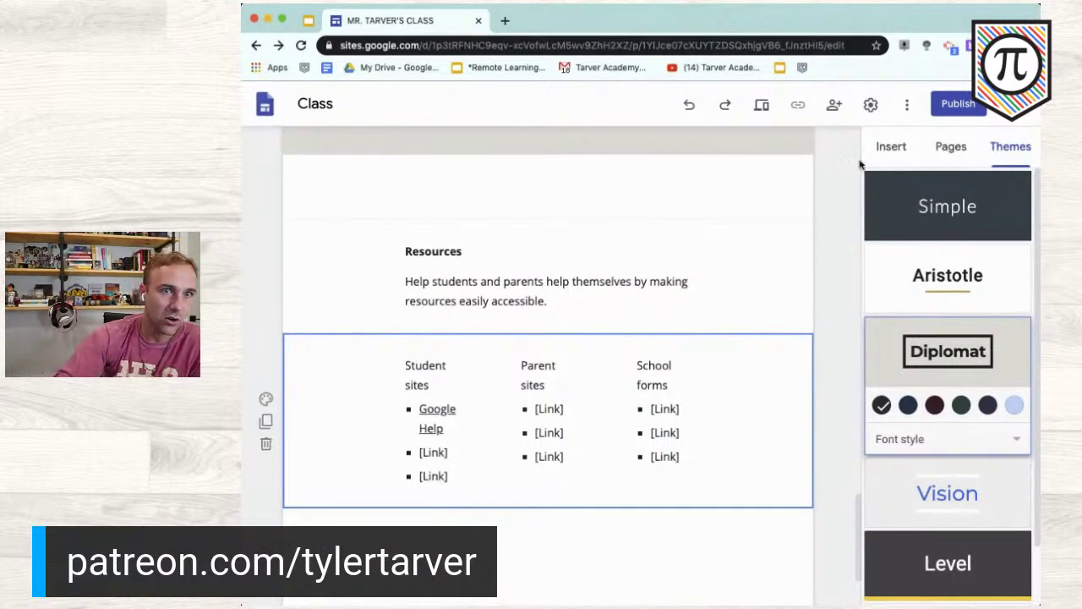
# Reorder the site's pages so that Newsletter sits directly above Schedule
pyautogui.click(893, 148)
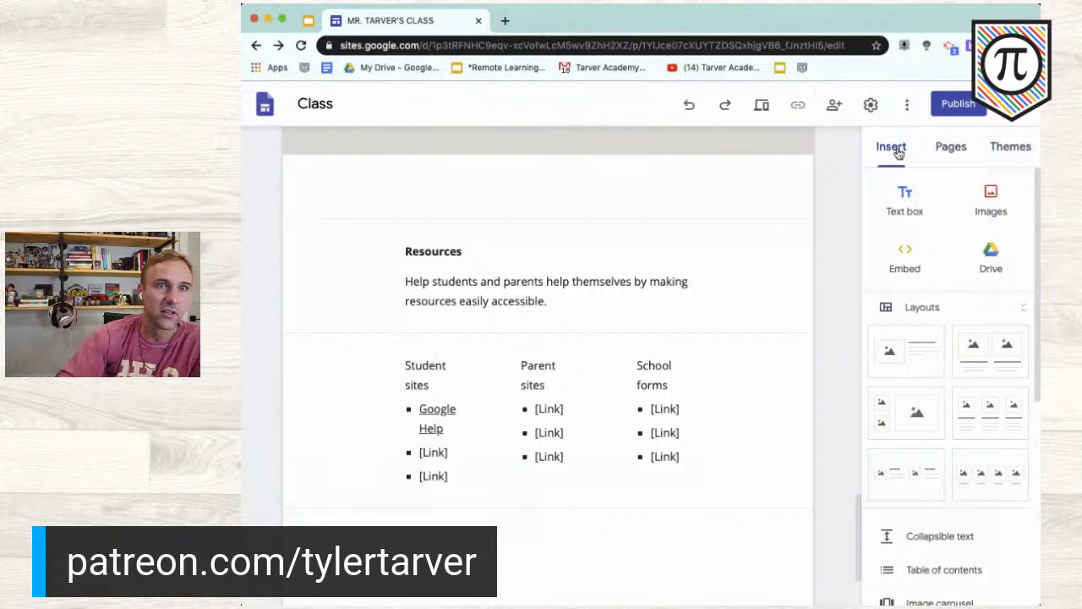
pyautogui.click(951, 148)
pyautogui.click(1008, 146)
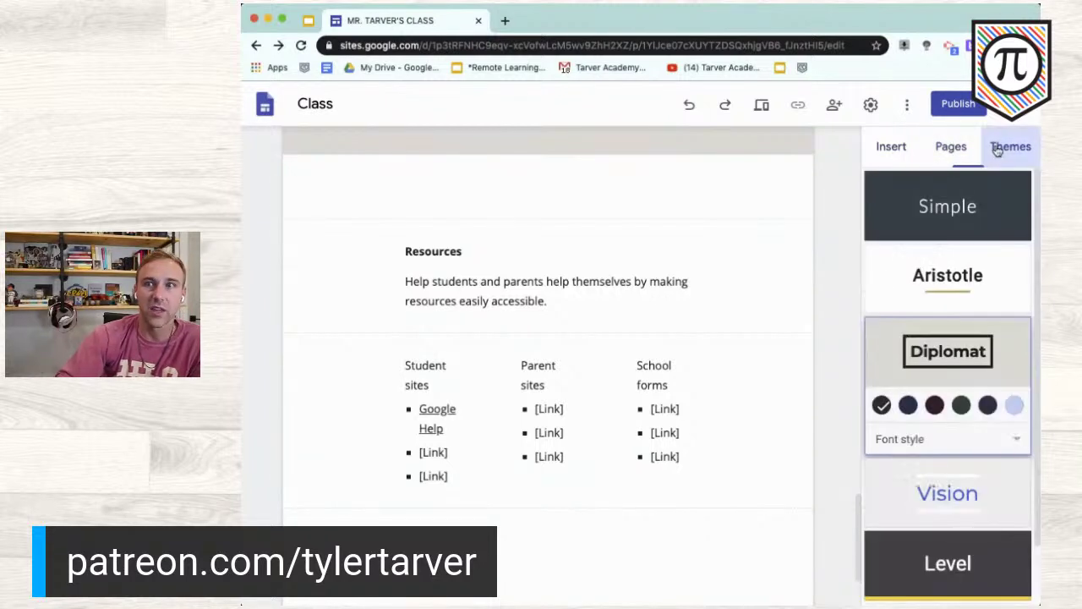
pyautogui.click(954, 148)
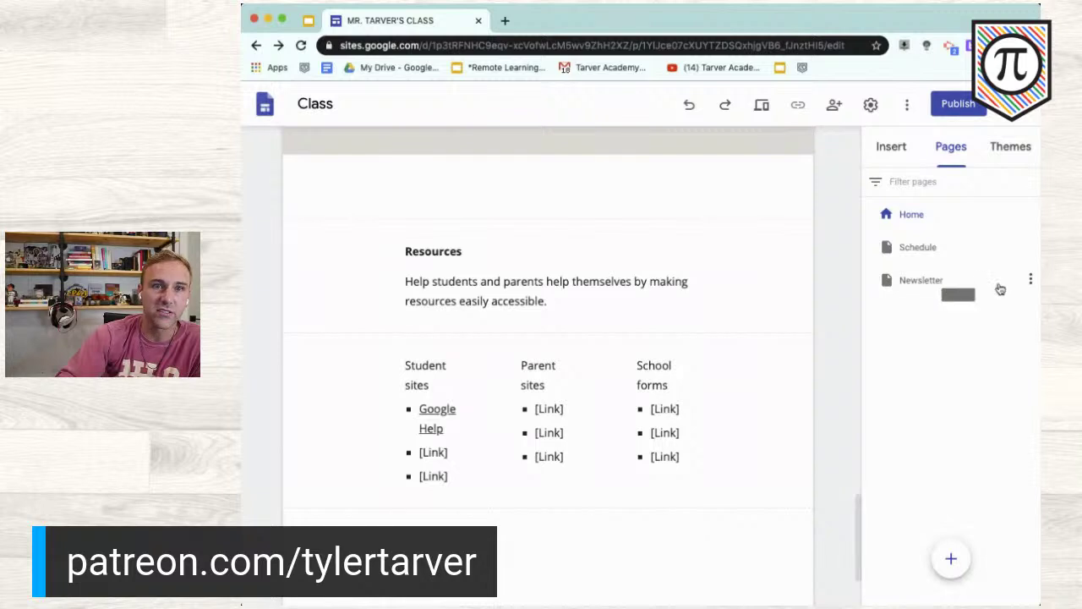
pyautogui.moveTo(993, 287); pyautogui.dragTo(986, 251)
pyautogui.moveTo(933, 280); pyautogui.dragTo(924, 237)
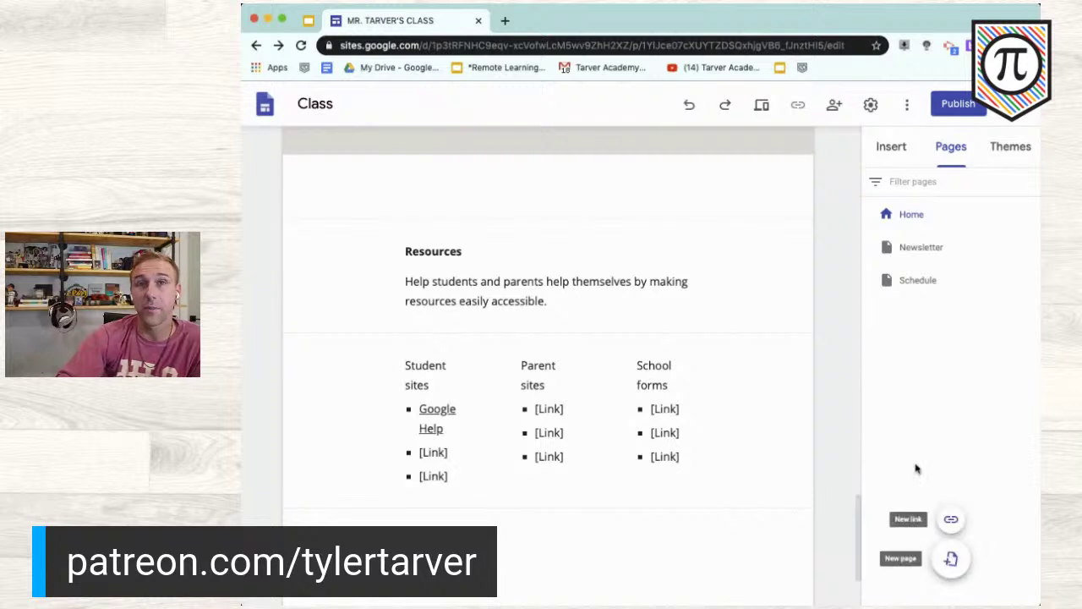
# Examine the elements available for insertion and the home page sections from the class photos to the footer
pyautogui.click(895, 149)
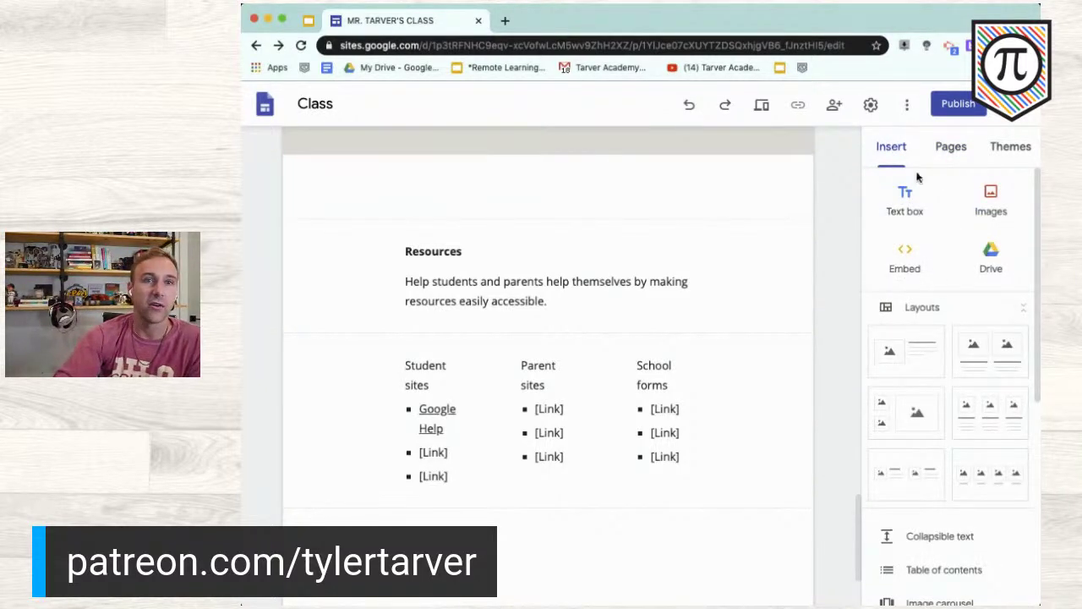
pyautogui.scroll(-4, 928, 451)
pyautogui.scroll(-1, 930, 454)
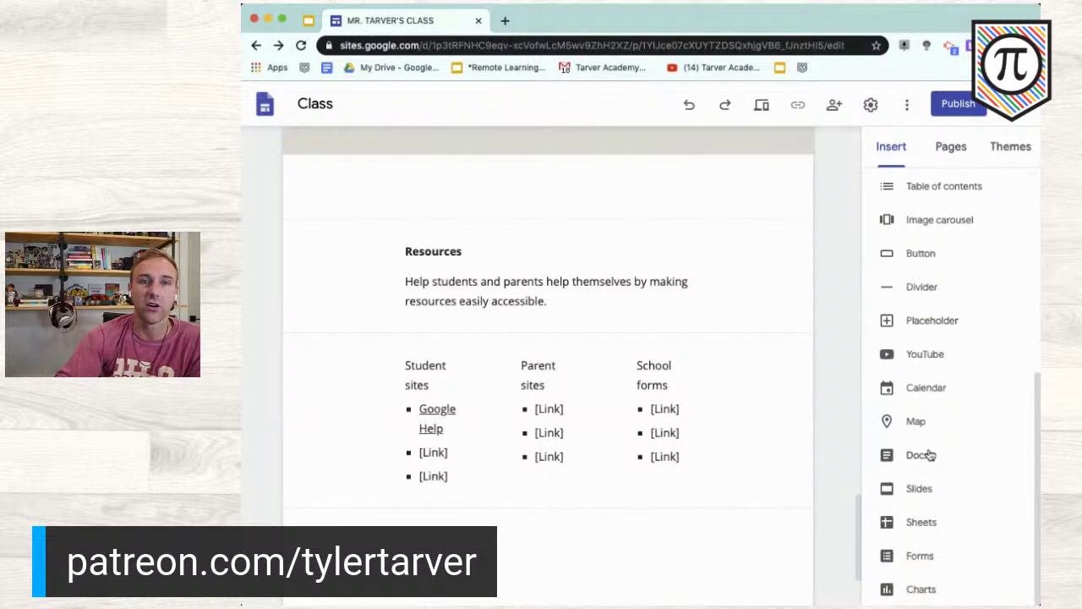
pyautogui.scroll(6, 930, 454)
pyautogui.scroll(-2, 648, 358)
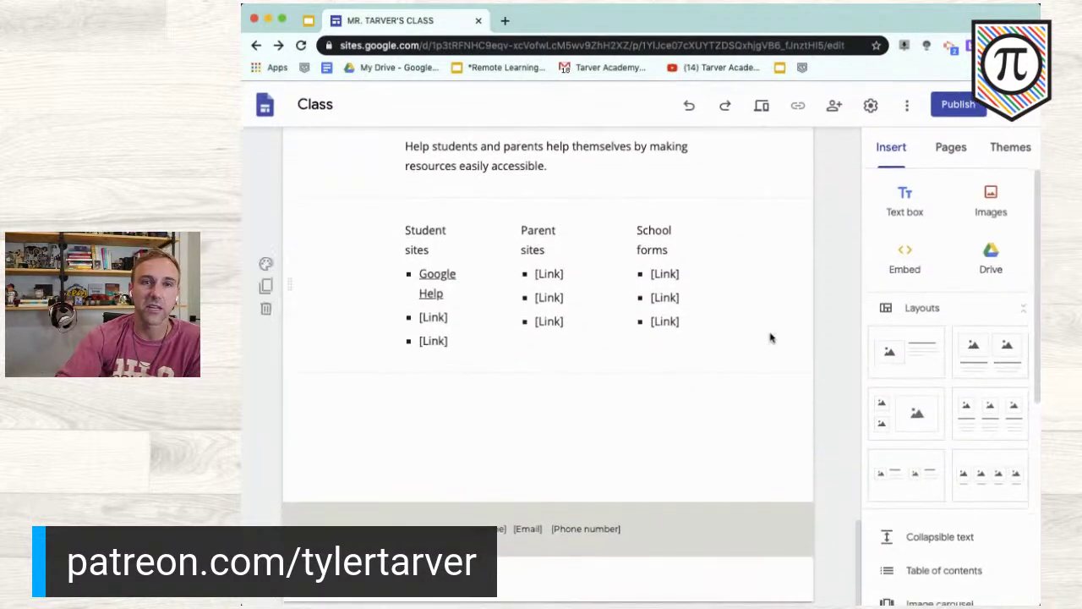
pyautogui.scroll(3, 752, 339)
pyautogui.scroll(-3, 751, 339)
pyautogui.scroll(2, 751, 339)
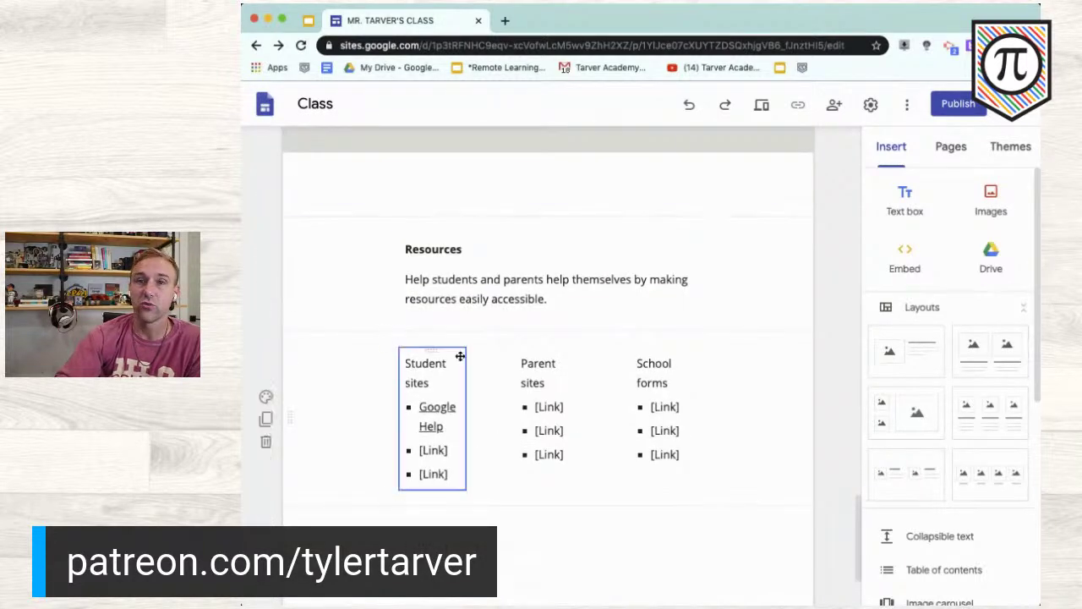
pyautogui.scroll(10, 459, 355)
pyautogui.scroll(-3, 464, 248)
pyautogui.scroll(-5, 465, 251)
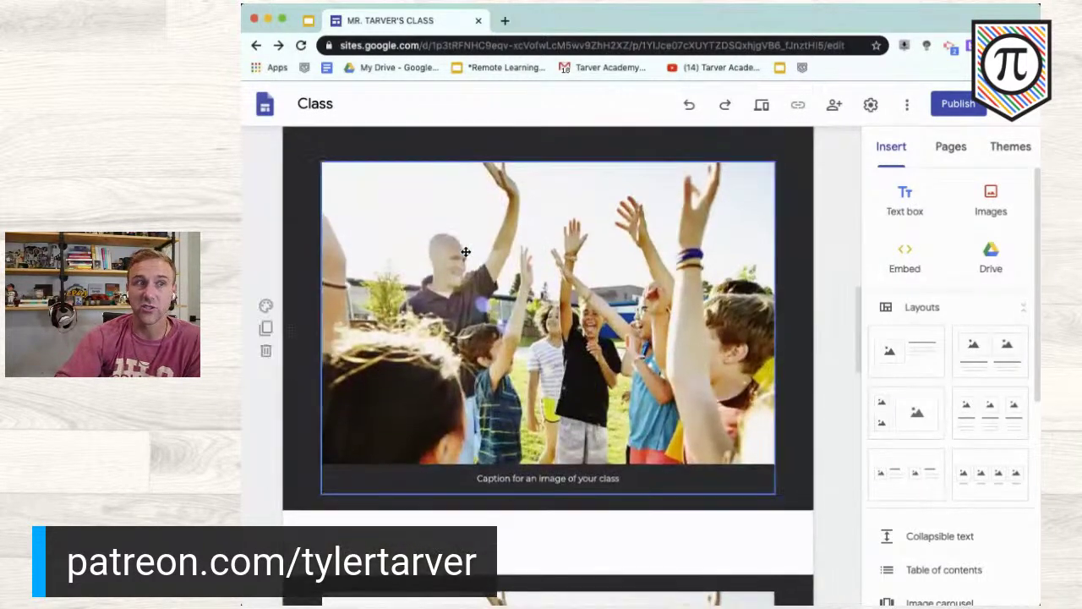
pyautogui.scroll(3, 465, 251)
pyautogui.scroll(1, 465, 251)
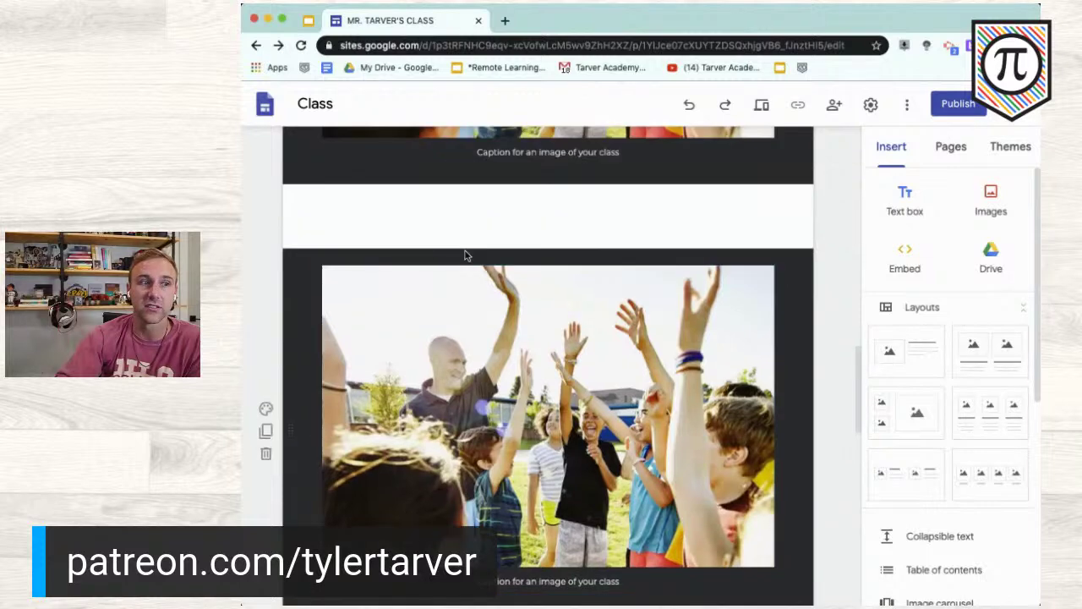
pyautogui.scroll(-5, 346, 409)
pyautogui.scroll(3, 592, 350)
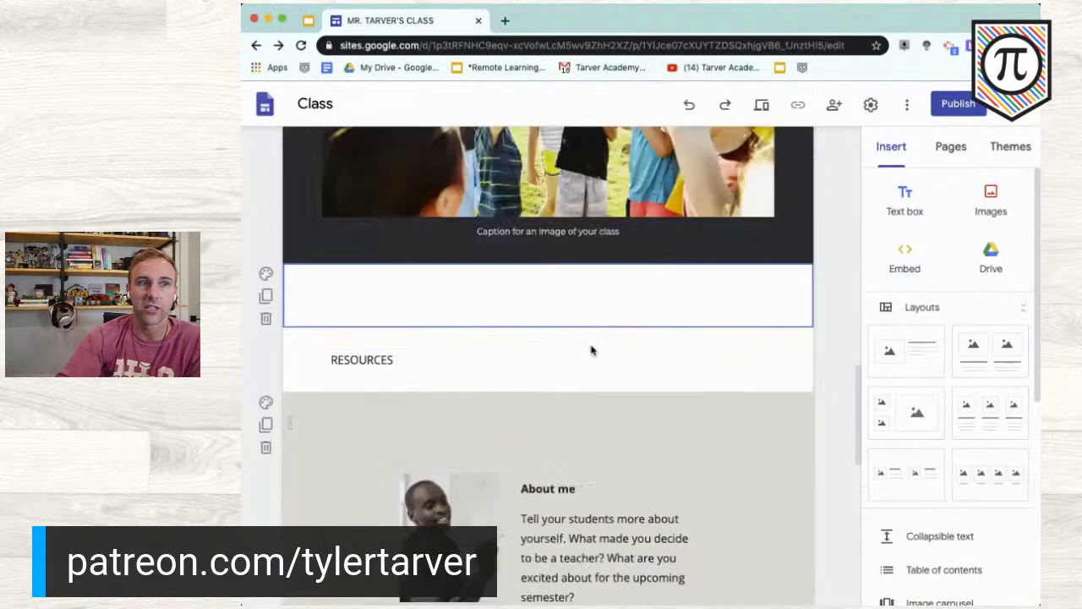
# Start inserting a YouTube video into the empty section between the class photo and the RESOURCES heading
pyautogui.click(399, 463)
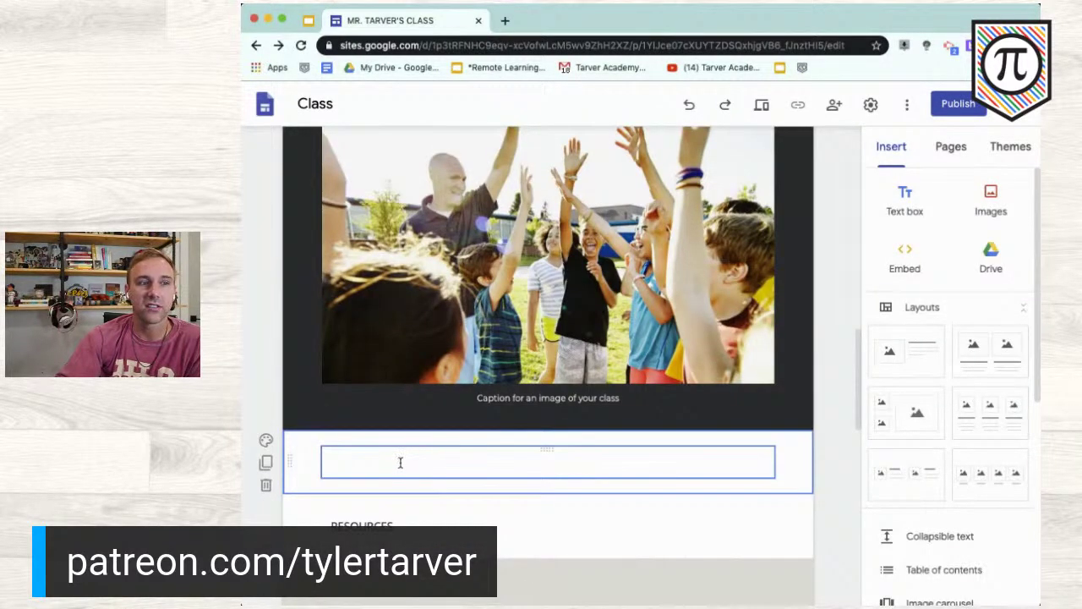
pyautogui.click(312, 438)
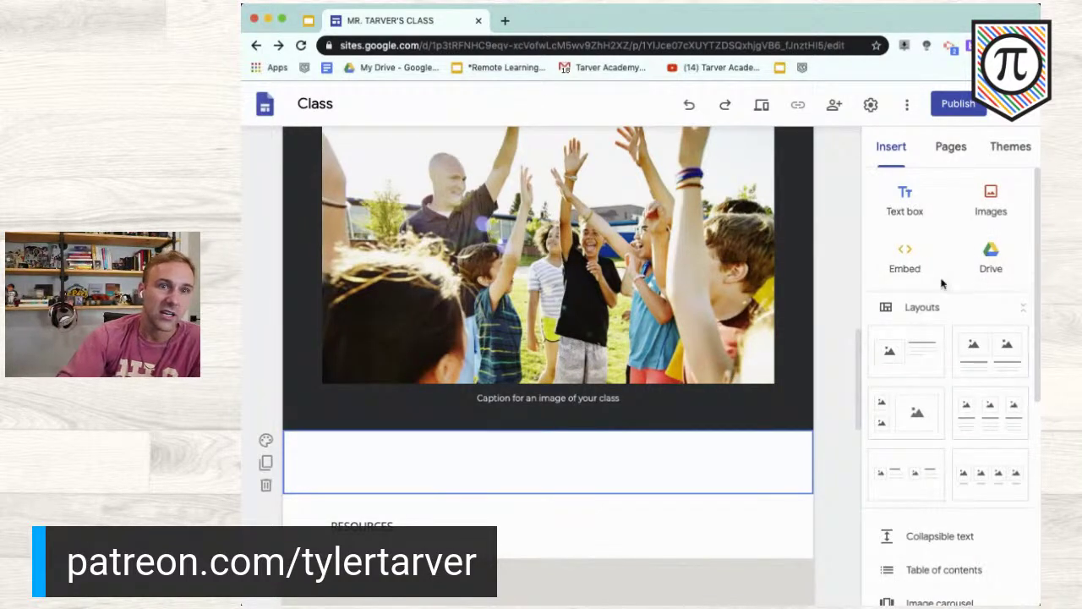
pyautogui.scroll(-1, 964, 318)
pyautogui.scroll(-5, 966, 323)
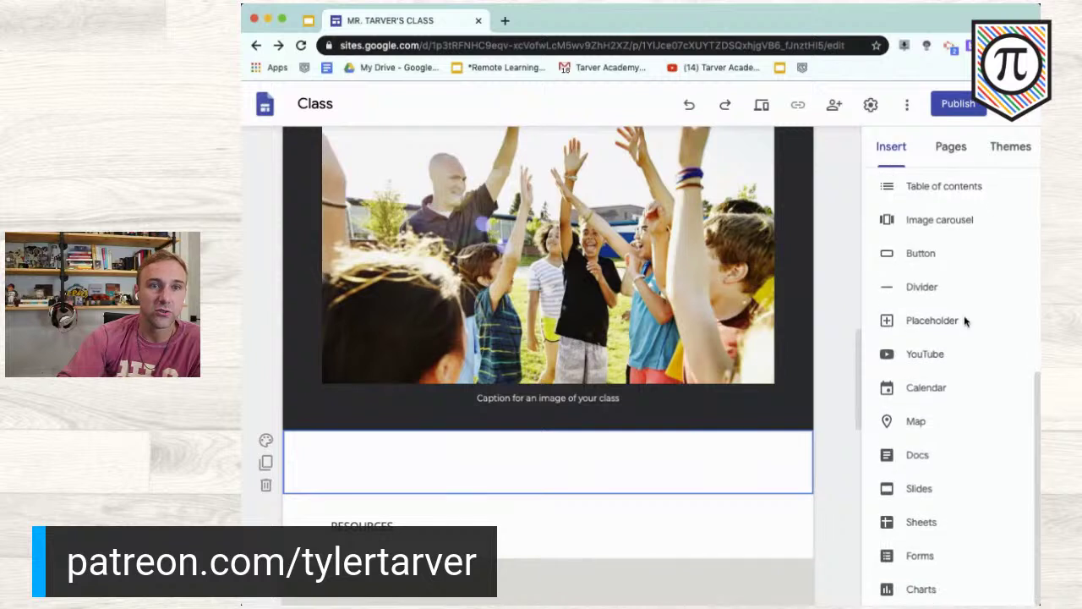
pyautogui.click(886, 355)
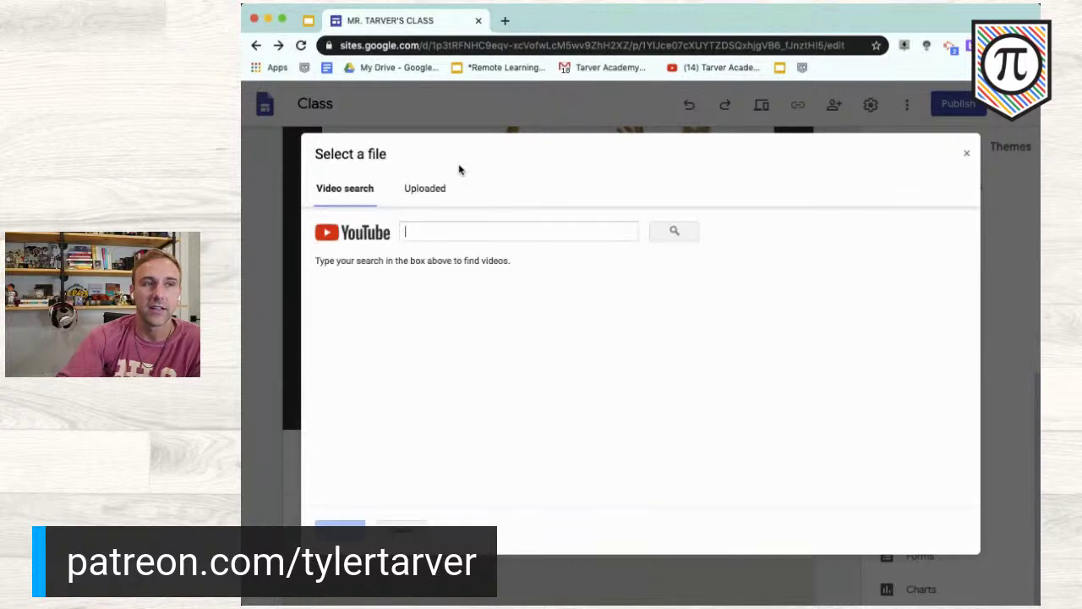
pyautogui.click(428, 228)
pyautogui.write('tarver parent')
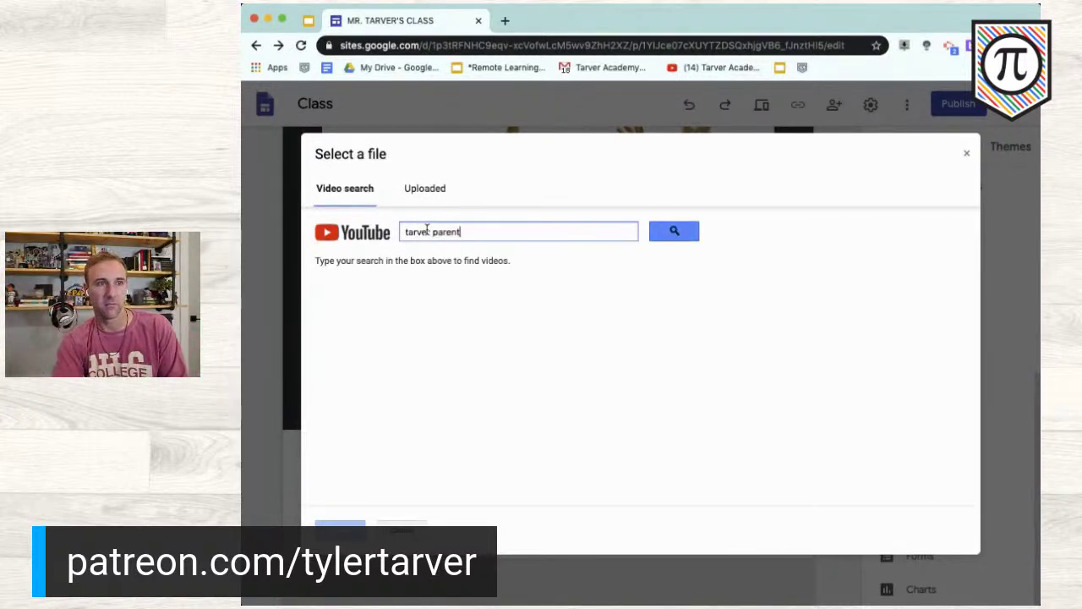
pyautogui.press('Return')
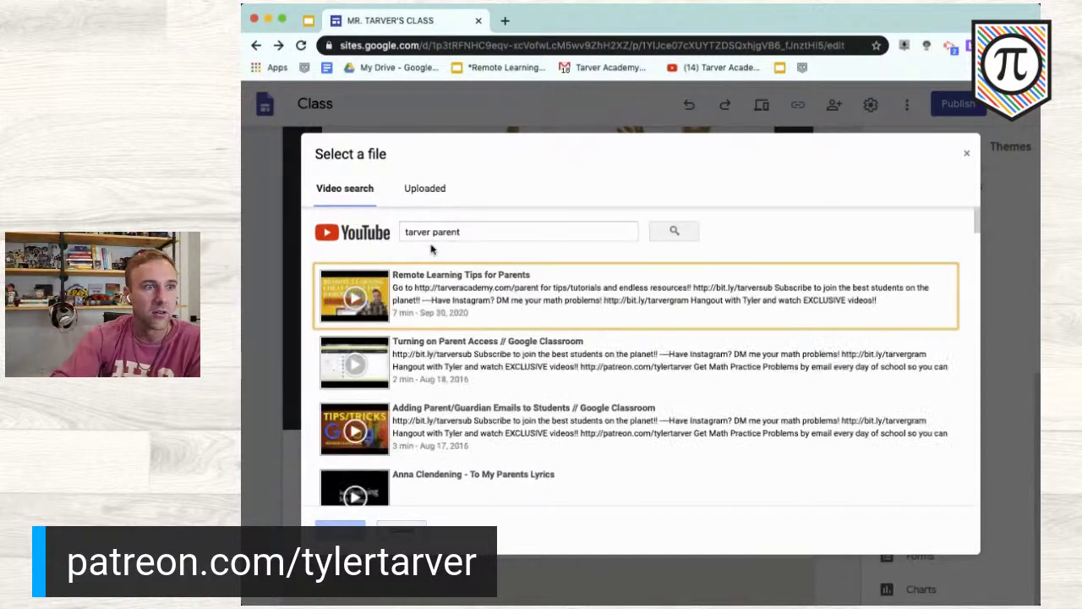
pyautogui.click(411, 298)
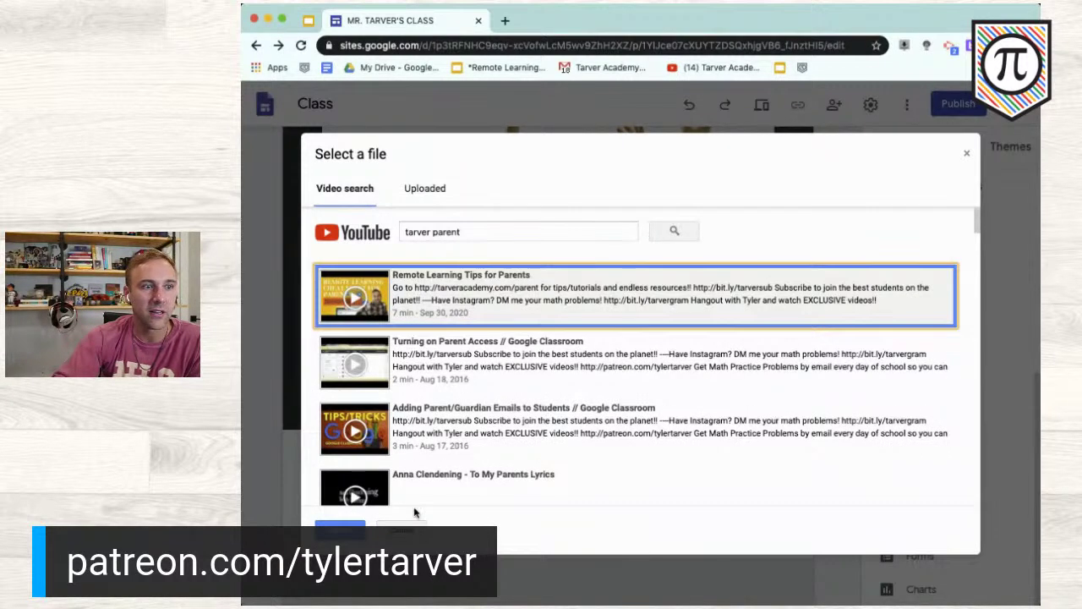
pyautogui.click(412, 191)
pyautogui.click(364, 194)
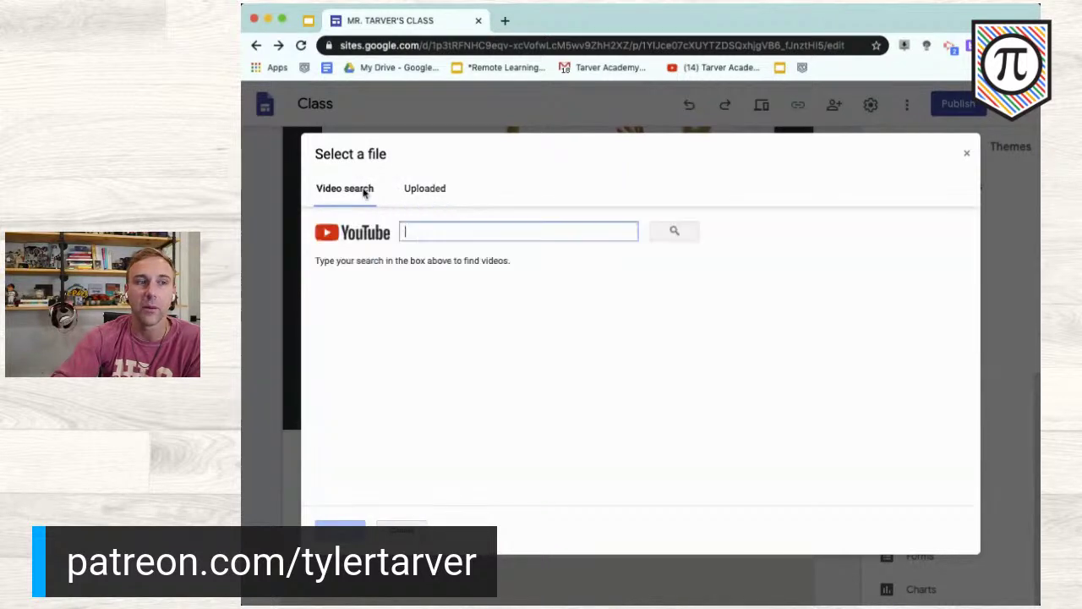
# Search YouTube for "tarver parent" and insert the video "Remote Learning Tips for Parents" on the page
pyautogui.write('tarver')
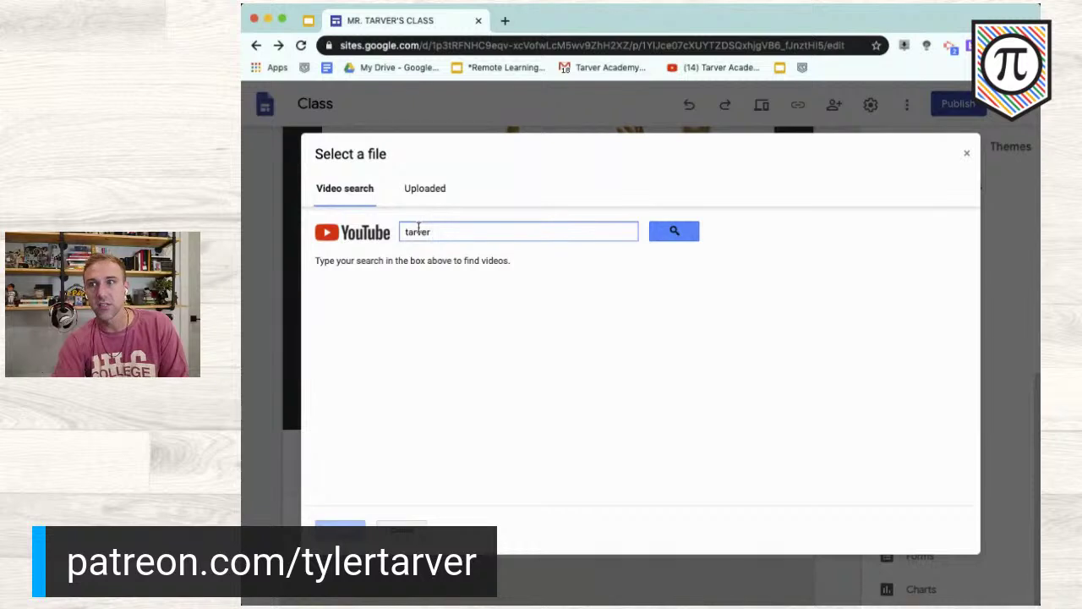
pyautogui.write(' parent')
pyautogui.press('Return')
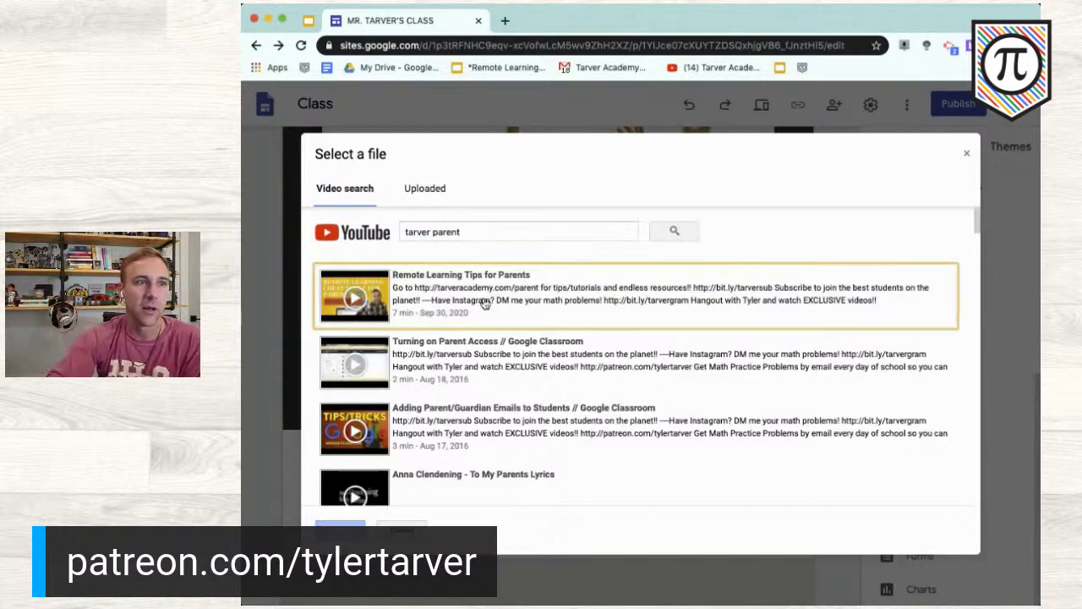
pyautogui.click(507, 296)
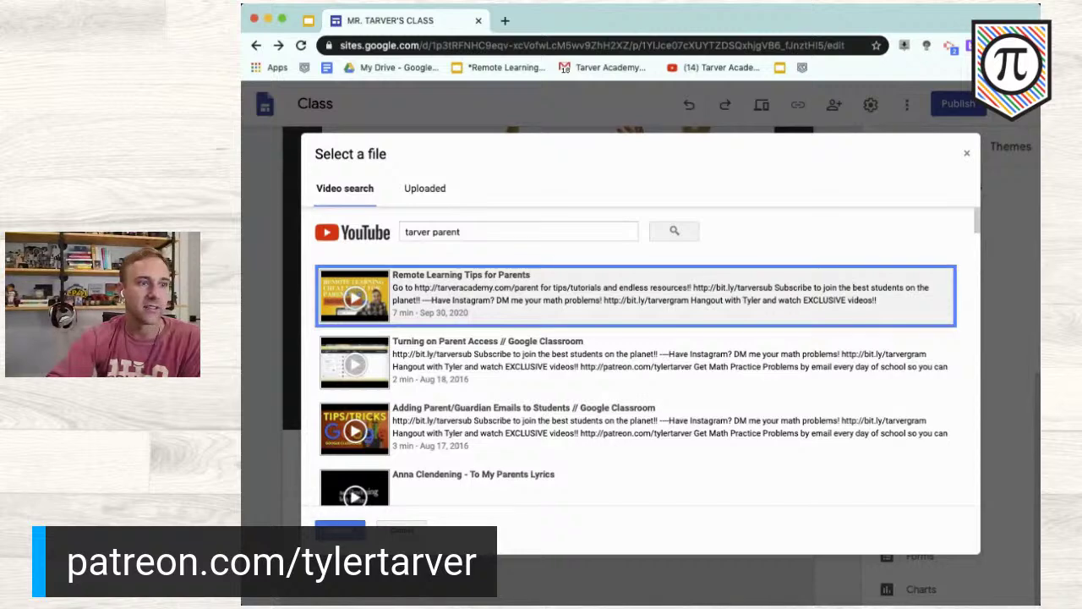
pyautogui.click(340, 530)
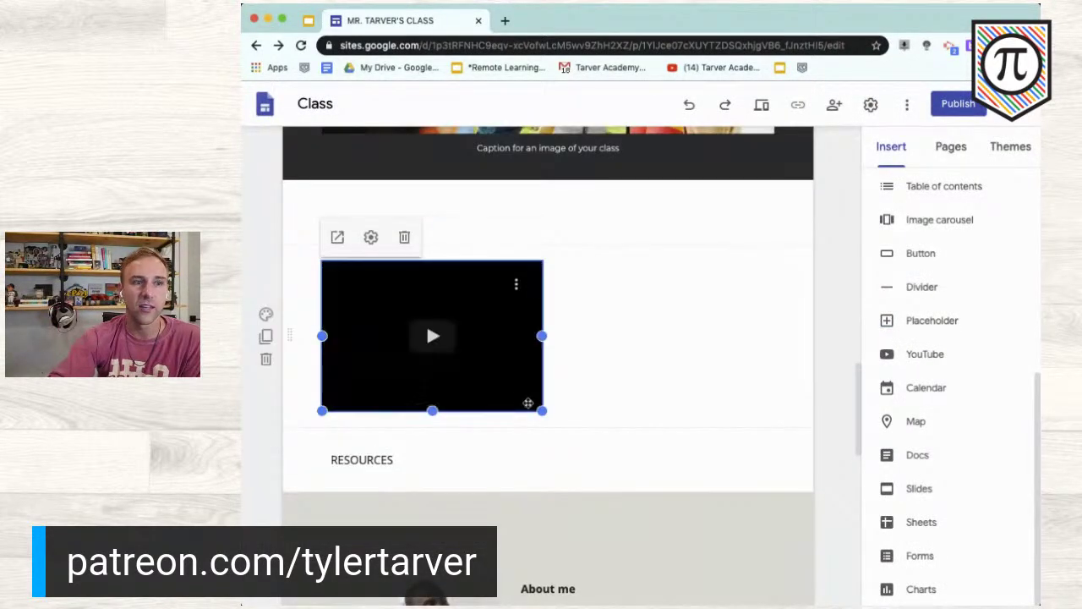
# Enlarge the embedded Remote Learning Tips video proportionally to about three quarters of the content width
pyautogui.scroll(-1, 483, 403)
pyautogui.scroll(-2, 483, 403)
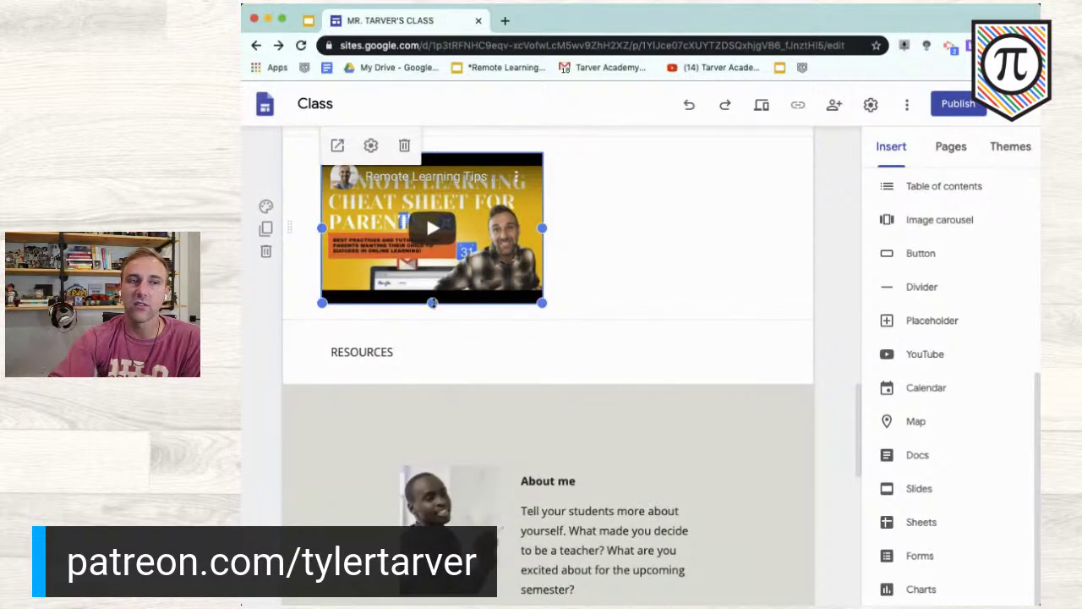
pyautogui.moveTo(542, 302)
pyautogui.mouseDown()
pyautogui.moveTo(663, 394)
pyautogui.moveTo(528, 264)
pyautogui.moveTo(550, 312)
pyautogui.mouseUp()
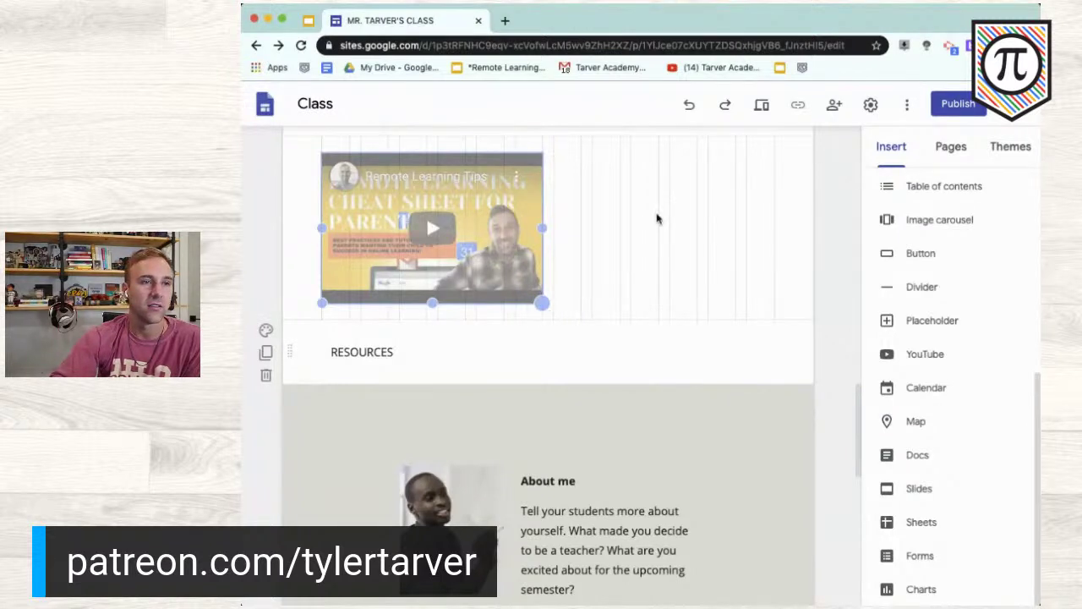
pyautogui.moveTo(580, 265); pyautogui.dragTo(580, 264)
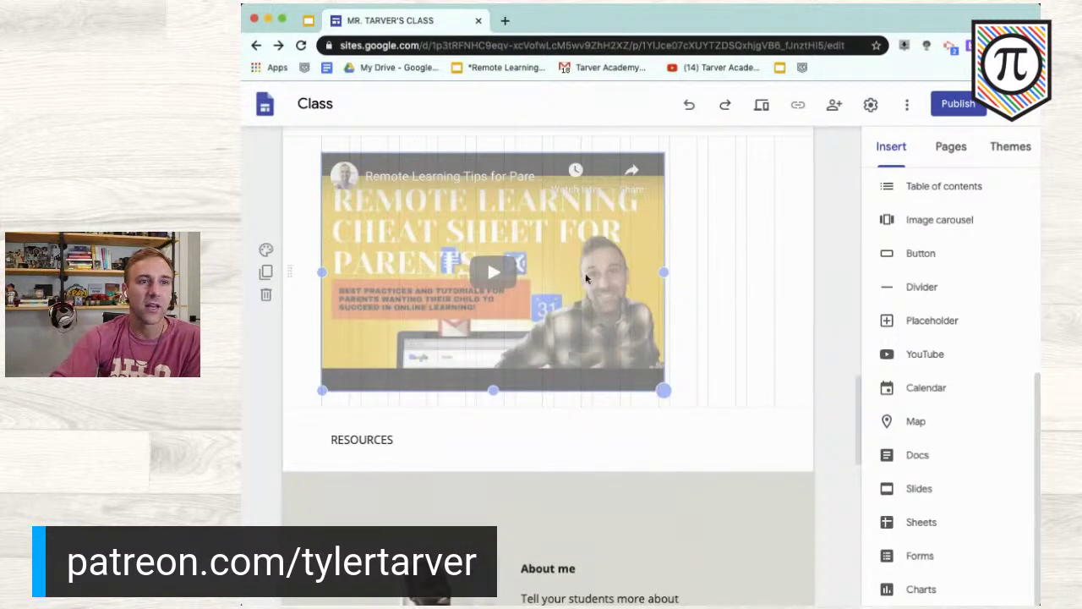
pyautogui.moveTo(833, 401); pyautogui.dragTo(676, 292)
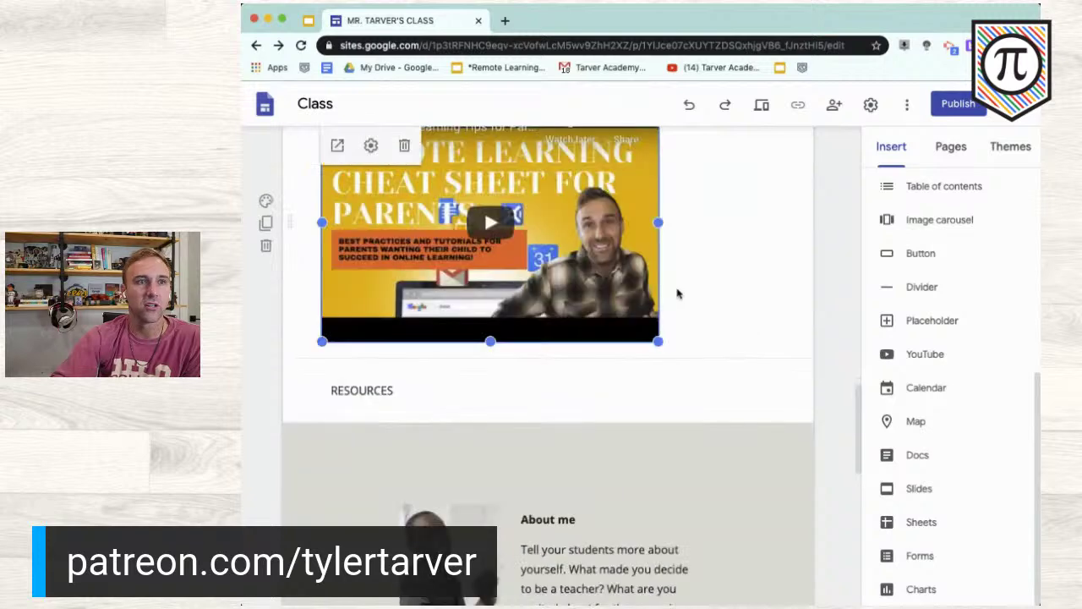
# Examine how the enlarged video fits with the surrounding home page sections, from the page header down to About me
pyautogui.scroll(2, 545, 270)
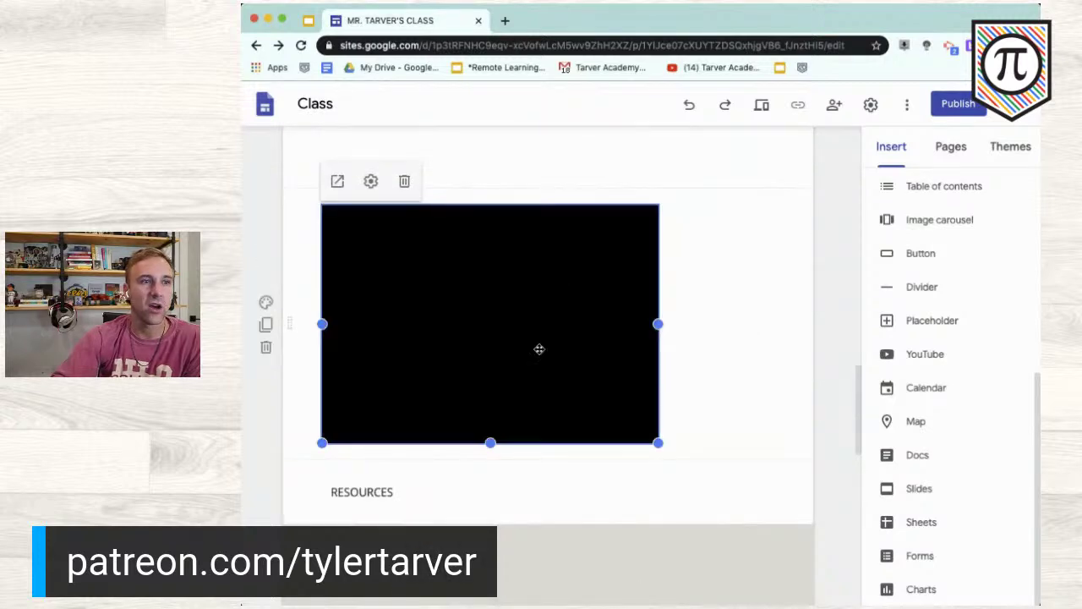
pyautogui.scroll(-3, 664, 370)
pyautogui.scroll(5, 665, 370)
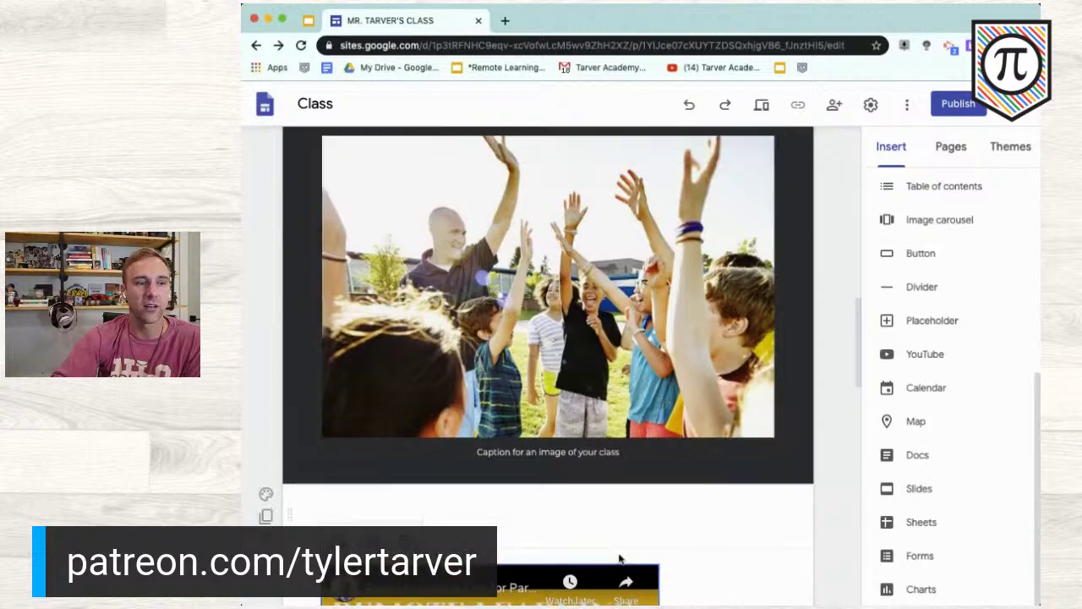
pyautogui.scroll(-2, 621, 559)
pyautogui.scroll(-4, 620, 555)
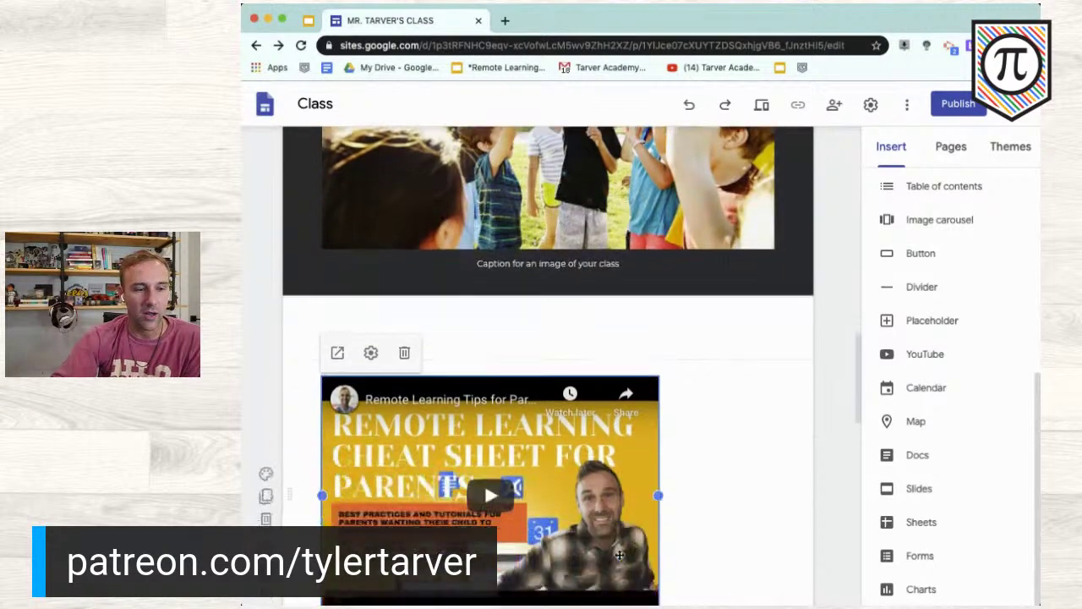
pyautogui.scroll(-1, 599, 461)
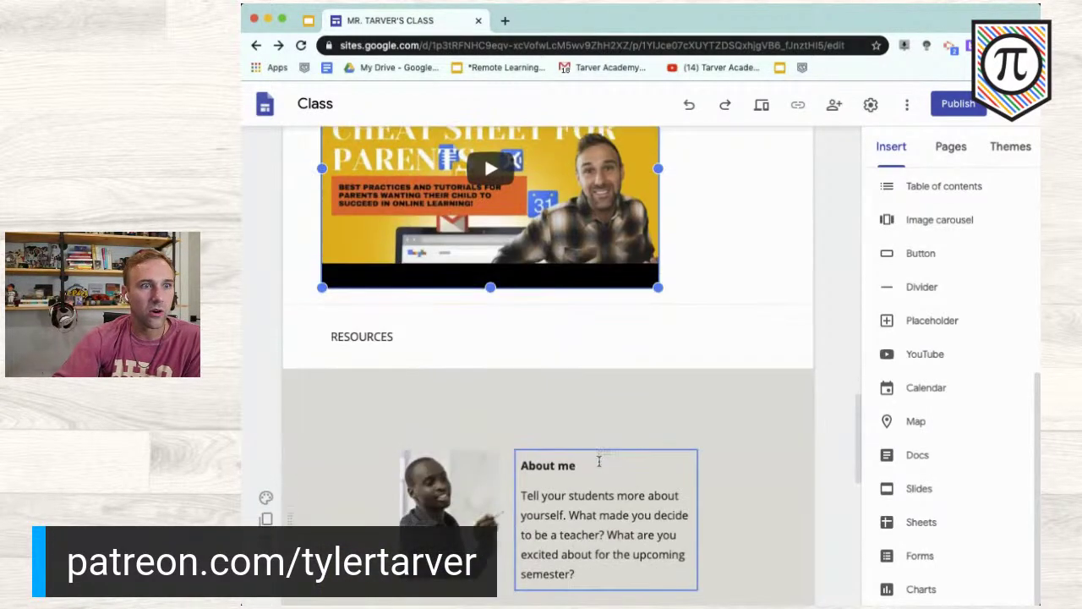
pyautogui.scroll(12, 599, 461)
pyautogui.scroll(3, 599, 461)
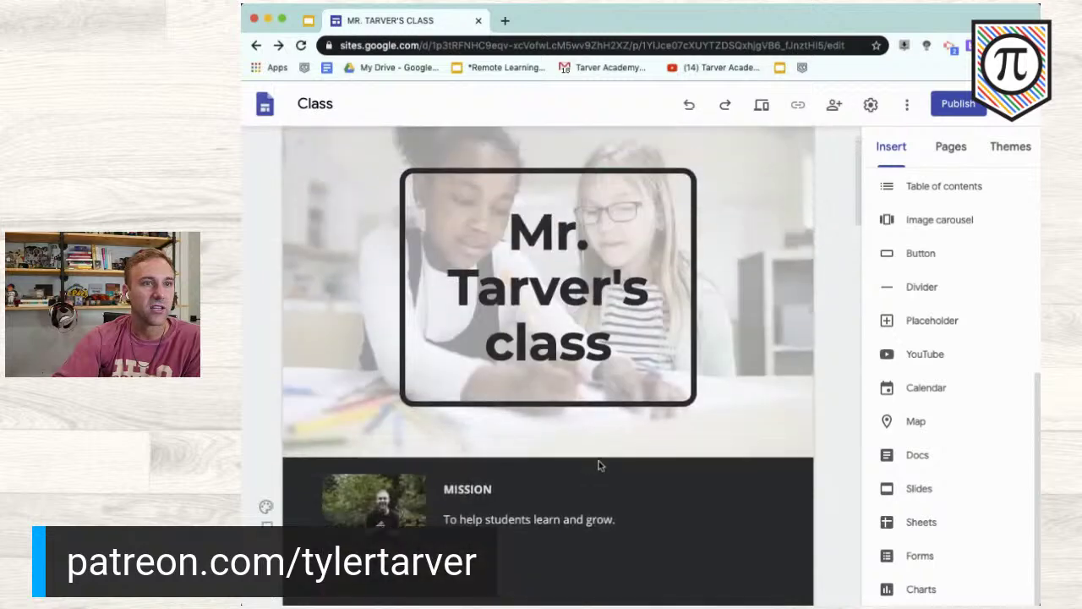
pyautogui.scroll(-10, 599, 463)
pyautogui.scroll(4, 599, 463)
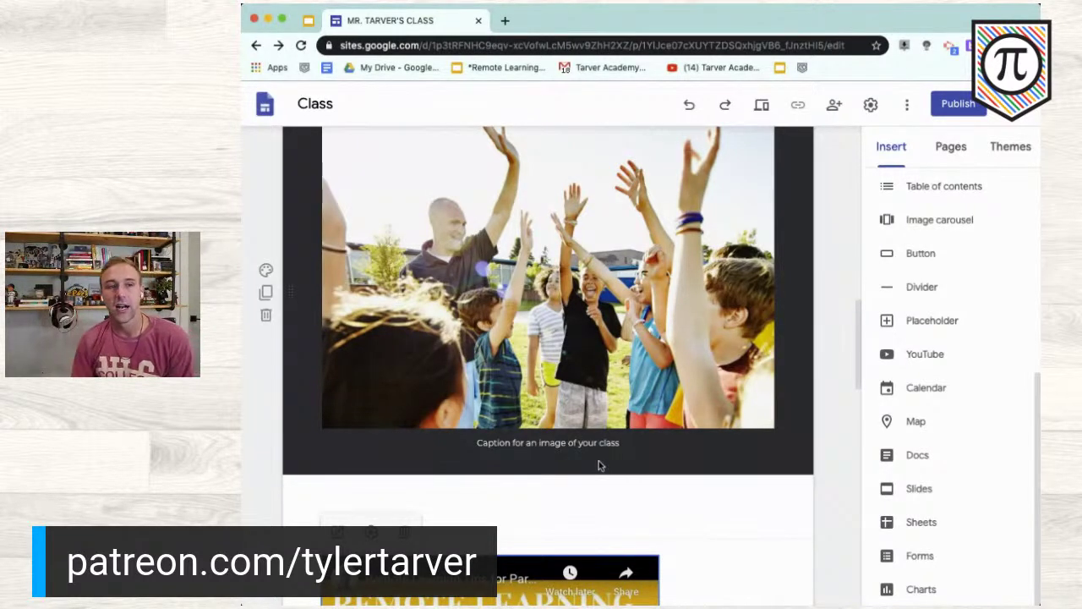
pyautogui.click(725, 418)
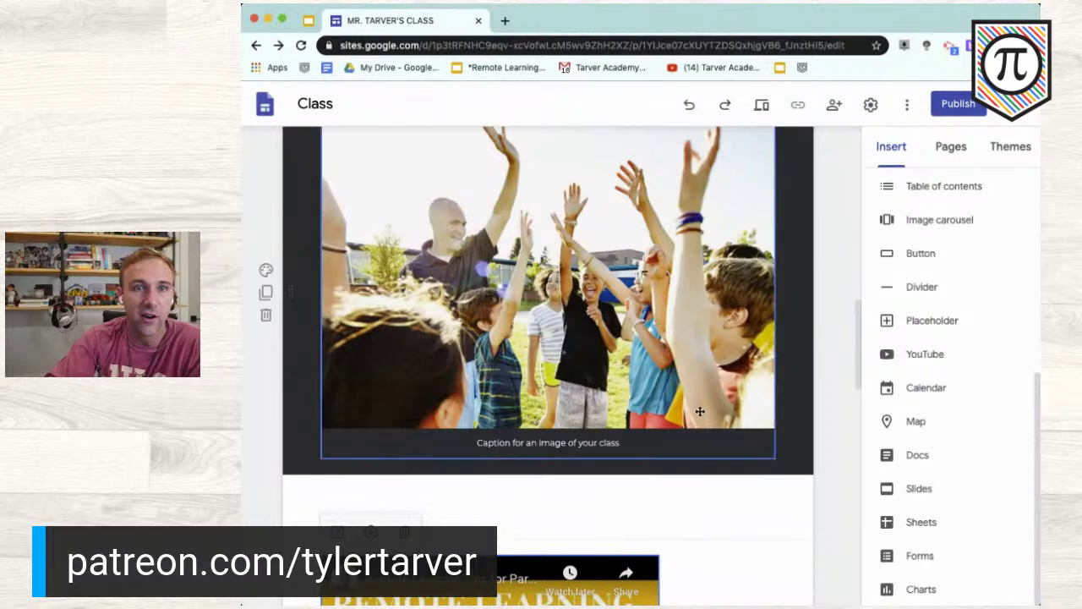
pyautogui.press('Delete')
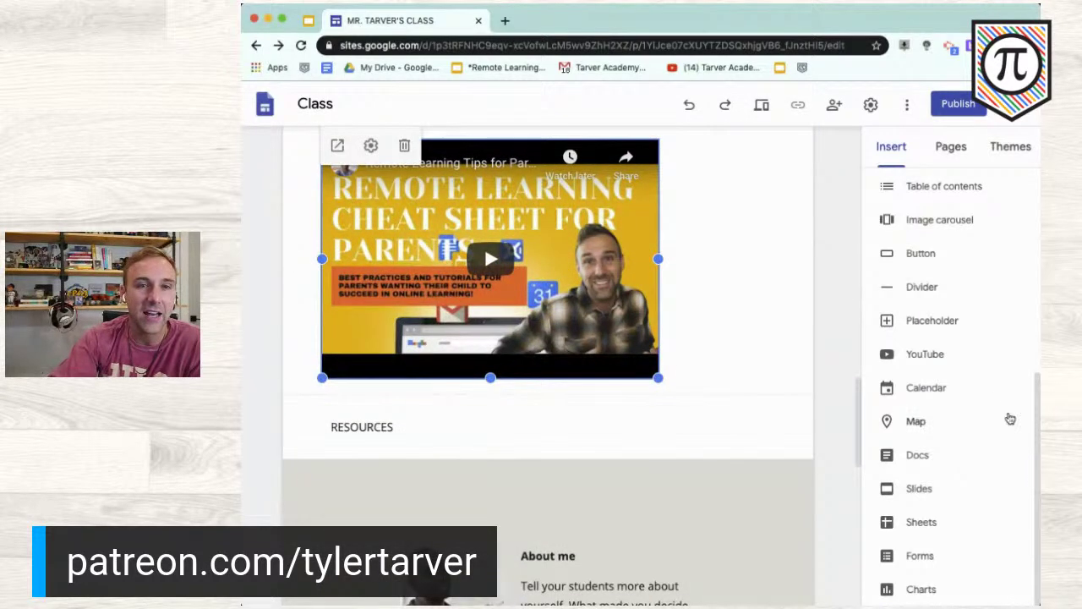
# Insert the "Remote Learning + Google" presentation from the Drive folder Speaking > #Hacking Google above the RESOURCES heading
pyautogui.scroll(5, 930, 220)
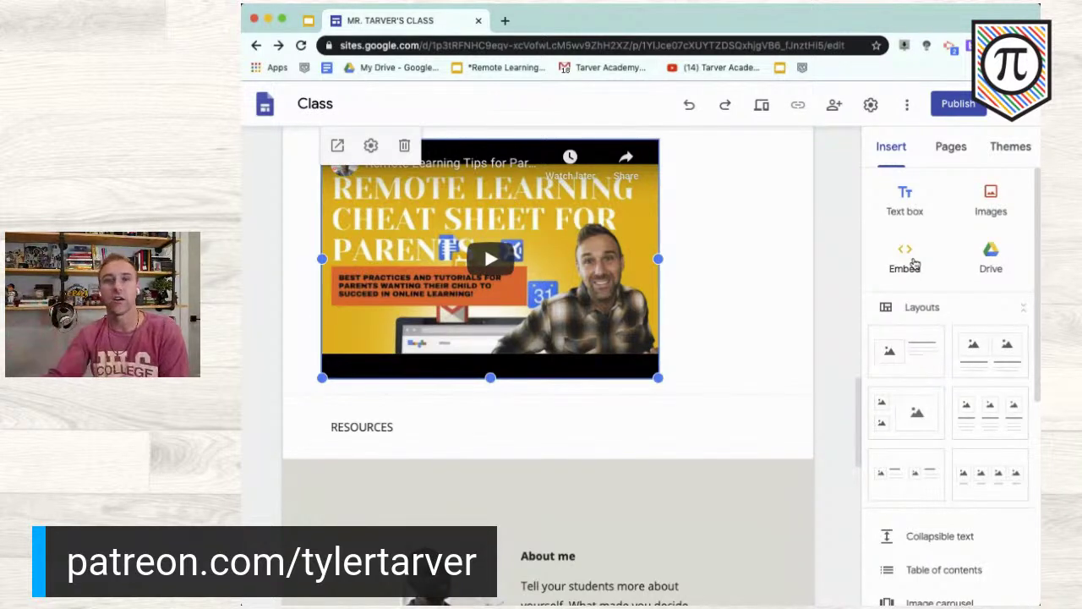
pyautogui.click(989, 262)
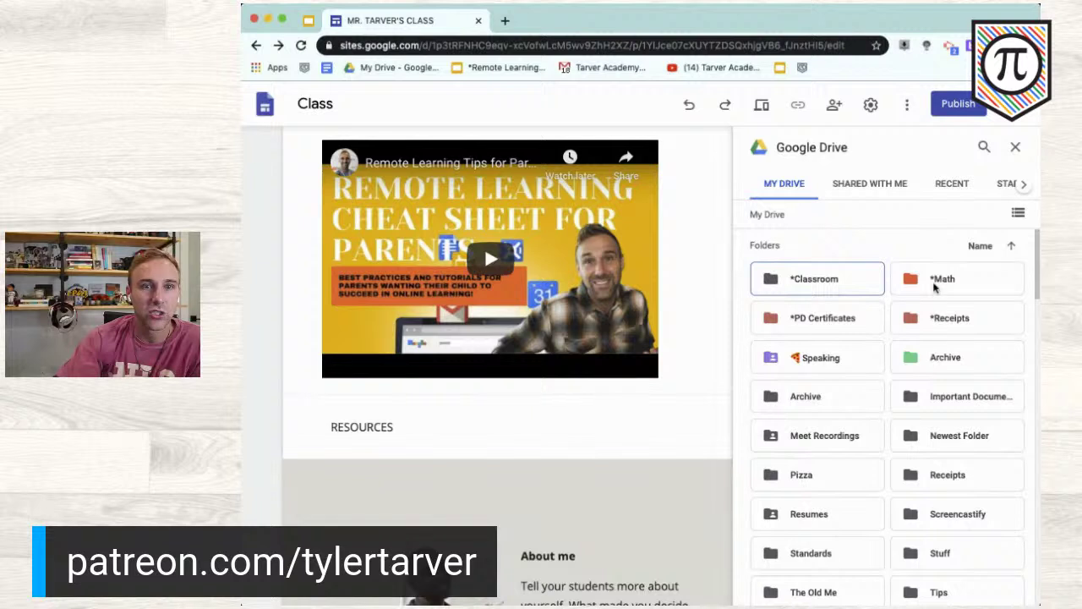
pyautogui.doubleClick(857, 346)
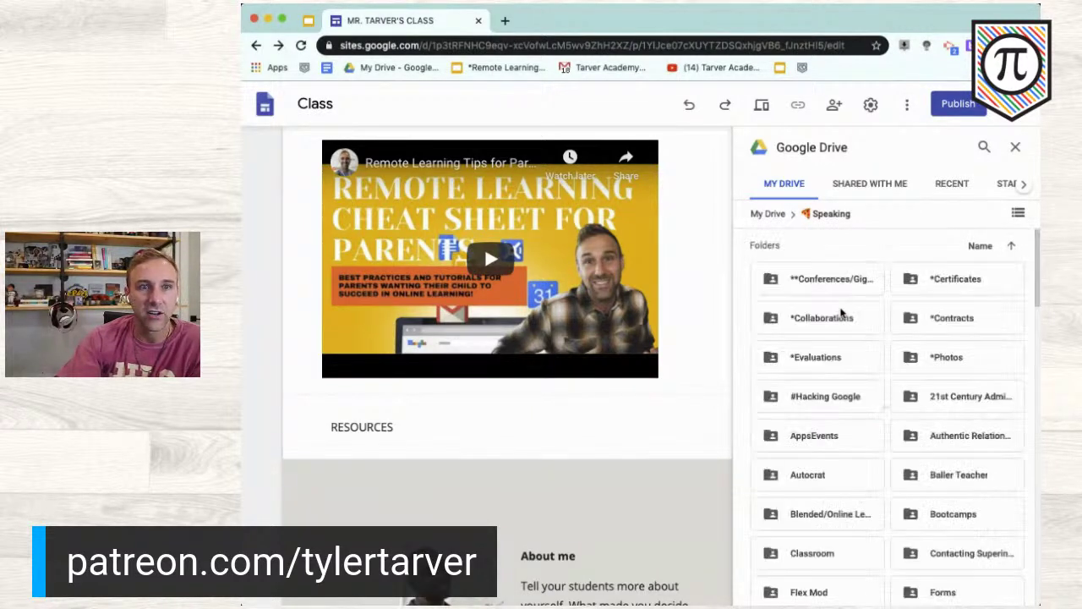
pyautogui.doubleClick(846, 397)
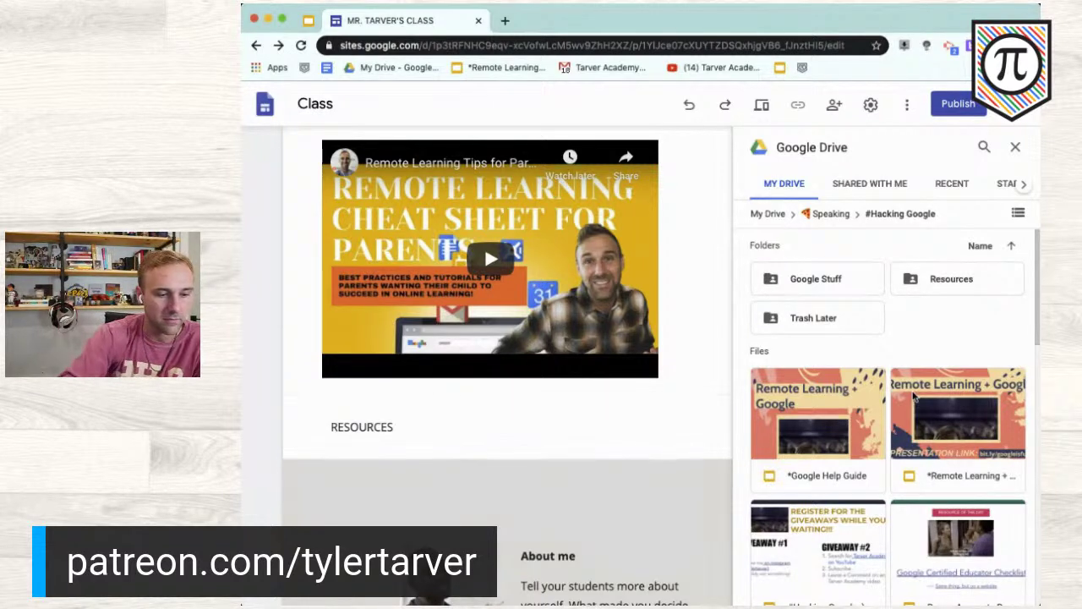
pyautogui.scroll(-1, 939, 388)
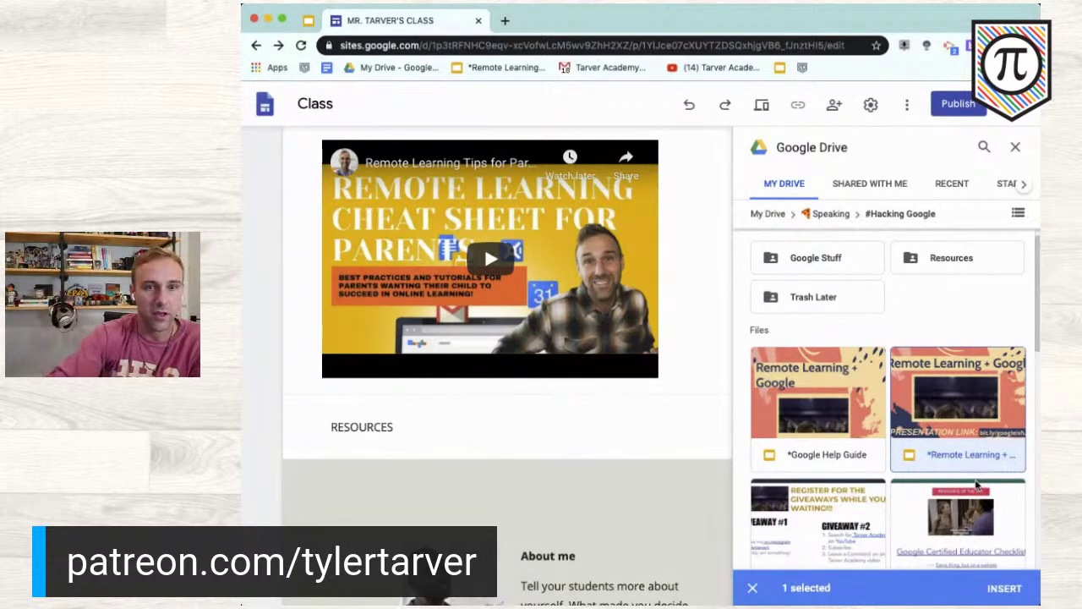
pyautogui.click(1004, 587)
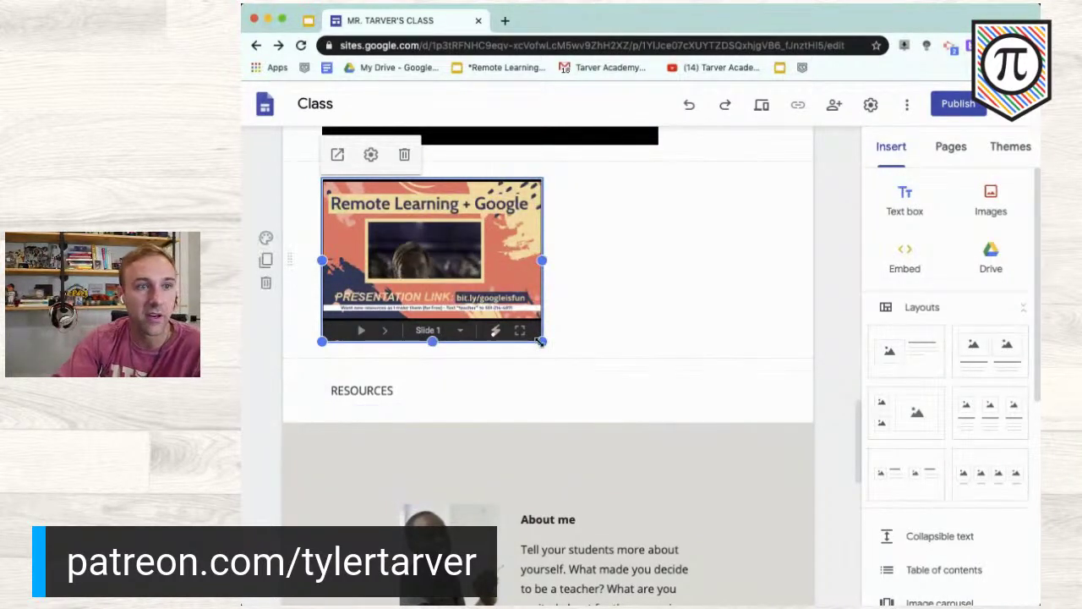
# Enlarge the embedded Remote Learning + Google presentation to match the width of the video above it
pyautogui.moveTo(542, 341); pyautogui.dragTo(656, 433)
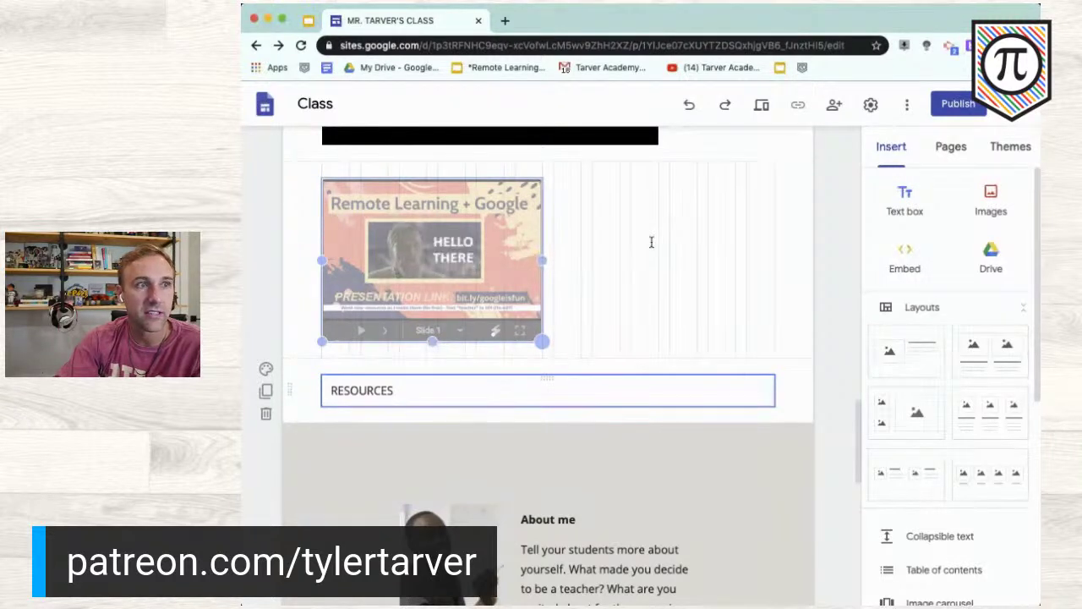
pyautogui.moveTo(651, 242); pyautogui.dragTo(656, 266)
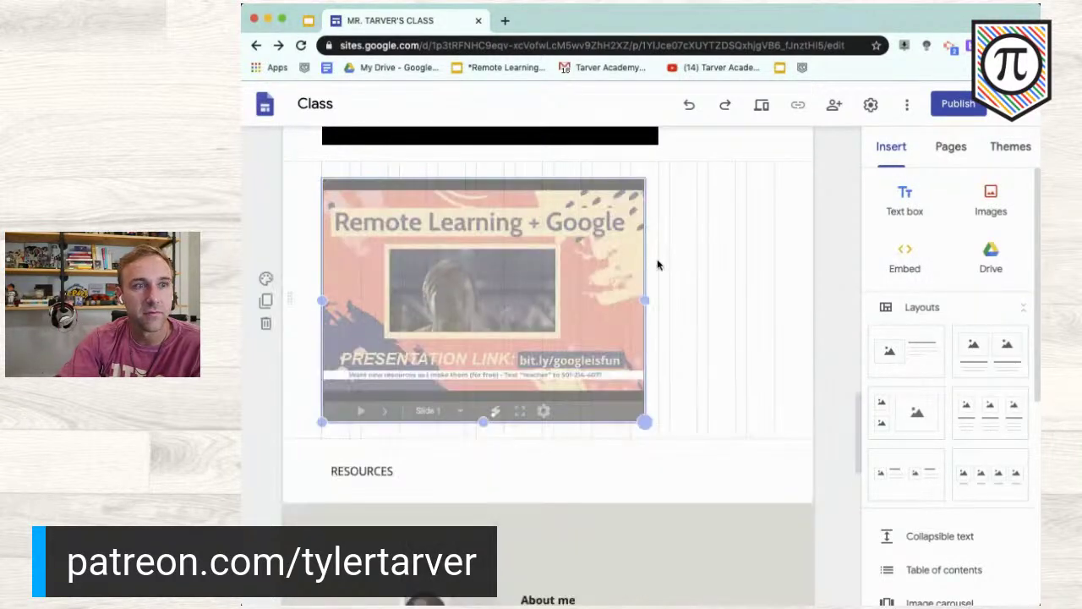
pyautogui.moveTo(405, 324); pyautogui.dragTo(486, 393)
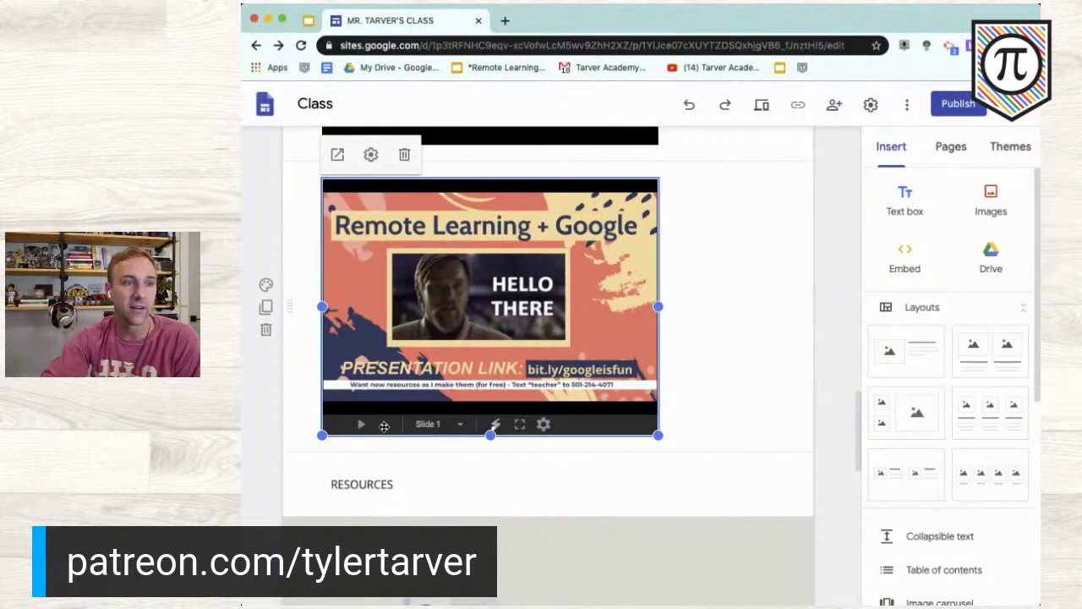
pyautogui.click(681, 309)
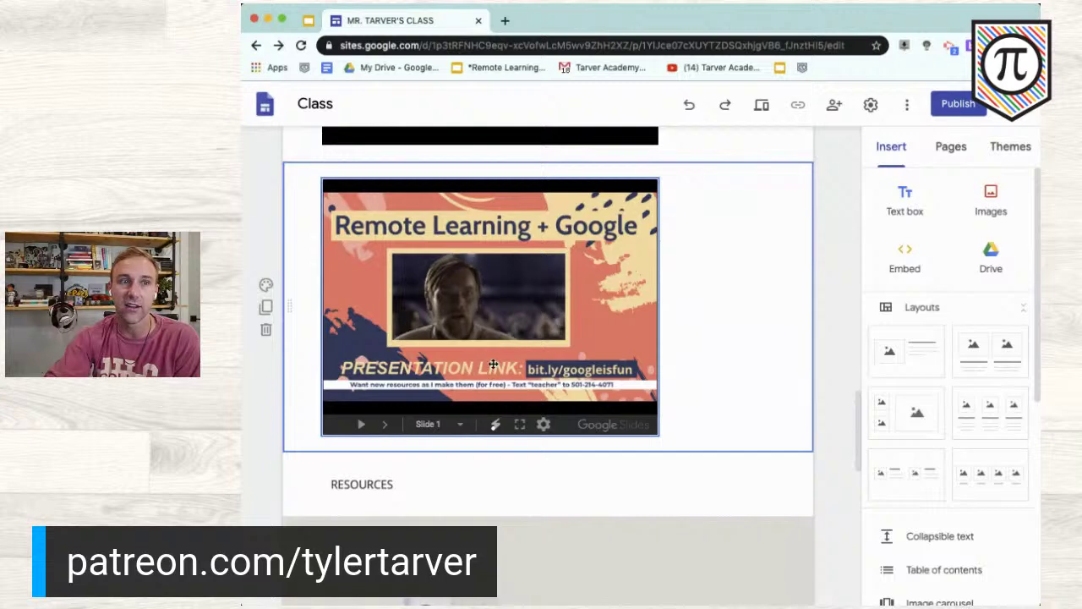
pyautogui.scroll(4, 491, 300)
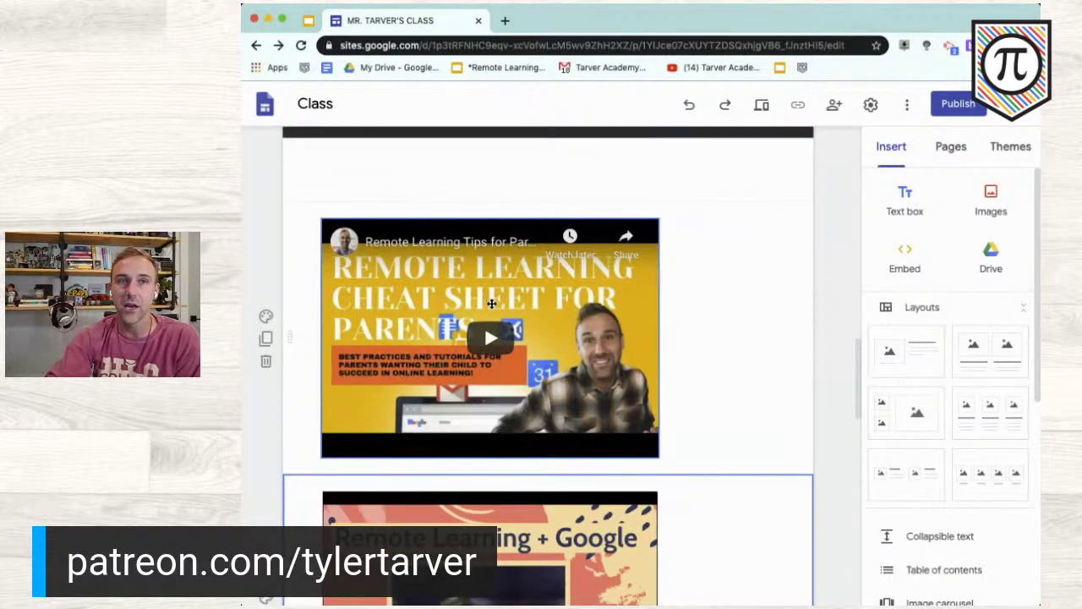
# Examine the home page sections around the embedded presentation, down to the Resources links, and the layouts and elements available for insertion
pyautogui.scroll(-4, 491, 303)
pyautogui.scroll(-2, 534, 430)
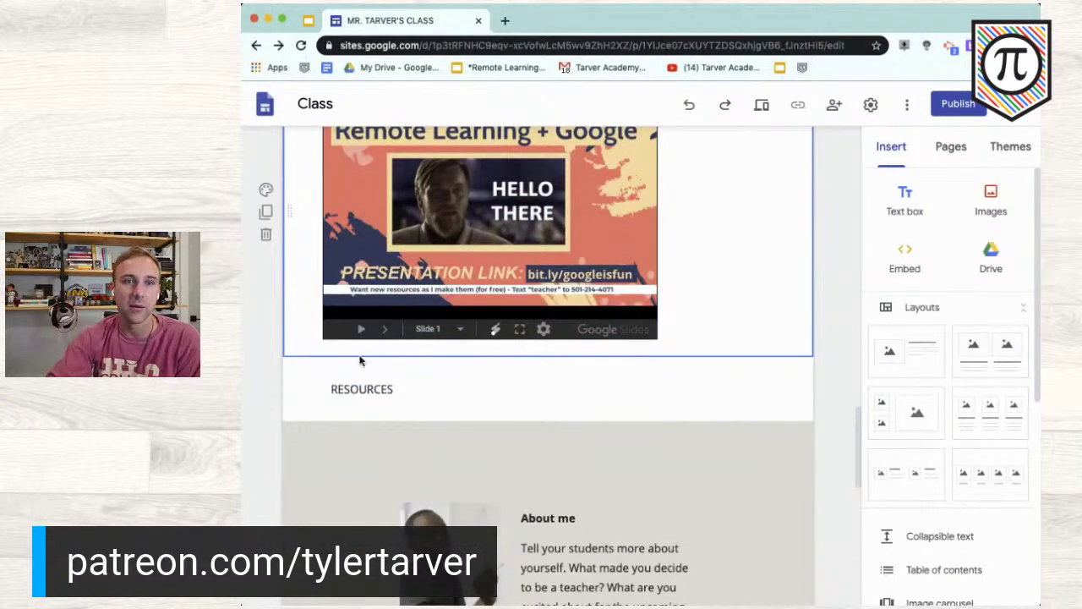
pyautogui.scroll(-2, 666, 440)
pyautogui.scroll(-5, 702, 466)
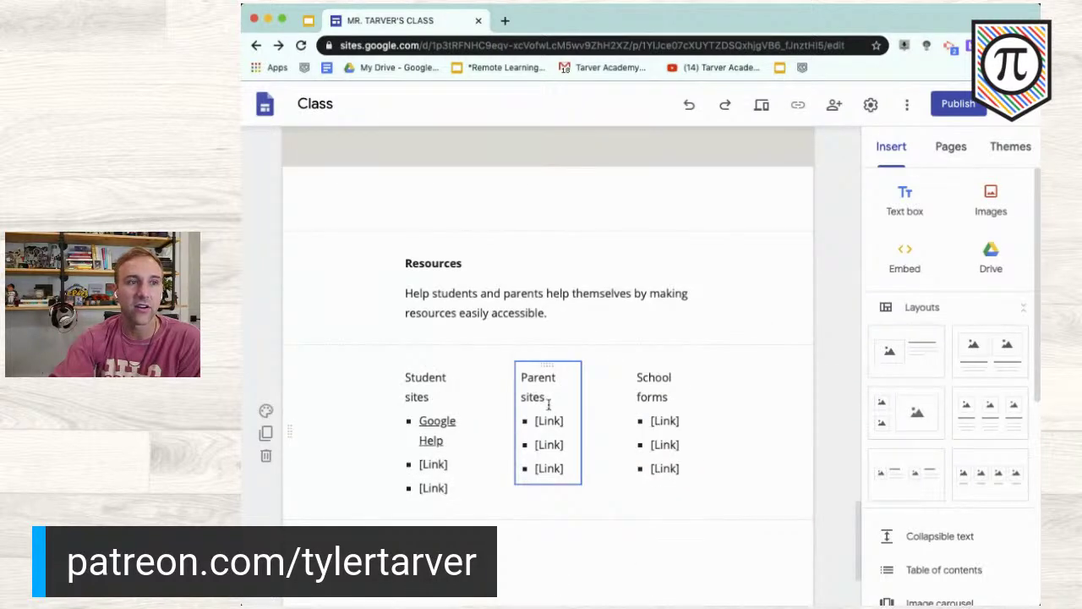
pyautogui.scroll(5, 549, 408)
pyautogui.scroll(-1, 913, 362)
pyautogui.scroll(1, 896, 406)
pyautogui.scroll(-2, 985, 377)
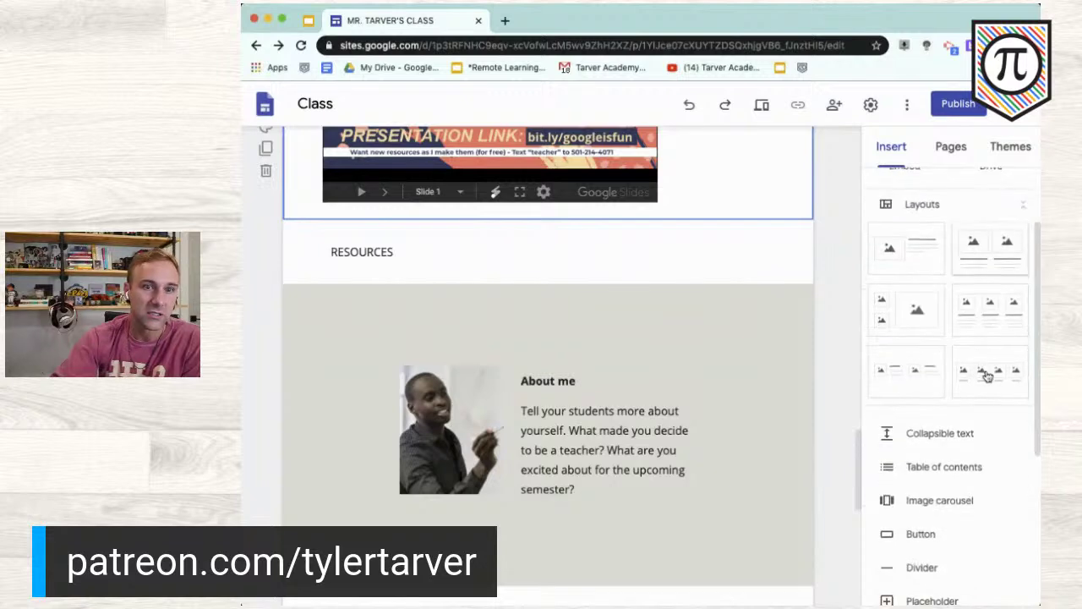
pyautogui.scroll(-2, 986, 377)
pyautogui.scroll(-1, 951, 442)
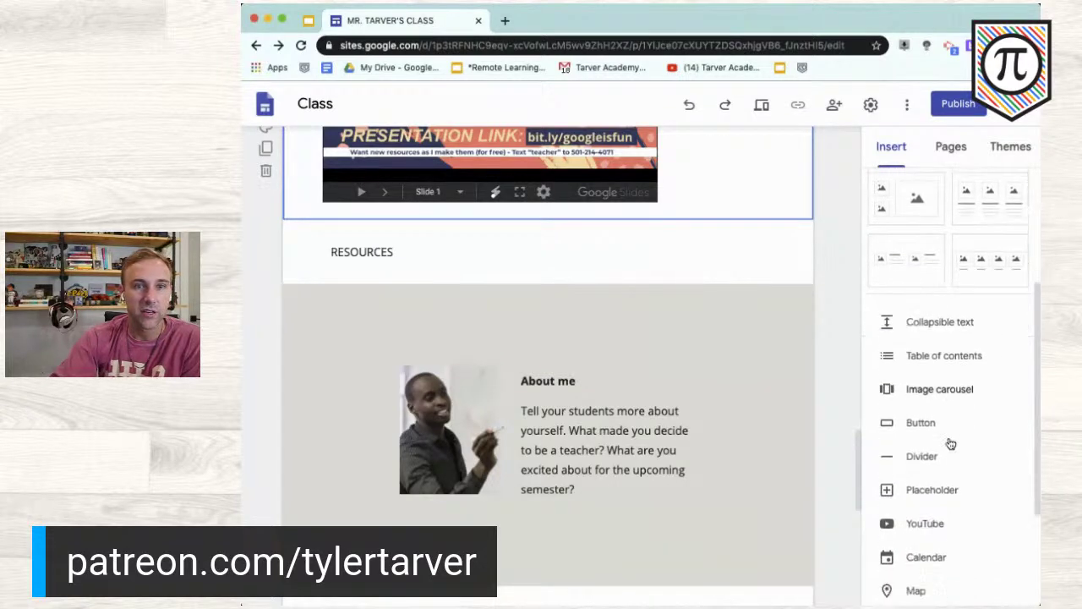
# Insert a table of contents between the home page header and the MISSION section
pyautogui.scroll(10, 668, 388)
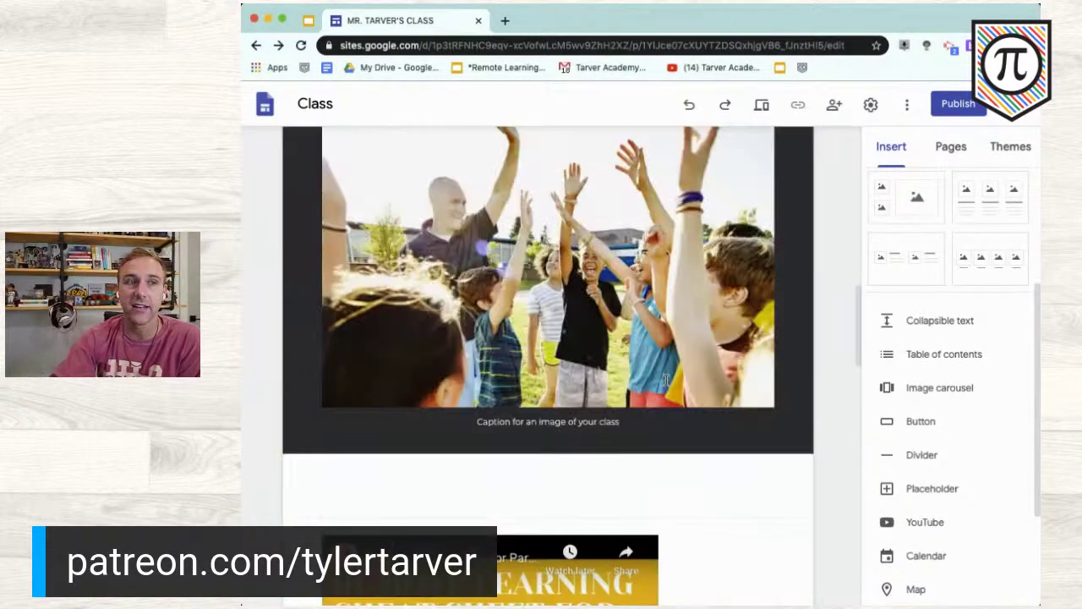
pyautogui.scroll(-3, 728, 457)
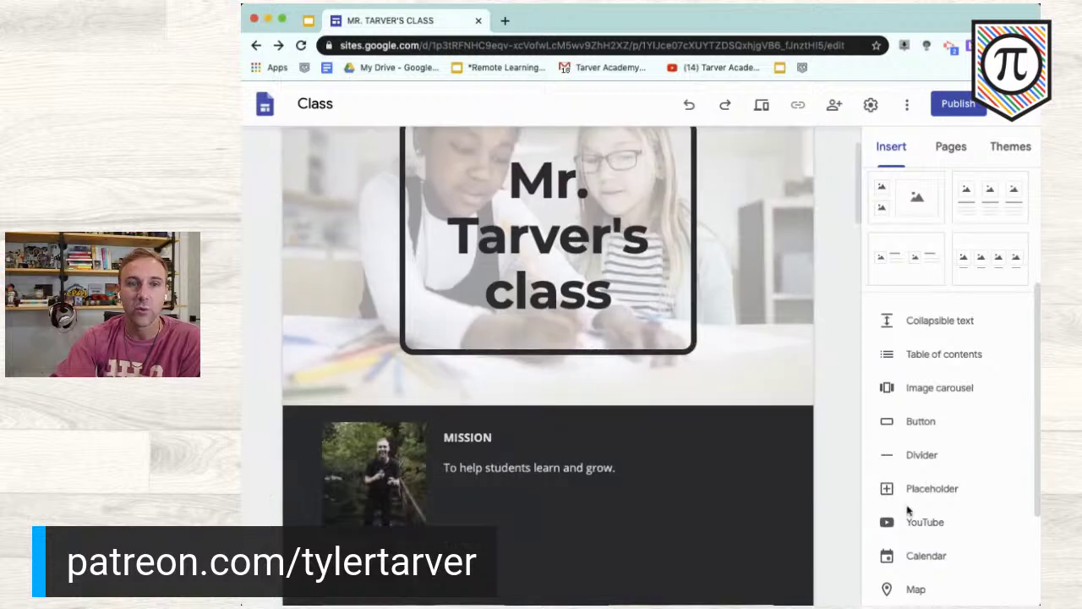
pyautogui.scroll(-2, 916, 513)
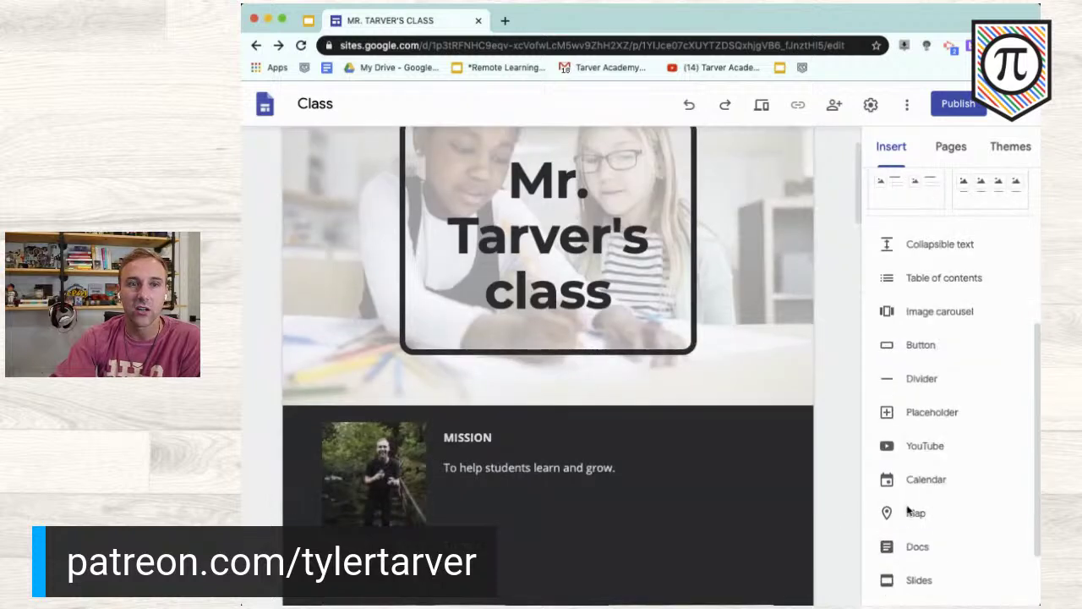
pyautogui.click(943, 277)
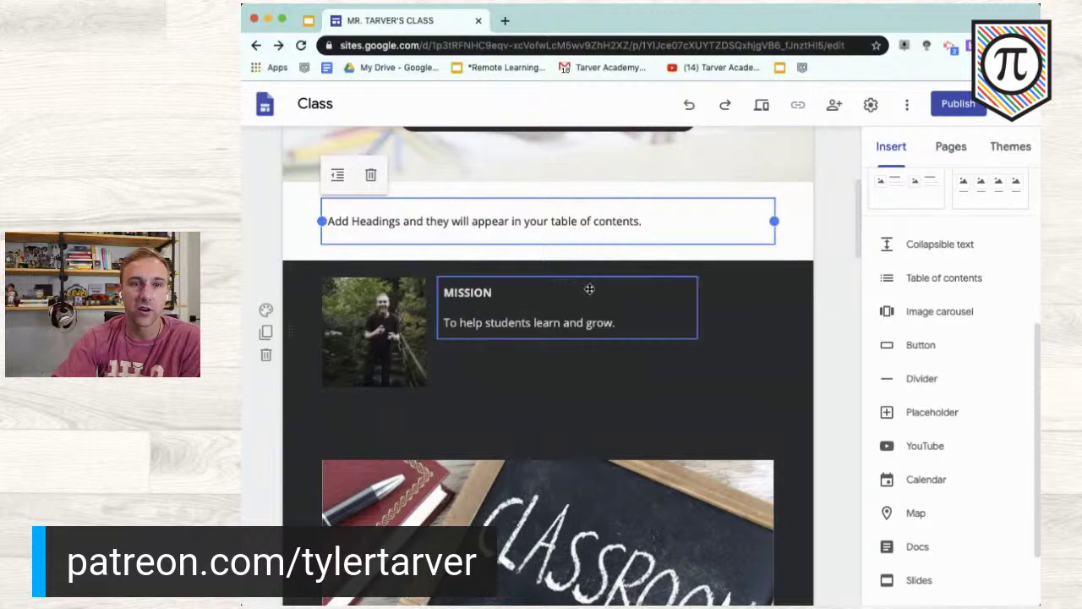
# Apply the Heading text style to the MISSION title so the table of contents can list it
pyautogui.doubleClick(464, 292)
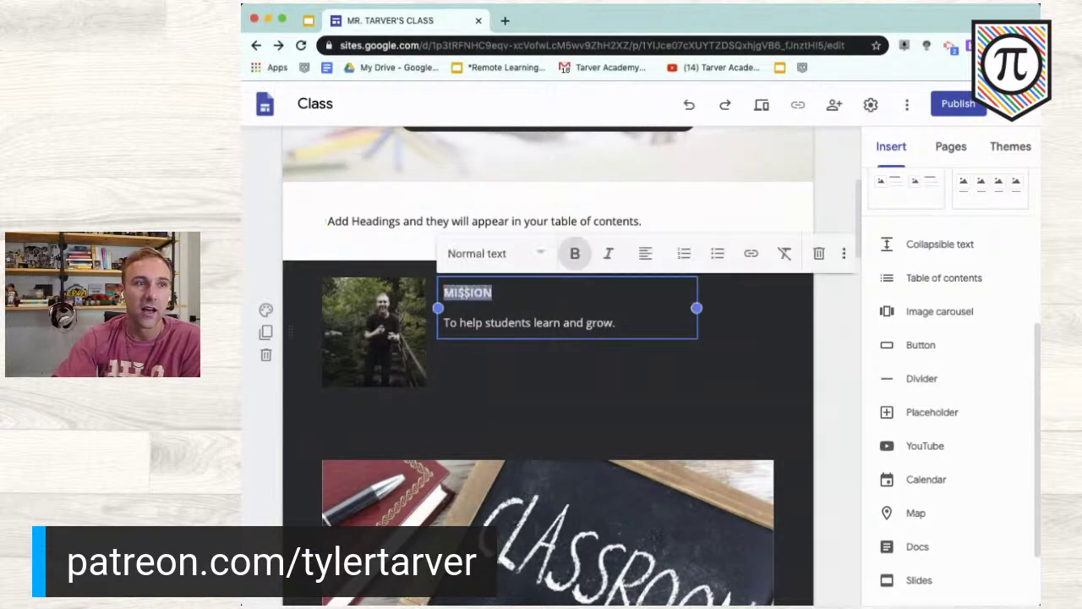
pyautogui.click(545, 254)
pyautogui.click(497, 335)
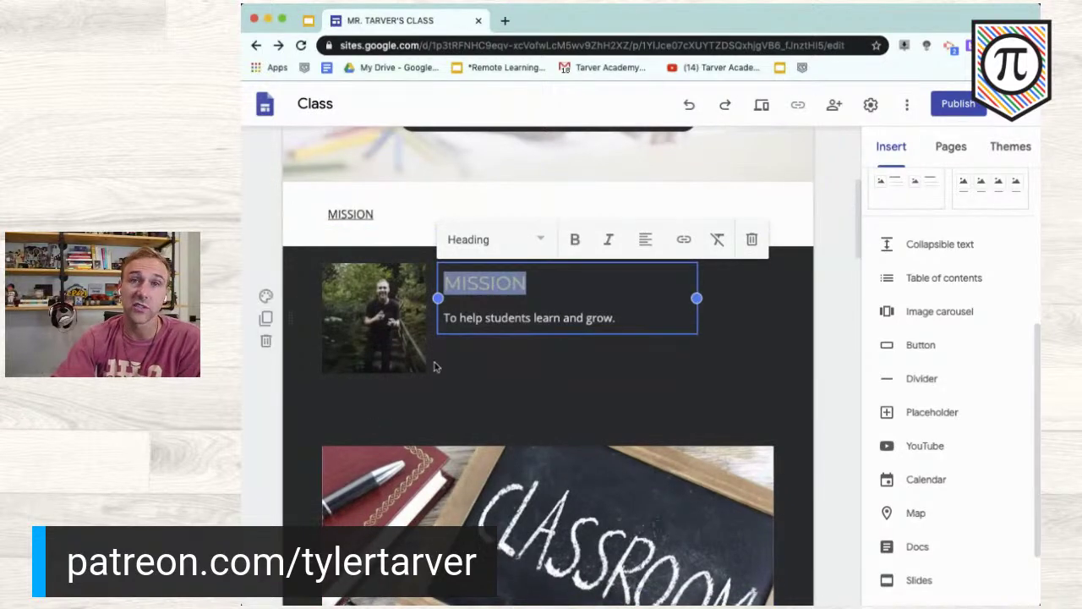
# Enter "PARENT TIPS VIDEO" in the empty text box above the embedded video, format it as Heading, and check the table of contents
pyautogui.scroll(-10, 434, 366)
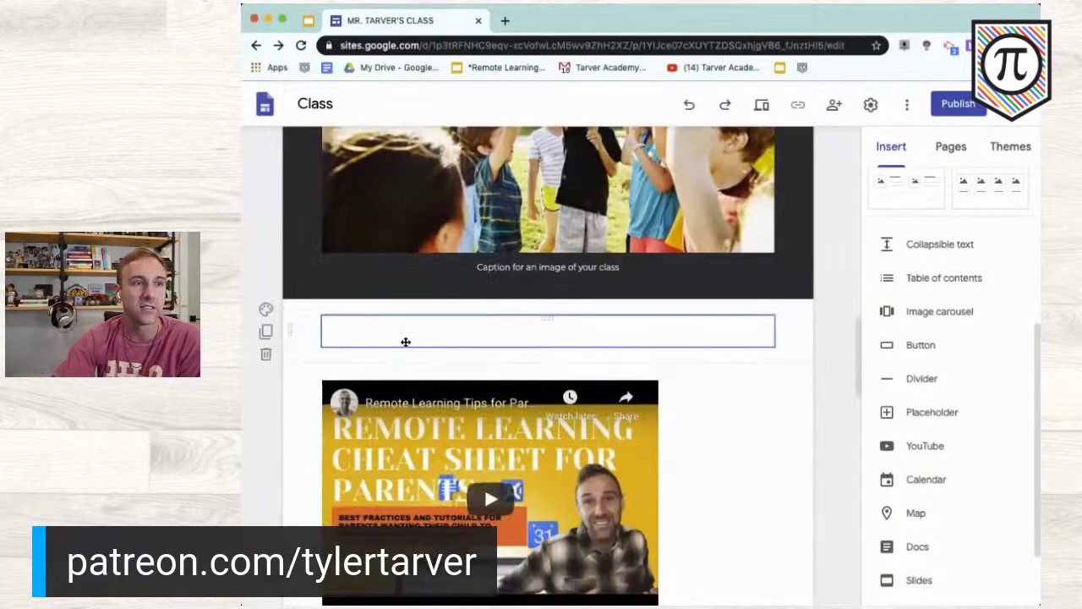
pyautogui.click(361, 331)
pyautogui.write('PARENT TIPS VIDEO')
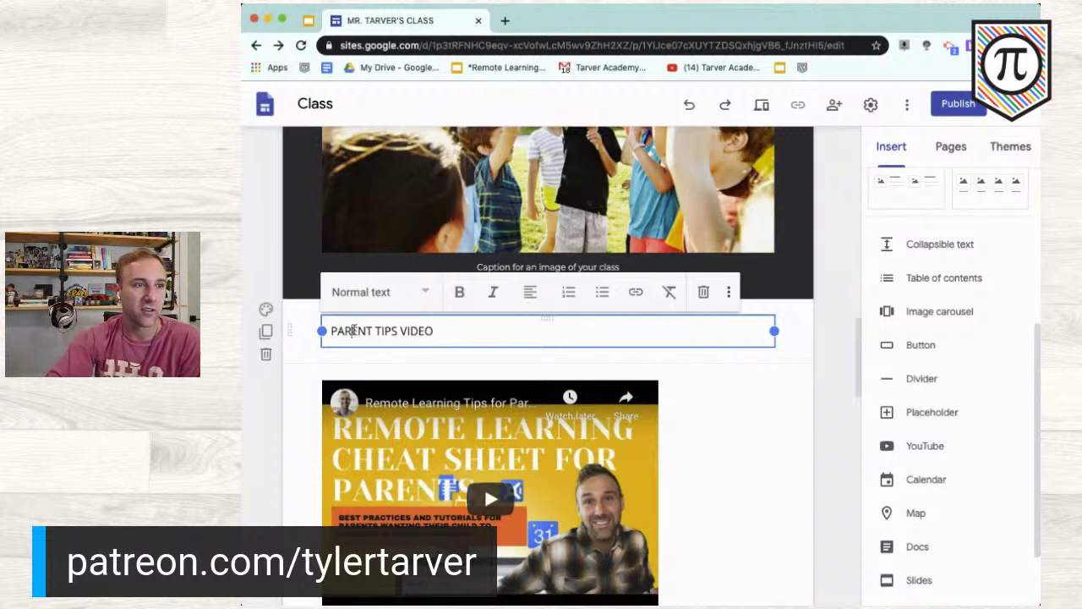
pyautogui.tripleClick(354, 331)
pyautogui.click(430, 287)
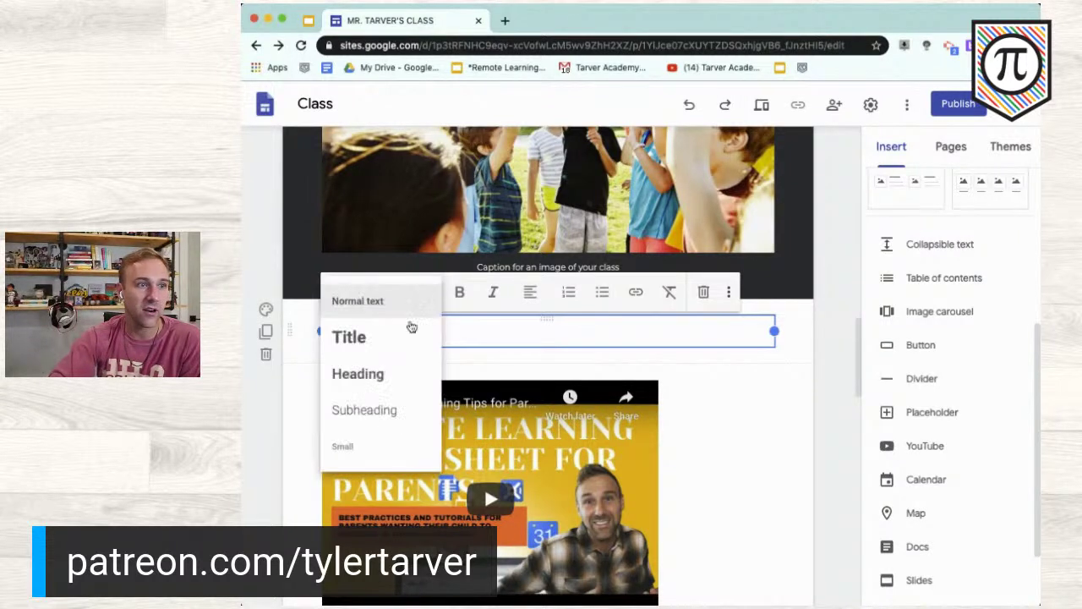
pyautogui.click(407, 385)
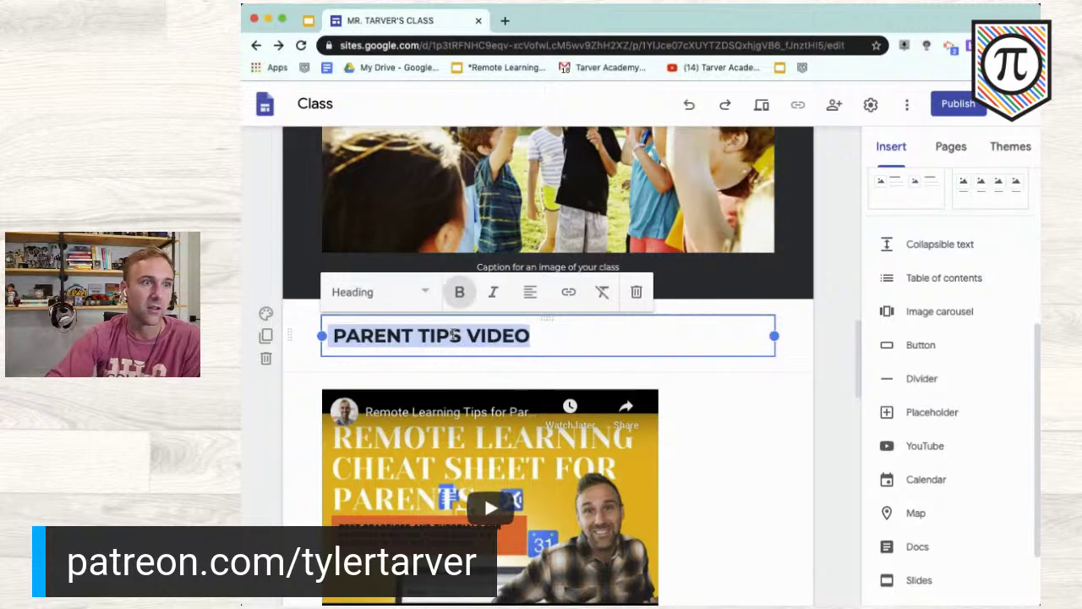
pyautogui.scroll(10, 423, 472)
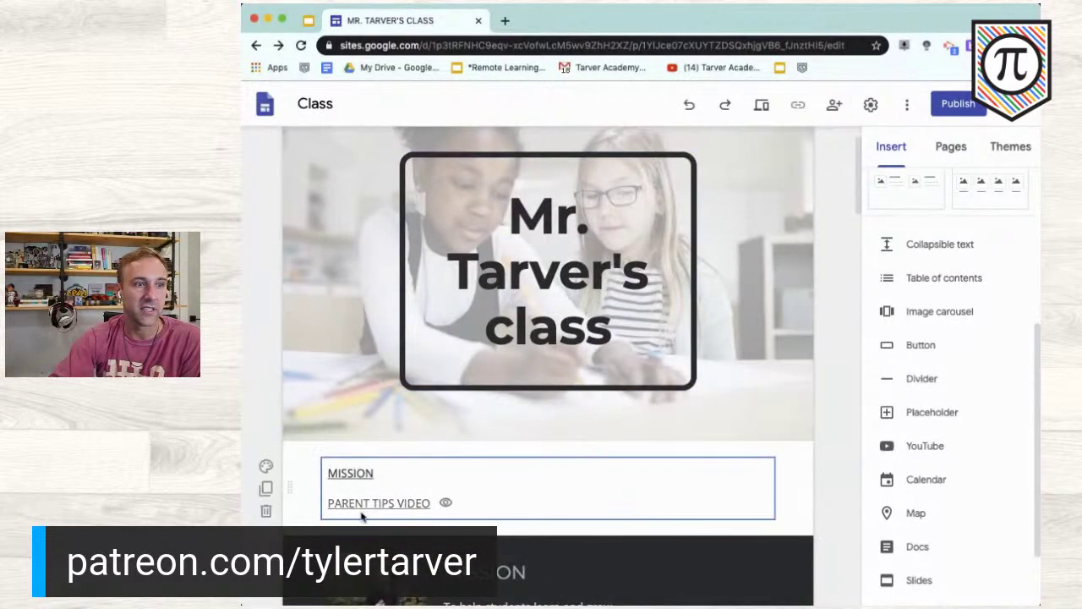
pyautogui.moveTo(661, 439)
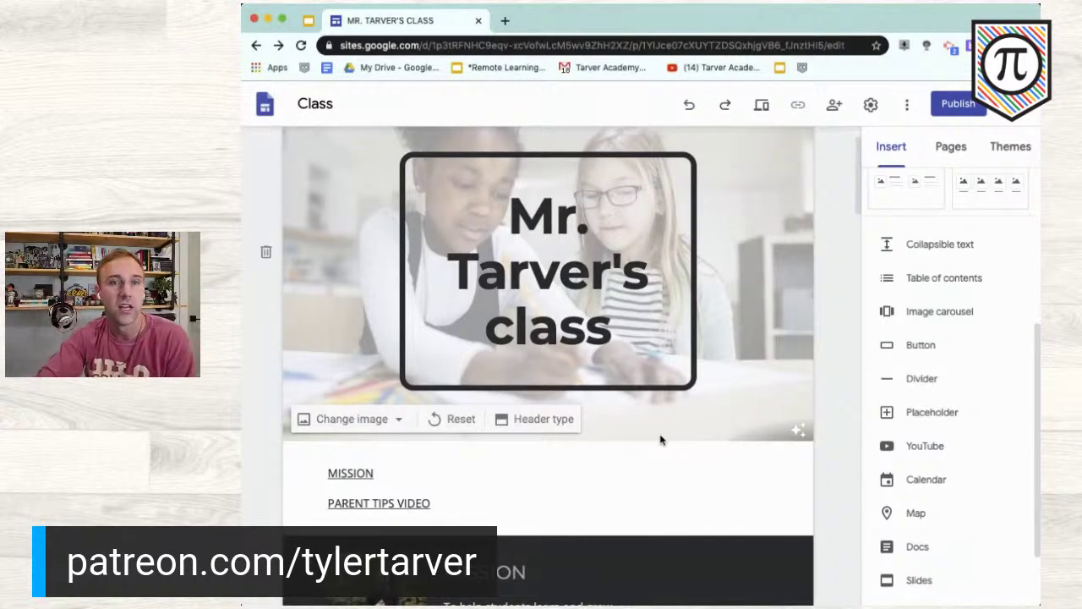
# Start a new image carousel and browse the recent Google Drive images for it
pyautogui.scroll(-1, 692, 512)
pyautogui.scroll(-3, 691, 512)
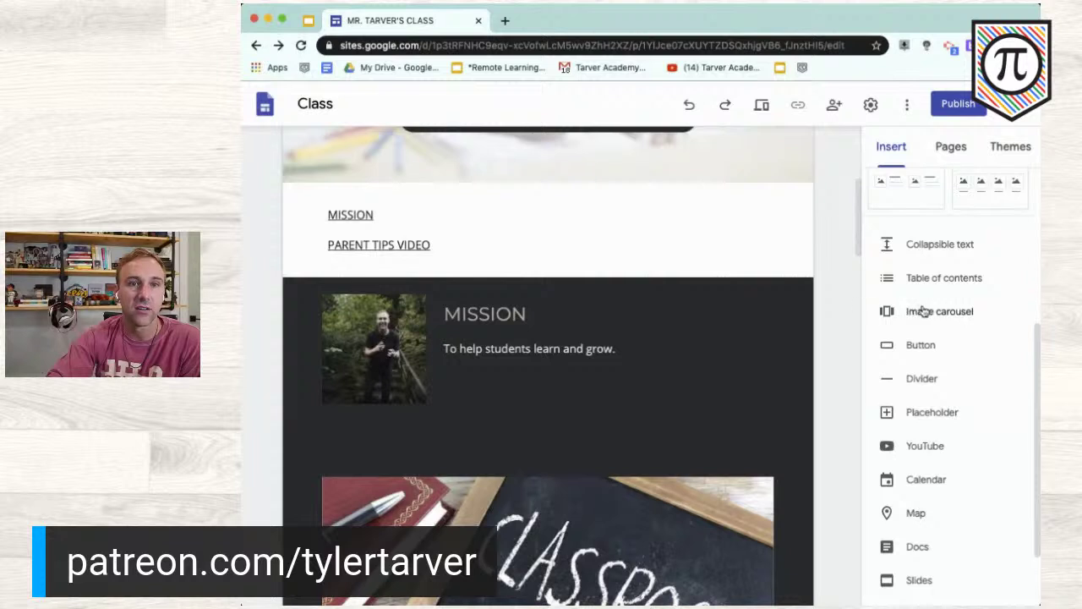
pyautogui.scroll(-1, 814, 330)
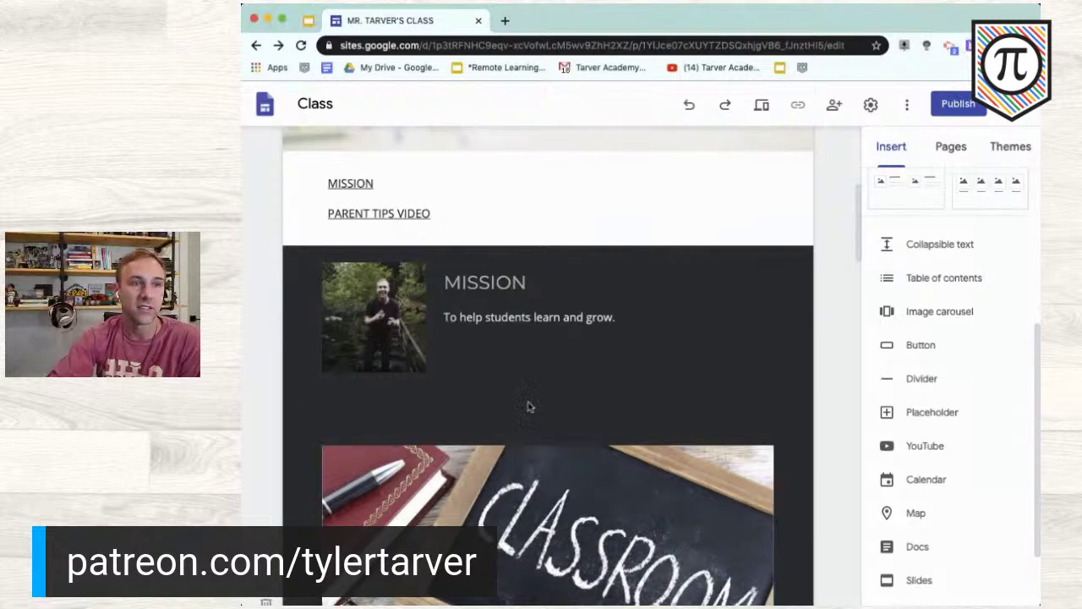
pyautogui.click(934, 328)
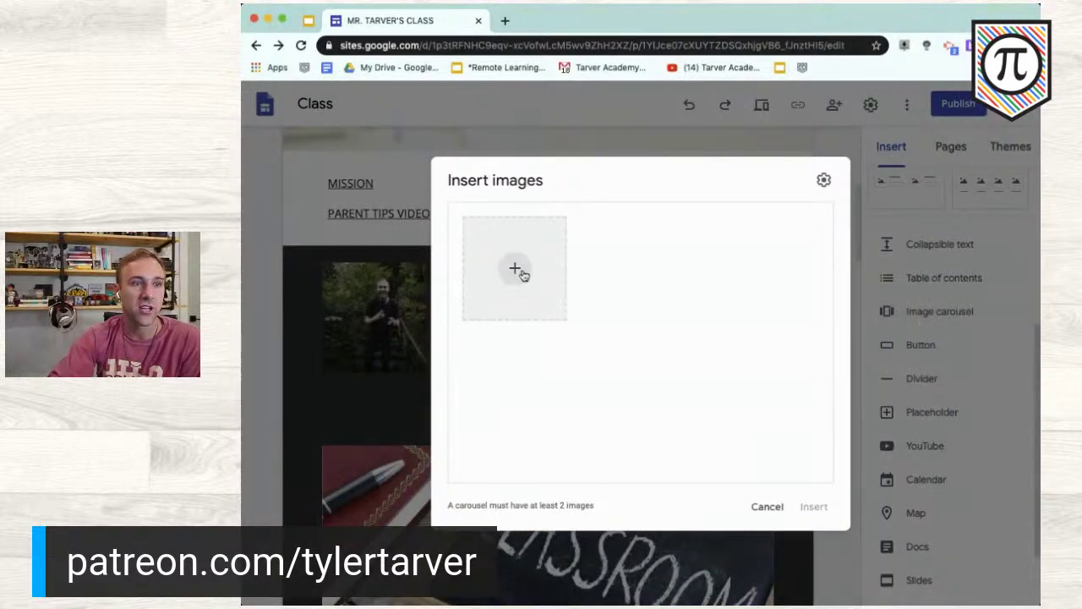
pyautogui.click(515, 269)
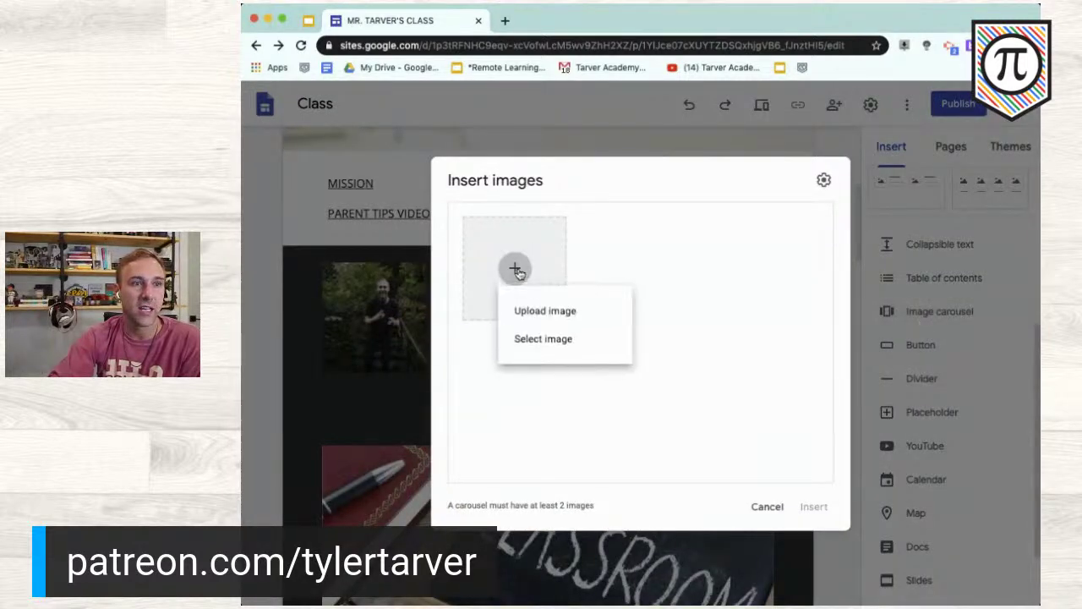
pyautogui.click(571, 335)
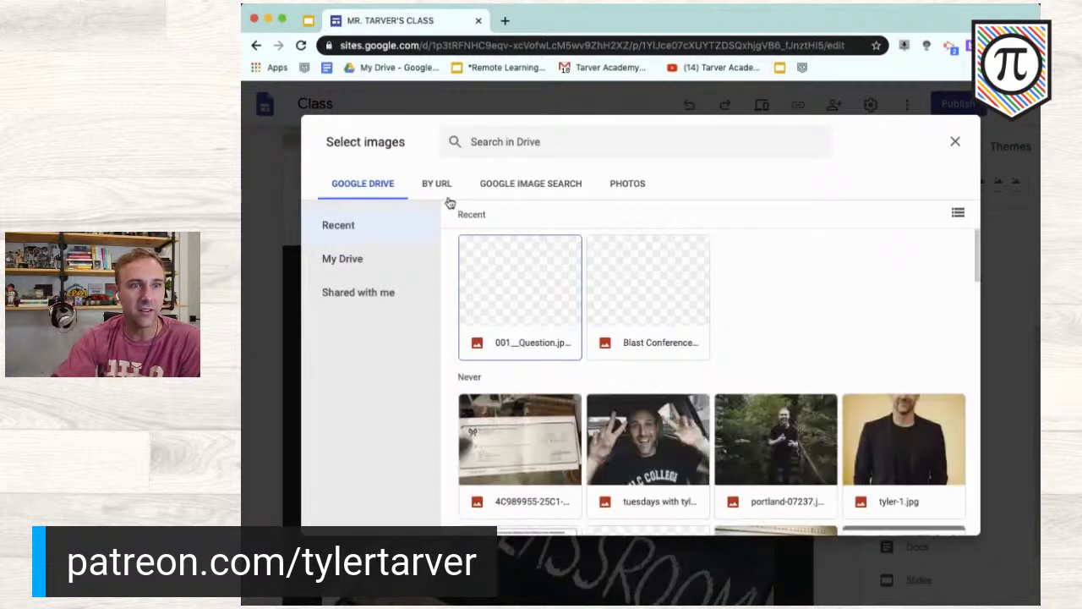
pyautogui.scroll(-1, 628, 471)
pyautogui.scroll(1, 610, 416)
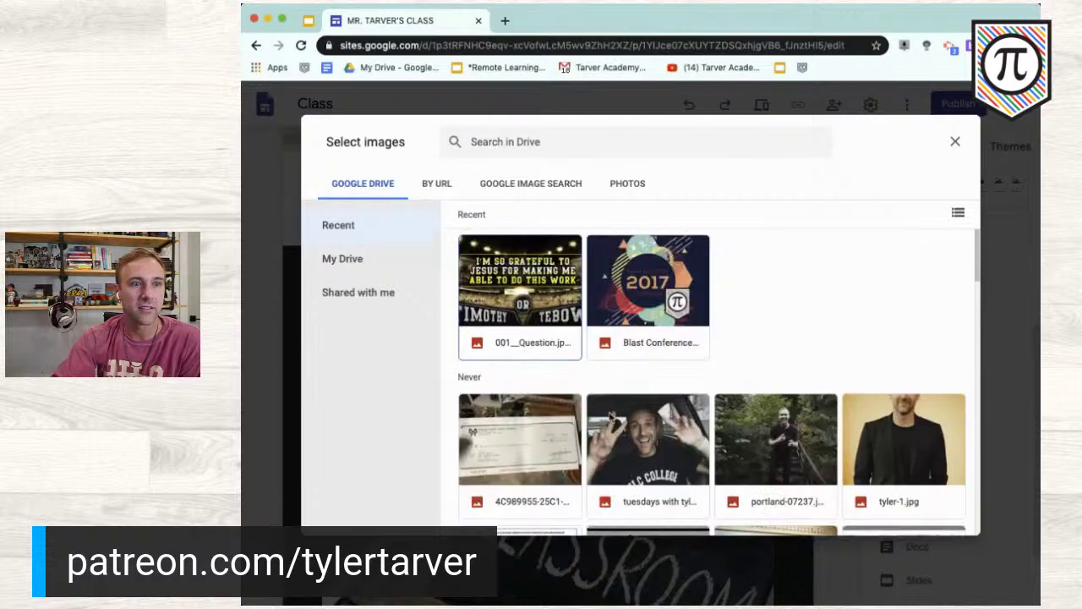
# Add the Classroom.png, Calendar.png, Docs icon and Chrome logo images from Drive, insert the carousel and inspect its navigation dots
pyautogui.scroll(-6, 676, 457)
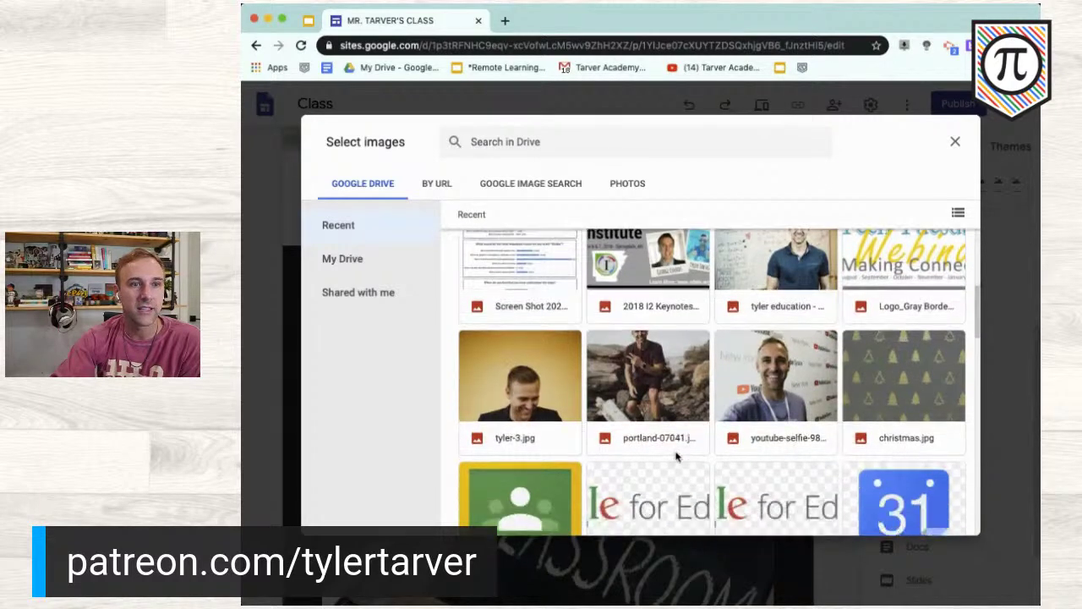
pyautogui.scroll(2, 676, 456)
pyautogui.scroll(-3, 676, 456)
pyautogui.click(572, 372)
pyautogui.click(656, 471)
pyautogui.click(668, 436)
pyautogui.click(795, 433)
pyautogui.click(906, 355)
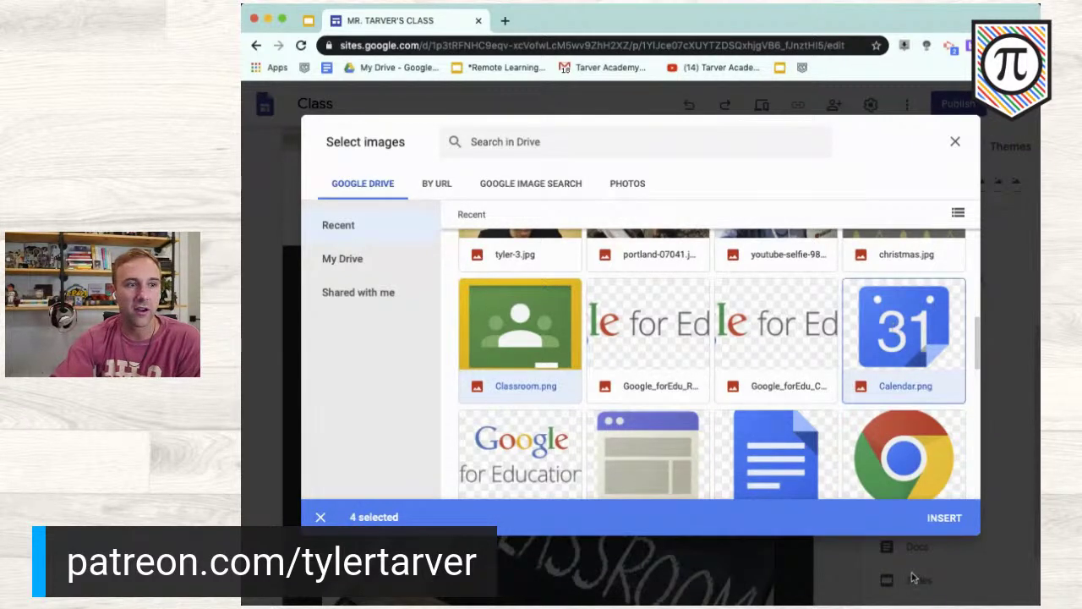
pyautogui.click(940, 524)
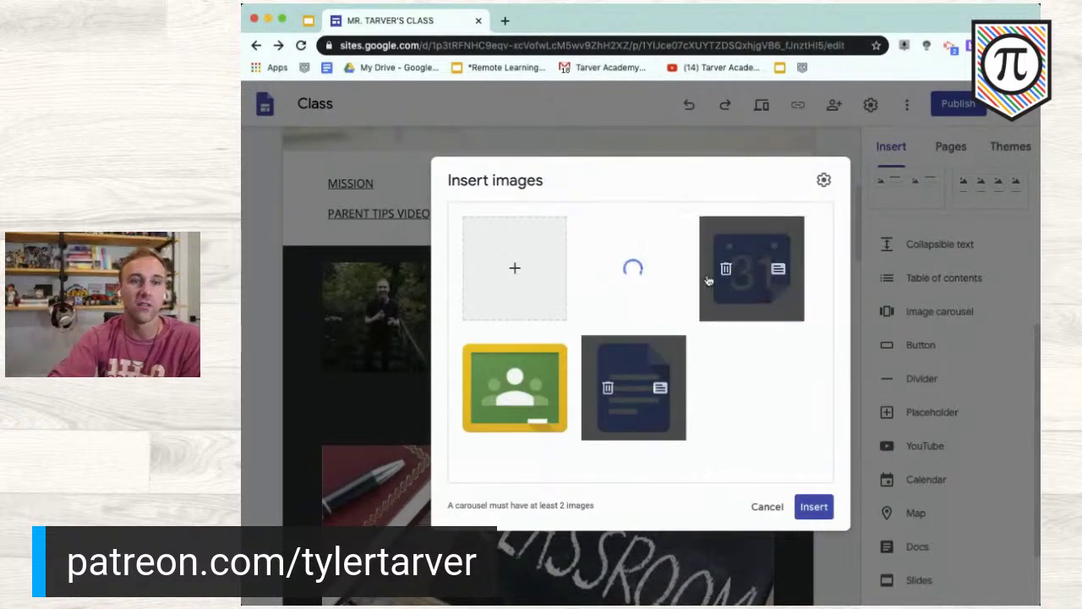
pyautogui.click(814, 509)
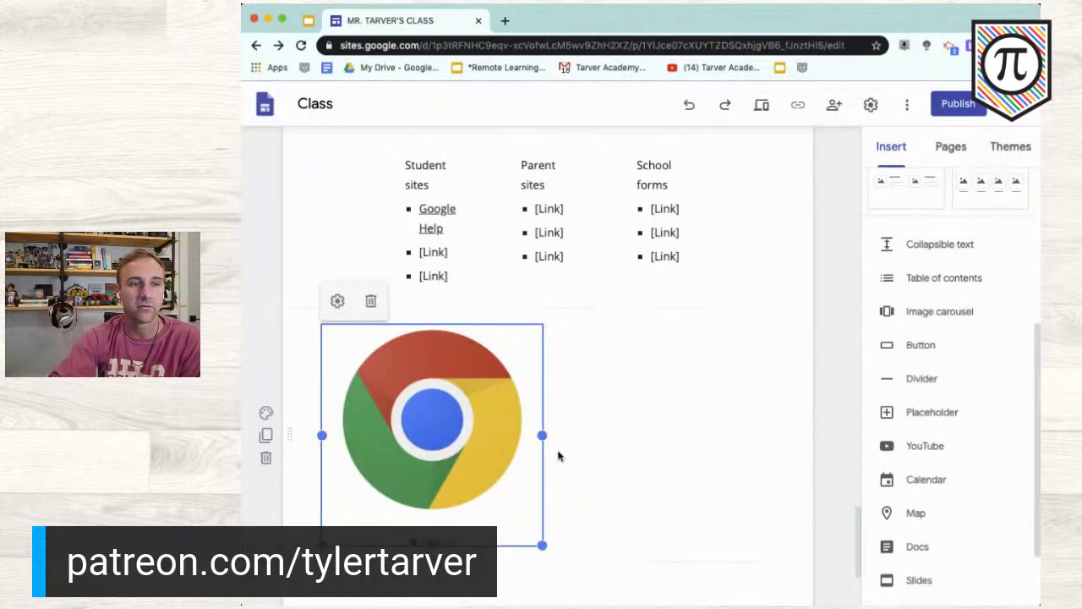
pyautogui.scroll(5, 418, 541)
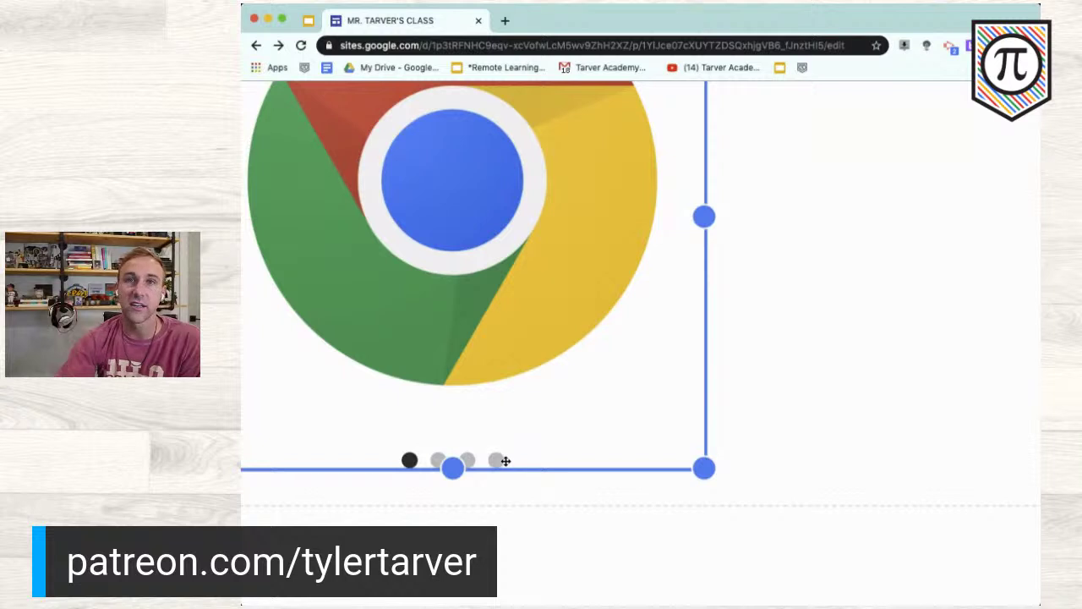
pyautogui.scroll(-5, 504, 461)
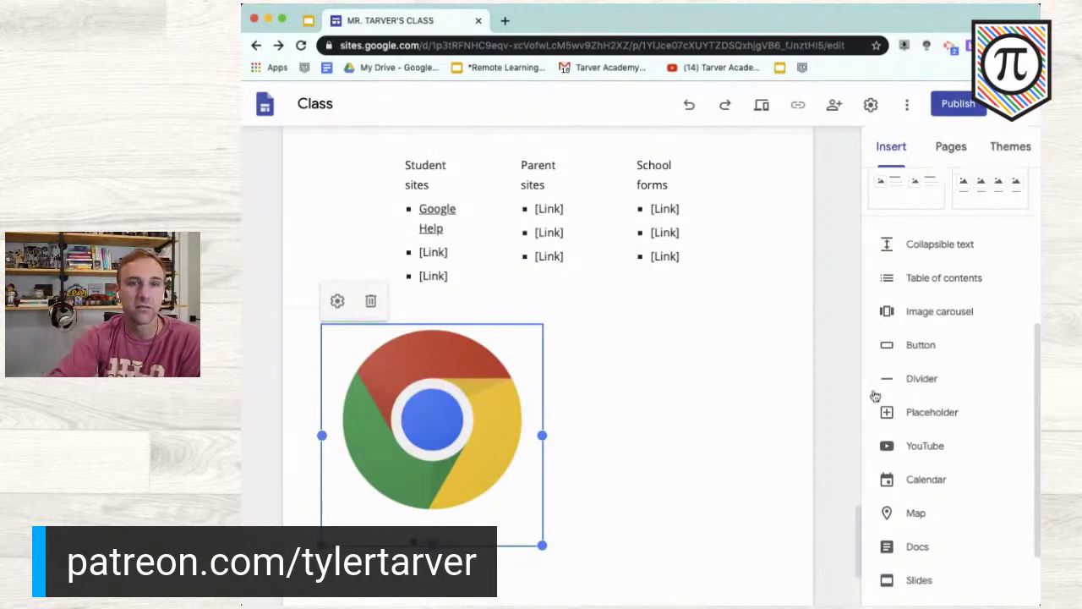
# Insert a button named "Google Resources" that links to tarveracademy.com/google
pyautogui.scroll(-1, 921, 382)
pyautogui.scroll(-15, 558, 282)
pyautogui.scroll(4, 558, 279)
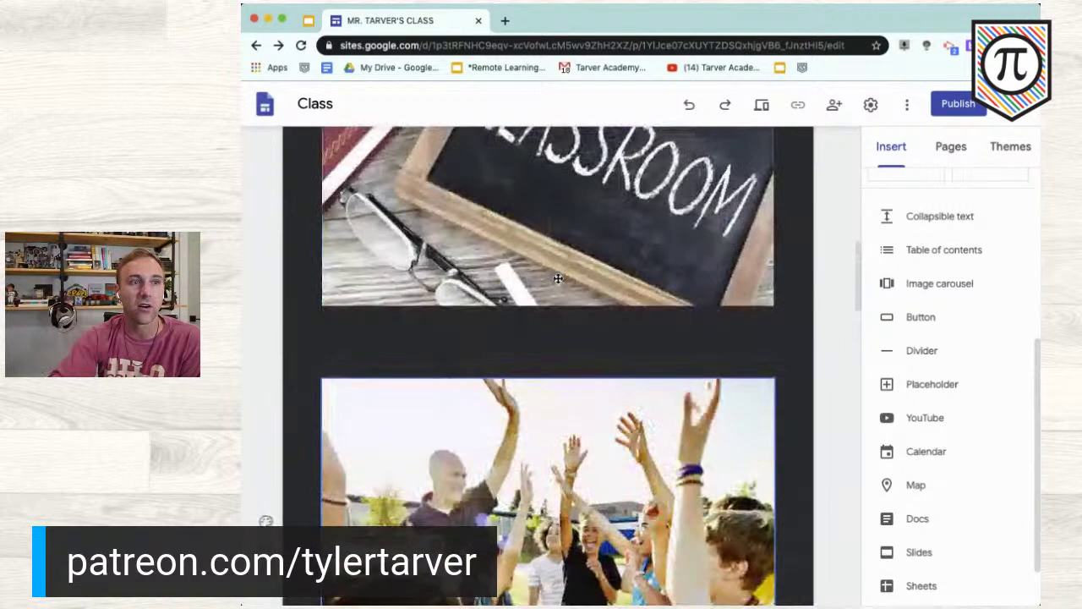
pyautogui.scroll(8, 558, 279)
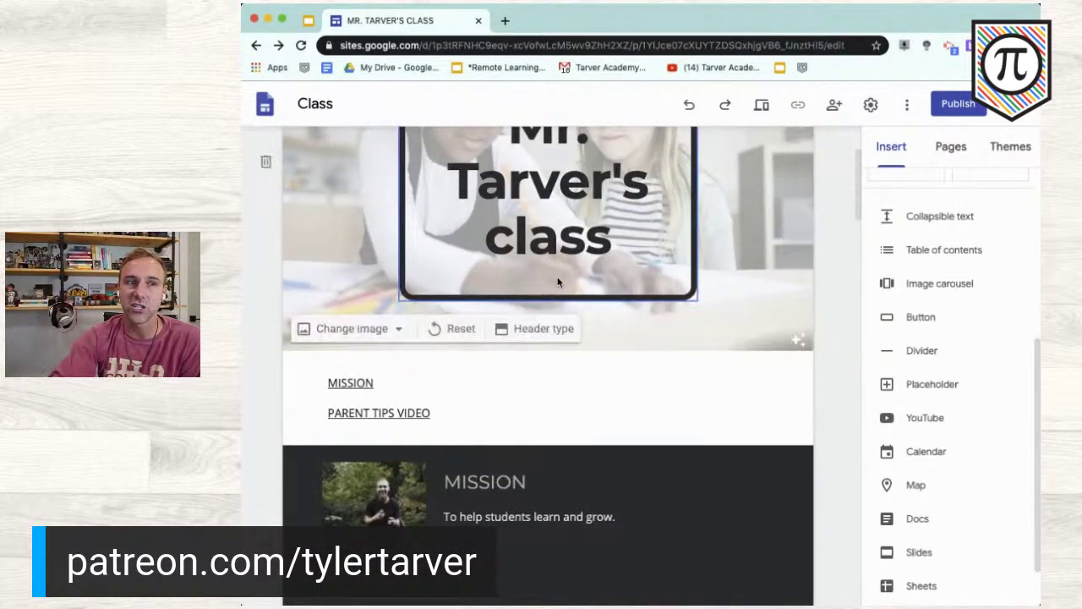
pyautogui.scroll(3, 558, 282)
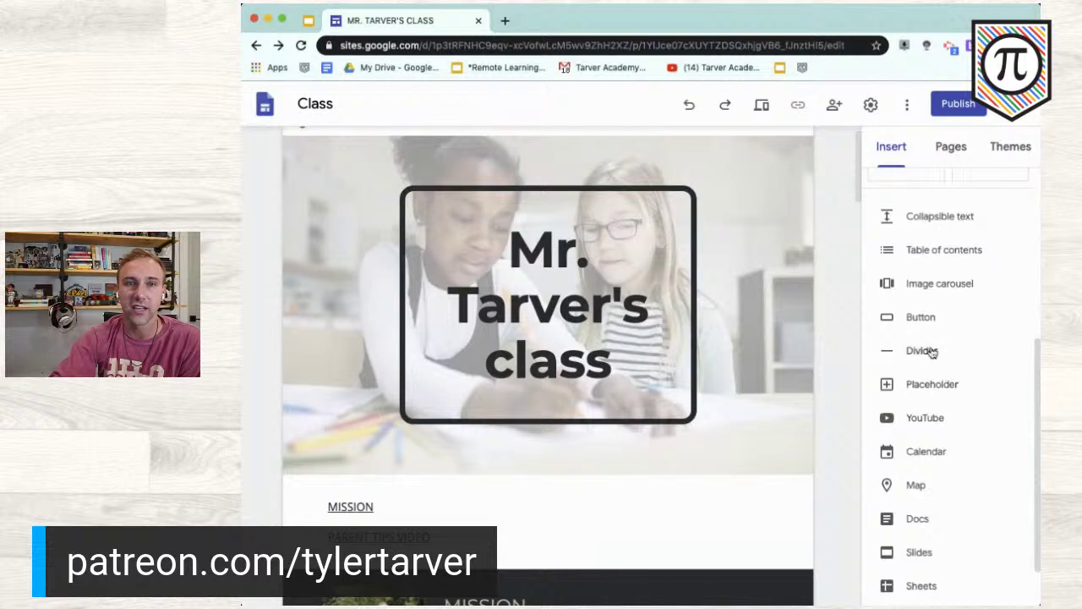
pyautogui.click(920, 316)
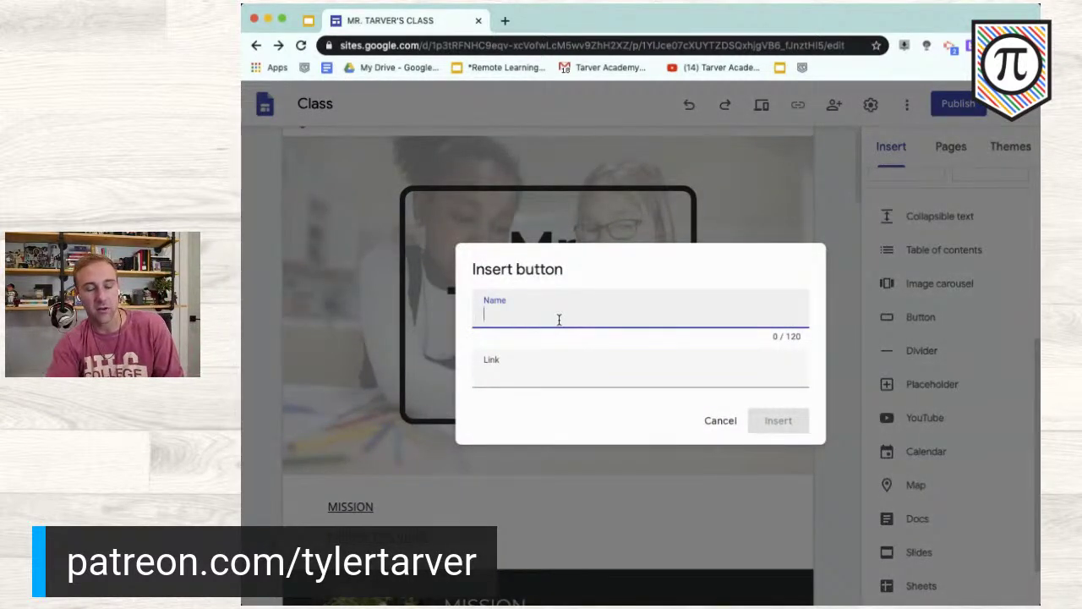
pyautogui.write('Google Resources')
pyautogui.press('Tab')
pyautogui.write('tar')
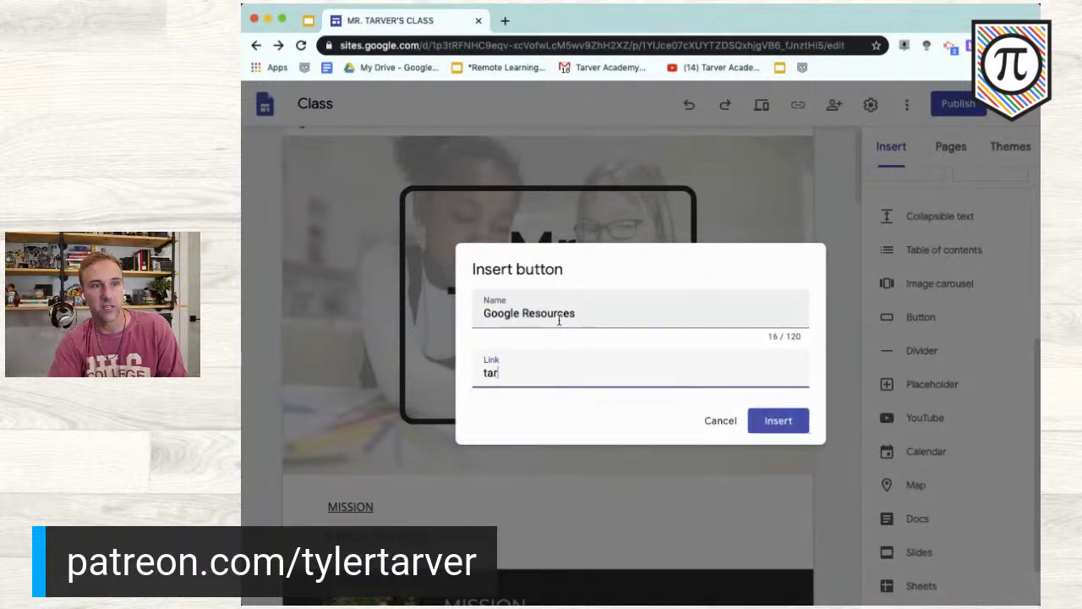
pyautogui.write('veracademy.com/google')
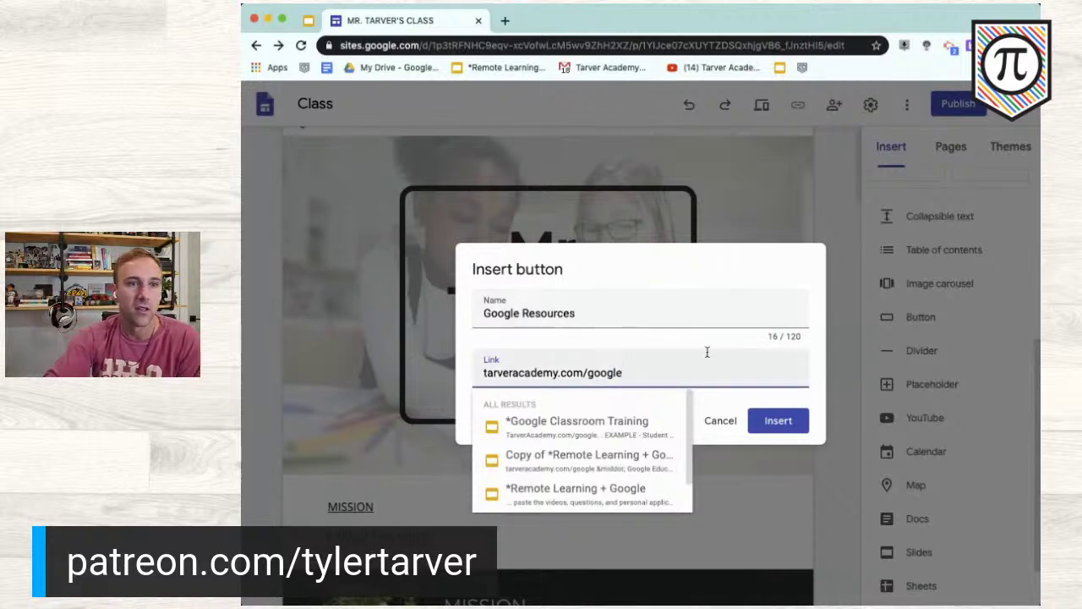
pyautogui.click(777, 420)
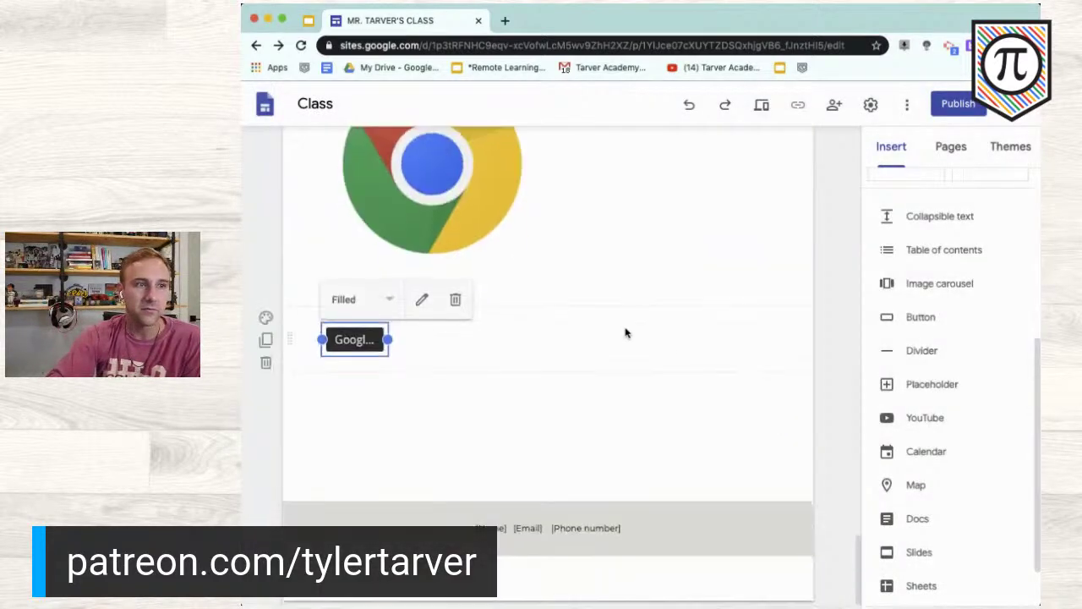
# Widen the Google Resources button beneath the image carousel until its full label fits
pyautogui.moveTo(387, 339); pyautogui.dragTo(490, 339)
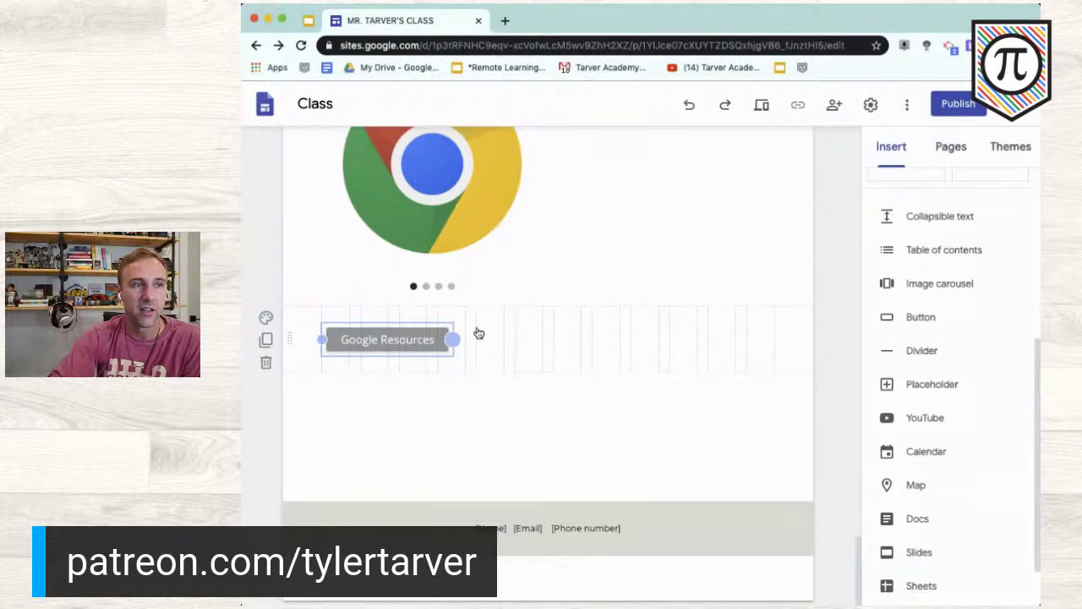
pyautogui.click(326, 382)
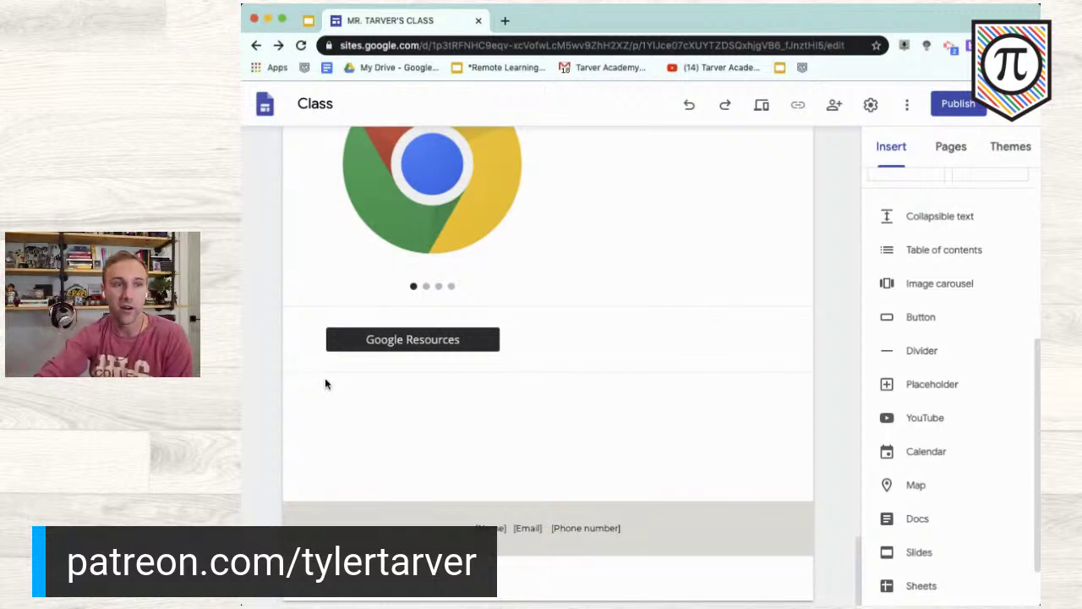
# Embed a calendar combining 1st period, Defense Against the DA 5, High School-3-Professional Development Room and History of Magic Year 4
pyautogui.scroll(-2, 934, 403)
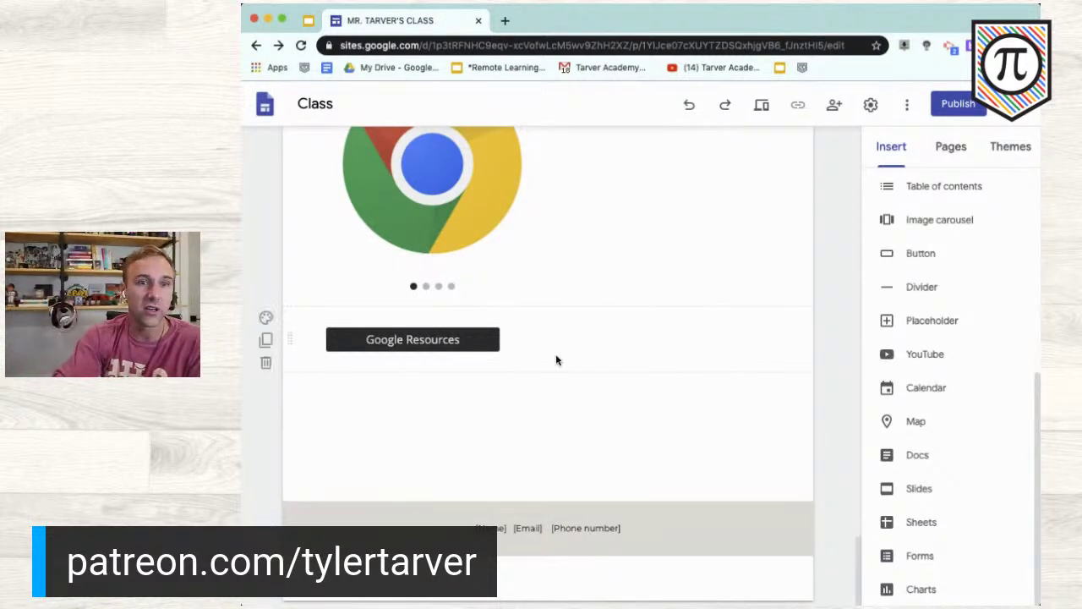
pyautogui.click(928, 388)
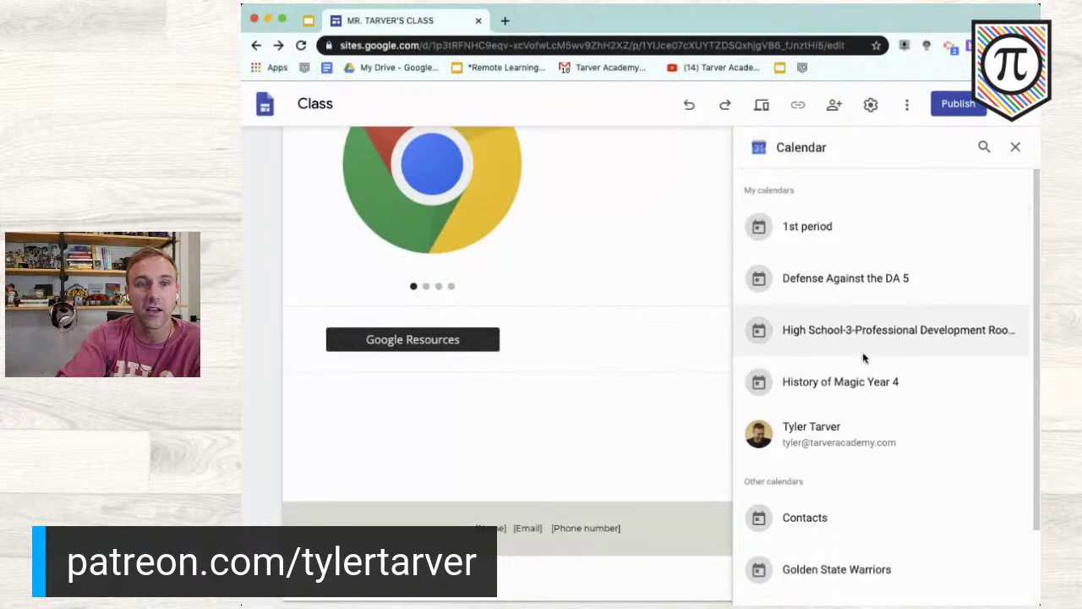
pyautogui.scroll(-1, 859, 400)
pyautogui.scroll(1, 859, 400)
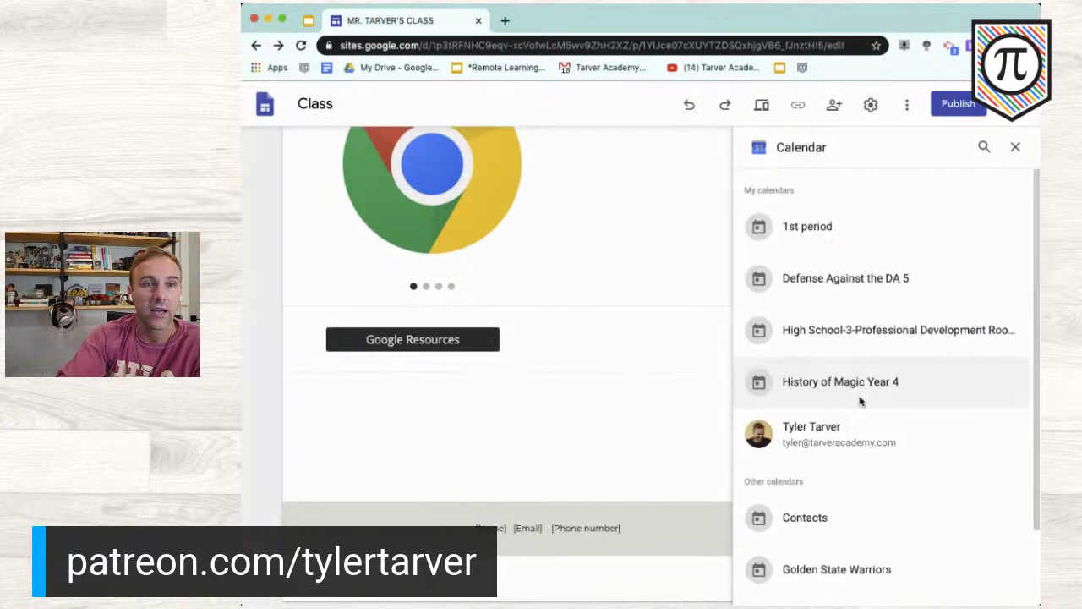
pyautogui.click(858, 391)
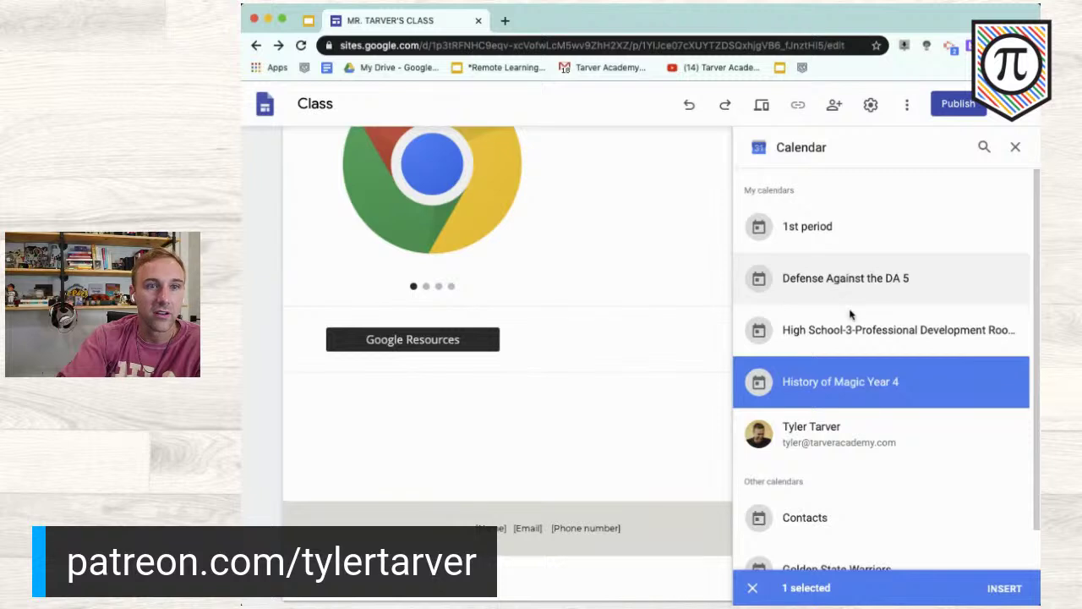
pyautogui.click(839, 272)
pyautogui.click(836, 246)
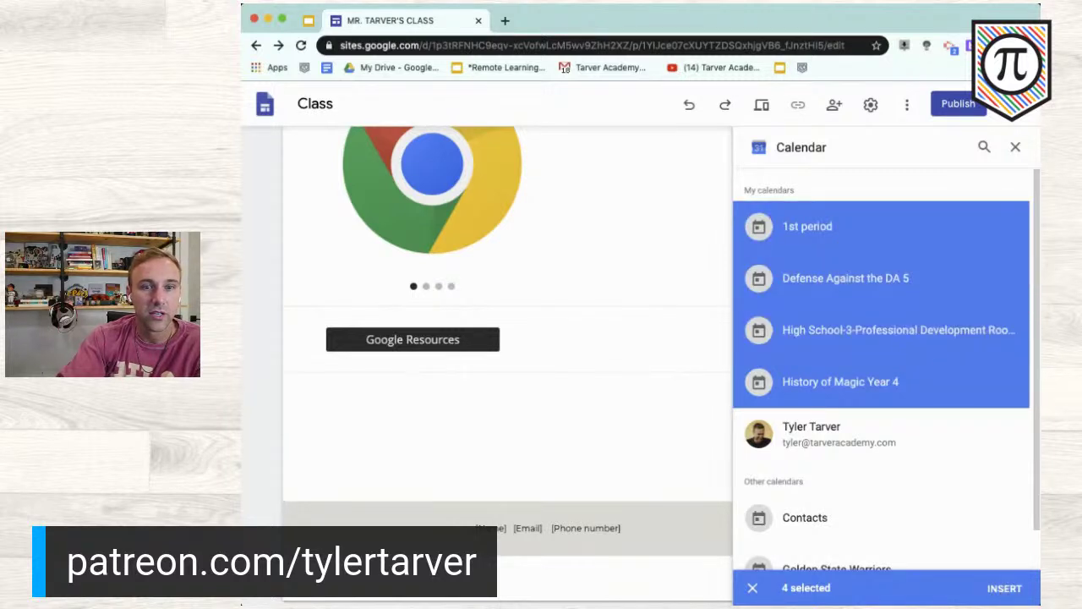
pyautogui.click(1004, 588)
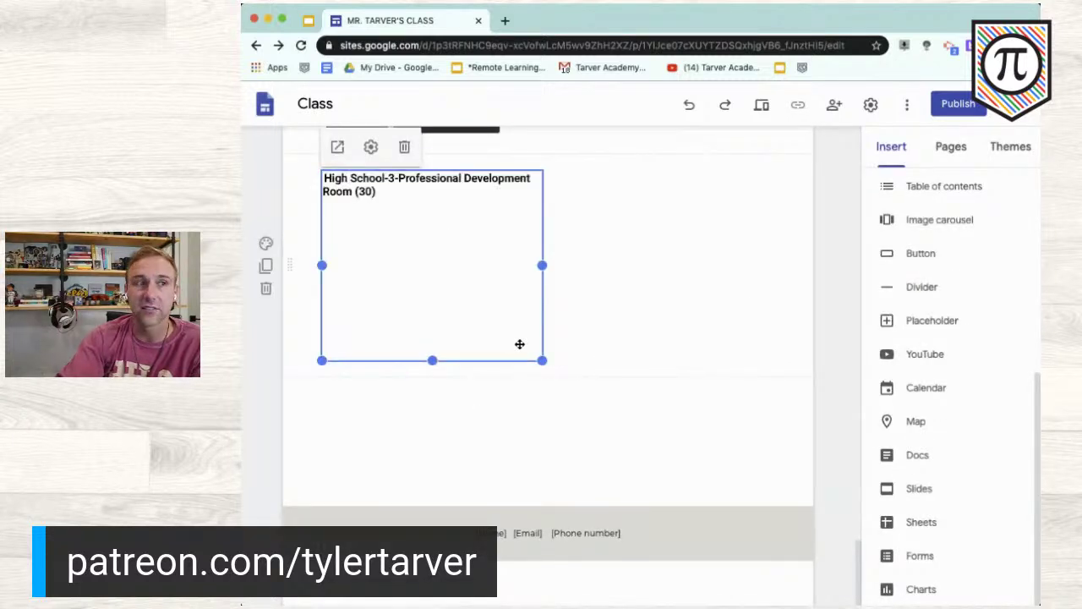
# Enlarge the embedded calendar proportionally to the full content width of its section and check its agenda
pyautogui.moveTo(544, 361); pyautogui.dragTo(781, 513)
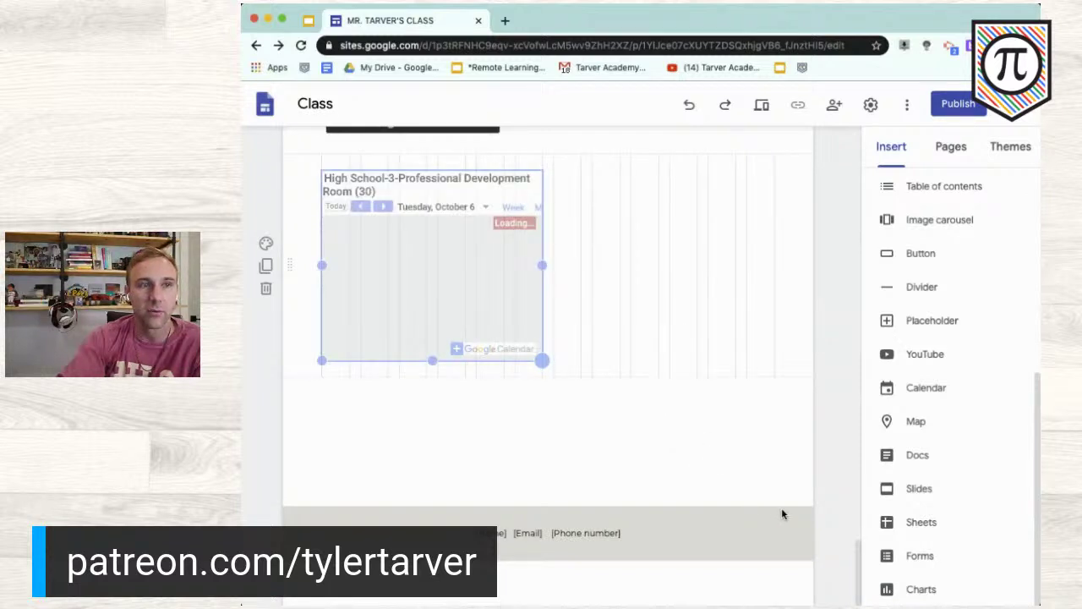
pyautogui.moveTo(782, 511); pyautogui.dragTo(710, 490)
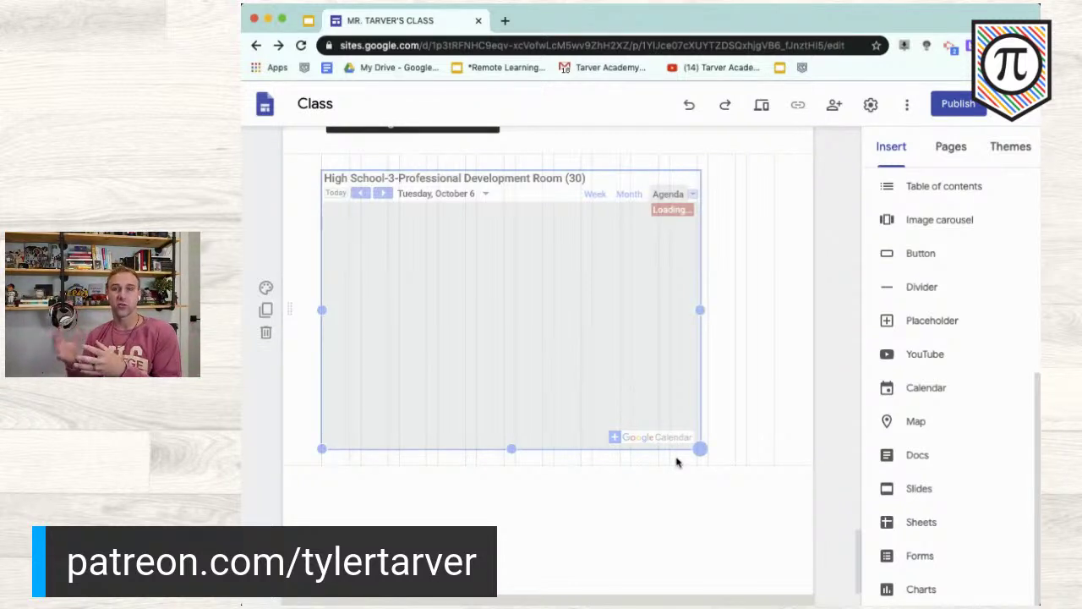
pyautogui.moveTo(676, 462); pyautogui.dragTo(676, 457)
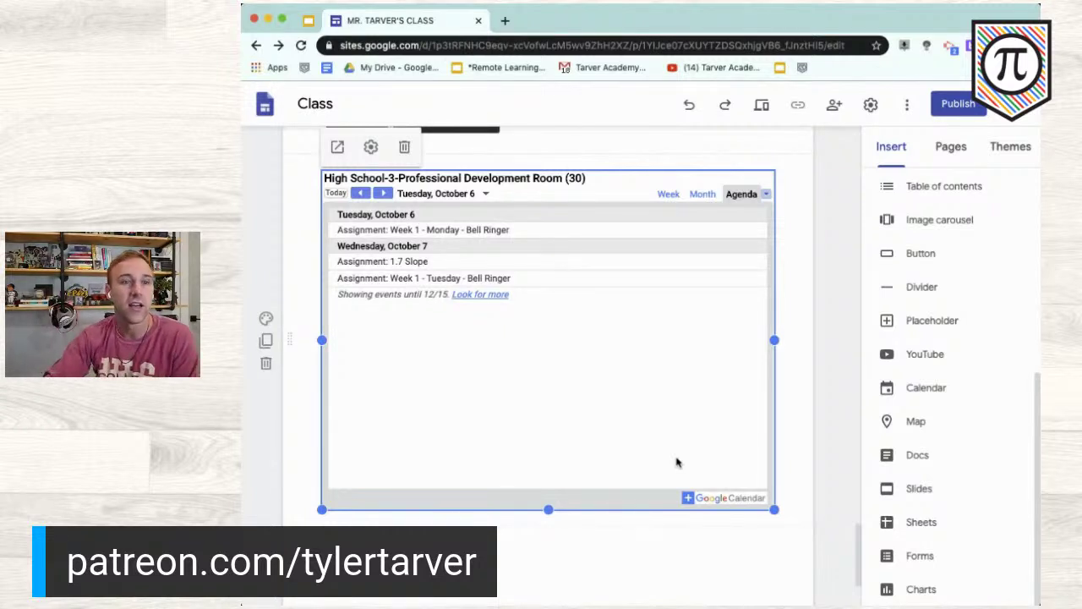
pyautogui.click(307, 214)
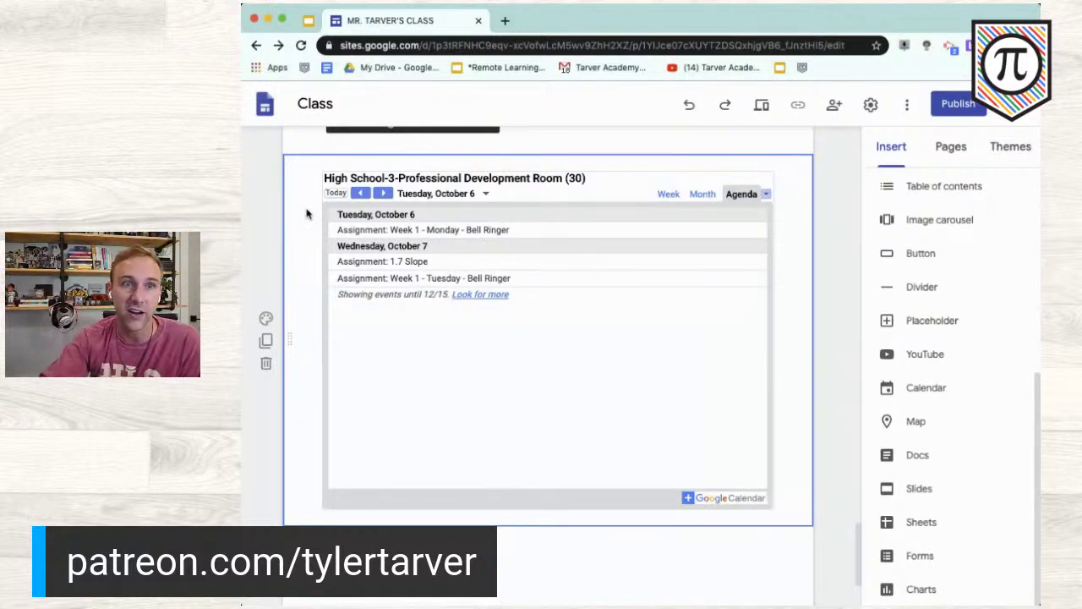
pyautogui.scroll(-3, 307, 214)
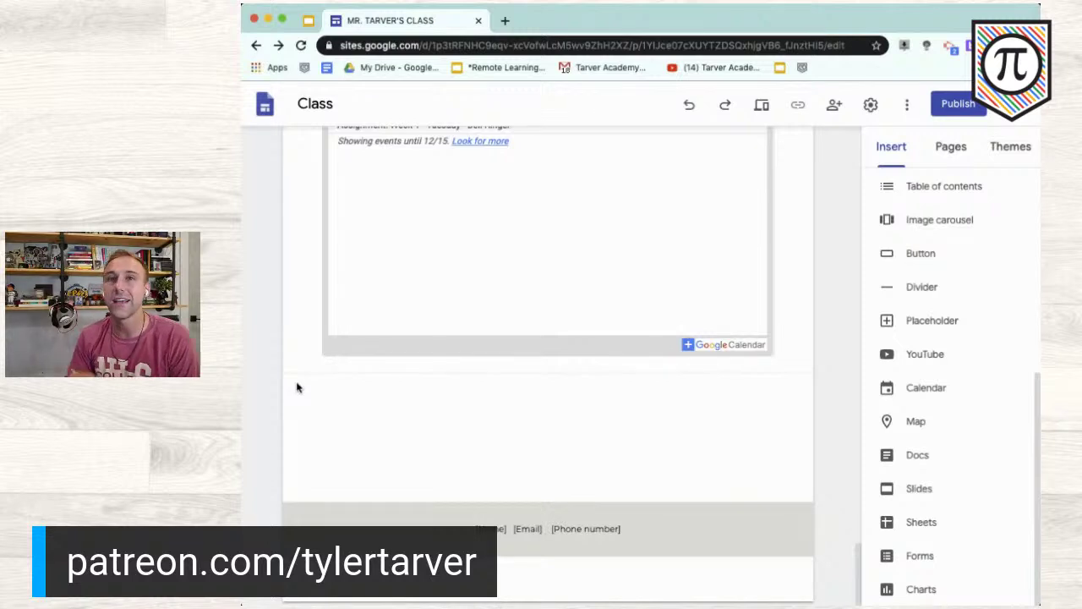
pyautogui.click(382, 273)
pyautogui.scroll(2, 704, 148)
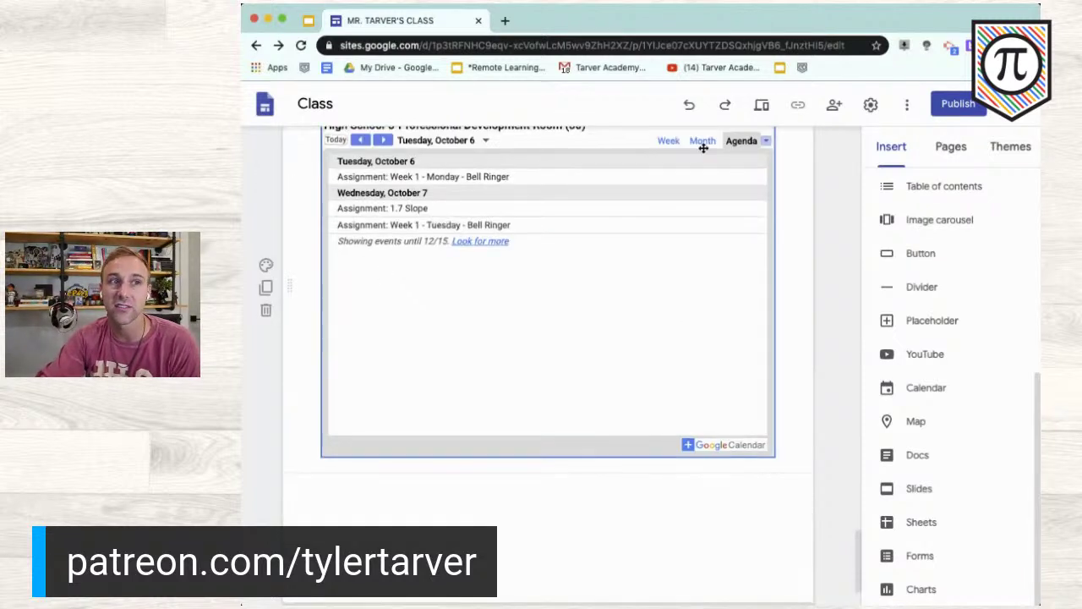
pyautogui.scroll(1, 392, 255)
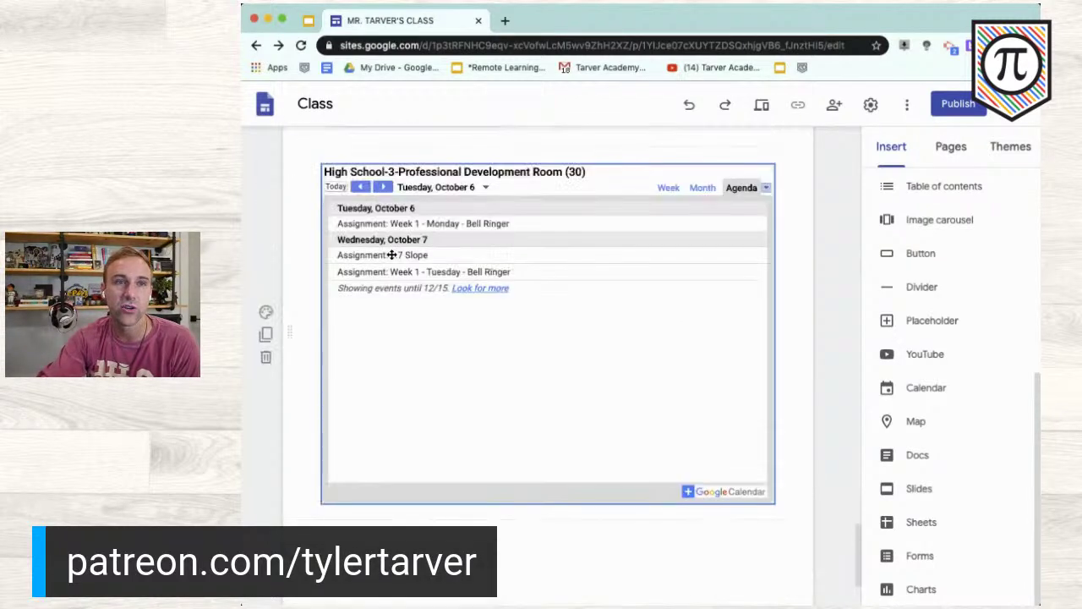
pyautogui.scroll(1, 391, 254)
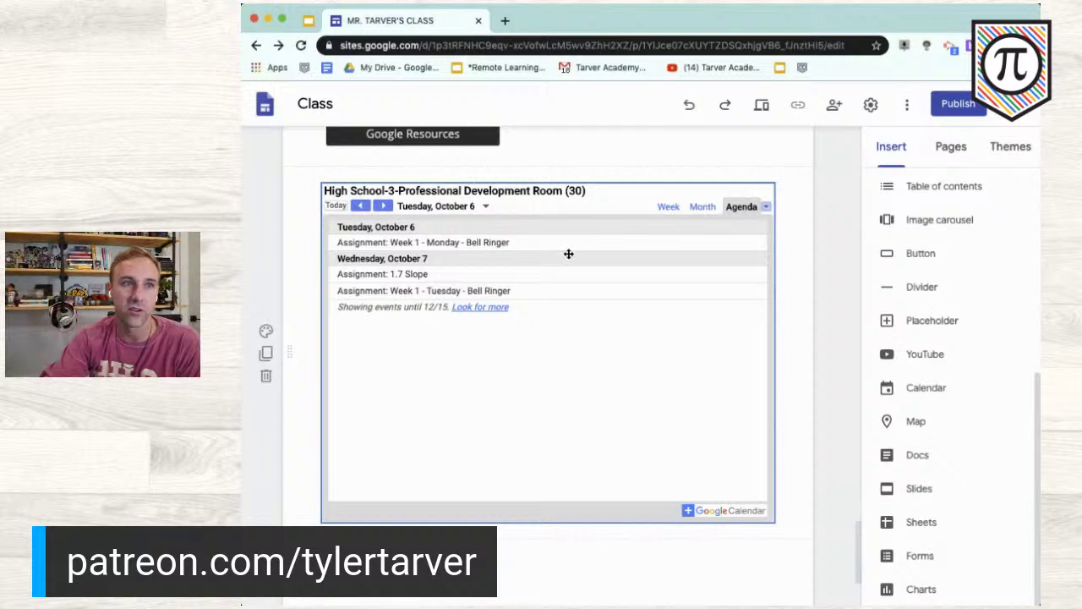
# Embed the Skill Checklist document from Google Docs below the calendar
pyautogui.scroll(-3, 483, 254)
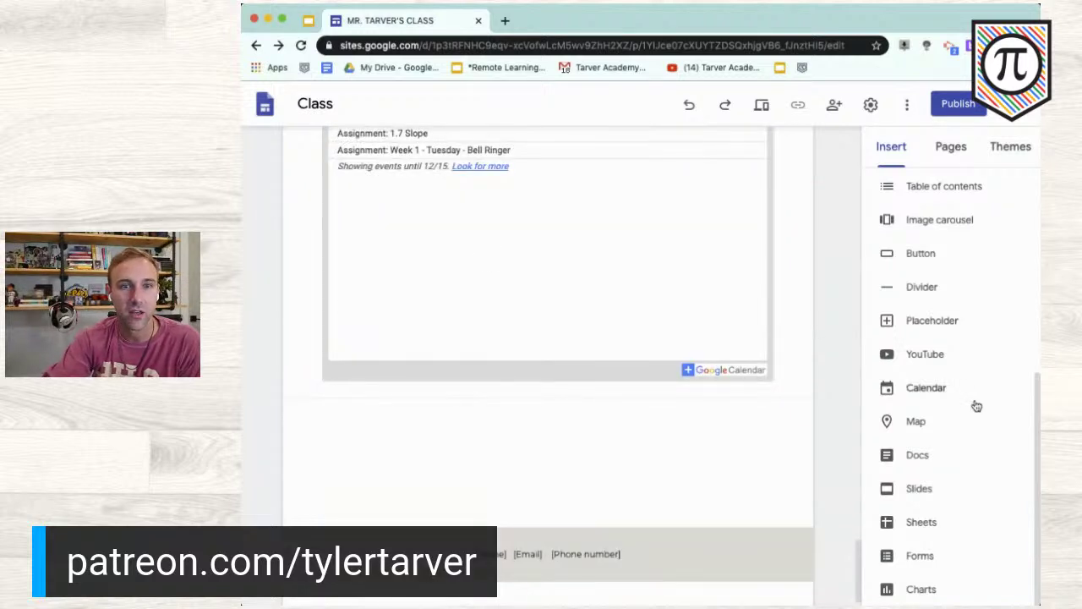
pyautogui.click(925, 457)
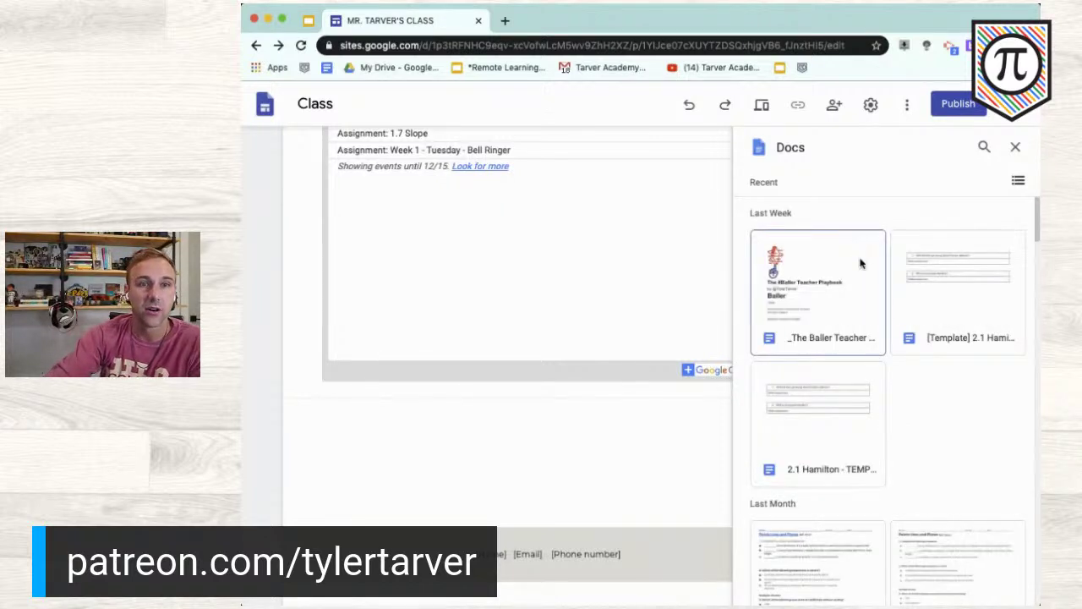
pyautogui.scroll(-5, 908, 390)
pyautogui.scroll(-5, 908, 391)
pyautogui.scroll(-1, 908, 391)
pyautogui.click(842, 325)
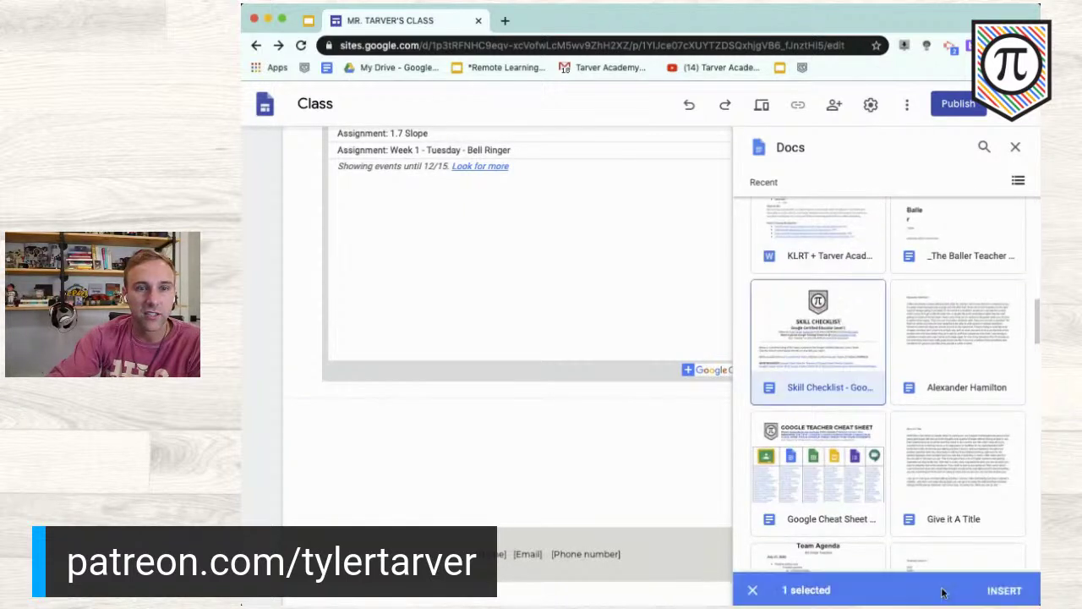
pyautogui.click(1008, 590)
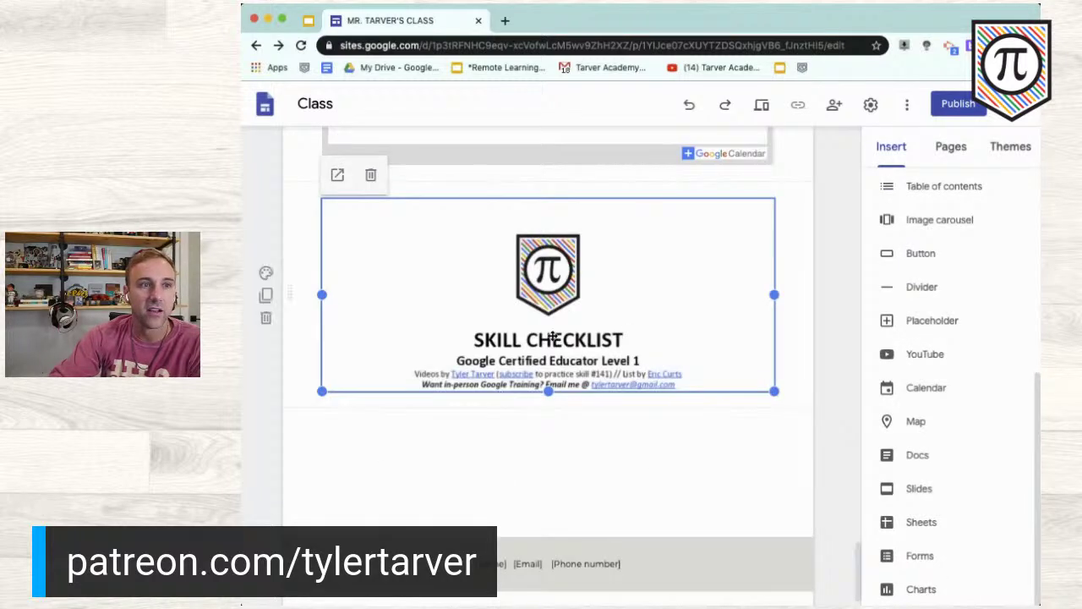
pyautogui.scroll(-1, 552, 336)
pyautogui.click(252, 387)
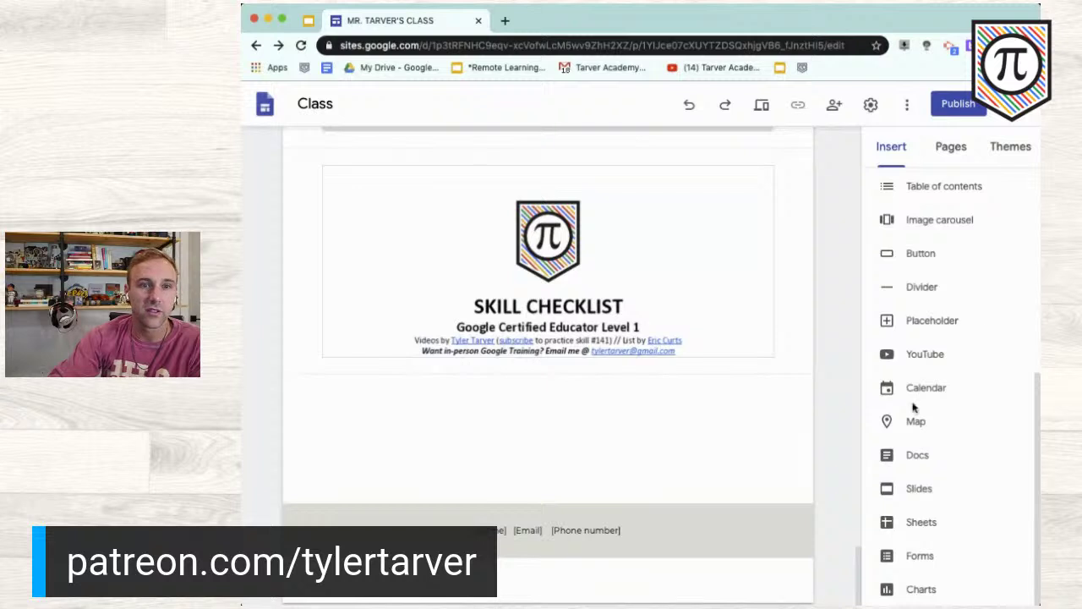
# Embed the Google Cheat Sheet document from Google Docs below the Skill Checklist
pyautogui.click(917, 455)
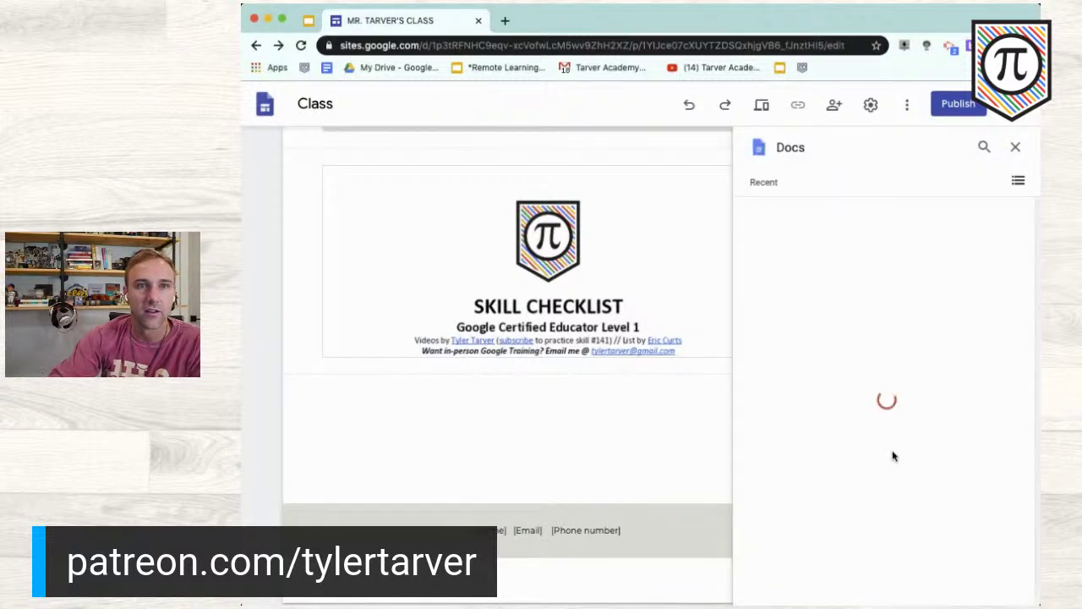
pyautogui.scroll(-10, 891, 457)
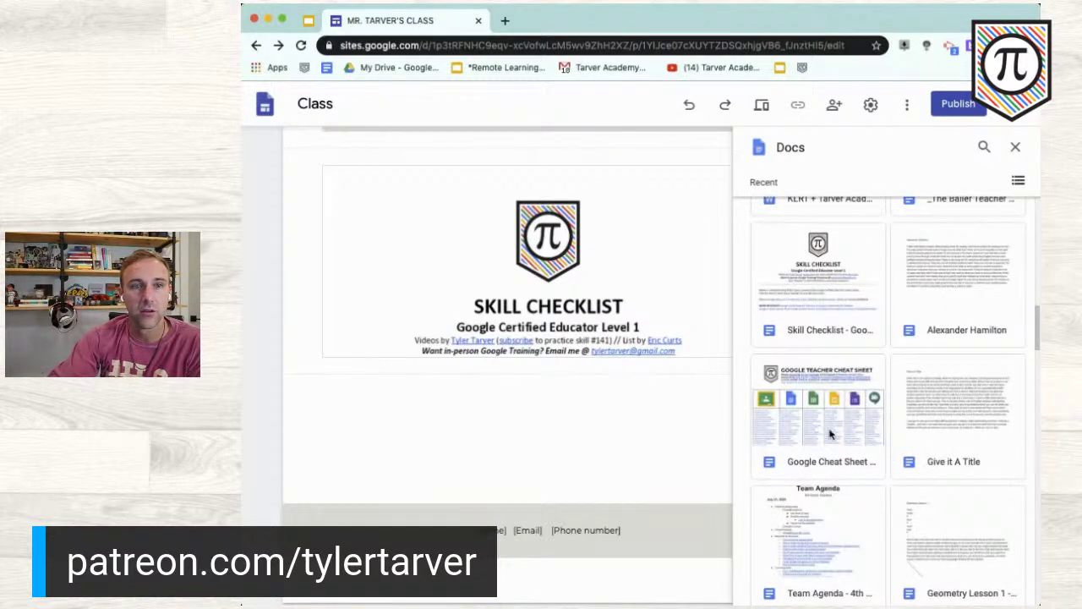
pyautogui.click(863, 418)
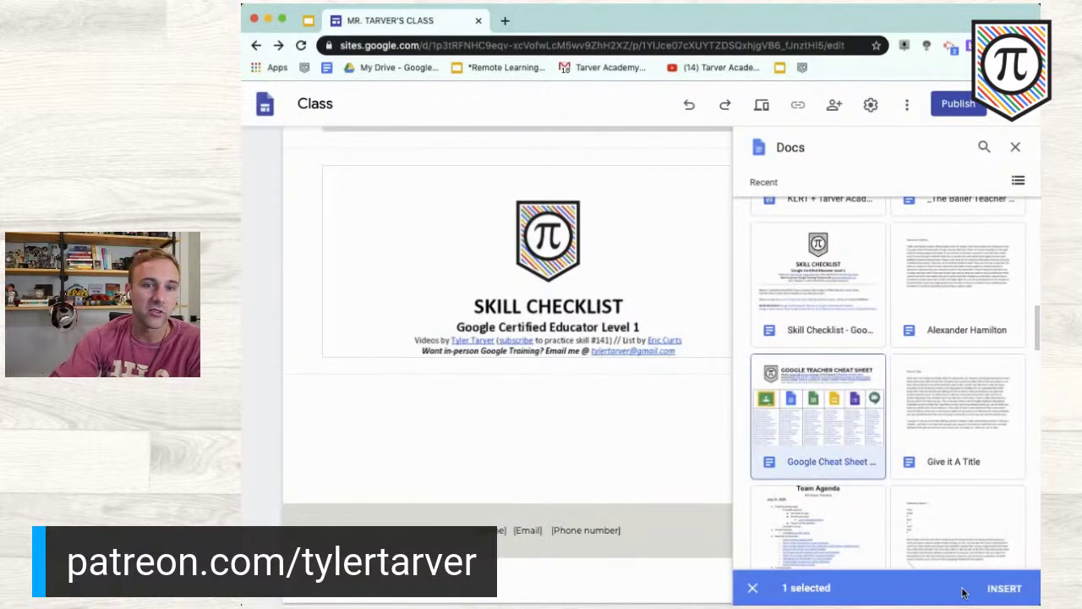
pyautogui.click(1006, 590)
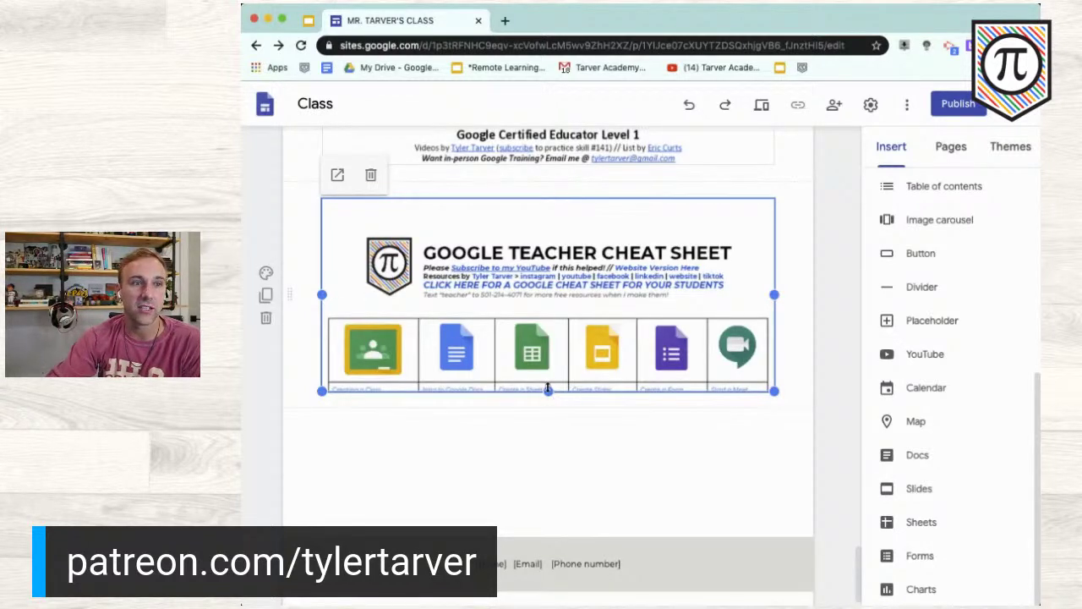
# Extend the height of the embedded Google Teacher Cheat Sheet down past its subject resources table and review the whole document
pyautogui.moveTo(548, 389); pyautogui.dragTo(545, 533)
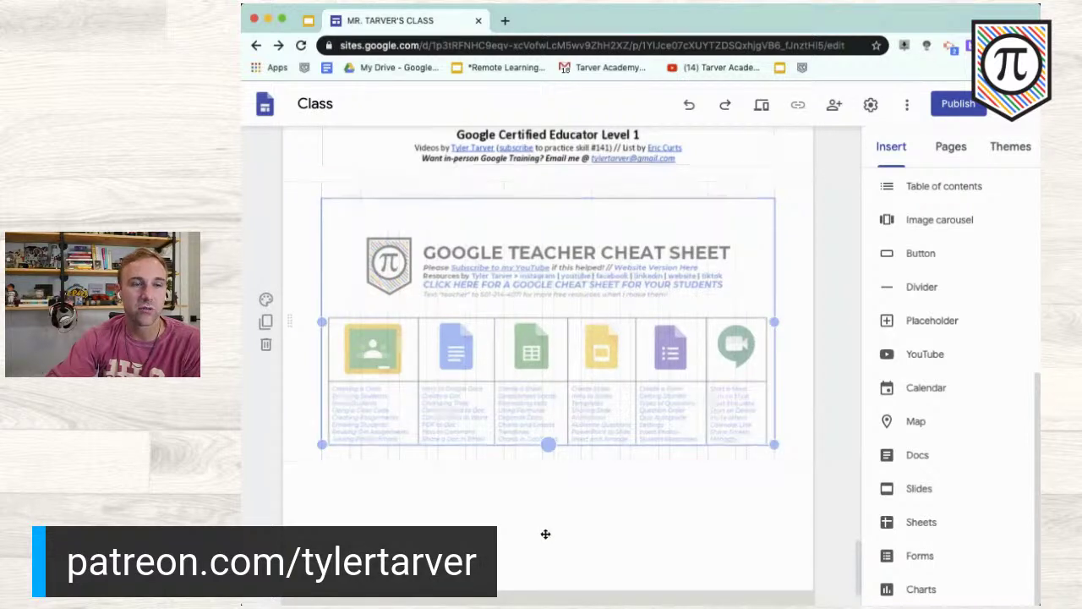
pyautogui.moveTo(550, 437); pyautogui.dragTo(550, 459)
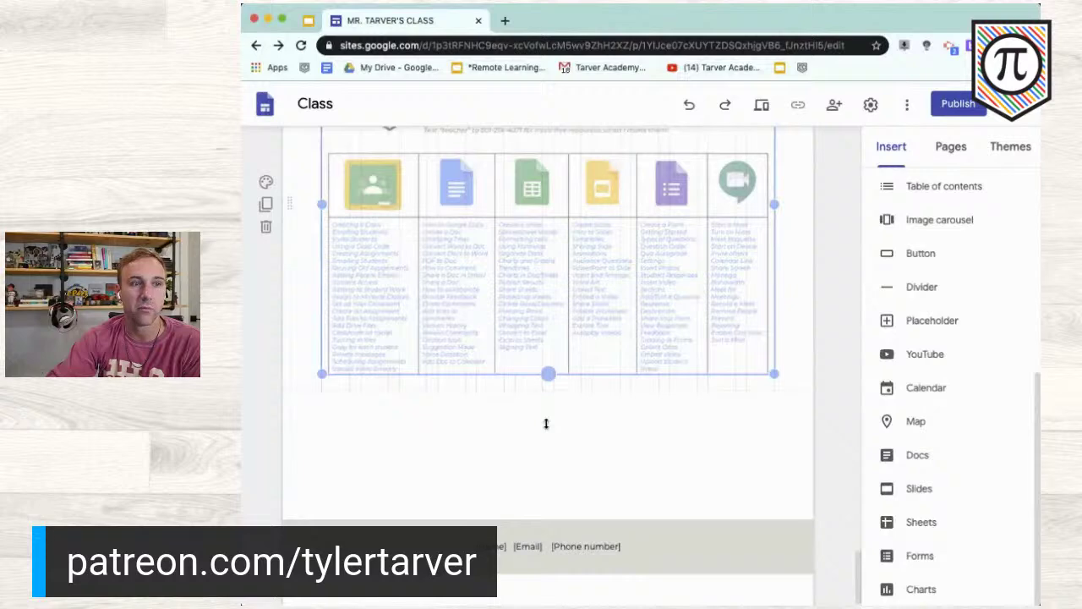
pyautogui.moveTo(548, 372); pyautogui.dragTo(550, 449)
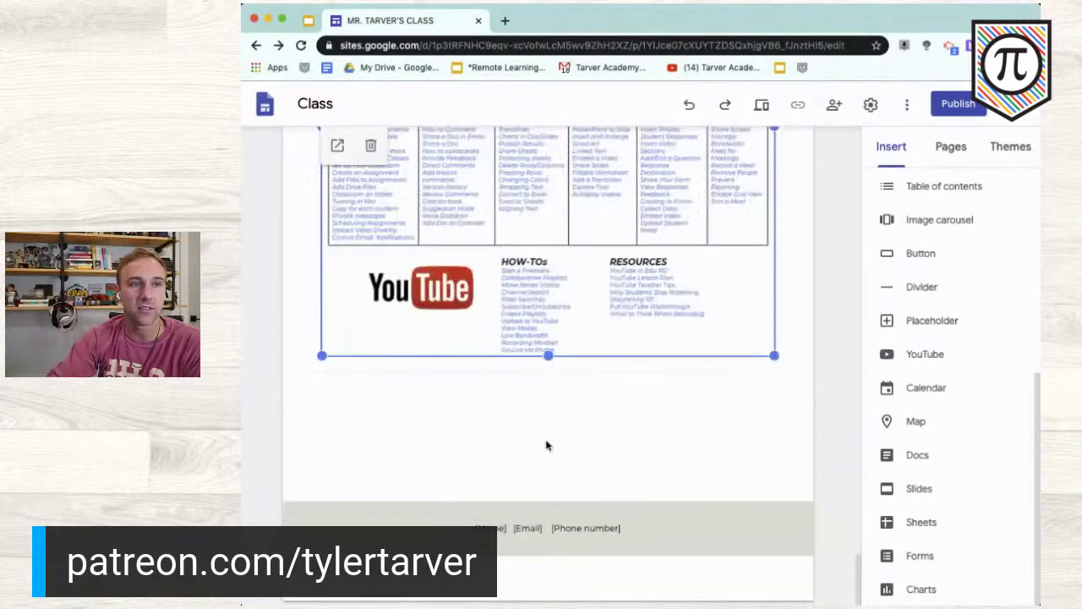
pyautogui.moveTo(550, 355); pyautogui.dragTo(546, 449)
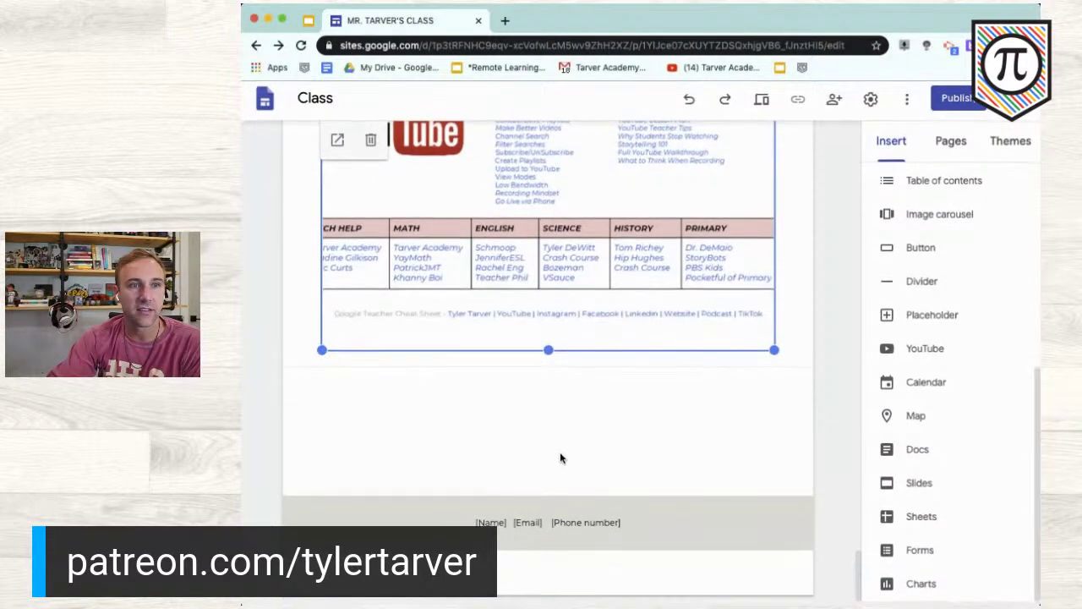
pyautogui.moveTo(549, 356); pyautogui.dragTo(552, 437)
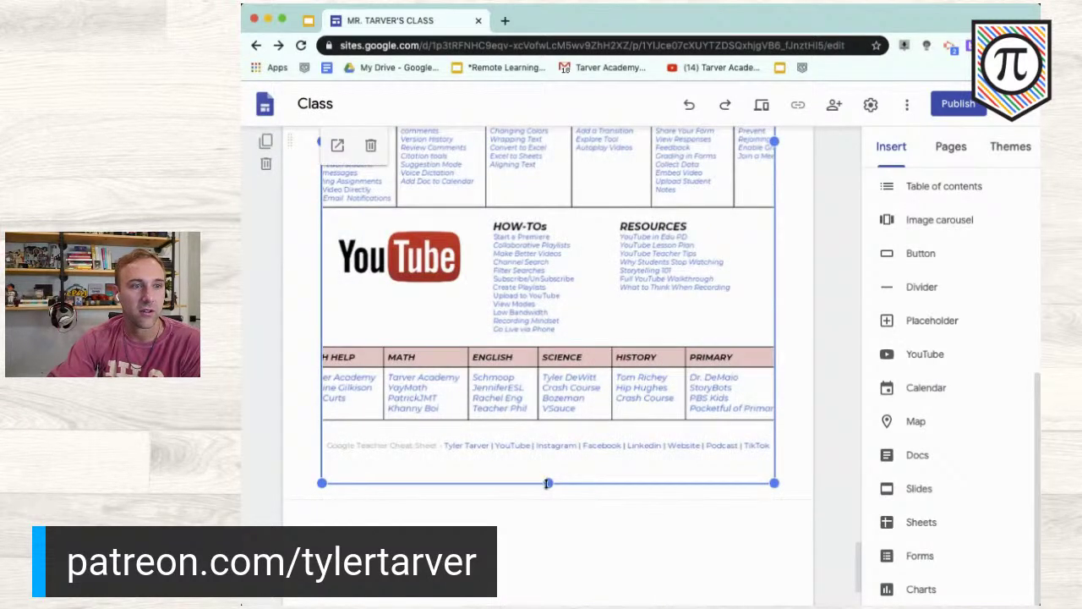
pyautogui.moveTo(549, 482); pyautogui.dragTo(545, 404)
pyautogui.moveTo(554, 441); pyautogui.dragTo(561, 459)
pyautogui.scroll(5, 558, 459)
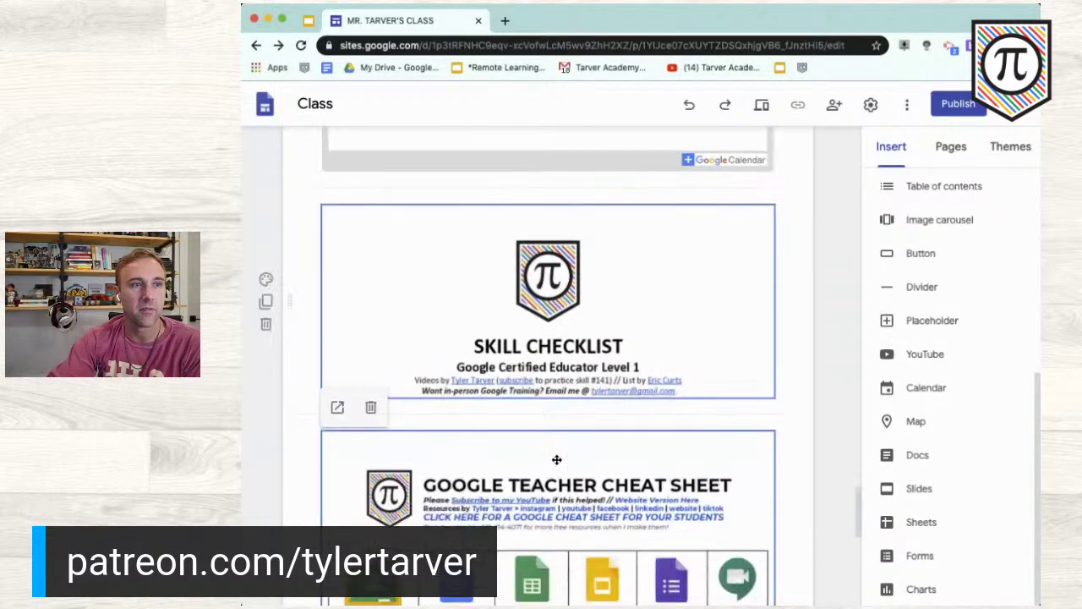
pyautogui.scroll(-5, 556, 459)
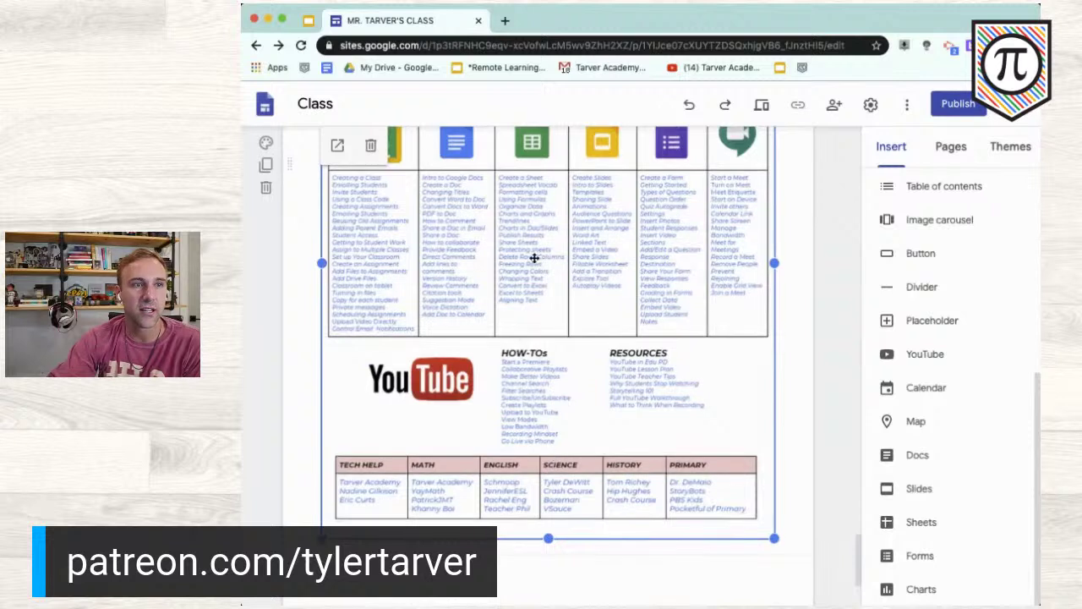
pyautogui.scroll(-3, 534, 496)
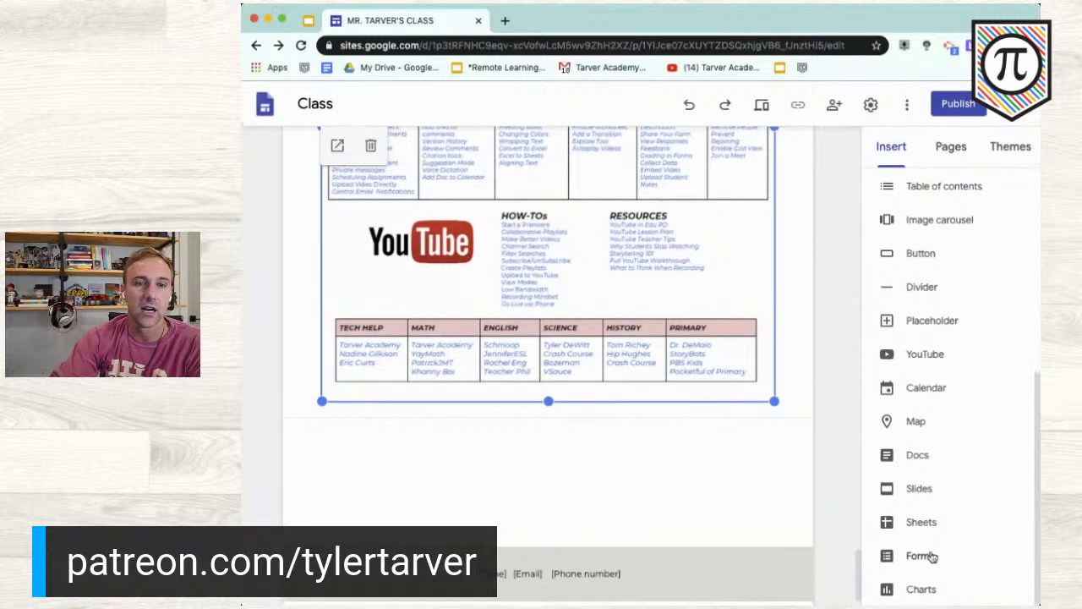
# Embed two Google Forms below the cheat sheet: the "Google Forms with t..." form and the Multi-Step Equations Review form
pyautogui.click(920, 555)
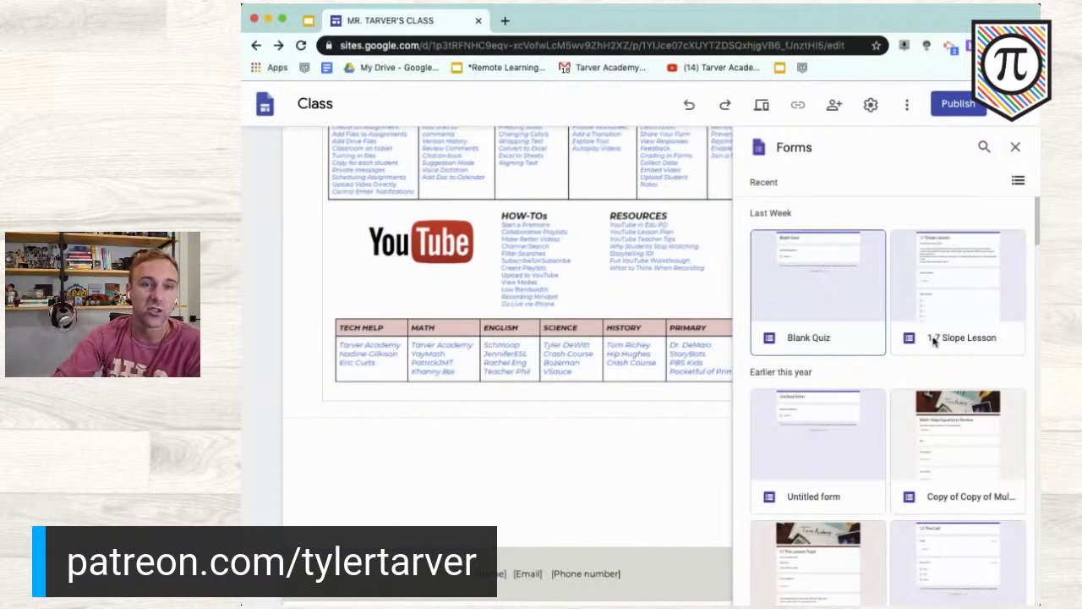
pyautogui.scroll(-2, 939, 346)
pyautogui.scroll(-6, 939, 347)
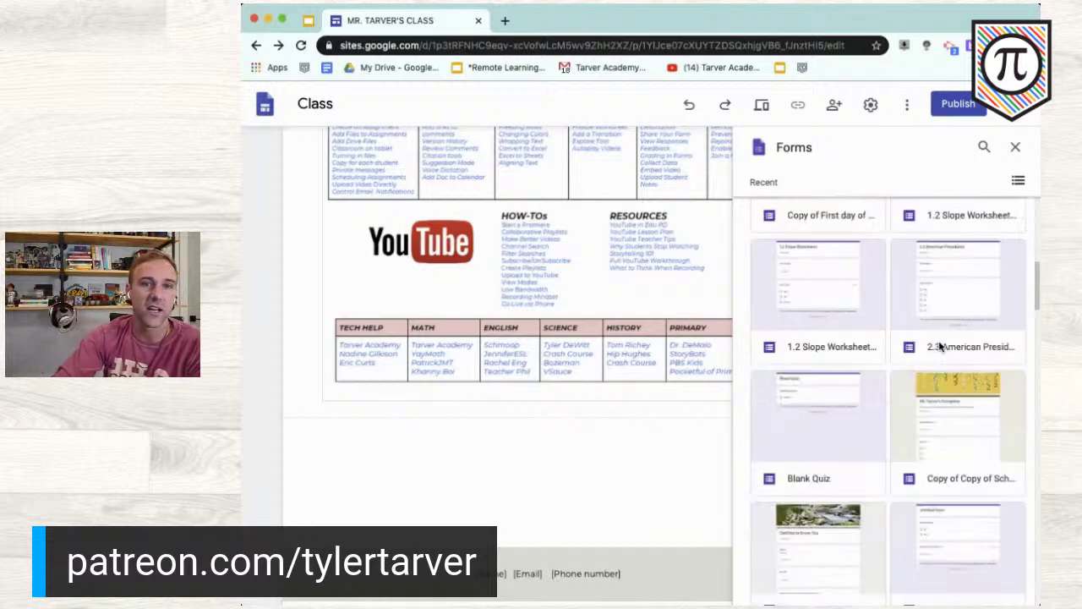
pyautogui.scroll(-1, 939, 346)
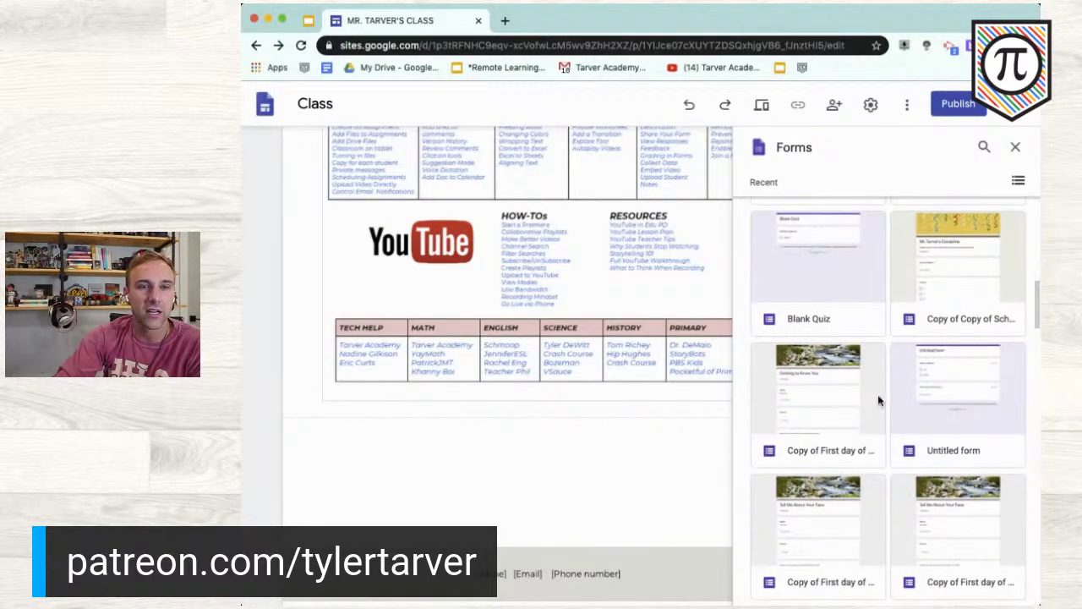
pyautogui.scroll(-3, 897, 426)
pyautogui.scroll(-2, 898, 441)
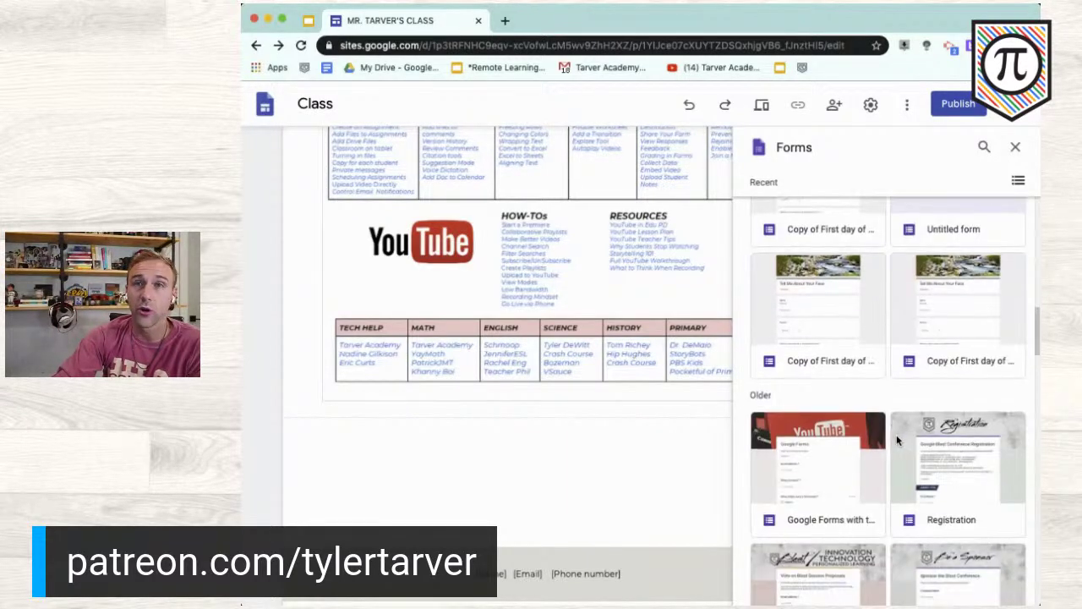
pyautogui.scroll(-3, 894, 435)
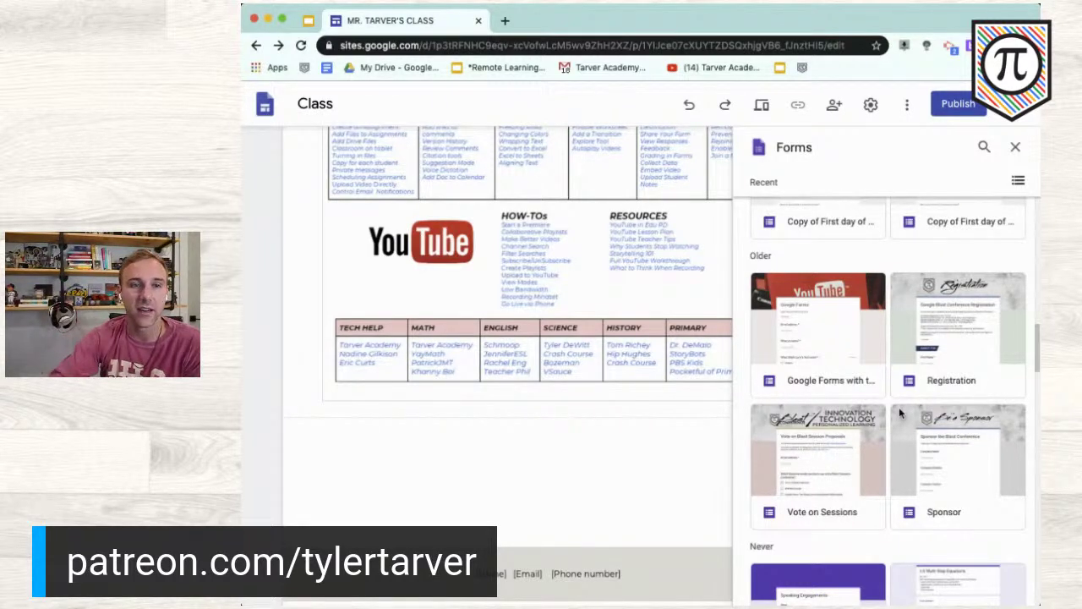
pyautogui.scroll(-2, 901, 413)
pyautogui.scroll(3, 903, 436)
pyautogui.scroll(1, 904, 437)
pyautogui.scroll(-3, 904, 436)
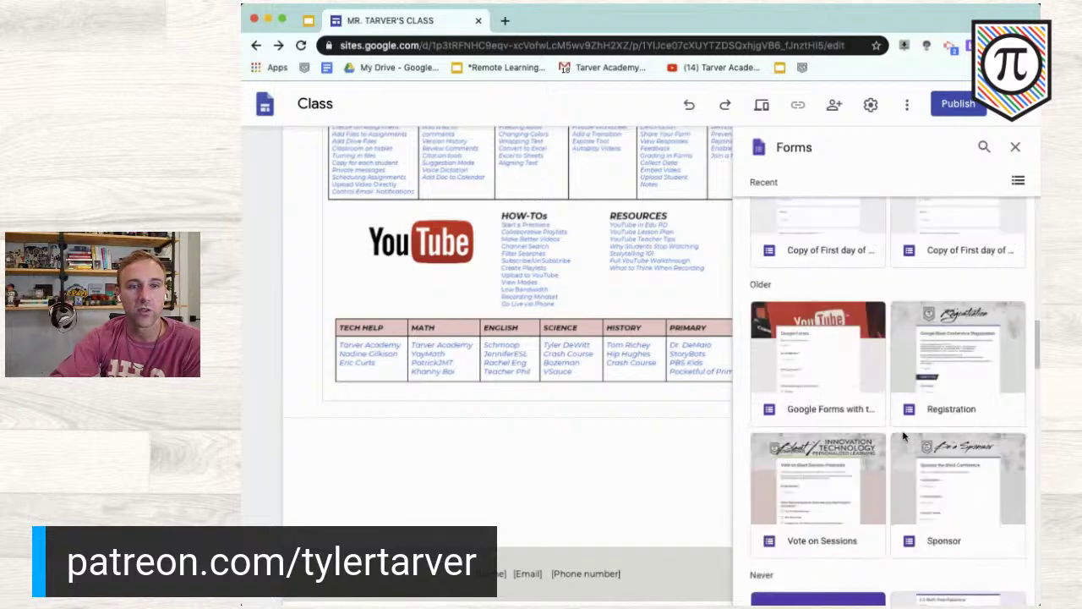
pyautogui.click(826, 369)
pyautogui.scroll(1, 826, 369)
pyautogui.scroll(5, 826, 369)
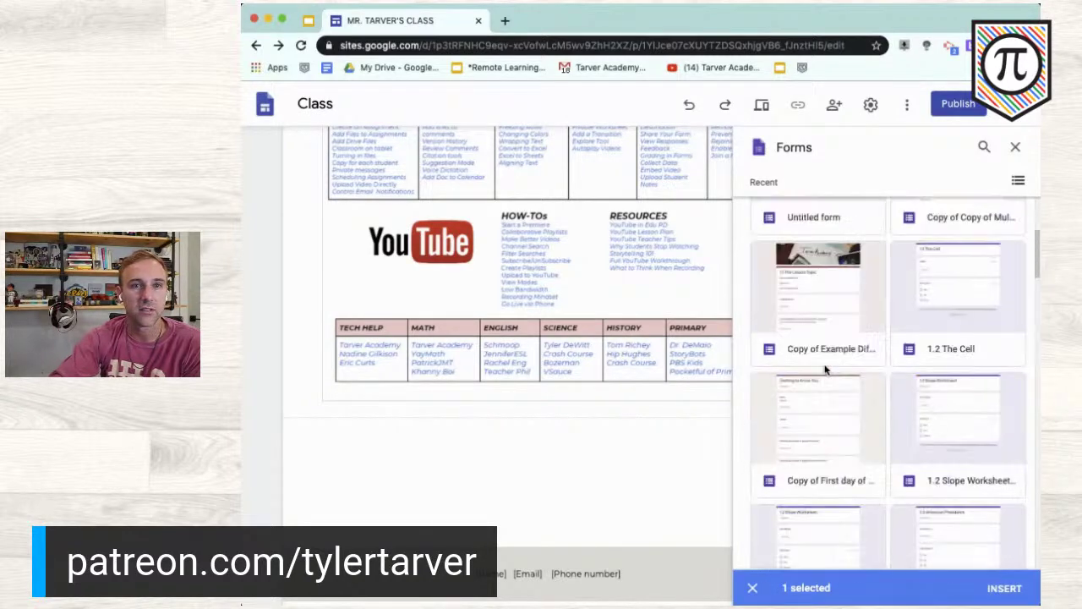
pyautogui.scroll(-1, 829, 447)
pyautogui.click(829, 446)
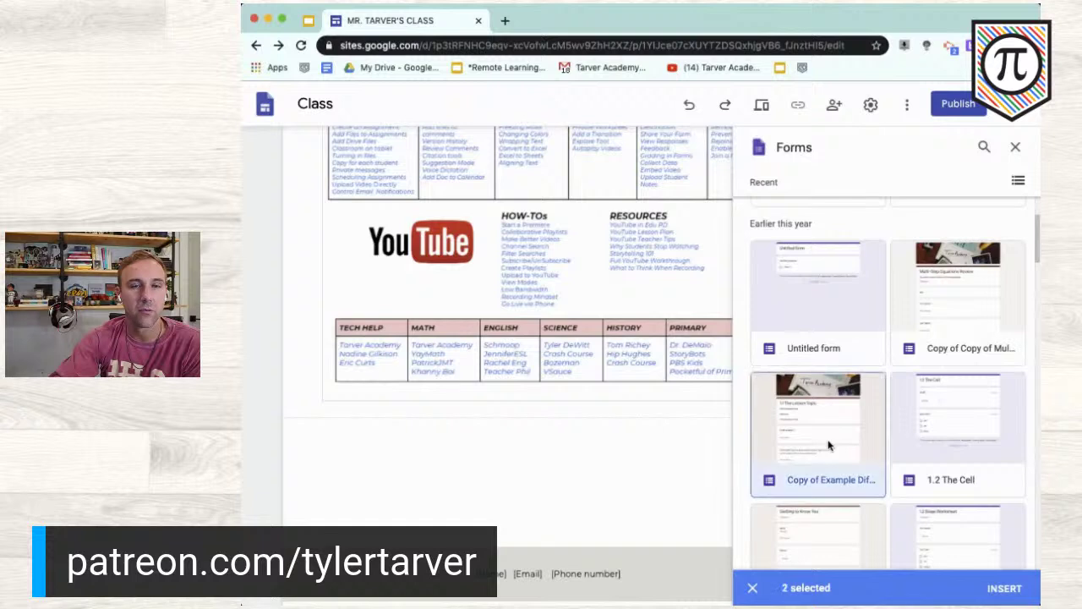
pyautogui.click(1004, 588)
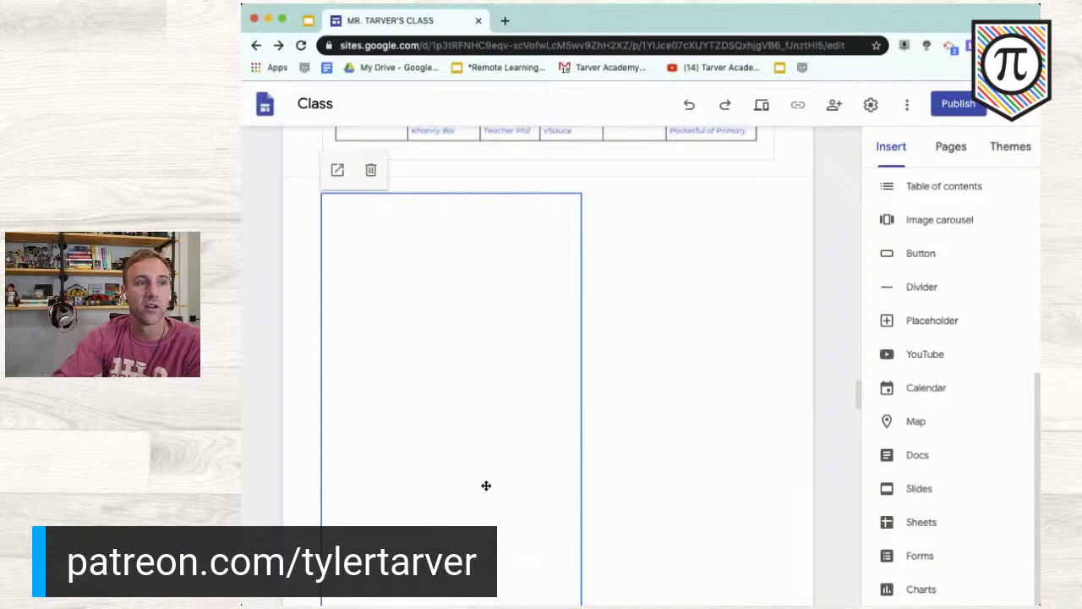
# Widen the first embedded form to the full content width of its section and check the Multi-Step Equations Review form below it
pyautogui.scroll(-10, 486, 486)
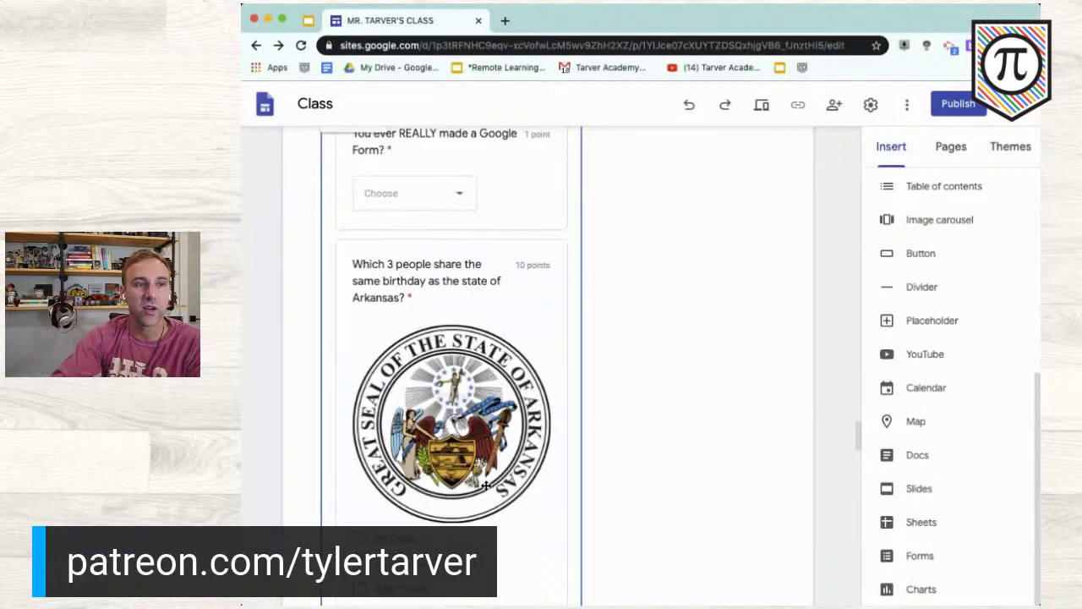
pyautogui.scroll(-10, 486, 486)
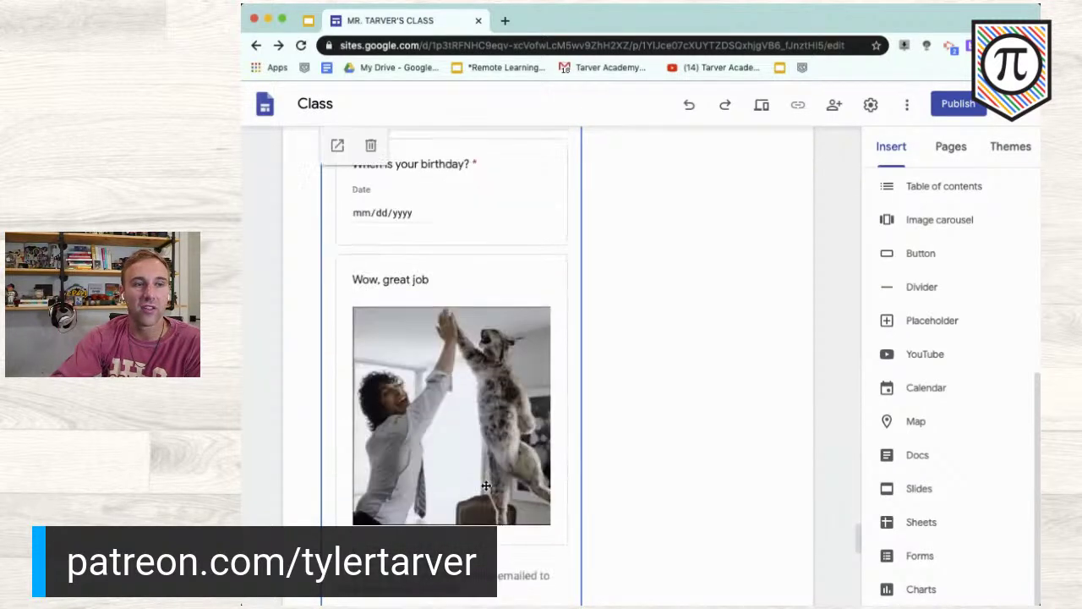
pyautogui.scroll(-5, 486, 485)
pyautogui.scroll(6, 484, 483)
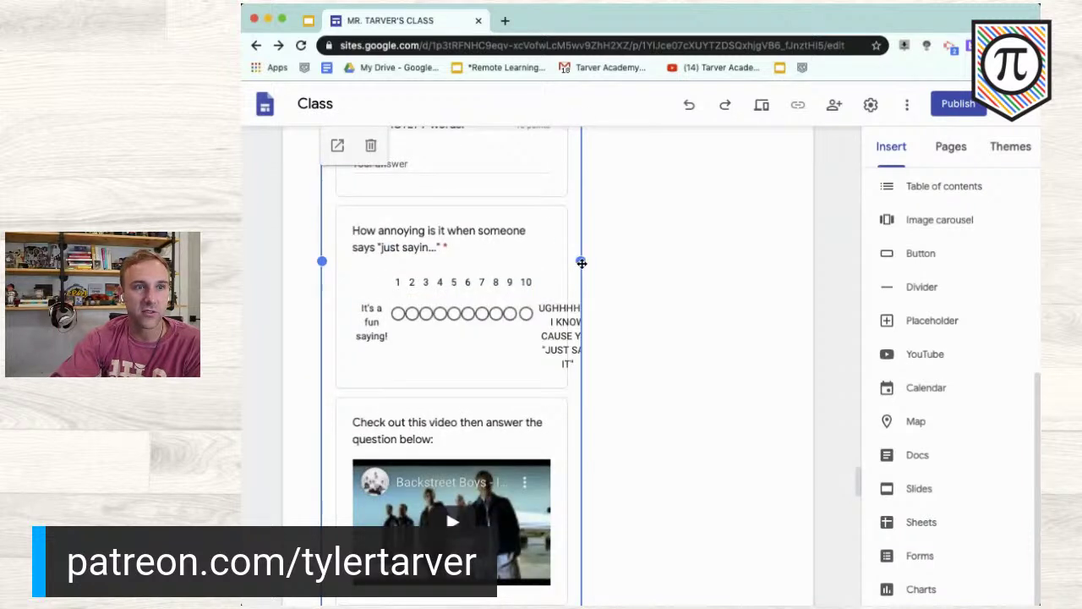
pyautogui.moveTo(581, 261); pyautogui.dragTo(771, 265)
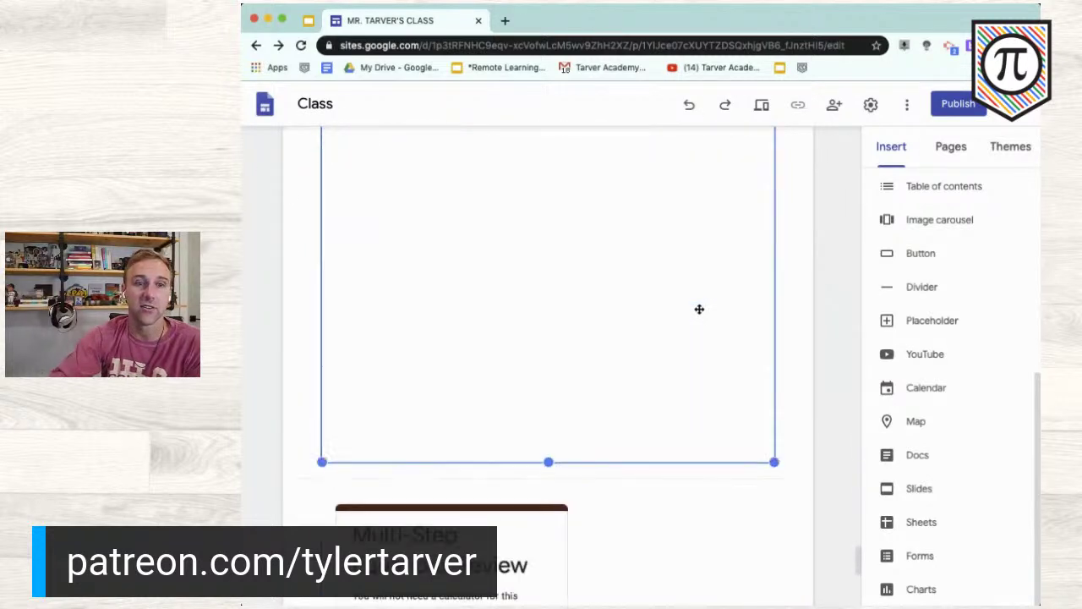
pyautogui.click(541, 309)
pyautogui.scroll(3, 542, 309)
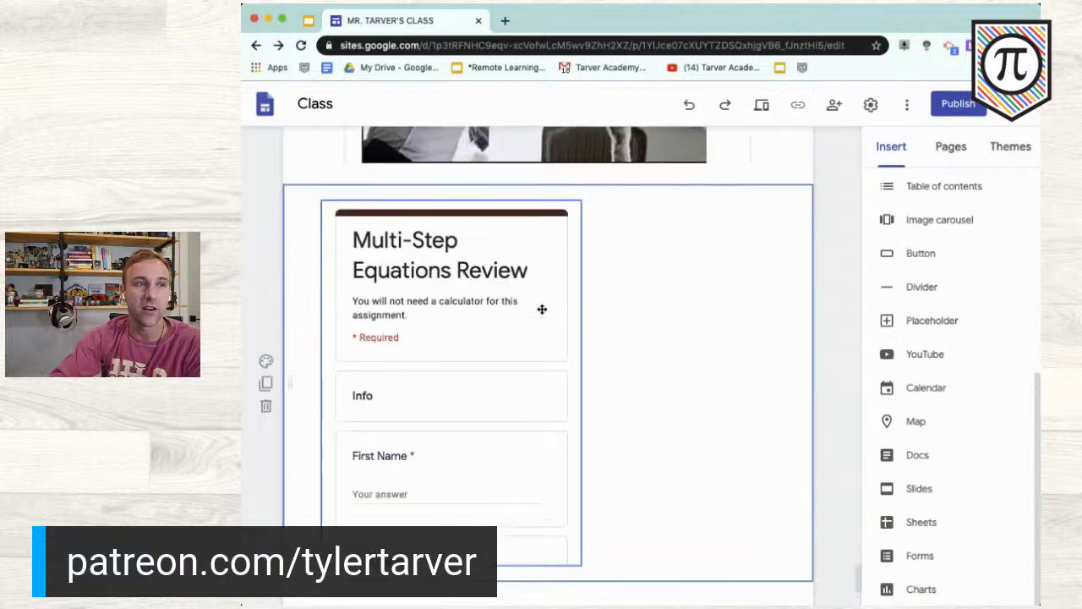
pyautogui.scroll(-2, 542, 309)
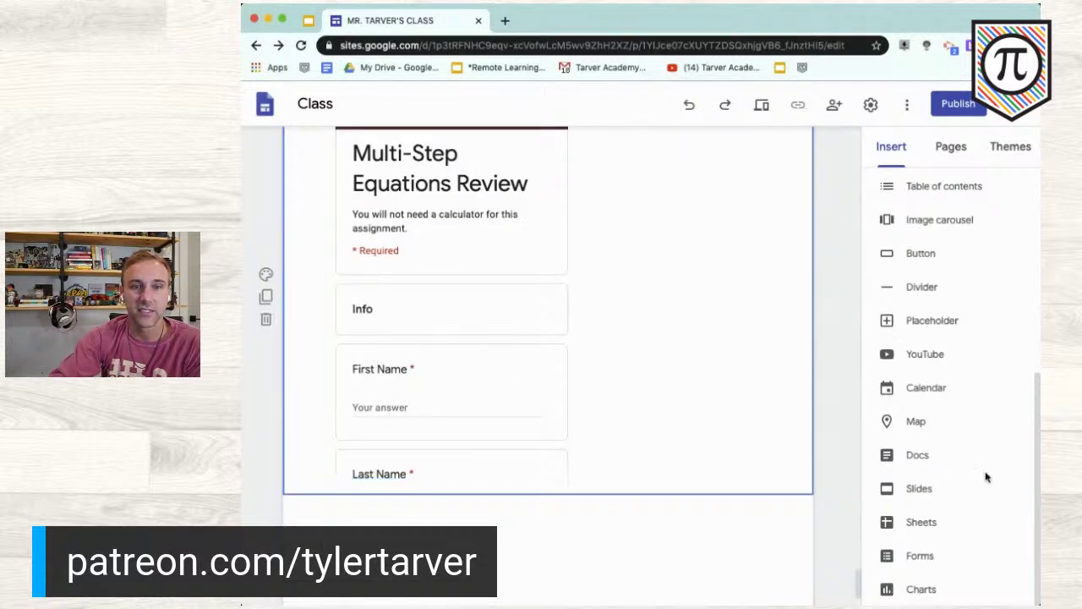
# Try to insert a chart from last week's "Copy of greatest pe..." spreadsheet below the embedded forms
pyautogui.click(918, 590)
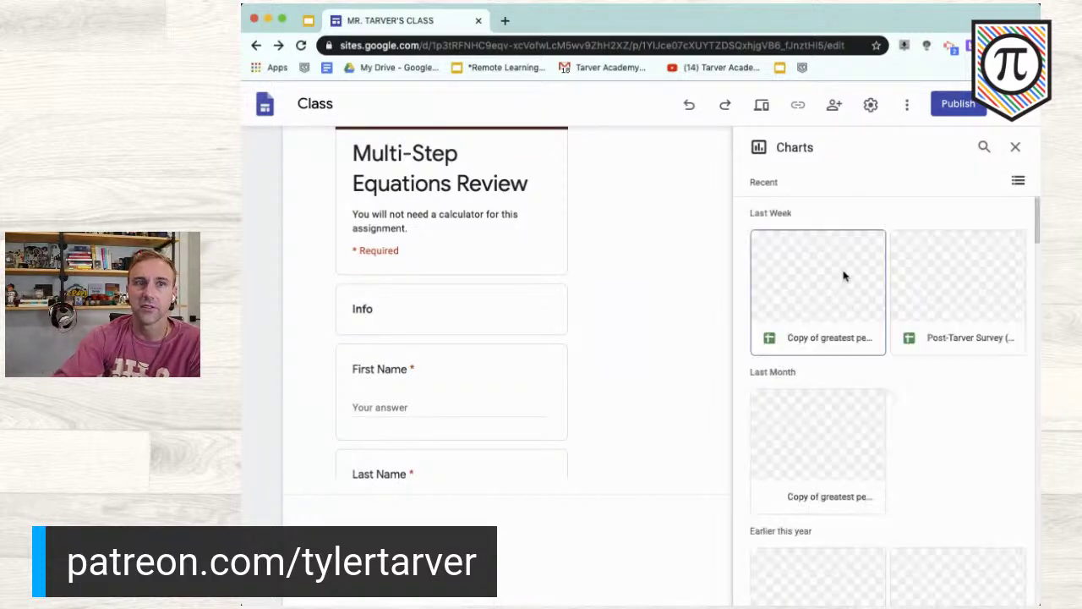
pyautogui.scroll(-4, 899, 466)
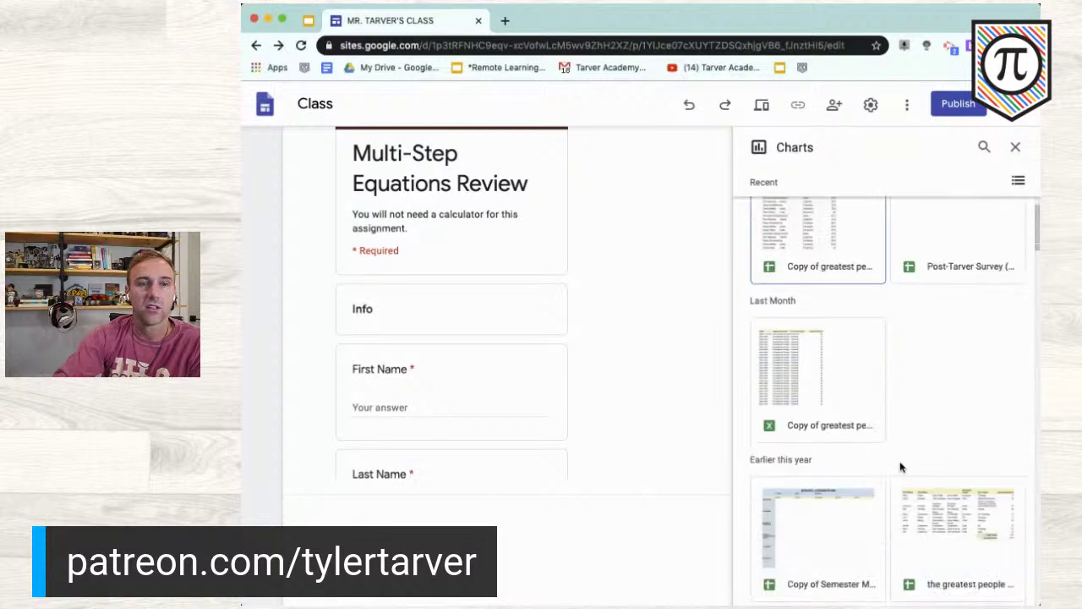
pyautogui.scroll(2, 900, 466)
pyautogui.scroll(1, 901, 466)
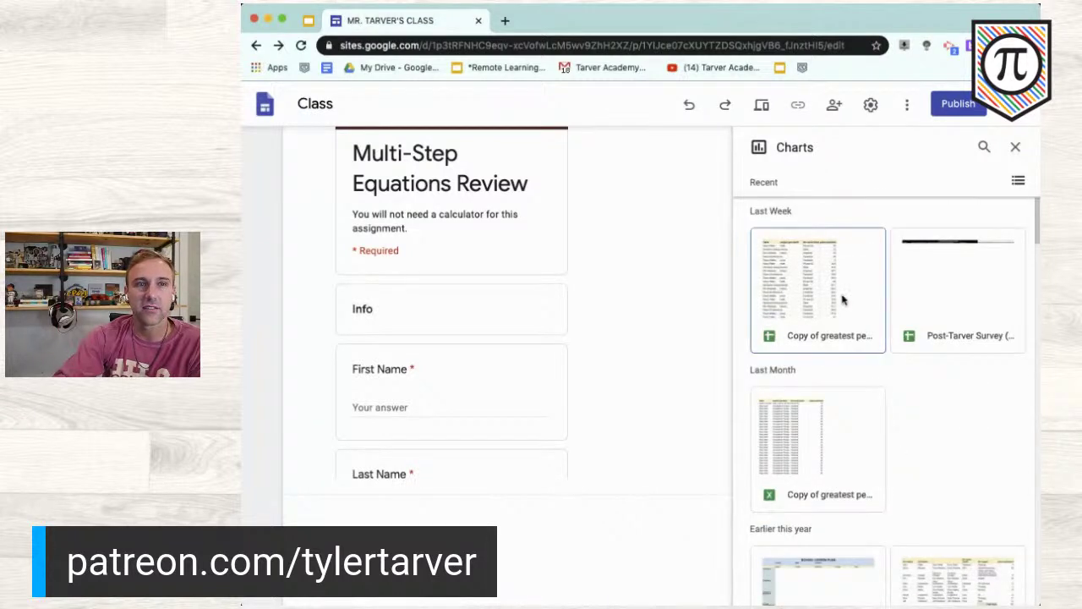
pyautogui.click(842, 300)
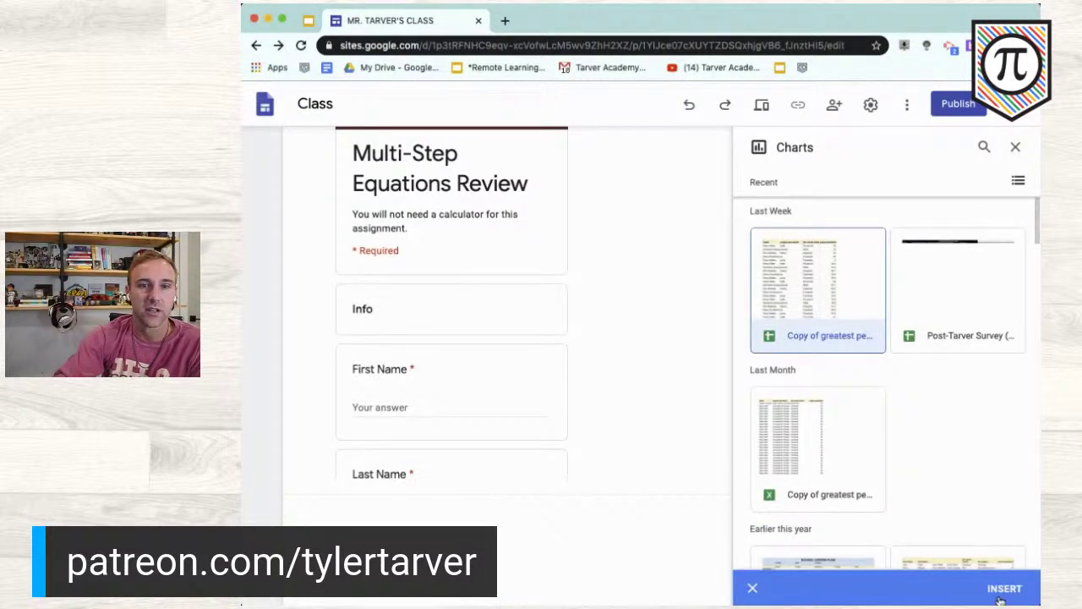
pyautogui.click(1004, 592)
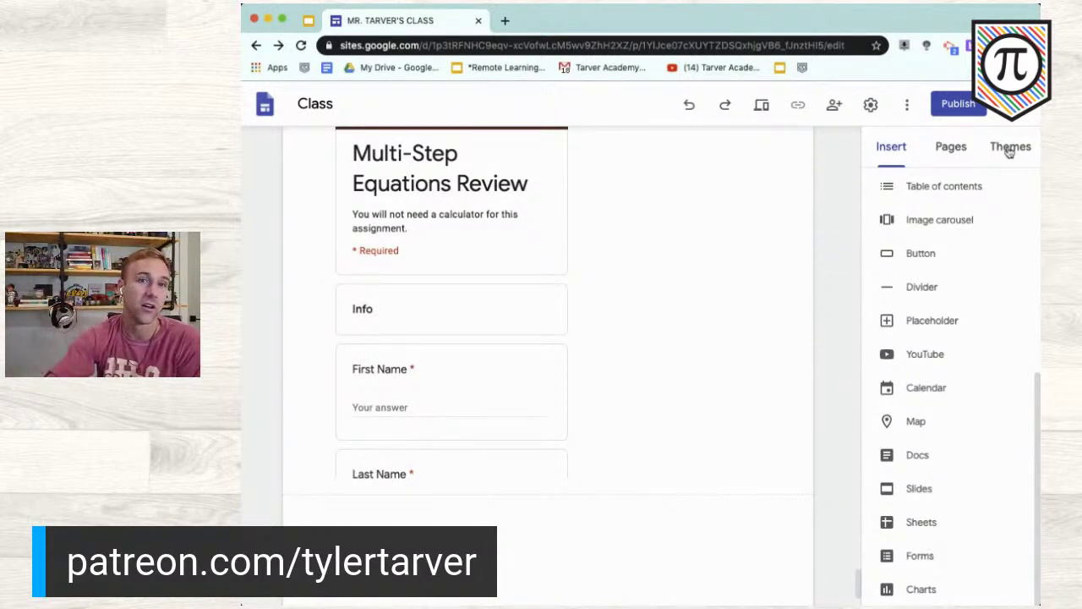
pyautogui.scroll(5, 907, 256)
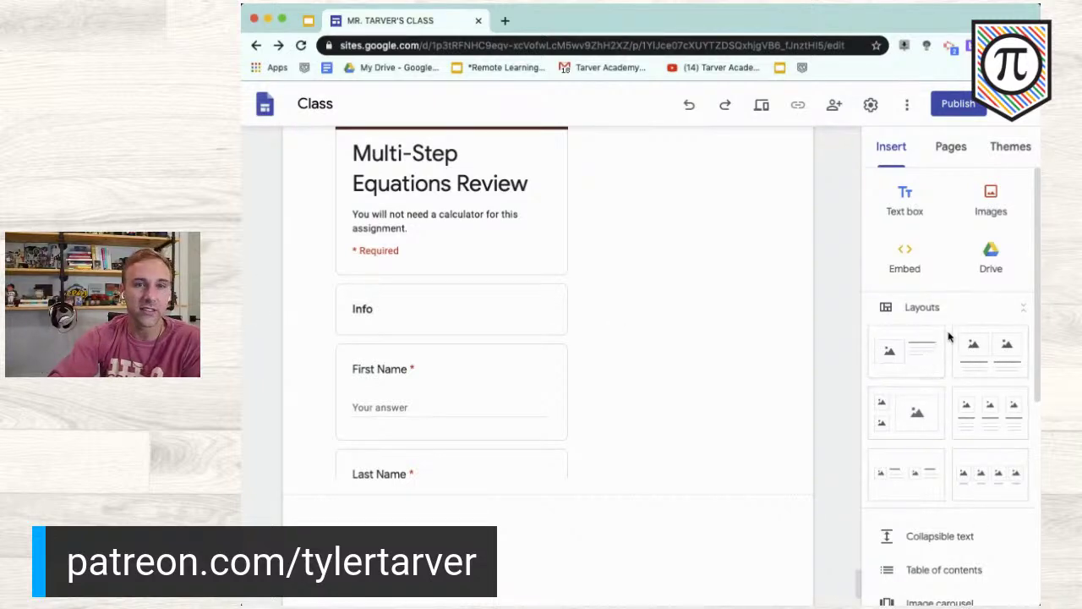
pyautogui.click(1019, 306)
pyautogui.click(1019, 306)
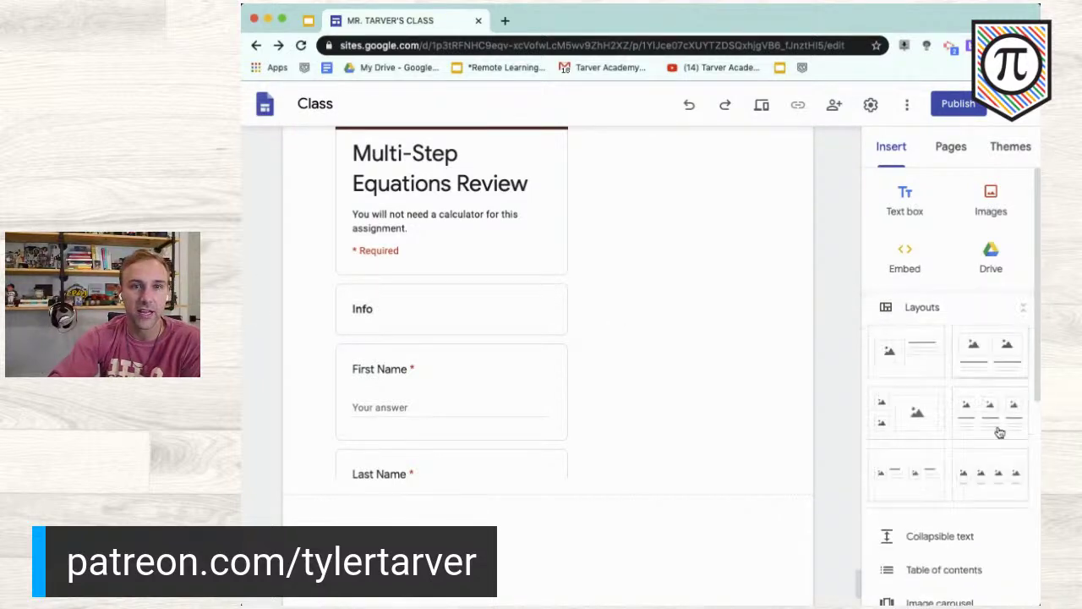
pyautogui.scroll(-10, 642, 349)
pyautogui.scroll(15, 643, 348)
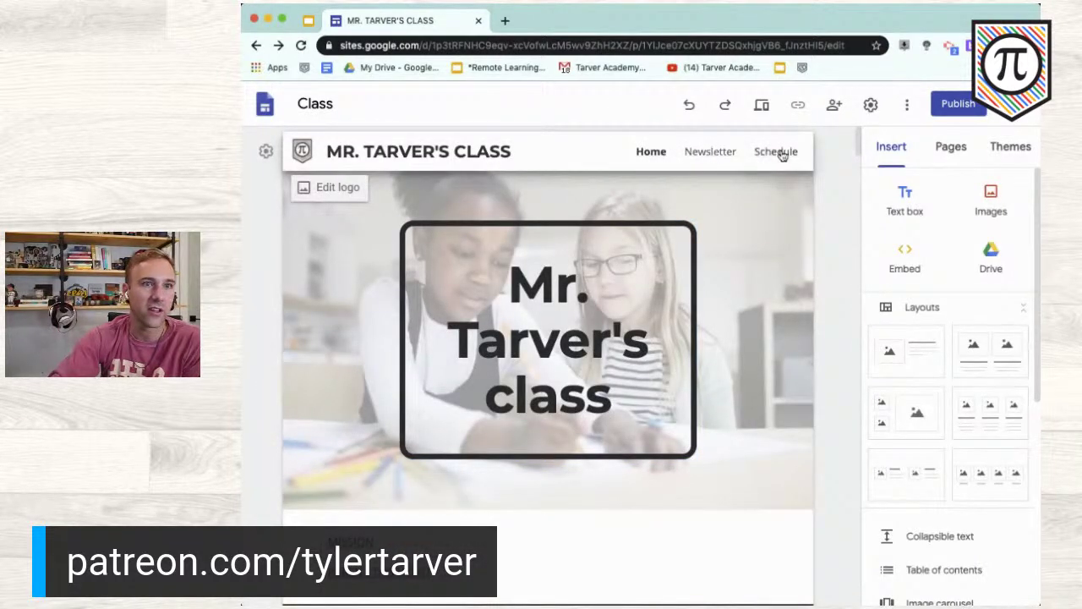
# Add a new page named Google to the site, leaving its custom path empty
pyautogui.click(951, 156)
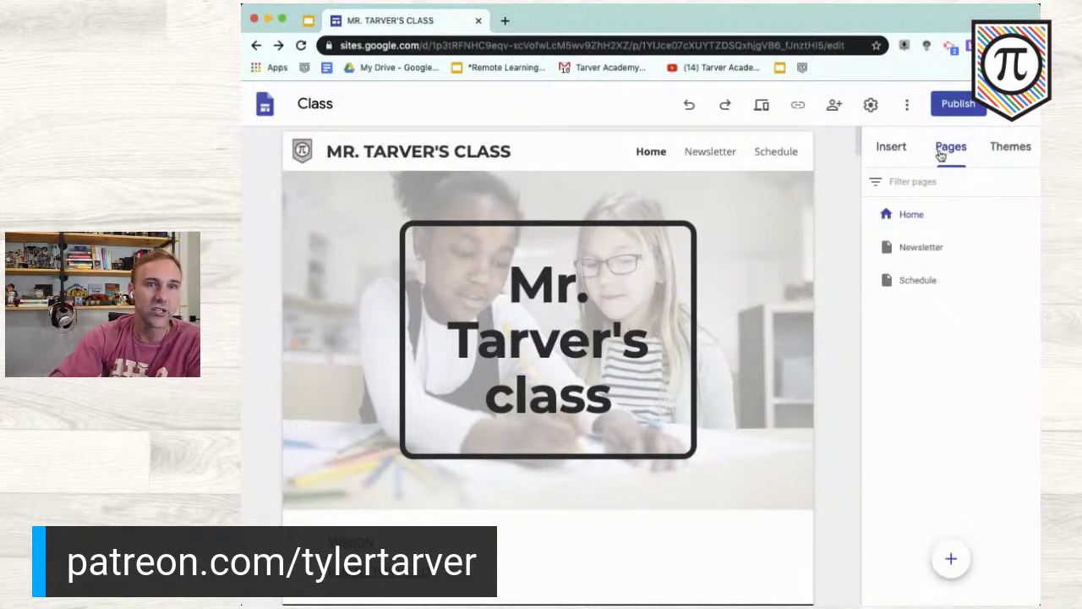
pyautogui.click(893, 149)
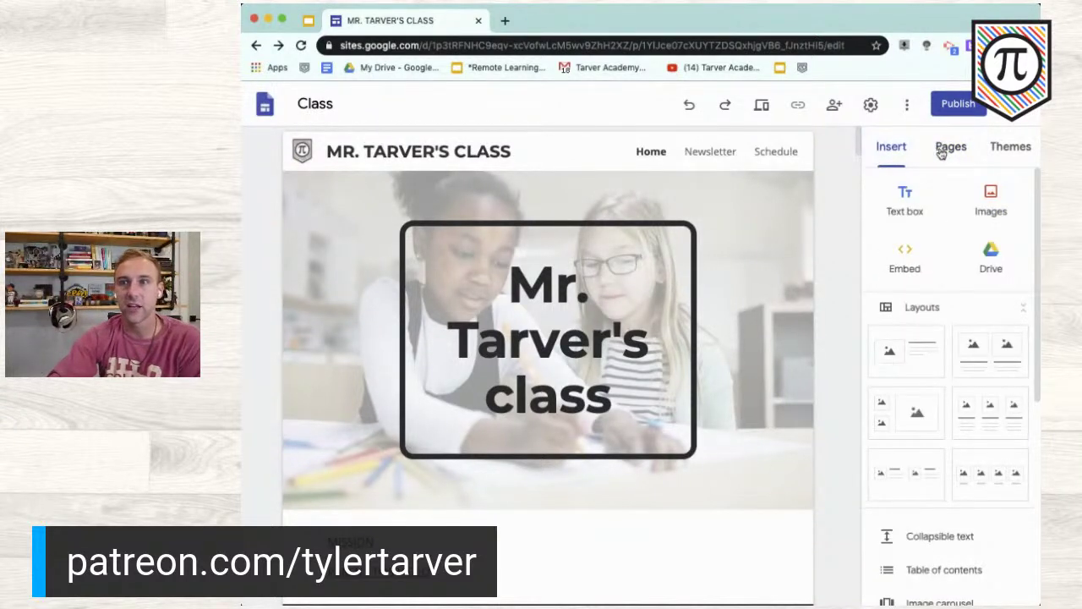
pyautogui.click(942, 154)
pyautogui.moveTo(952, 557)
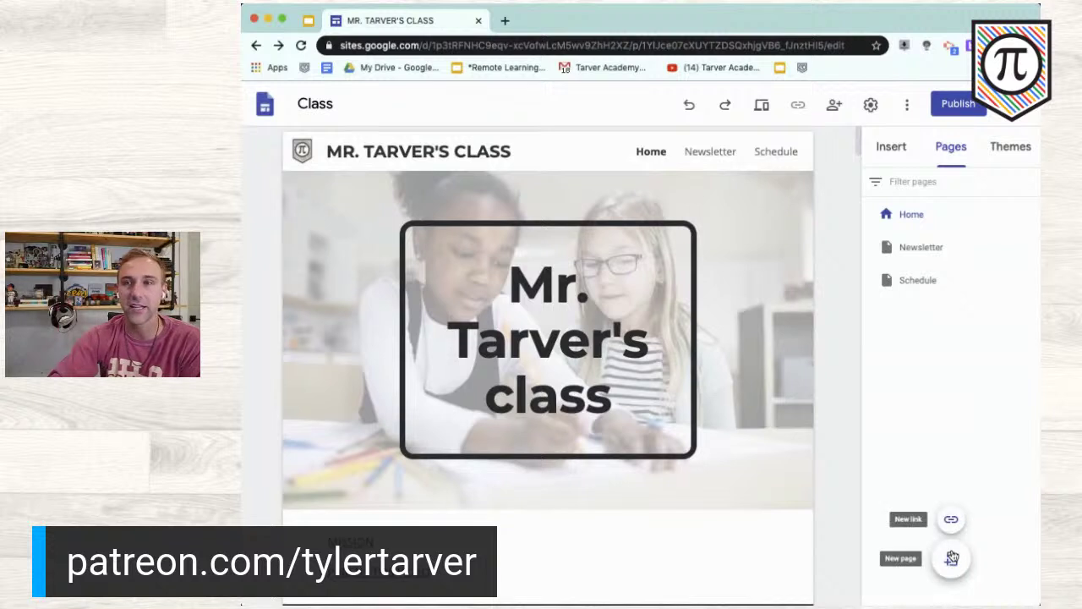
pyautogui.click(952, 557)
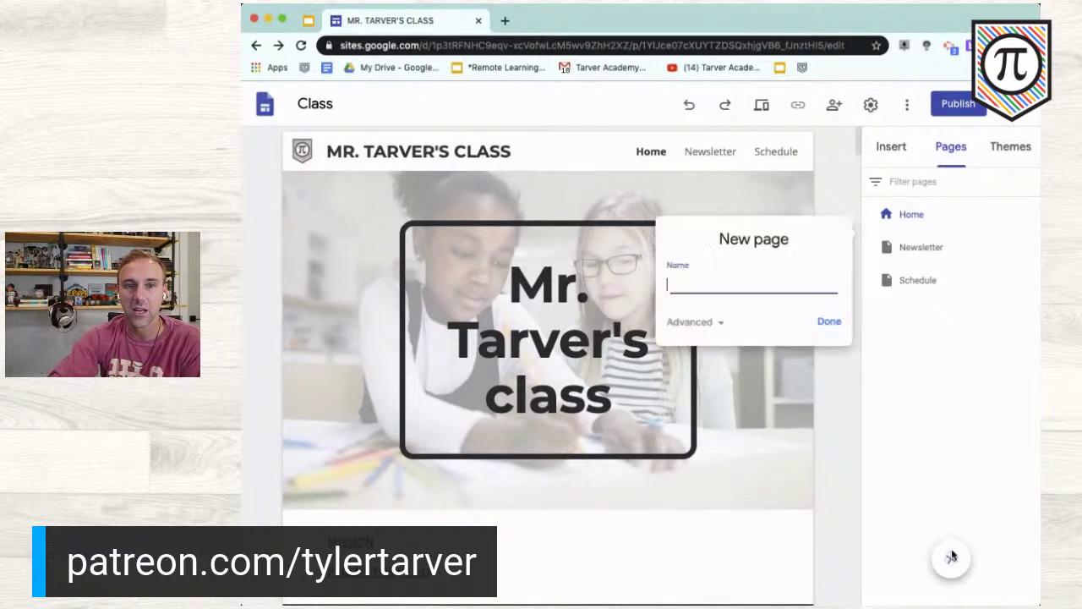
pyautogui.click(718, 322)
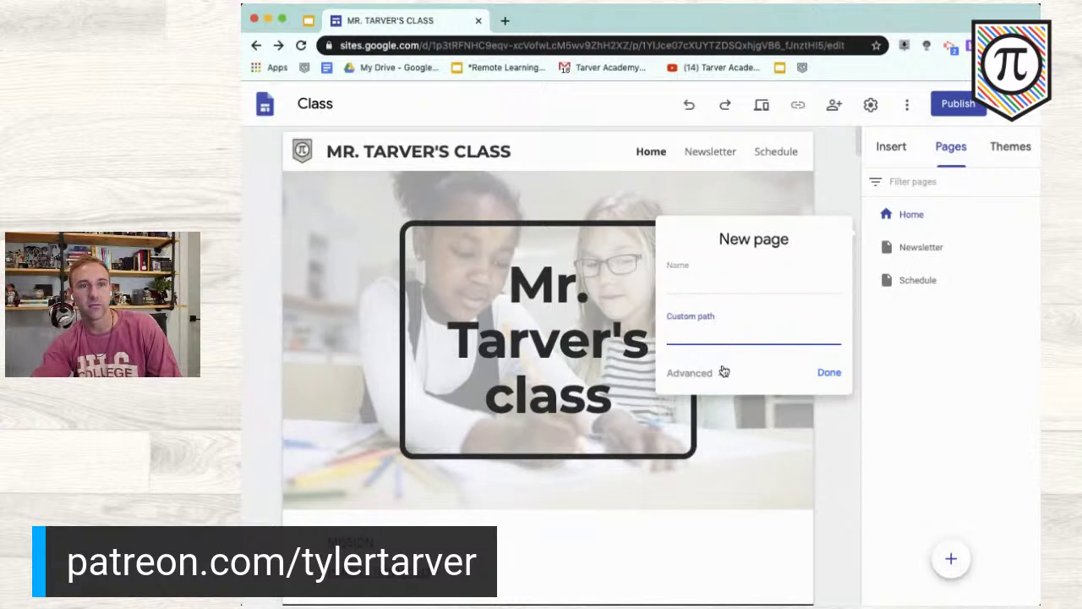
pyautogui.click(723, 371)
pyautogui.click(700, 281)
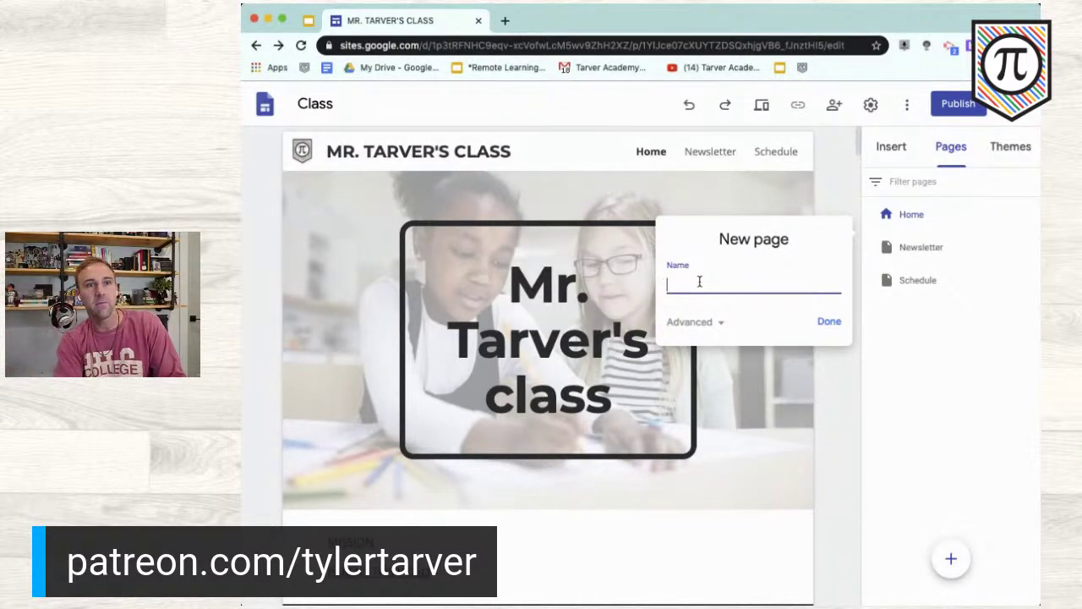
pyautogui.write('Google')
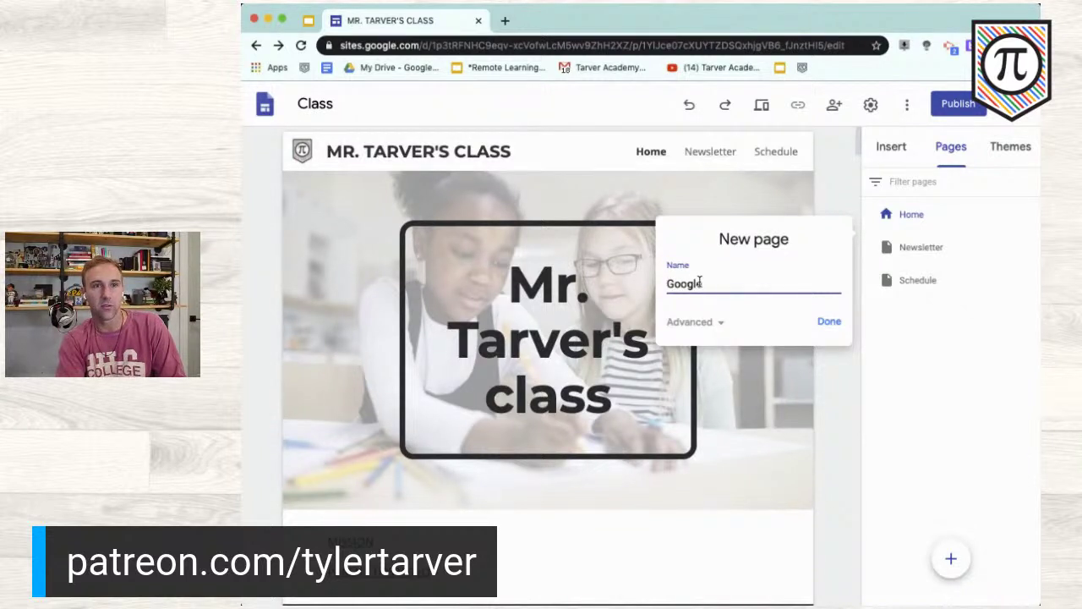
pyautogui.click(832, 323)
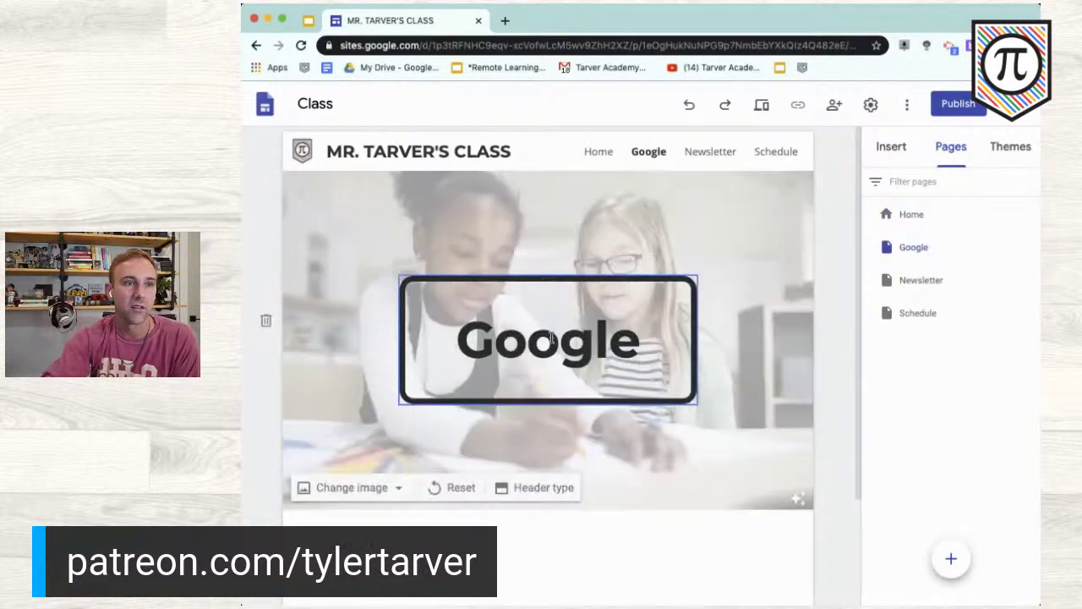
# Replace the Google page's header image with the gallery photo of colorful hanging paper strips
pyautogui.scroll(-2, 564, 399)
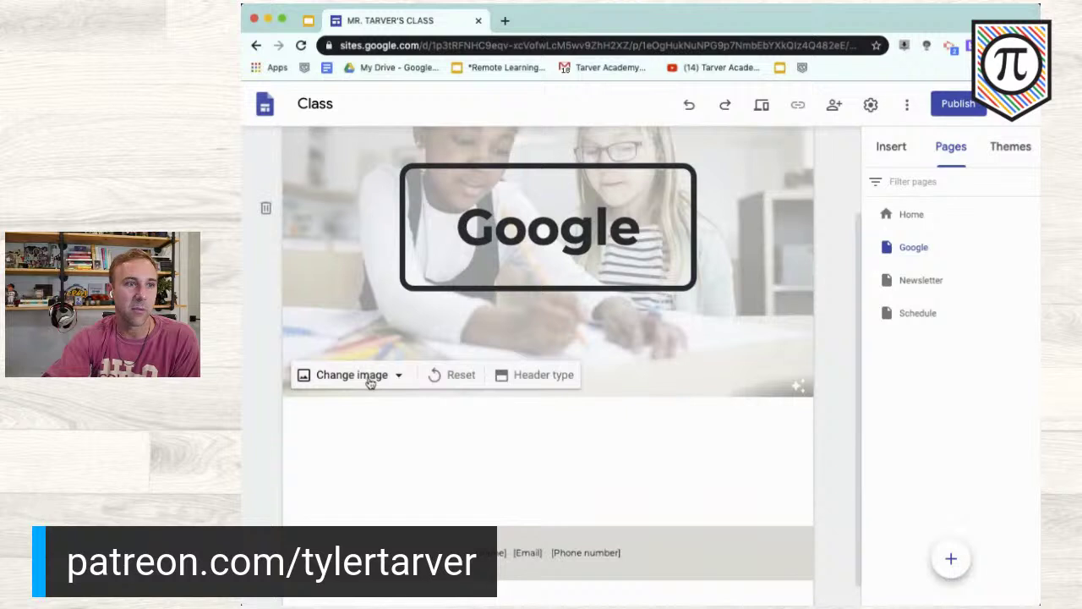
pyautogui.click(369, 379)
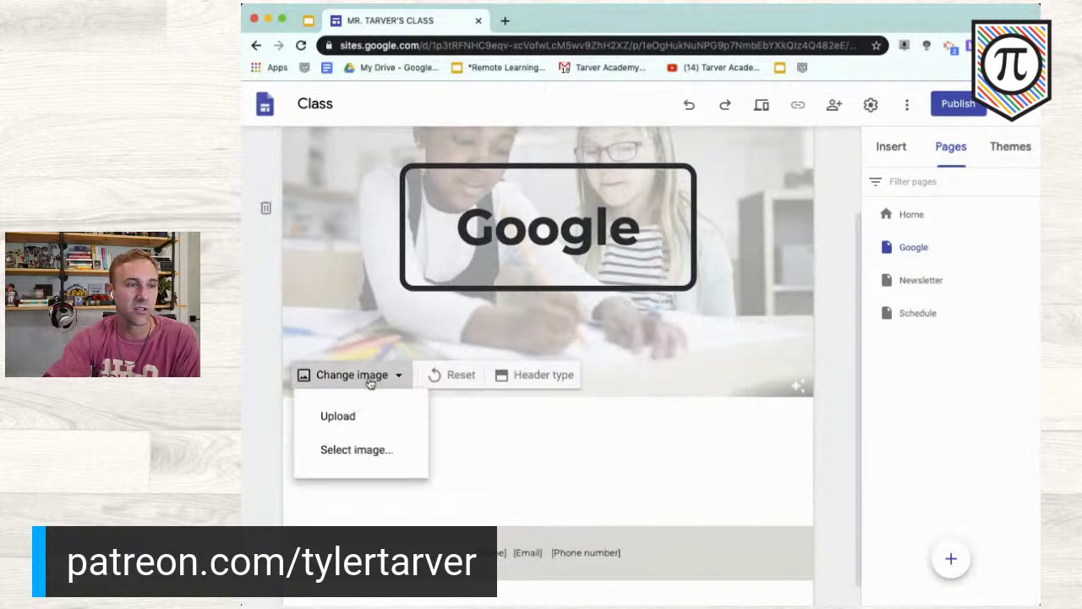
pyautogui.click(350, 451)
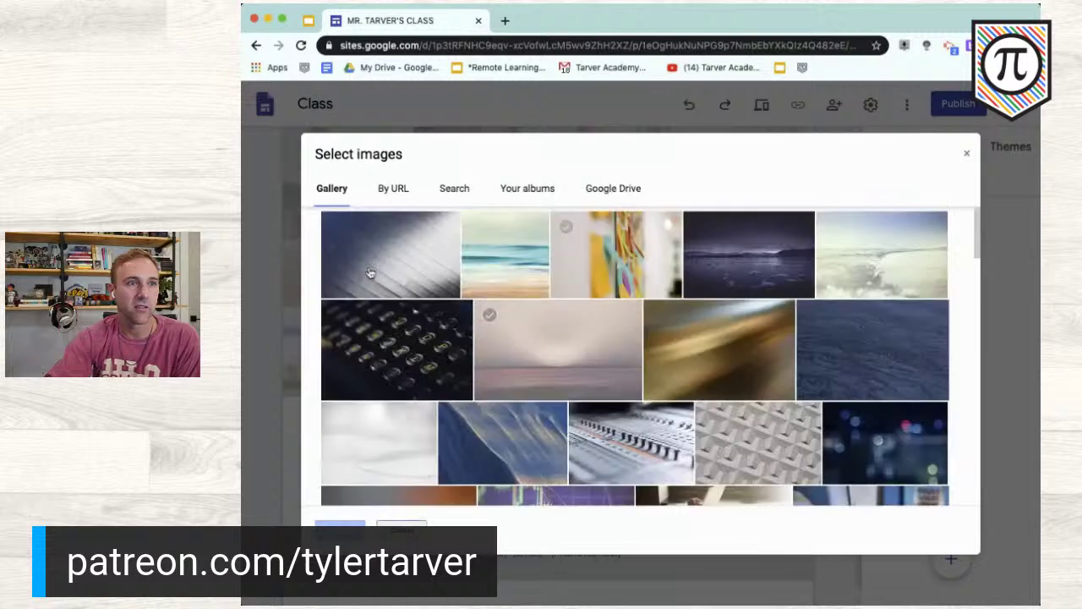
pyautogui.click(641, 266)
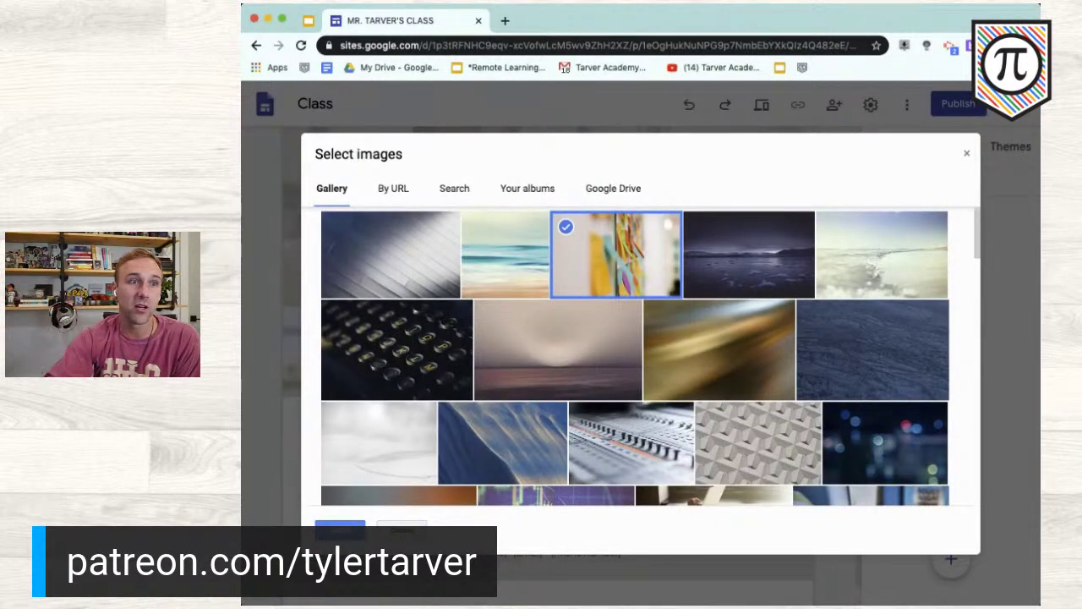
pyautogui.click(340, 529)
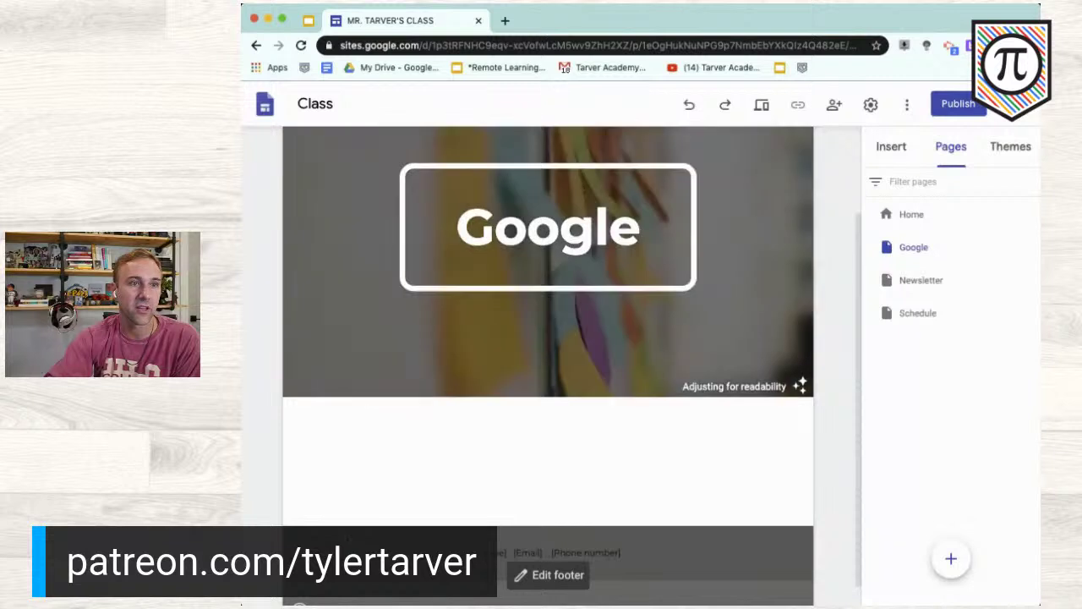
pyautogui.scroll(2, 598, 351)
pyautogui.scroll(-3, 598, 351)
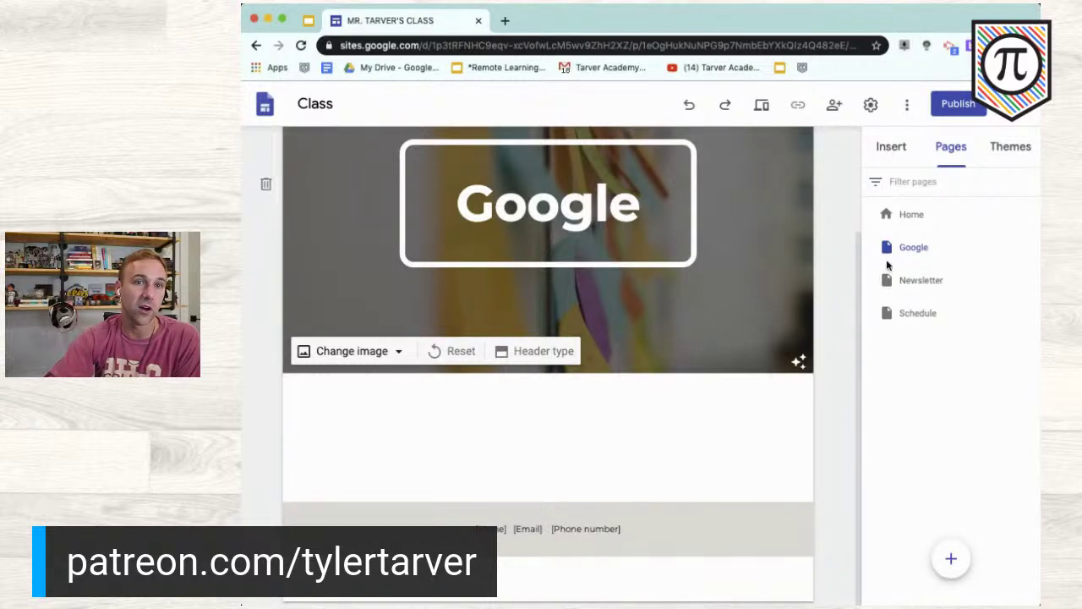
# Add four layout sections below the header: three-column, two-column, four-column, and two stacked images beside a large one
pyautogui.click(891, 146)
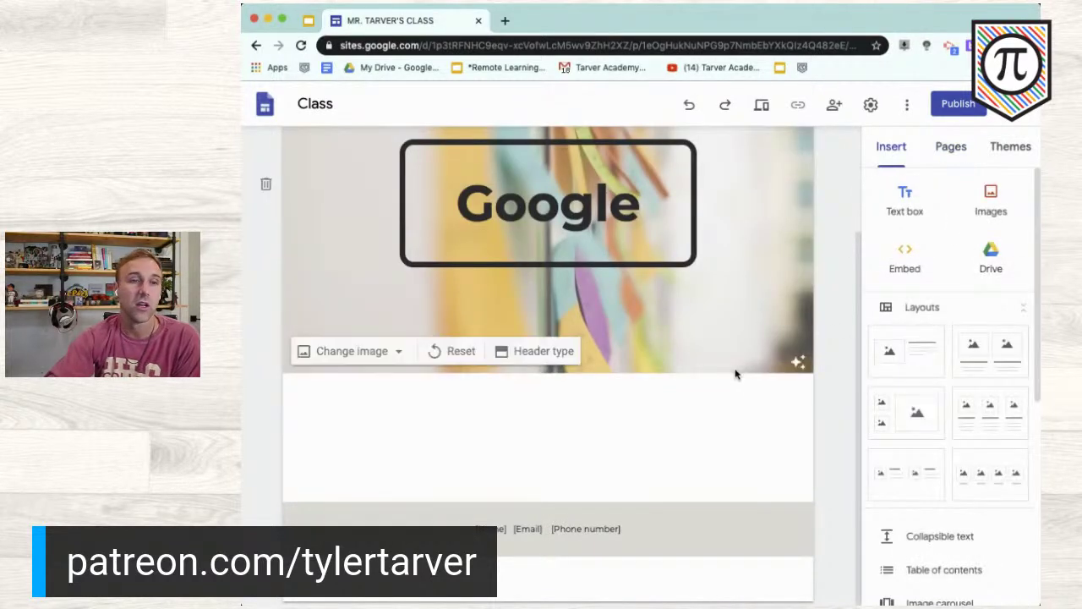
pyautogui.scroll(3, 735, 367)
pyautogui.scroll(-3, 735, 367)
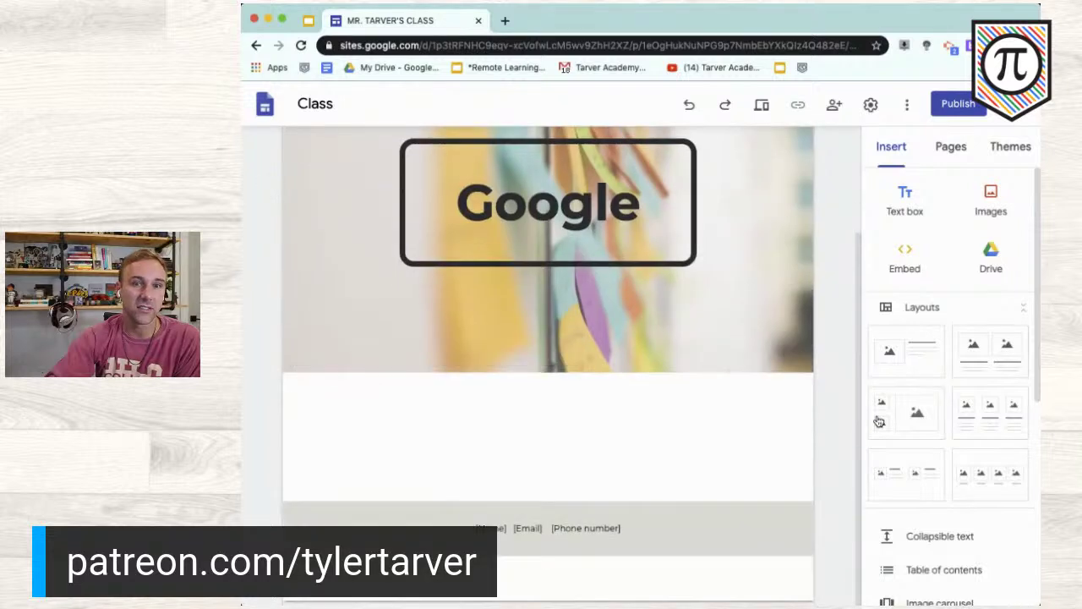
pyautogui.click(981, 409)
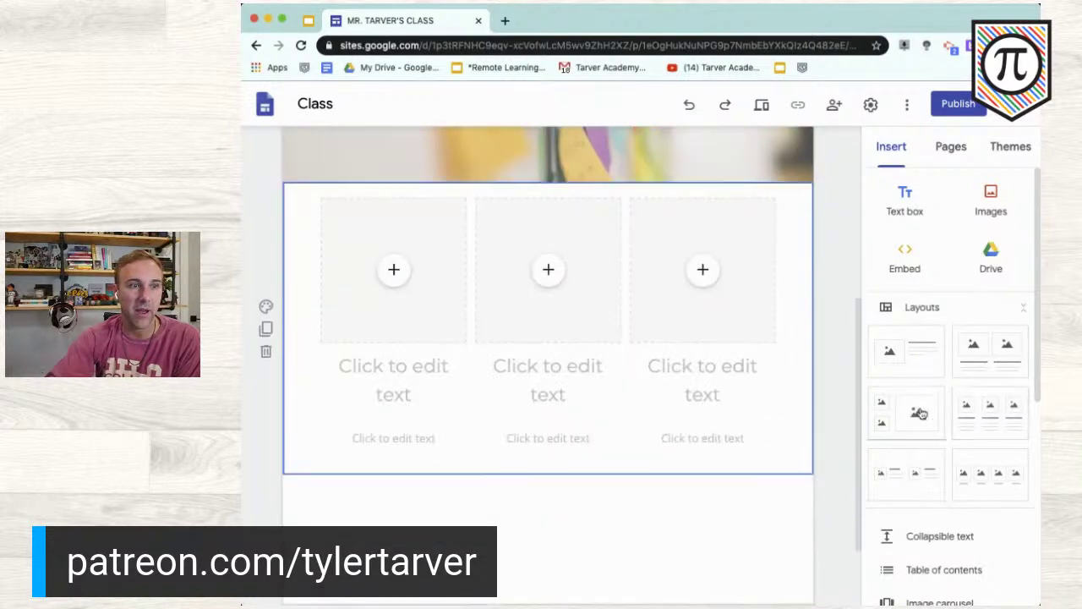
pyautogui.click(1003, 359)
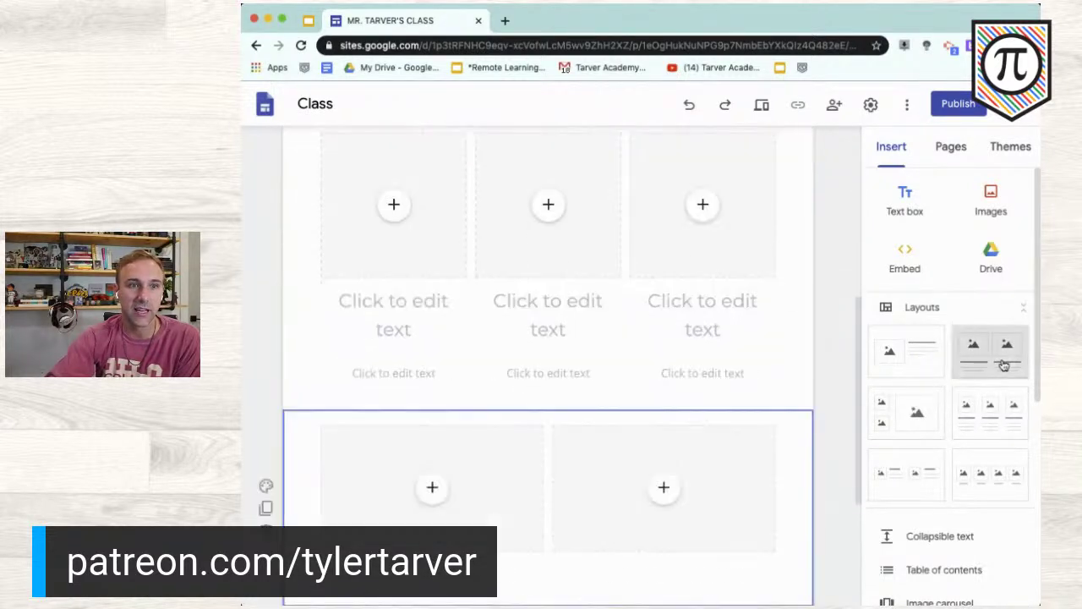
pyautogui.moveTo(997, 490); pyautogui.dragTo(567, 415)
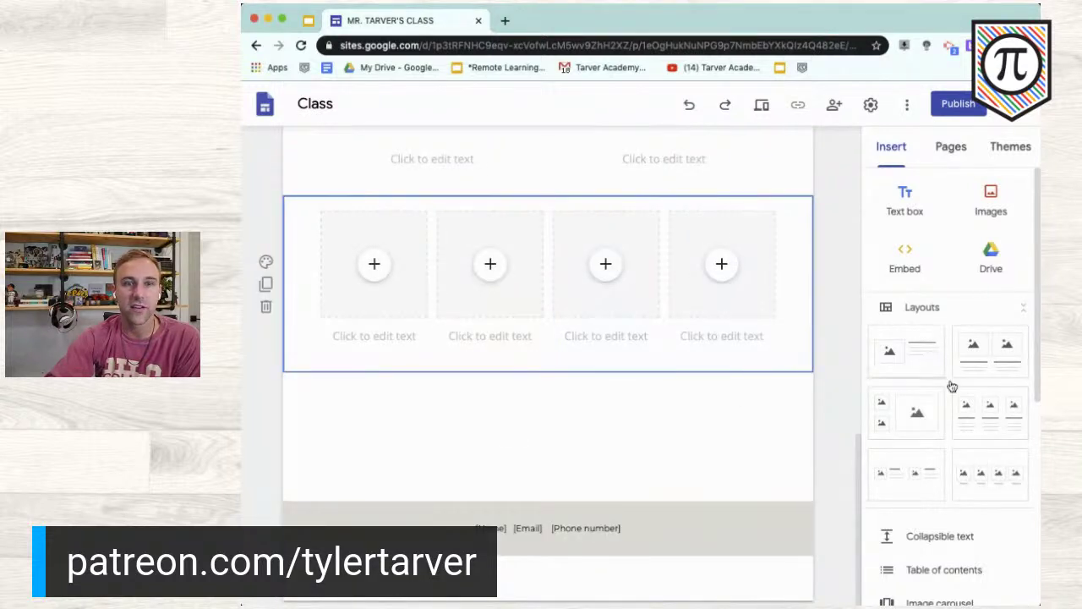
pyautogui.moveTo(903, 429); pyautogui.dragTo(552, 416)
pyautogui.scroll(5, 550, 483)
pyautogui.scroll(10, 546, 483)
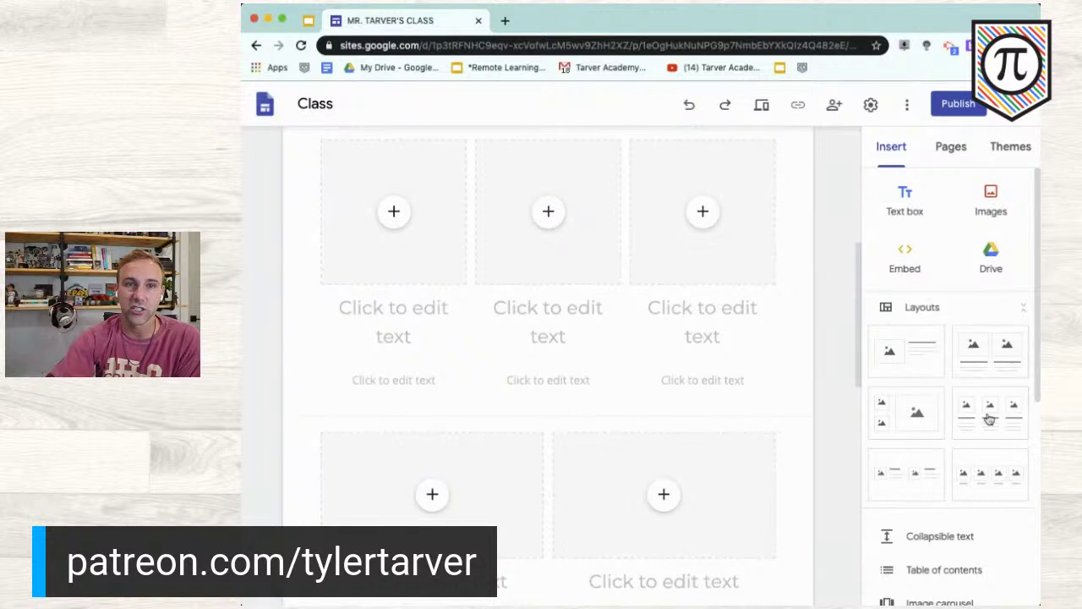
pyautogui.moveTo(618, 467)
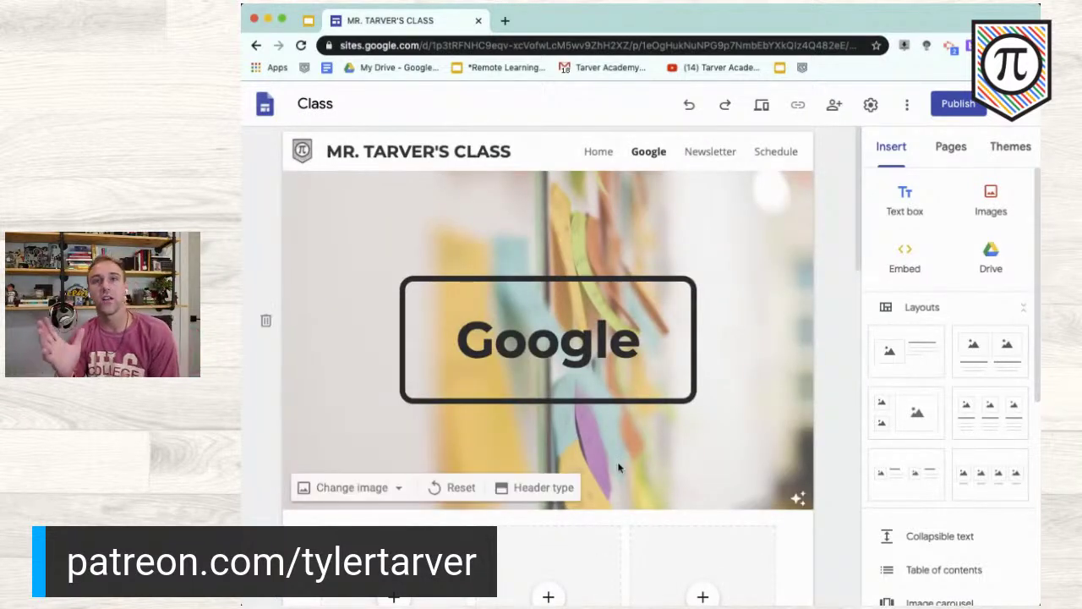
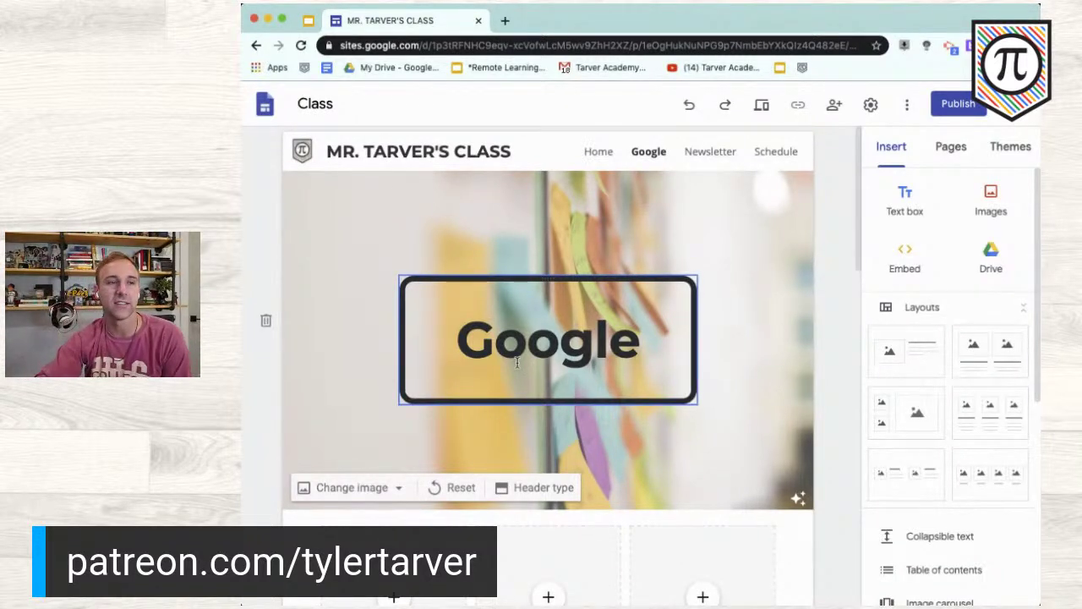
# Set the two-column section's background to Emphasis 1 and the stacked-images section's background to Emphasis 2
pyautogui.scroll(-10, 518, 362)
pyautogui.moveTo(316, 338)
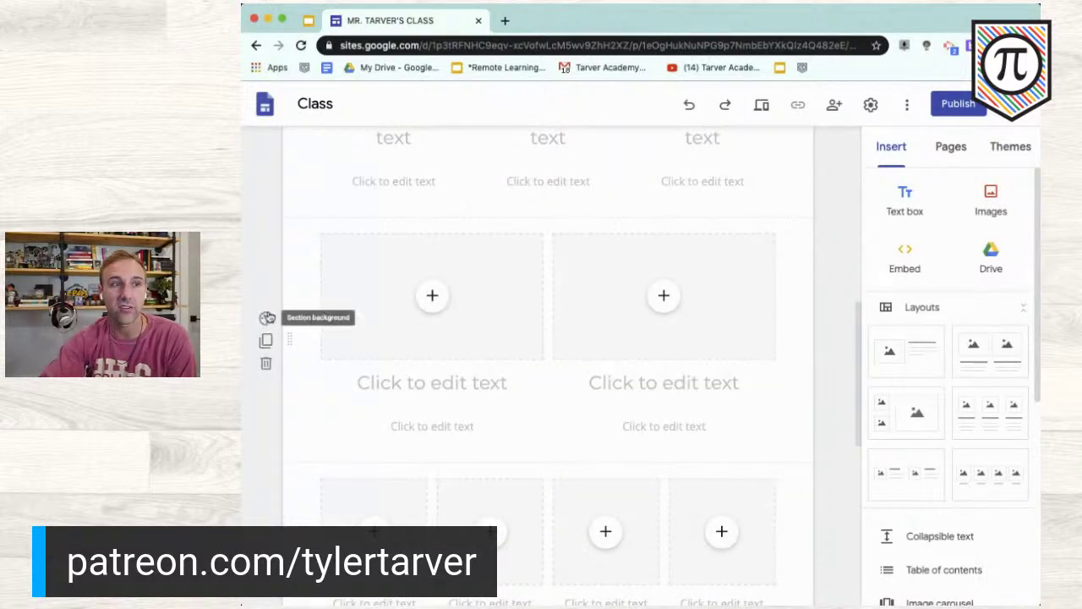
pyautogui.click(267, 317)
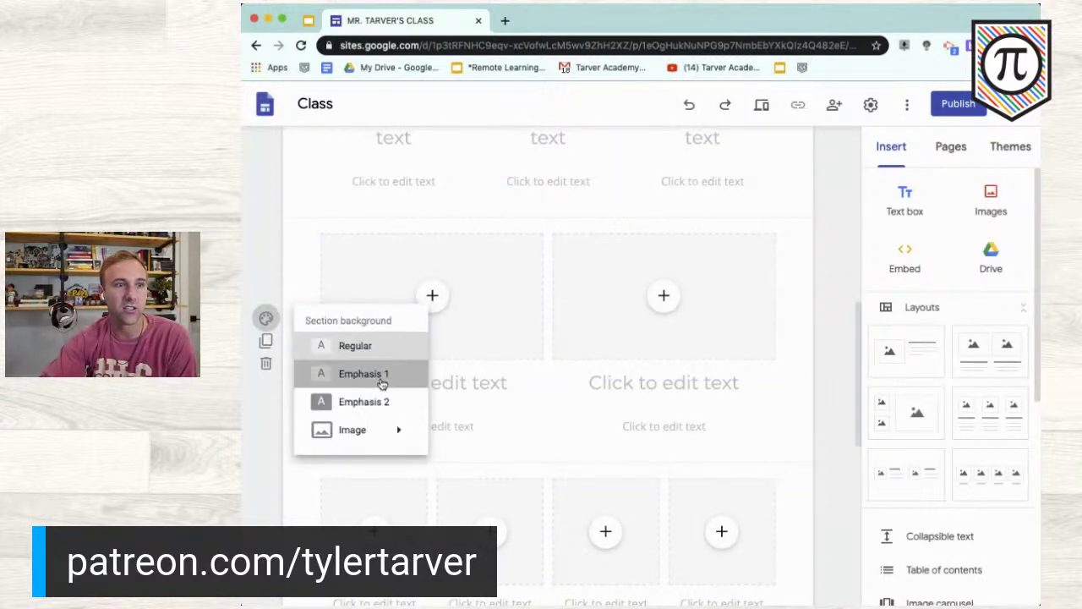
pyautogui.scroll(-5, 451, 290)
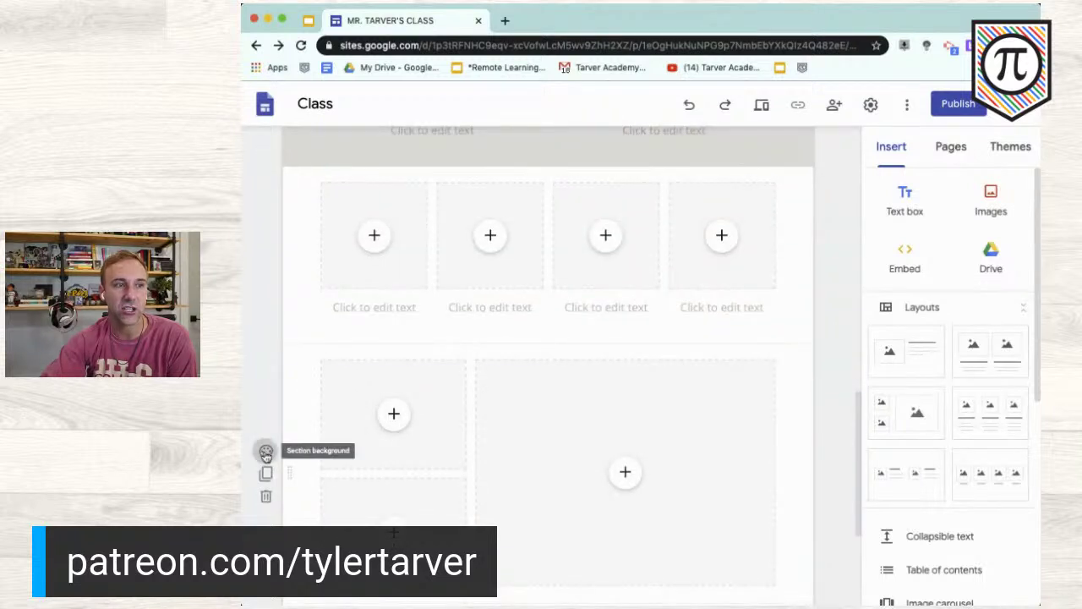
pyautogui.click(265, 452)
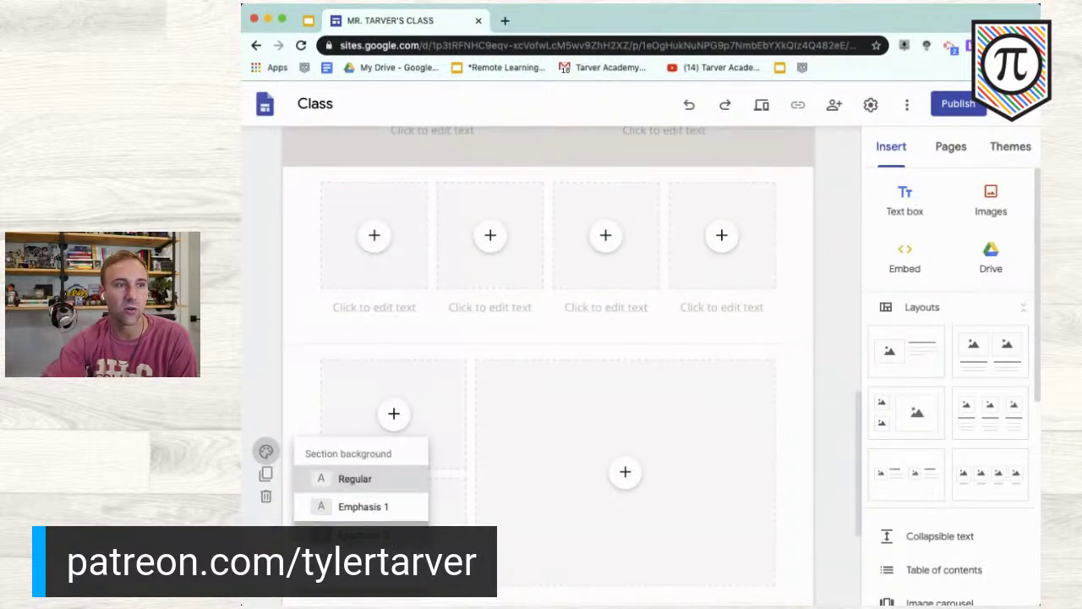
pyautogui.click(372, 481)
pyautogui.click(367, 444)
pyautogui.scroll(2, 367, 441)
pyautogui.scroll(-5, 368, 447)
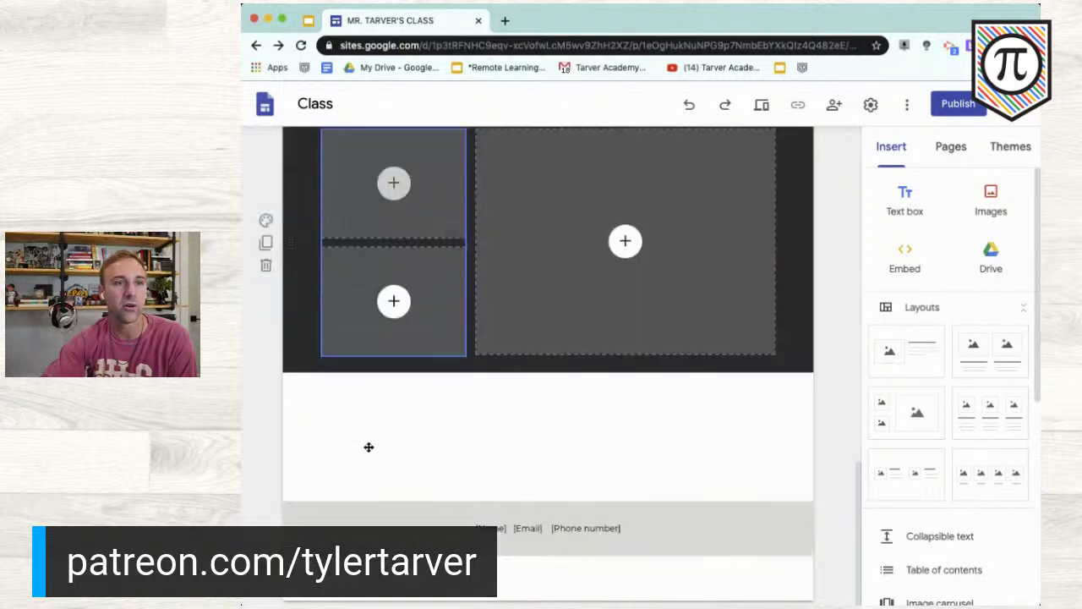
pyautogui.scroll(10, 369, 447)
pyautogui.scroll(-8, 368, 446)
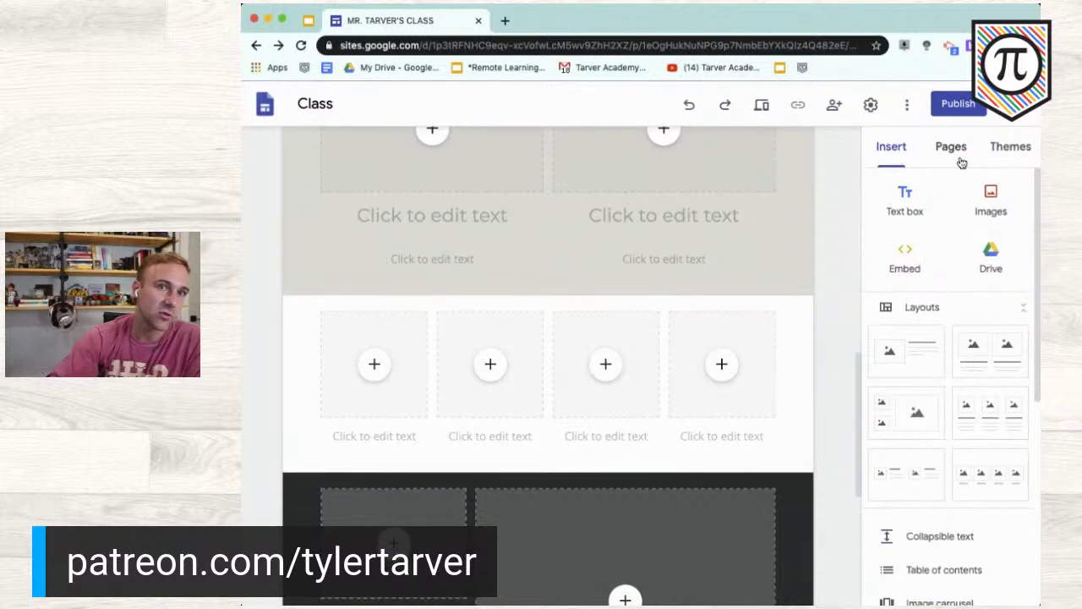
# Nest the Newsletter page as a subpage under Schedule and open the Newsletter page
pyautogui.click(952, 148)
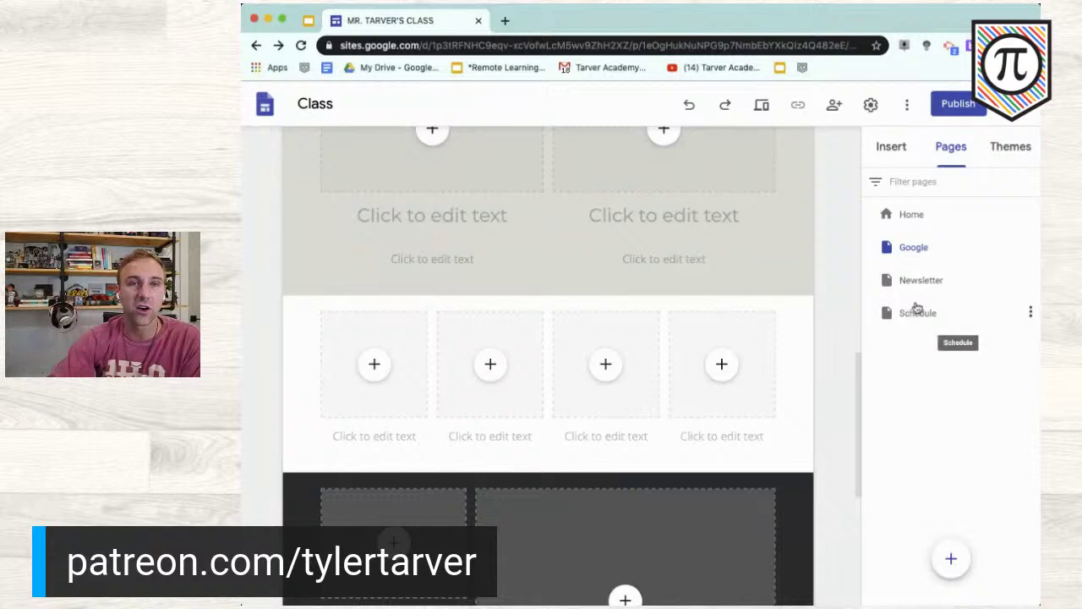
pyautogui.moveTo(928, 286); pyautogui.dragTo(945, 314)
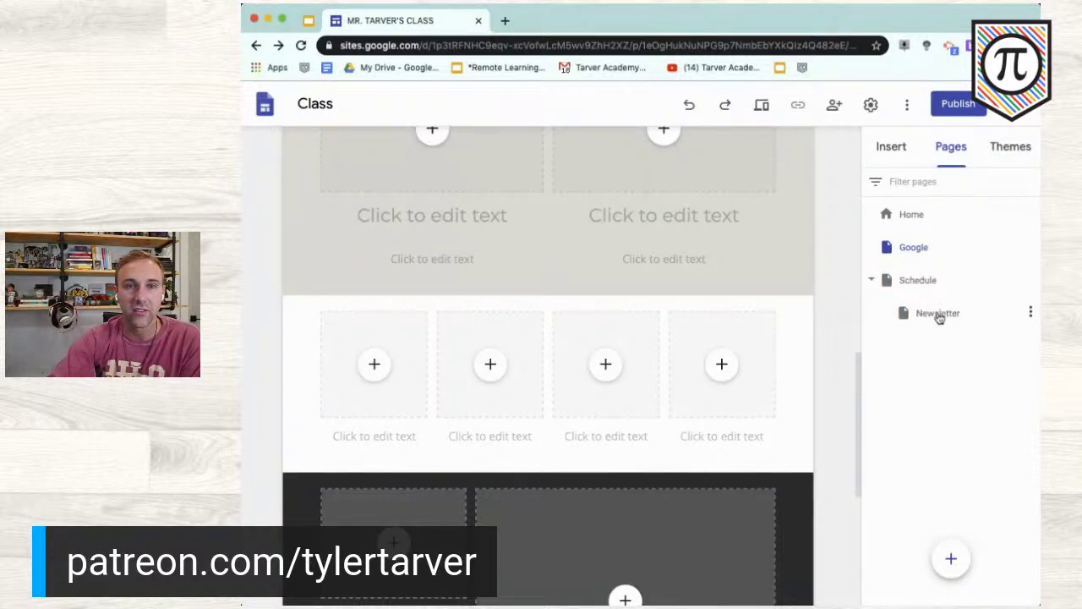
pyautogui.moveTo(937, 315)
pyautogui.mouseDown()
pyautogui.moveTo(955, 297)
pyautogui.moveTo(940, 234)
pyautogui.moveTo(955, 294)
pyautogui.moveTo(940, 294)
pyautogui.mouseUp()
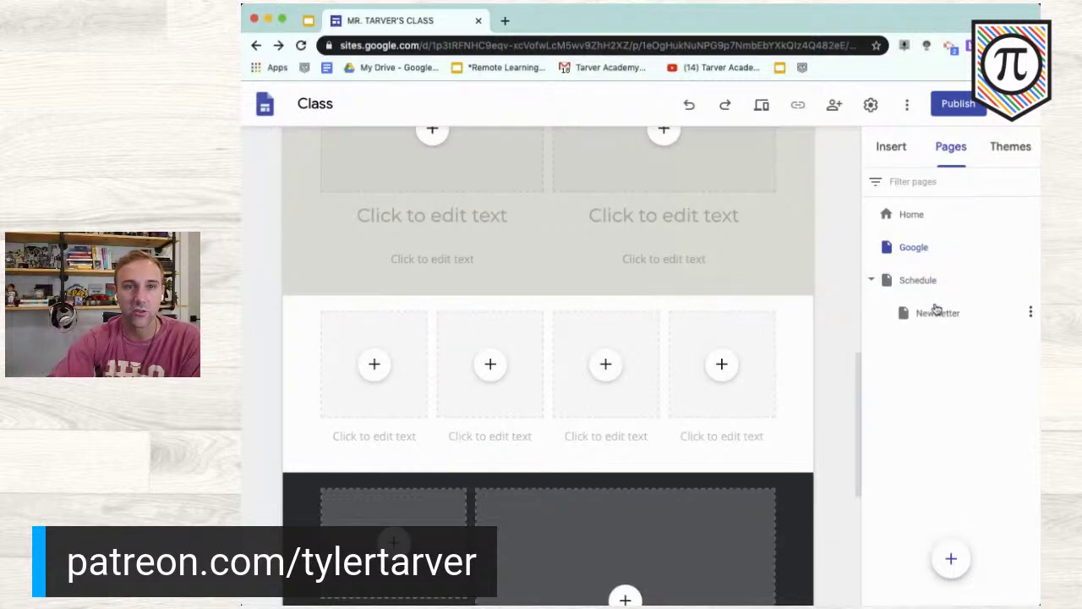
pyautogui.click(918, 314)
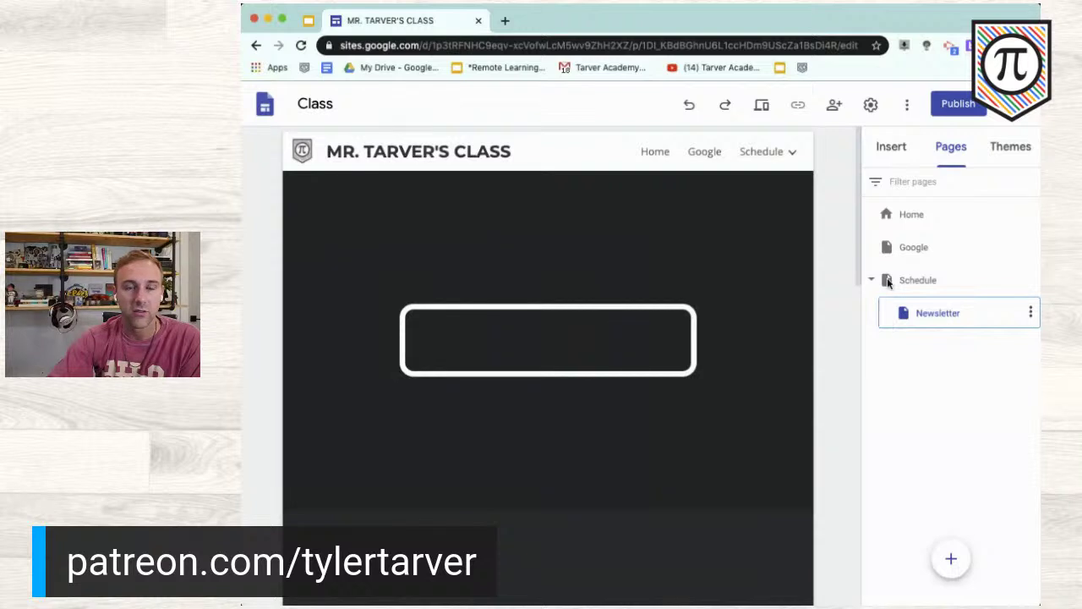
pyautogui.click(920, 246)
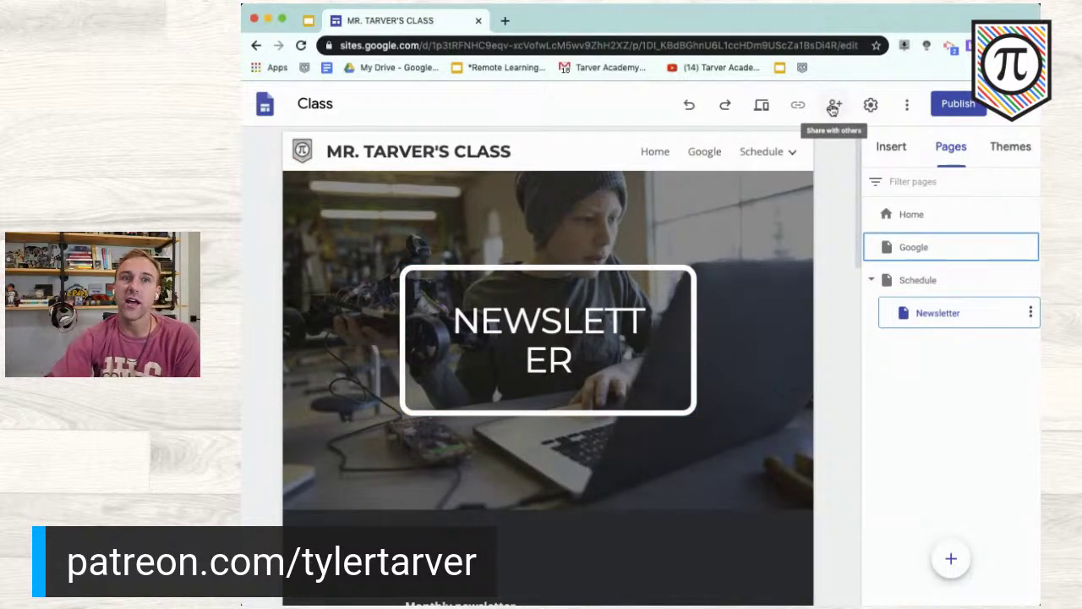
# Change the sharing links so the draft is open to Anyone with the link and the published site is Public
pyautogui.click(834, 106)
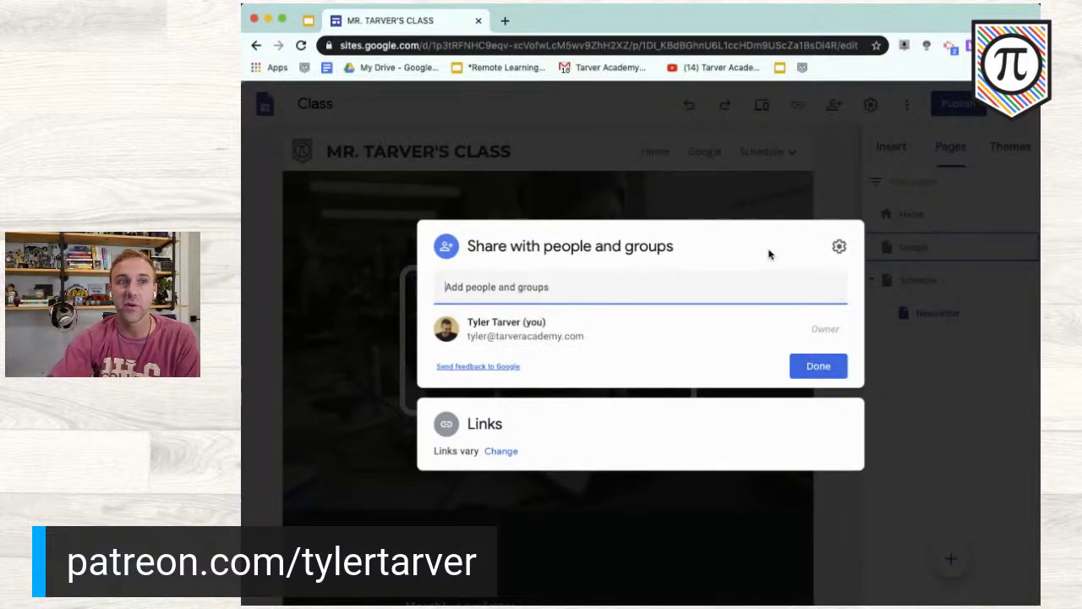
pyautogui.click(500, 451)
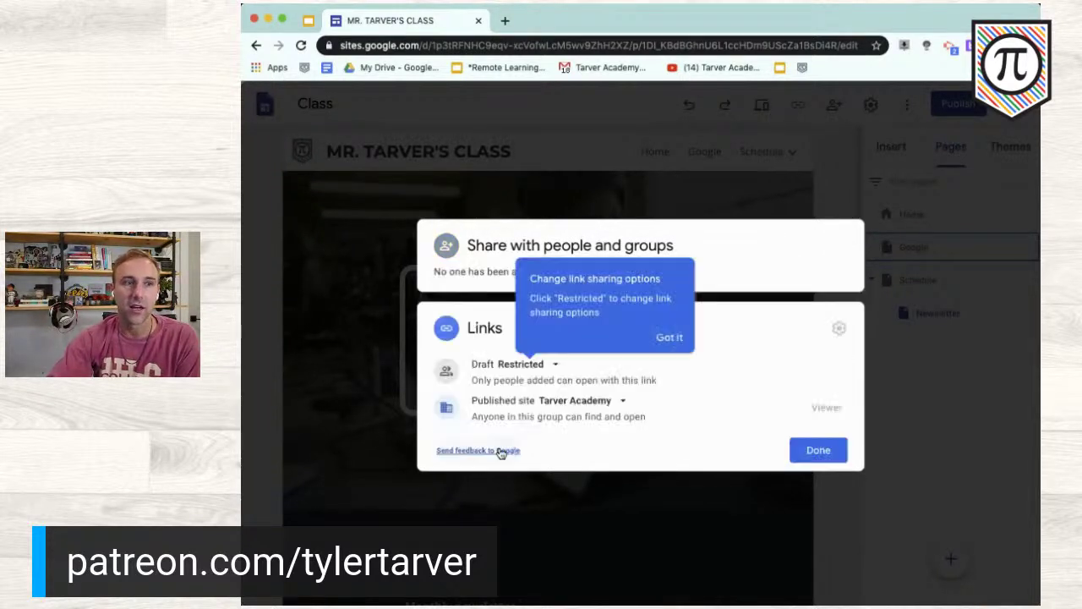
pyautogui.click(554, 363)
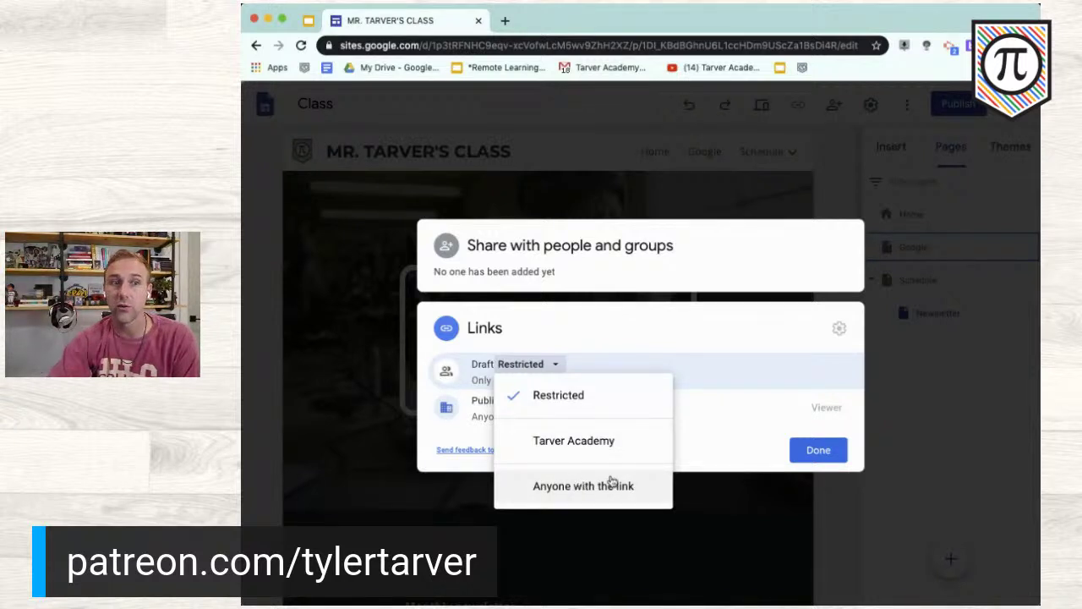
pyautogui.click(702, 454)
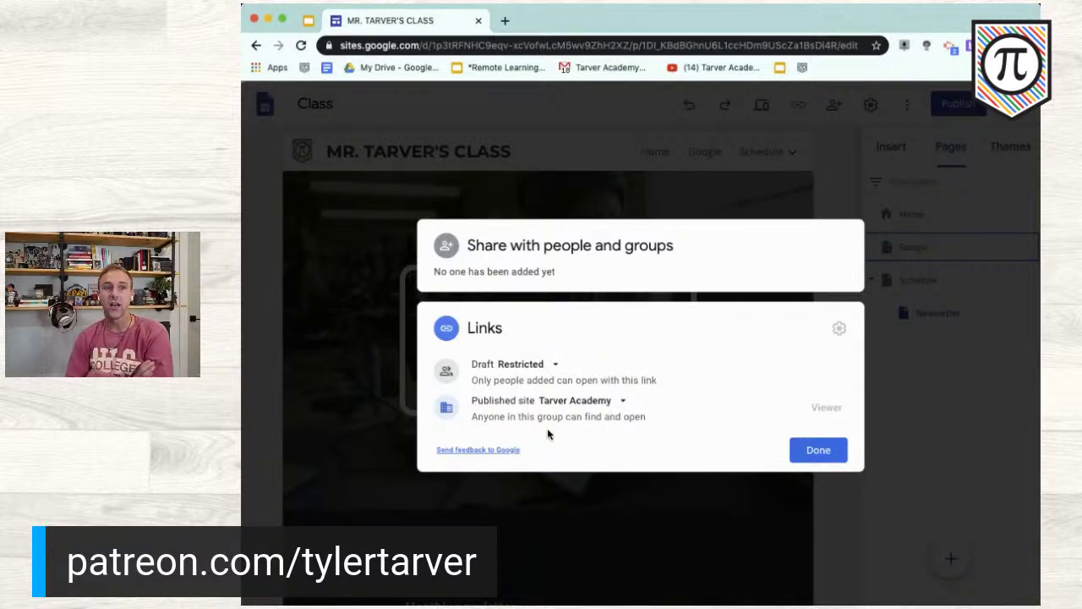
pyautogui.click(532, 365)
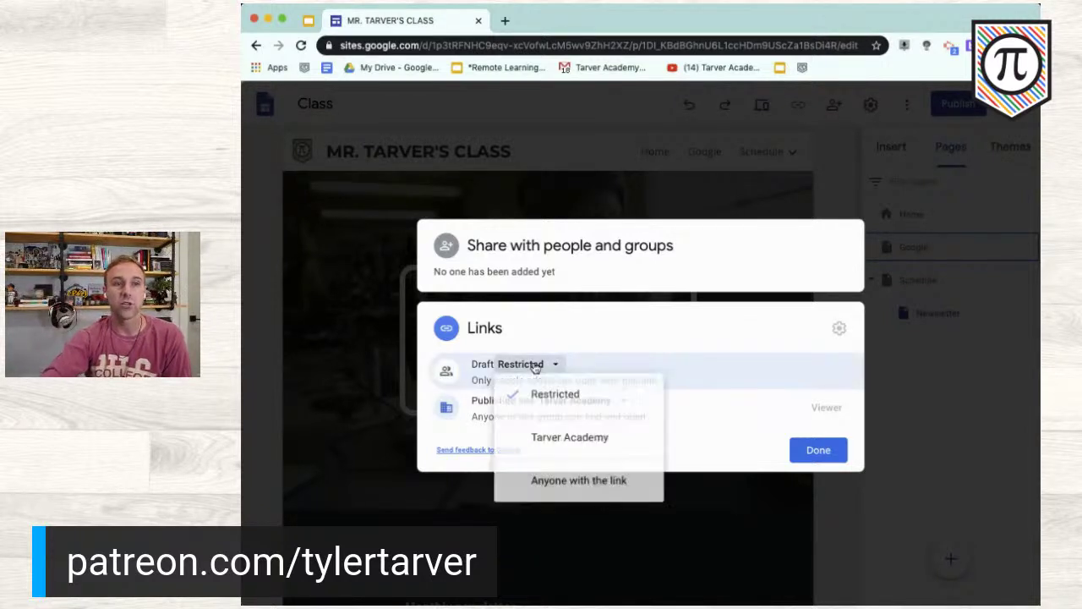
pyautogui.click(578, 482)
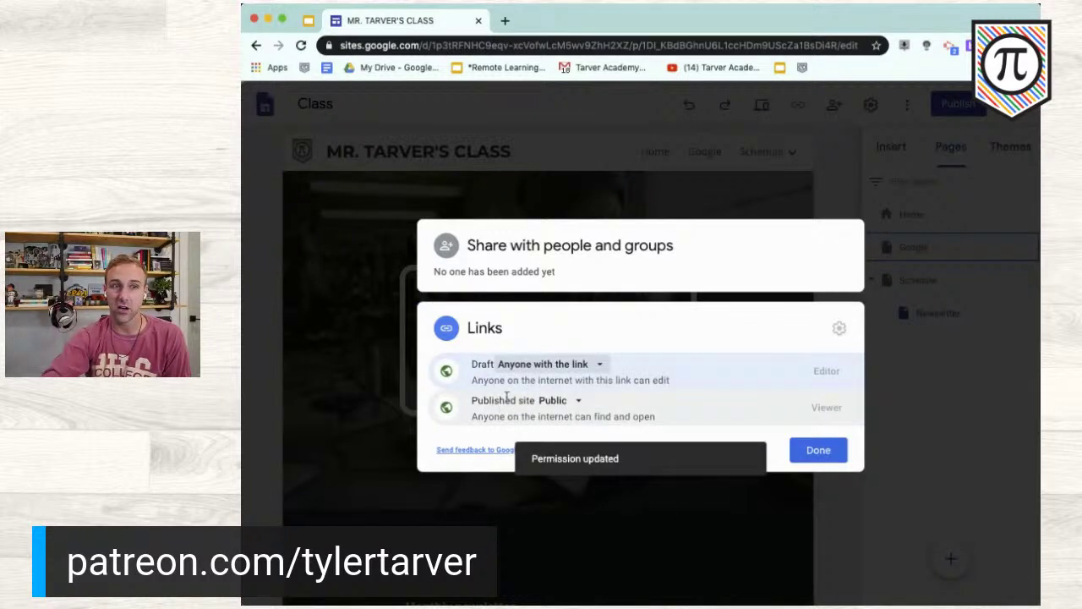
pyautogui.click(554, 404)
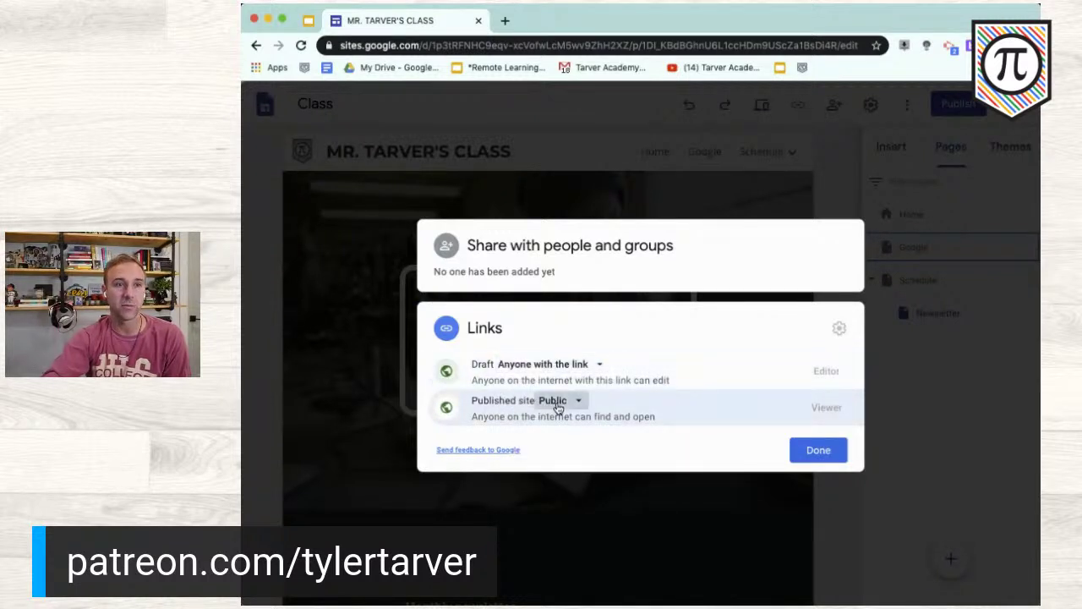
pyautogui.click(604, 445)
pyautogui.click(814, 448)
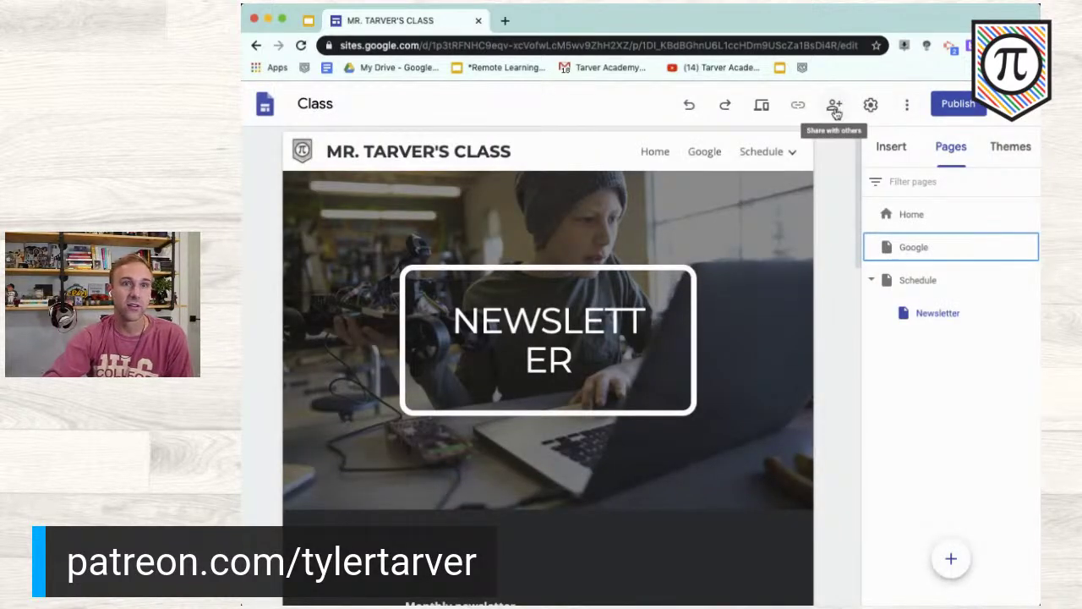
# Review the site's link sharing settings for the draft and the published site, and close them unchanged
pyautogui.click(833, 105)
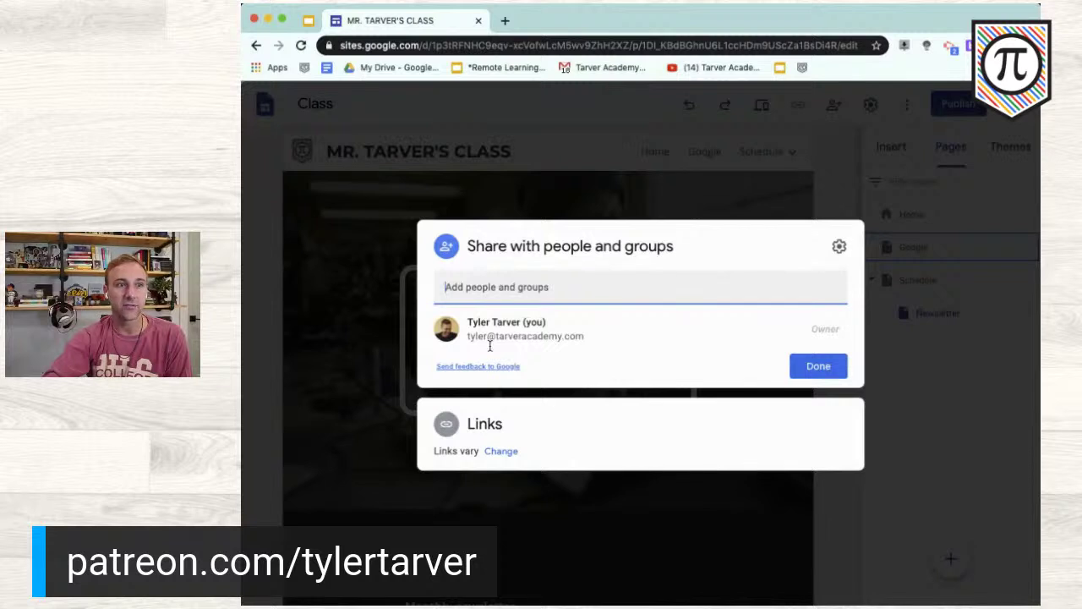
pyautogui.click(497, 451)
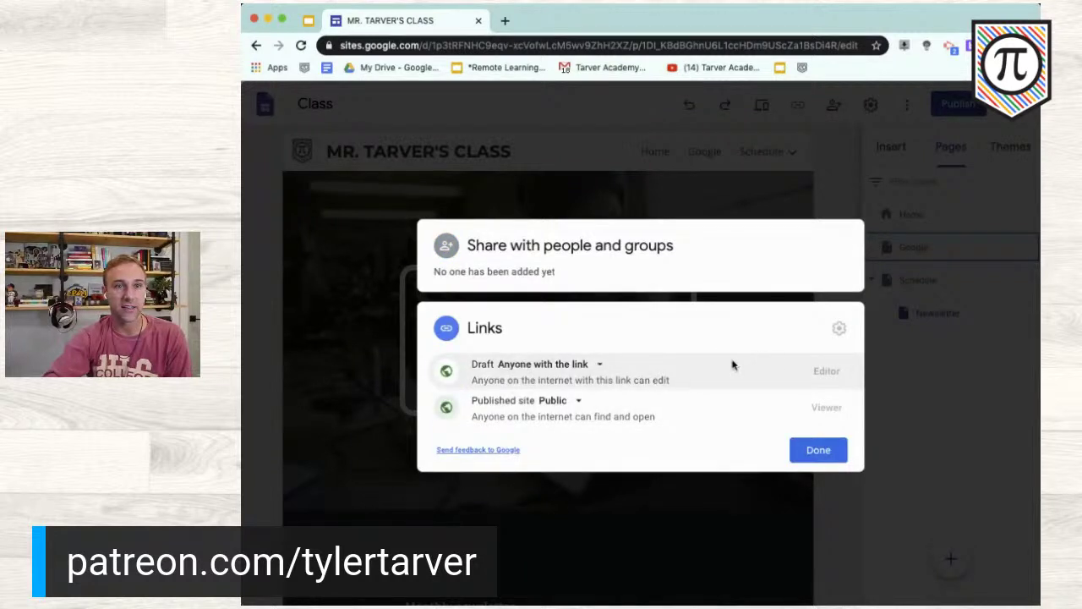
pyautogui.click(820, 450)
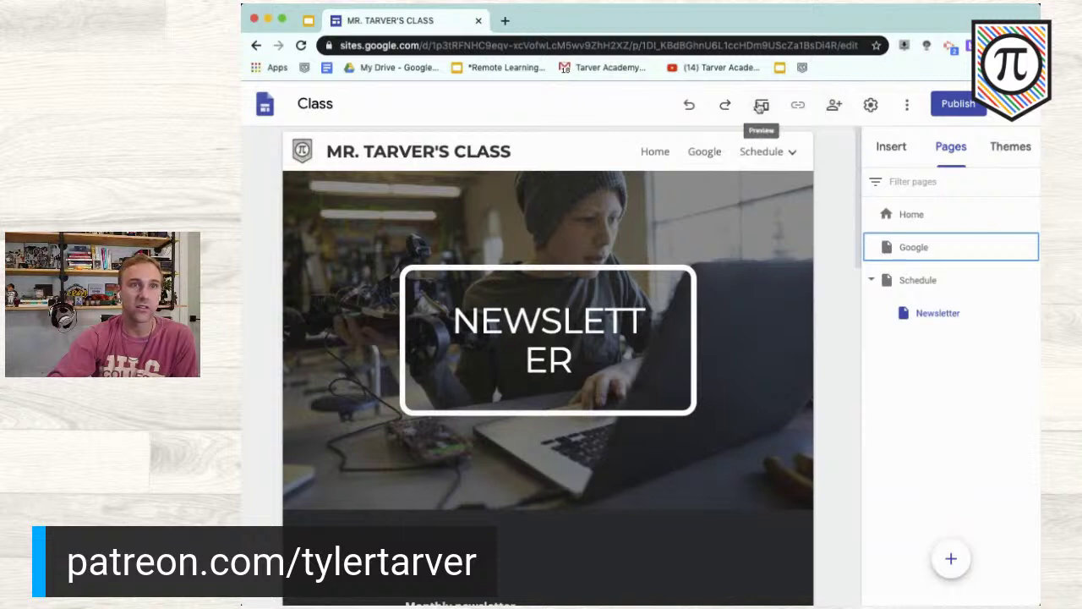
pyautogui.click(907, 105)
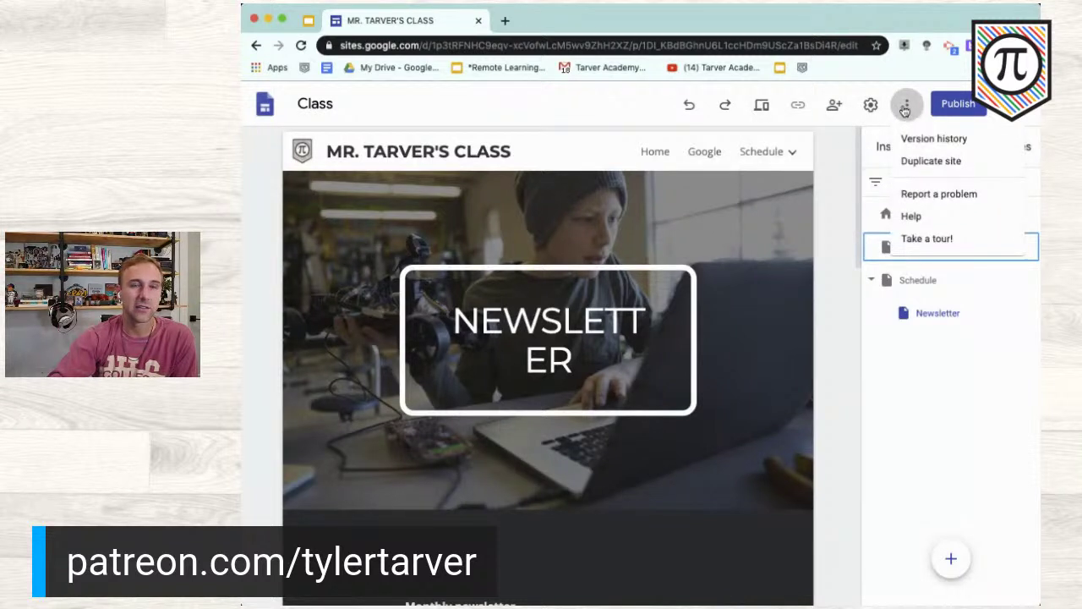
pyautogui.click(905, 108)
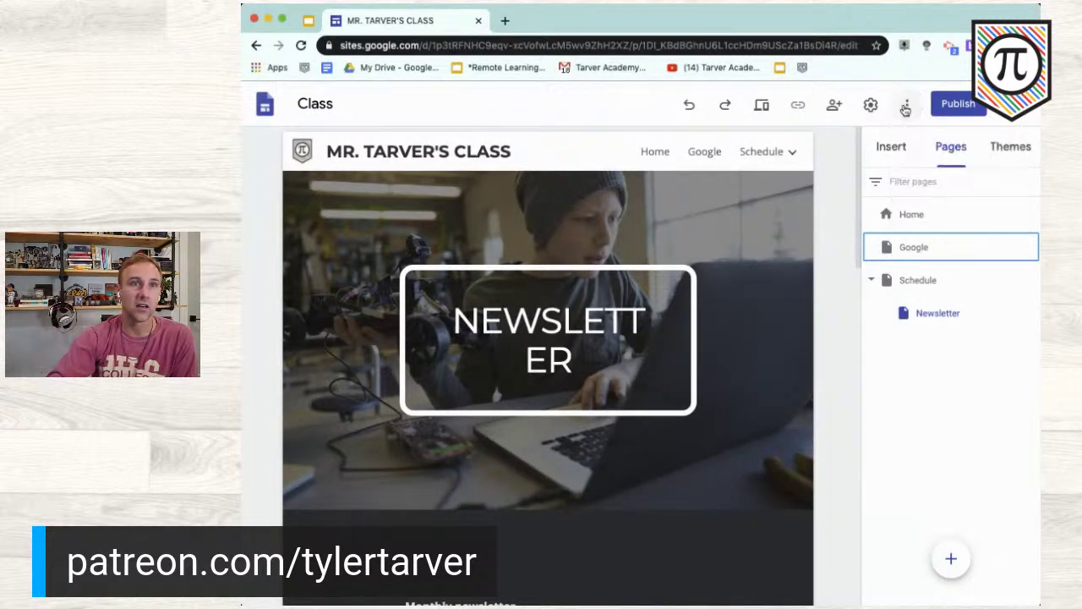
# Preview the site and look through the Newsletter page from header to footer
pyautogui.click(764, 105)
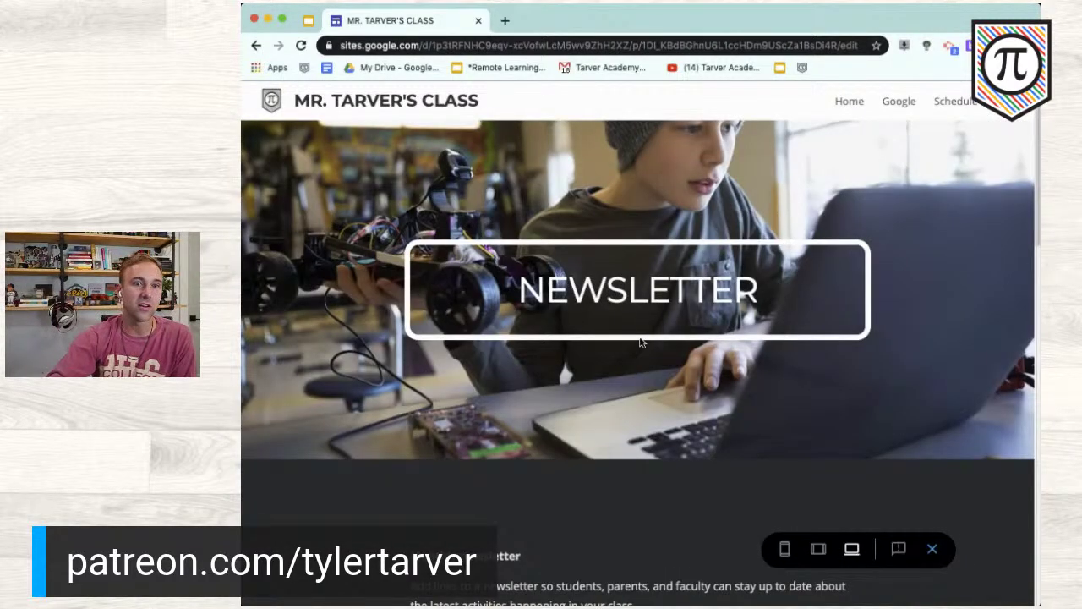
pyautogui.scroll(-10, 640, 341)
pyautogui.scroll(-3, 640, 341)
pyautogui.scroll(15, 589, 344)
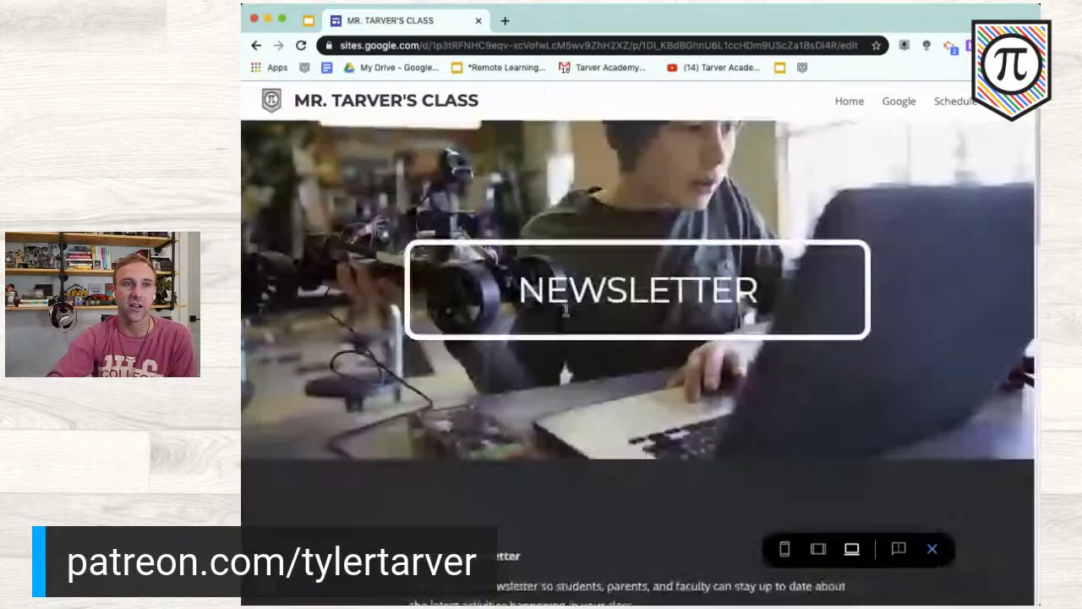
# Go to the Home page in the preview and examine its mission, image, video, resources, carousel and calendar sections
pyautogui.click(854, 102)
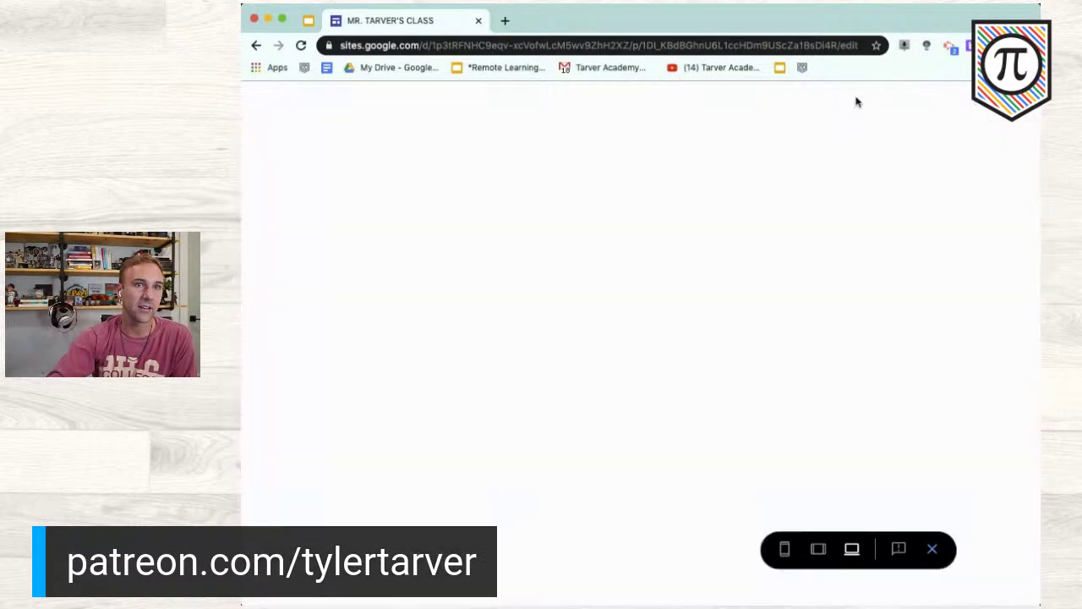
pyautogui.click(846, 105)
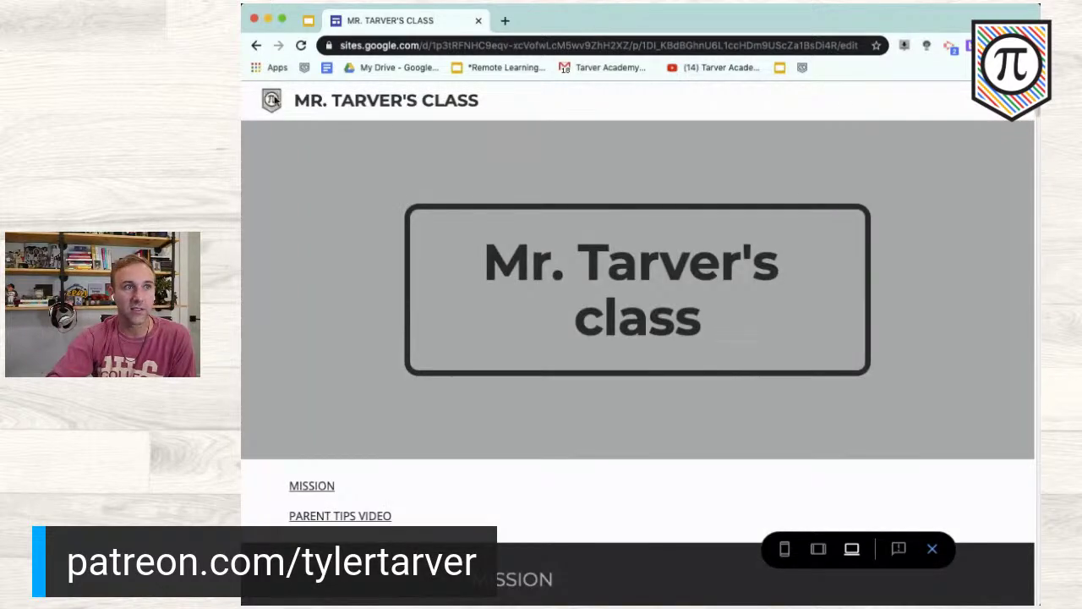
pyautogui.scroll(-5, 546, 304)
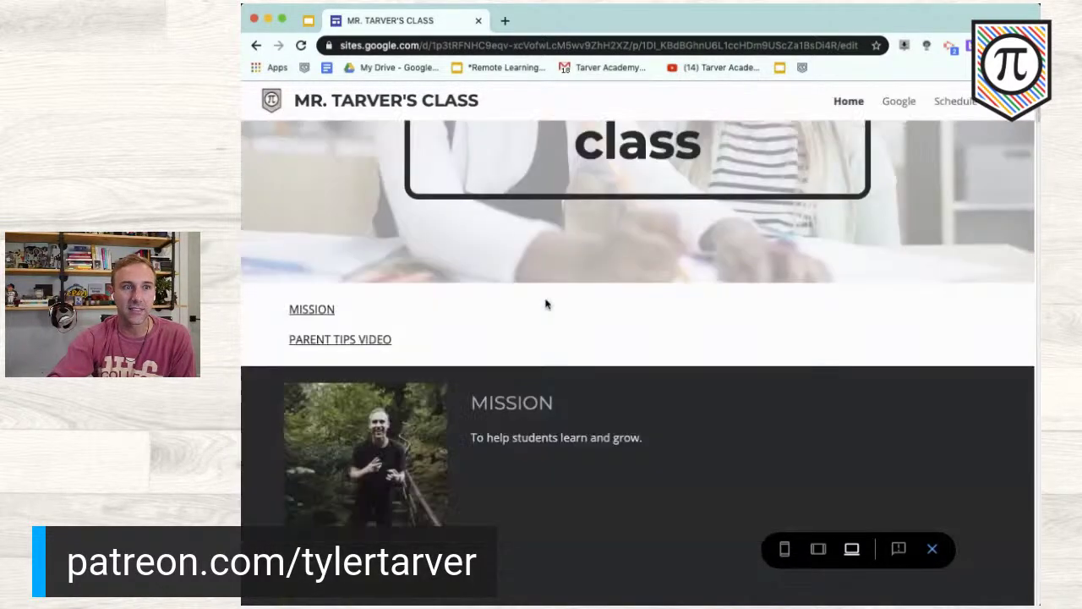
pyautogui.scroll(-10, 546, 304)
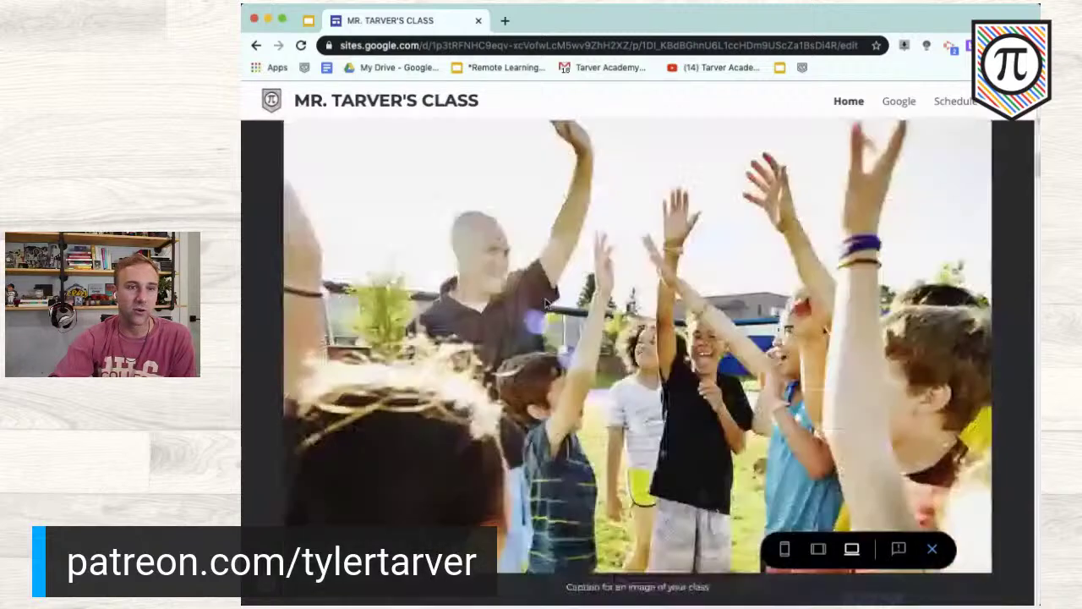
pyautogui.scroll(-10, 547, 275)
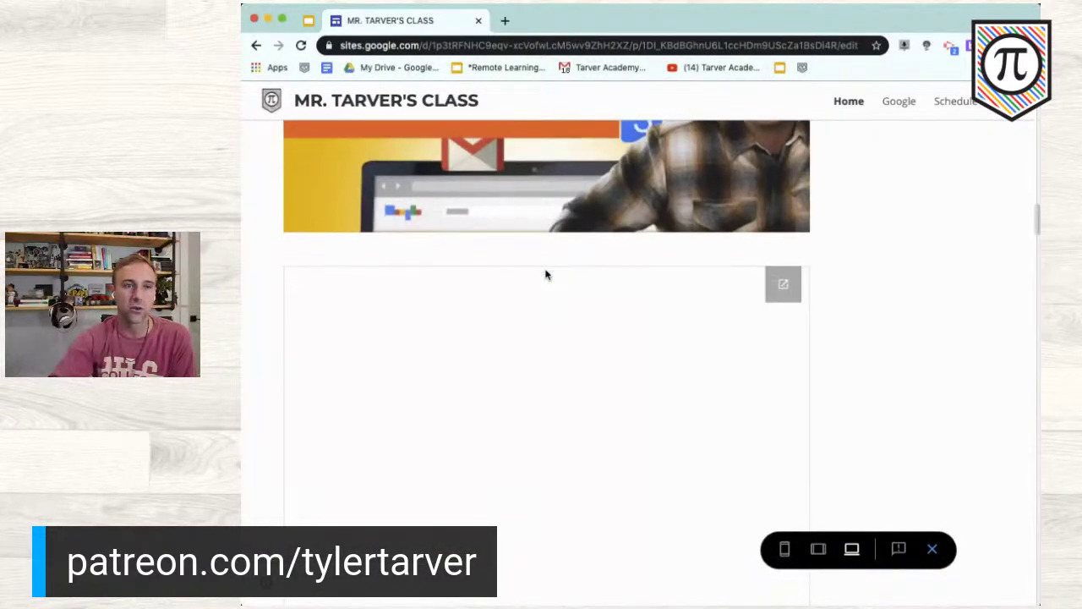
pyautogui.scroll(5, 553, 270)
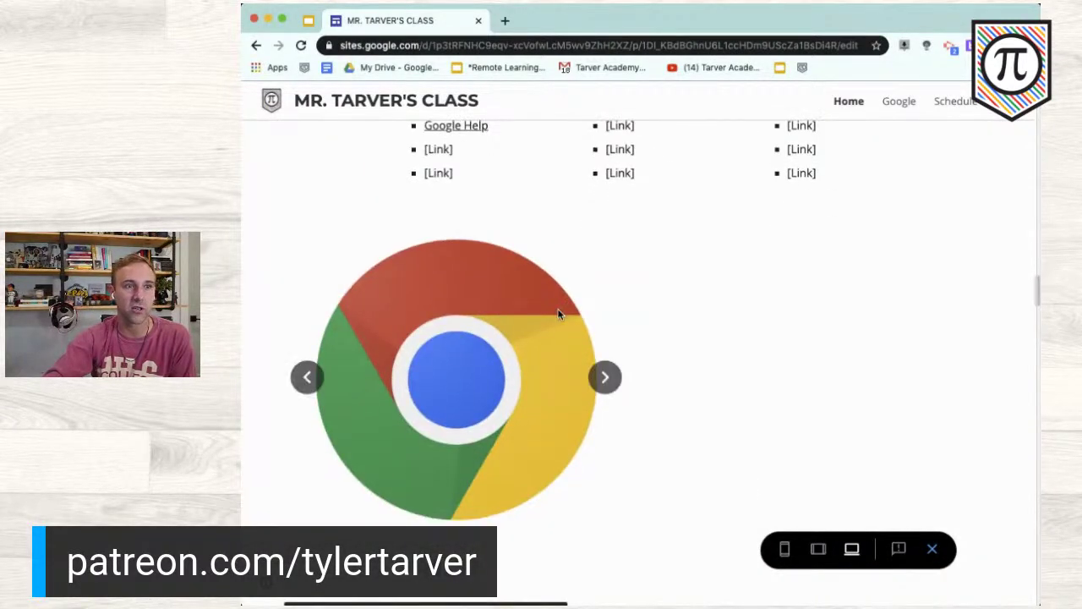
pyautogui.scroll(-5, 558, 312)
pyautogui.scroll(-3, 558, 314)
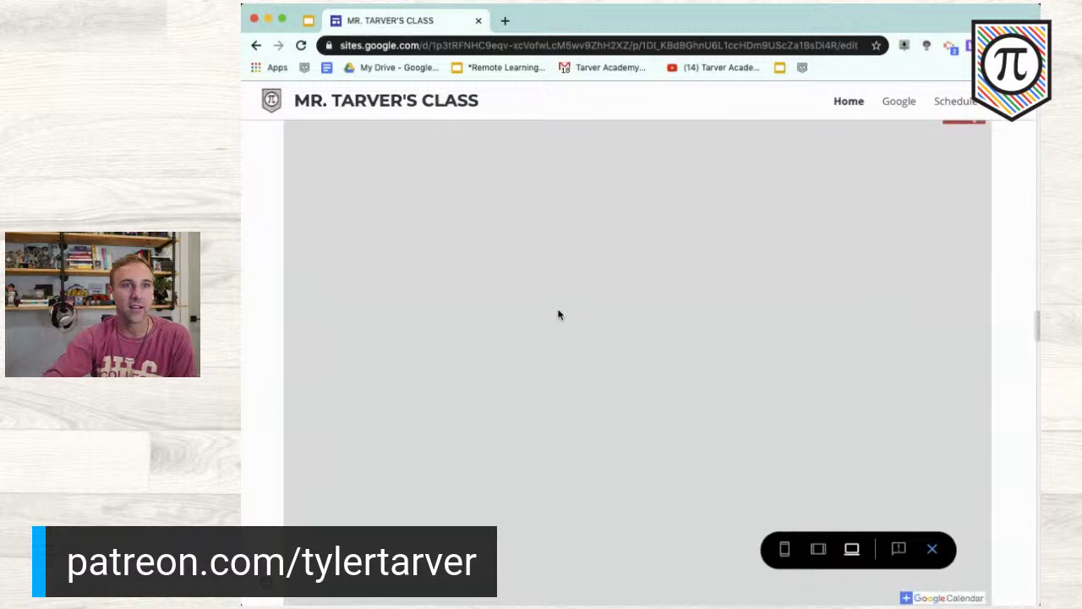
pyautogui.scroll(-2, 558, 315)
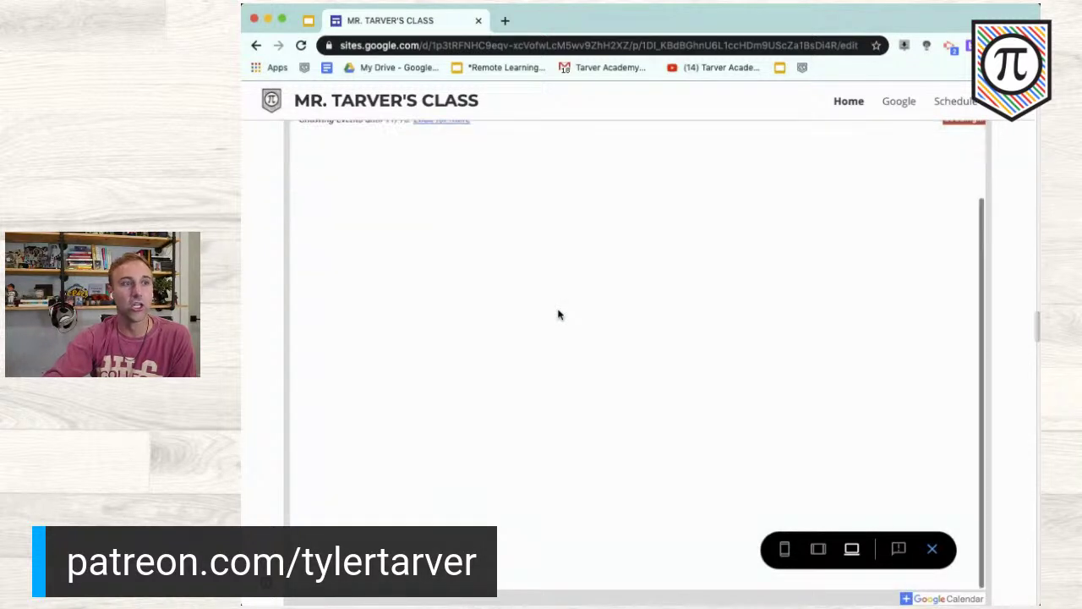
pyautogui.scroll(-8, 283, 504)
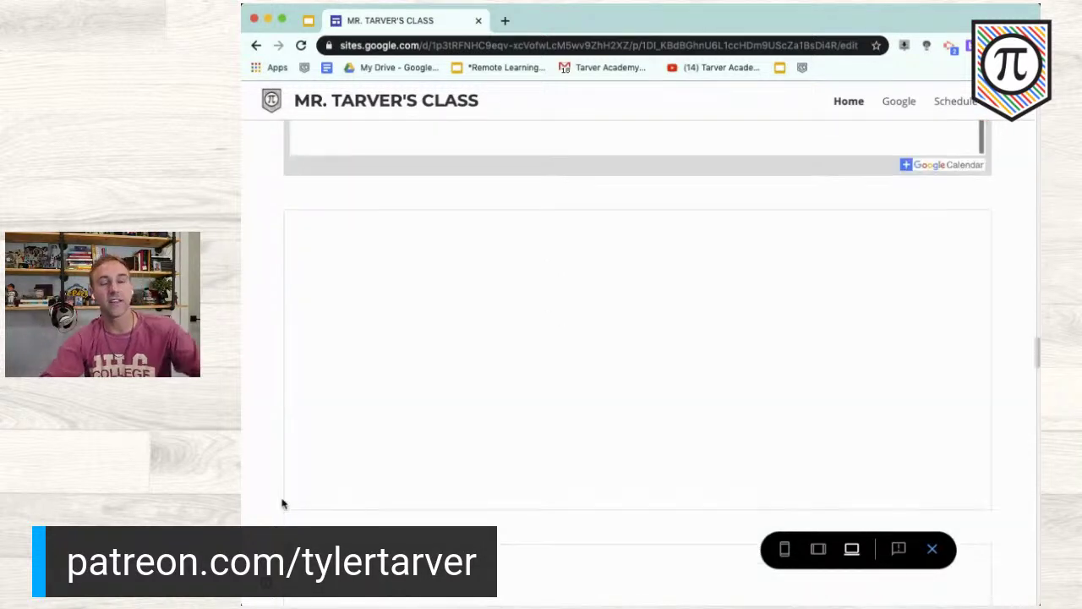
# Look through the Google Form embedded on the previewed Home page, and return to the class photo
pyautogui.scroll(-3, 283, 503)
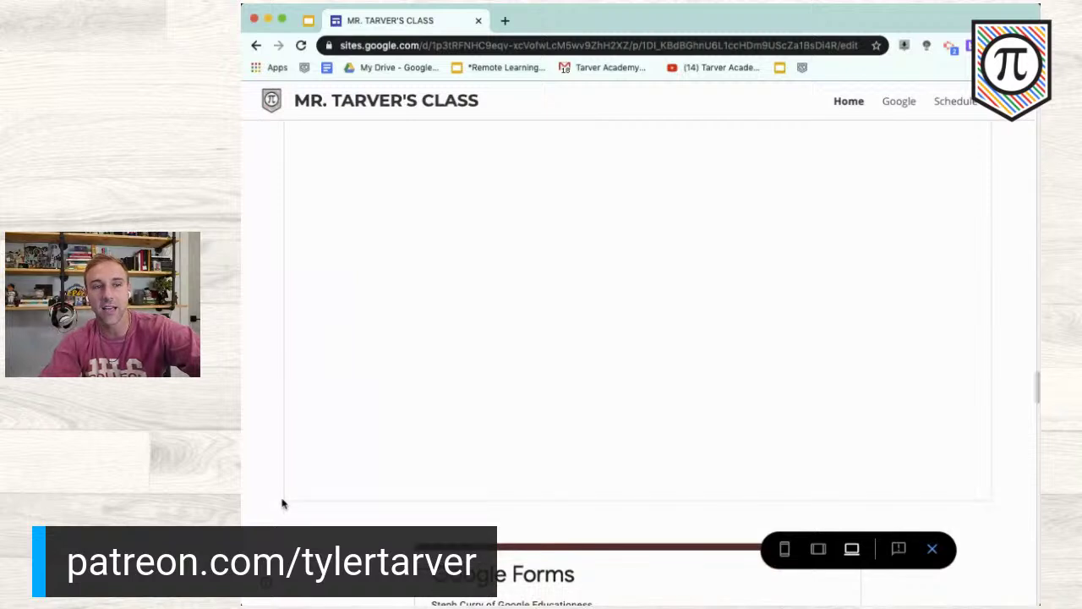
pyautogui.scroll(-5, 284, 504)
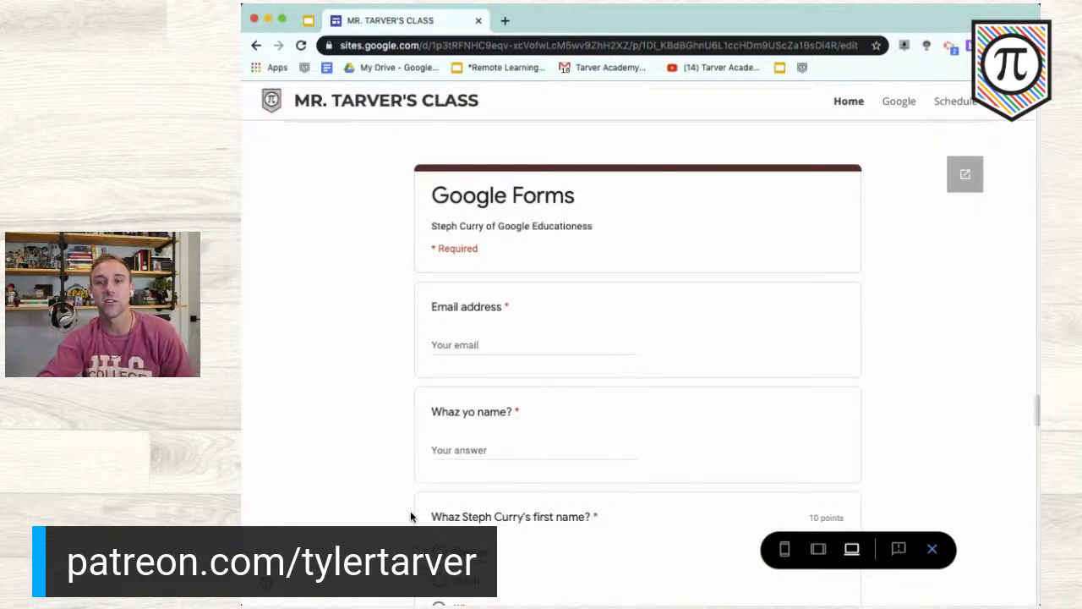
pyautogui.scroll(-5, 411, 516)
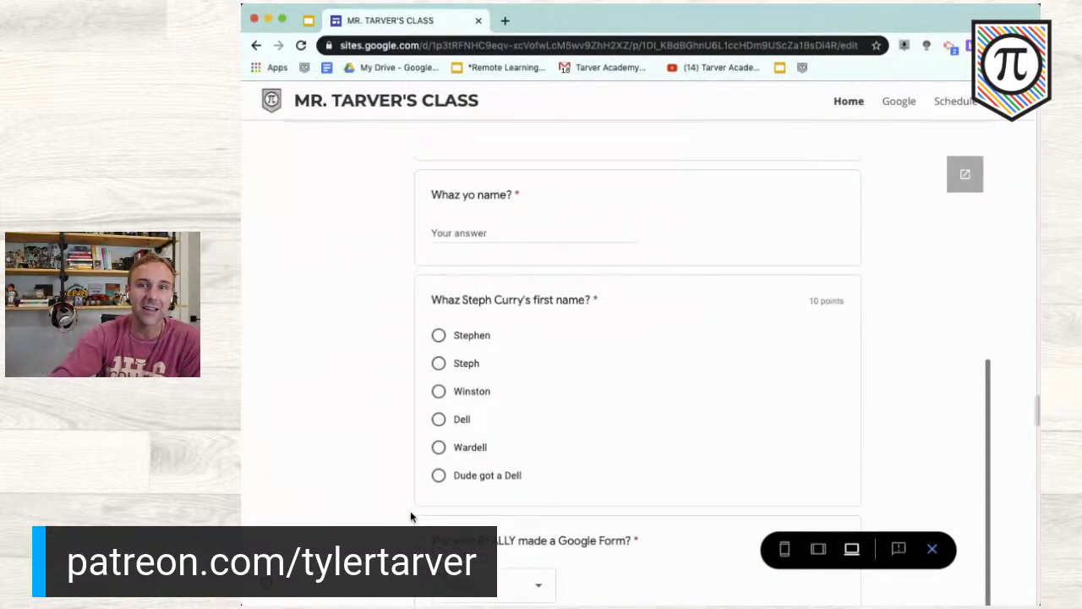
pyautogui.scroll(-1, 401, 348)
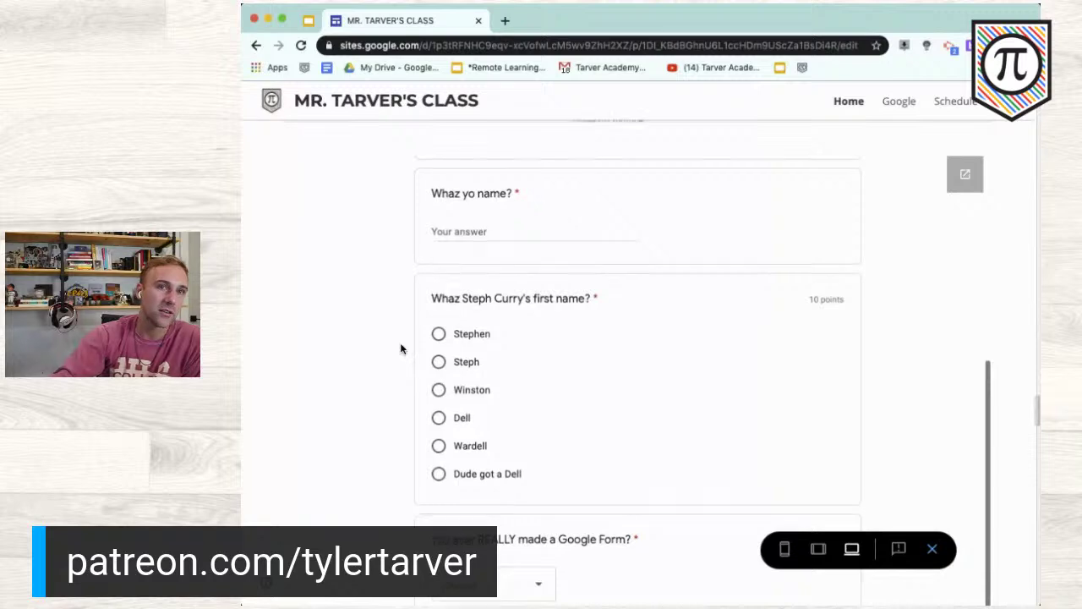
pyautogui.scroll(5, 507, 321)
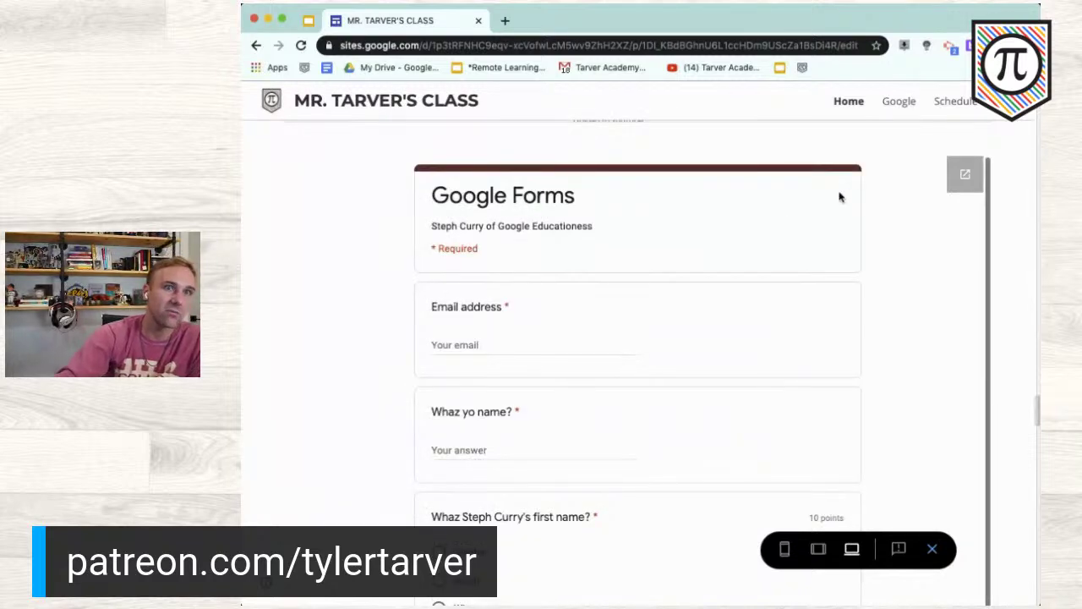
pyautogui.moveTo(986, 141); pyautogui.dragTo(1006, 123)
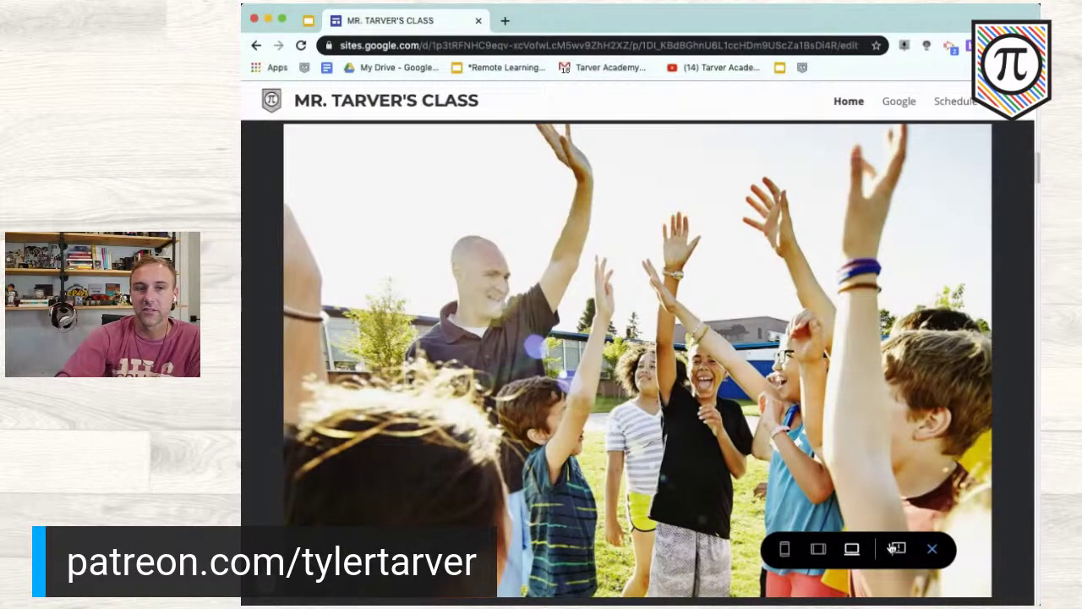
# Switch the preview to phone size and view the Home page from its header
pyautogui.click(785, 551)
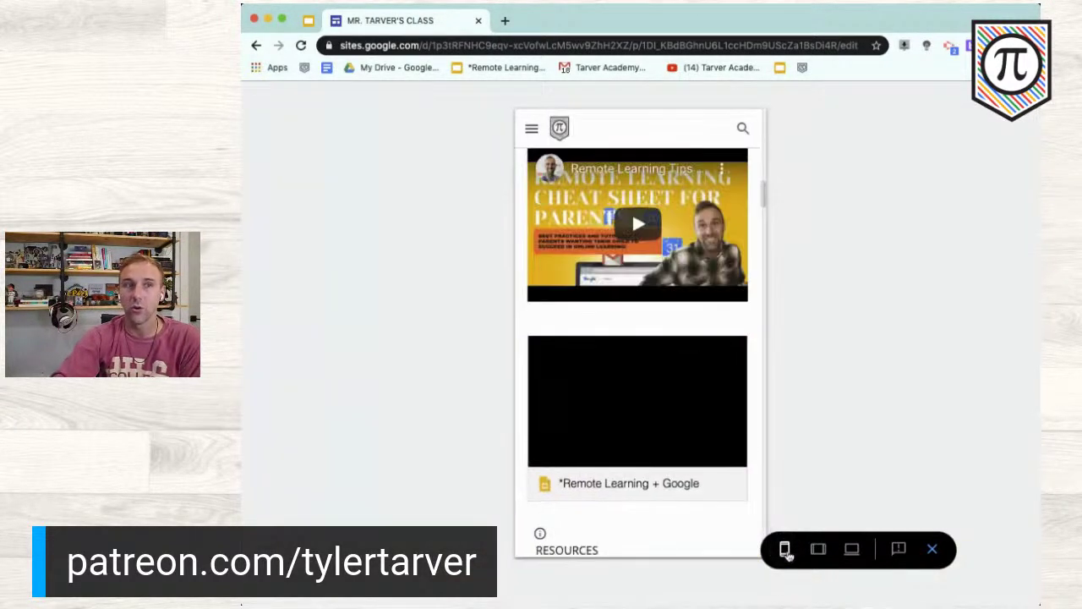
pyautogui.scroll(-1, 666, 301)
pyautogui.scroll(15, 666, 301)
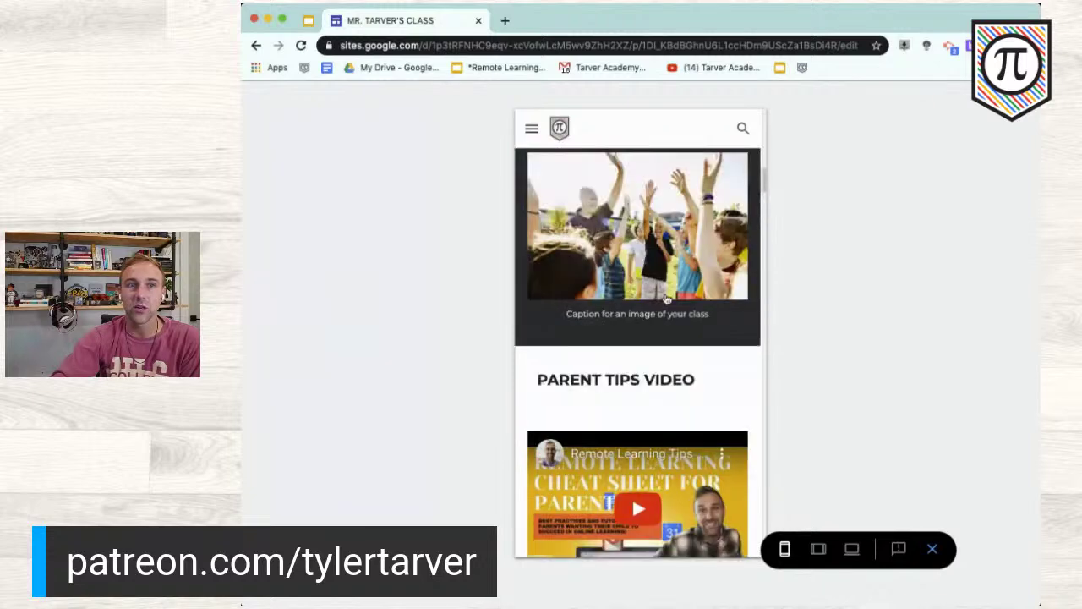
pyautogui.scroll(3, 666, 300)
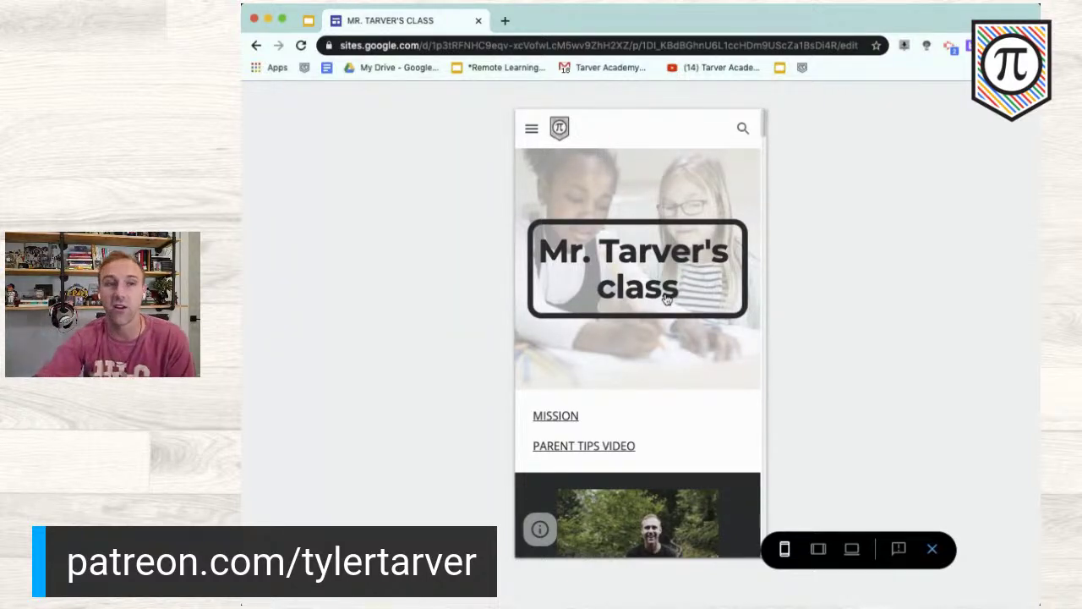
# Examine how the Home page's embedded files, resource links and form are laid out on a phone, and exit the preview
pyautogui.scroll(-5, 666, 300)
pyautogui.scroll(-15, 666, 301)
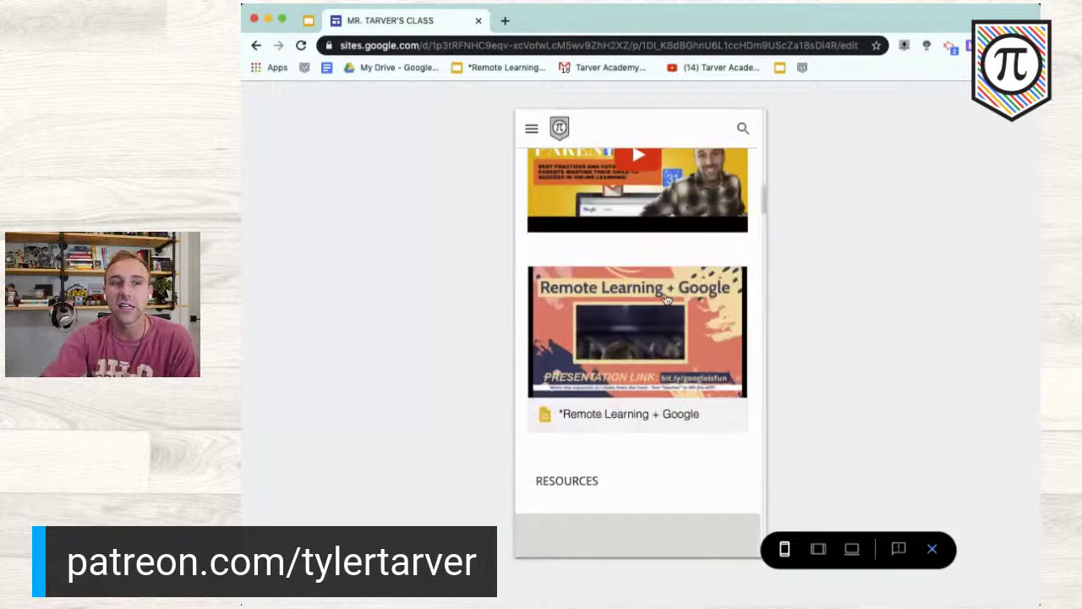
pyautogui.scroll(-15, 666, 301)
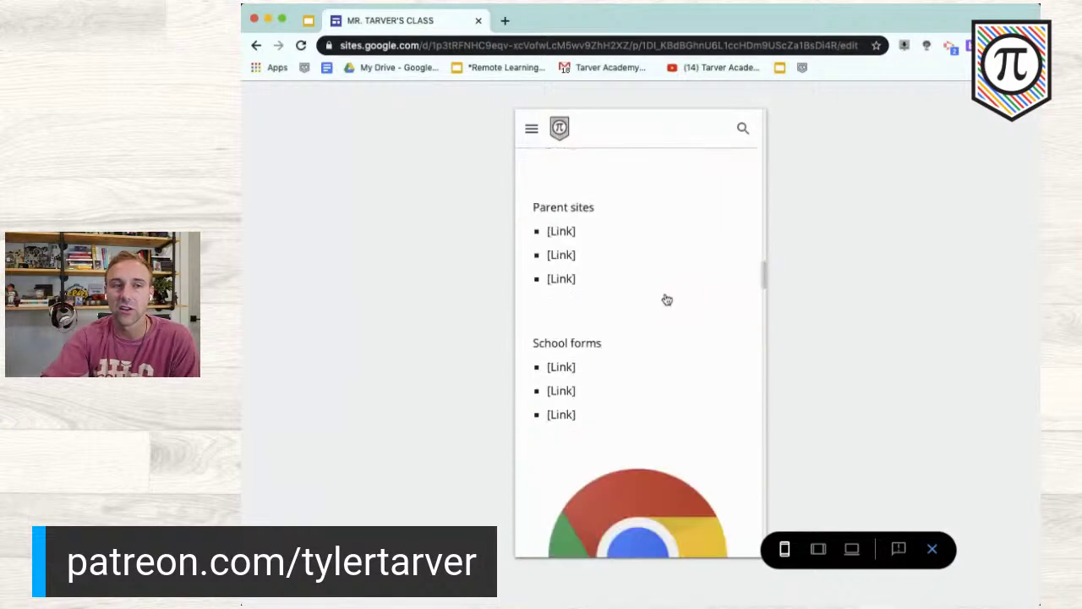
pyautogui.scroll(-5, 666, 301)
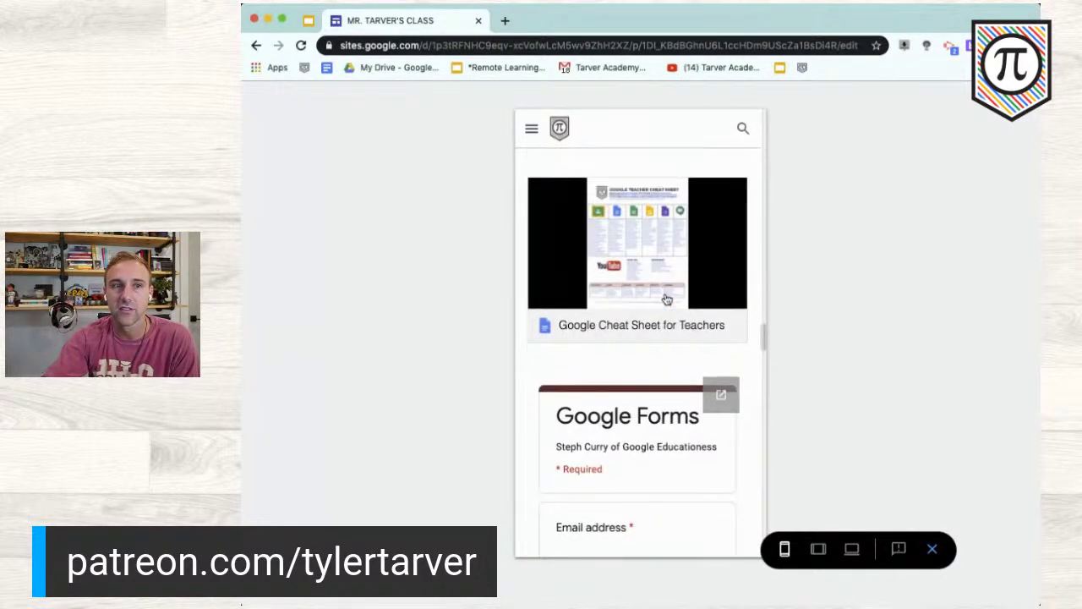
pyautogui.scroll(5, 666, 300)
pyautogui.scroll(-4, 660, 401)
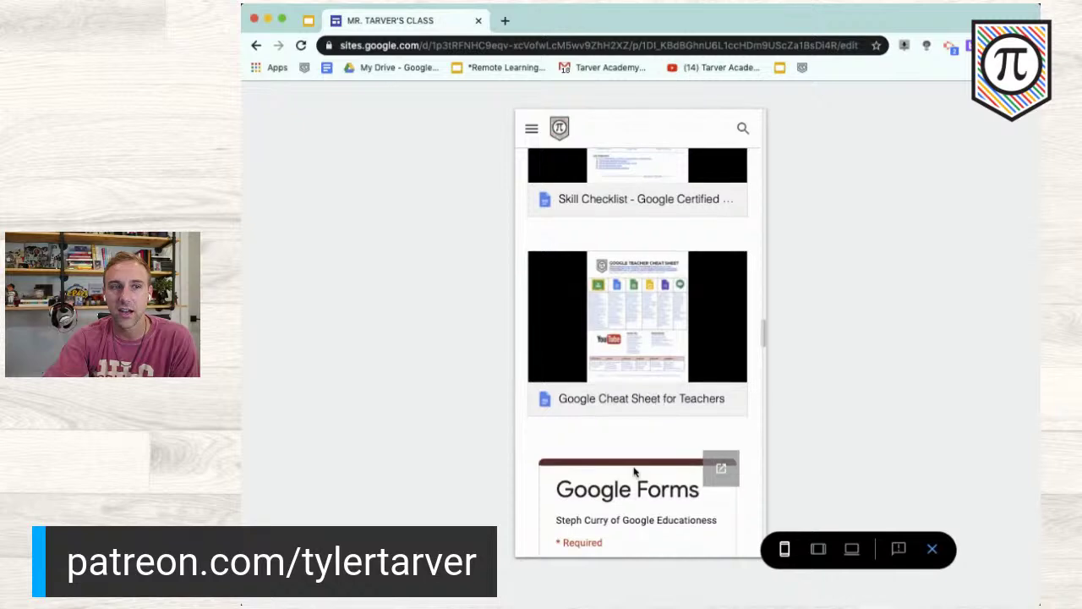
pyautogui.scroll(-5, 635, 472)
pyautogui.scroll(-15, 635, 472)
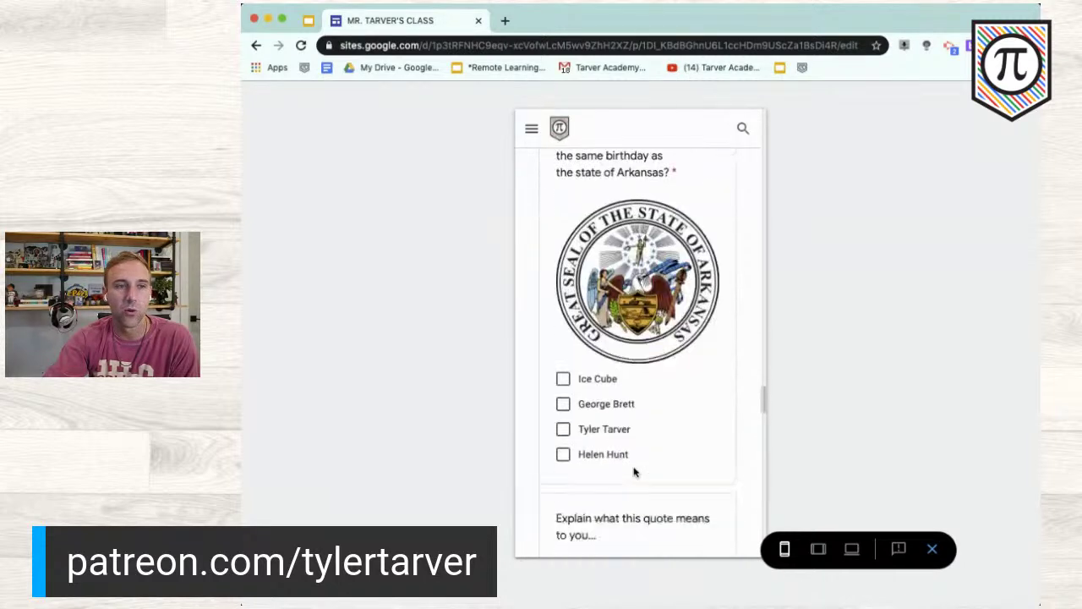
pyautogui.scroll(15, 635, 472)
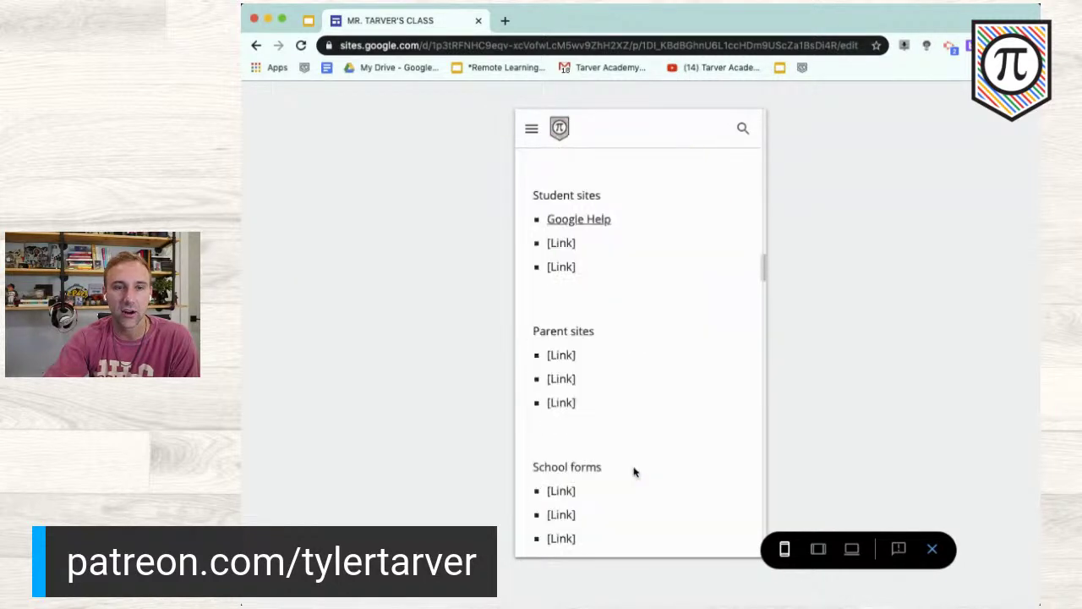
pyautogui.click(929, 549)
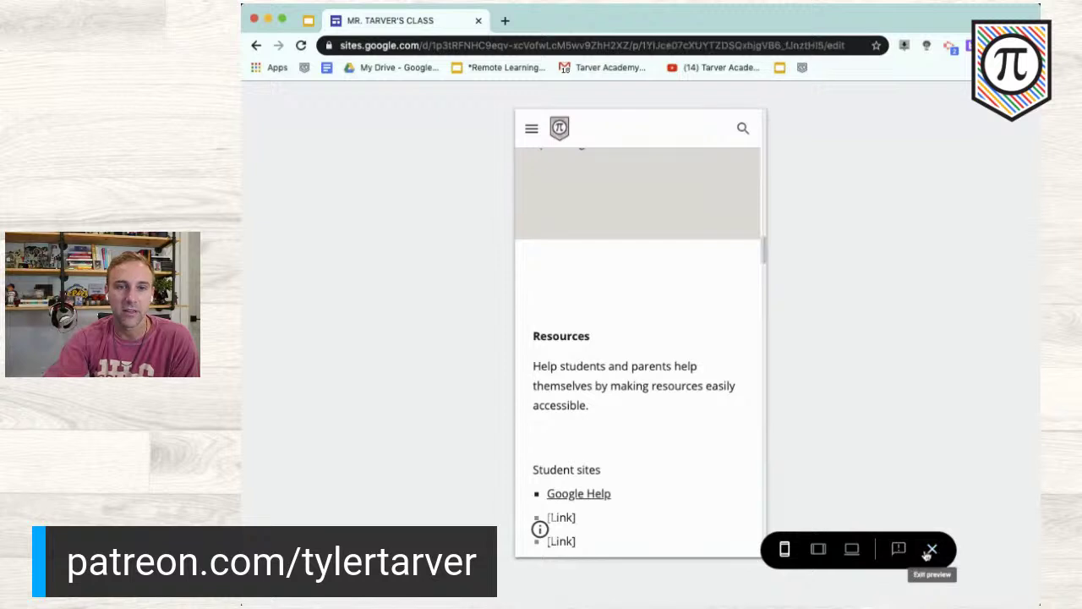
pyautogui.click(929, 549)
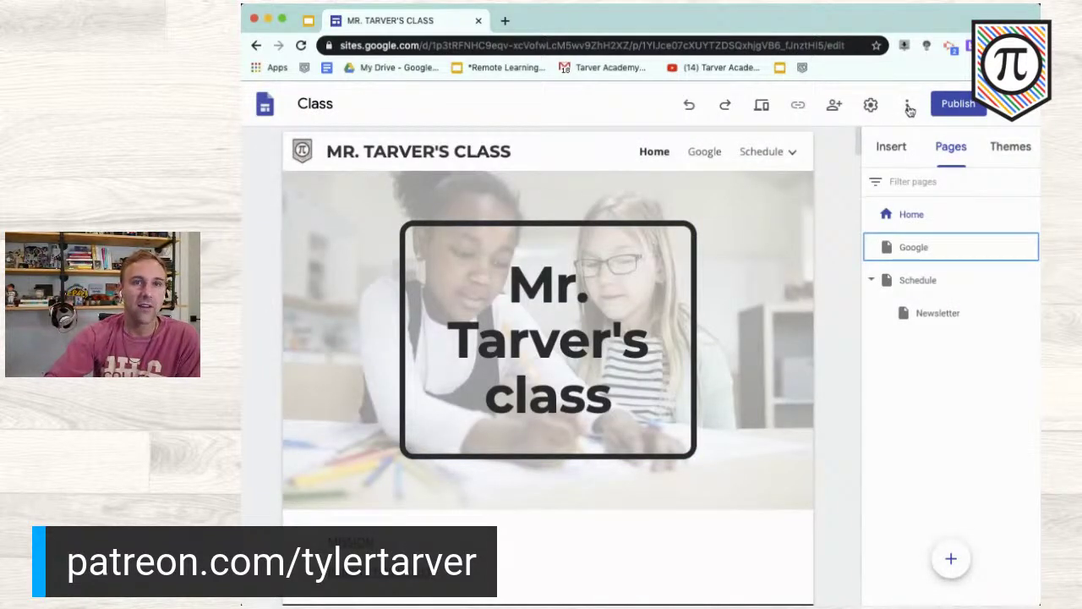
# View the October 6, 7:02 AM version in the site's version history, return to the editor, and check the site duplication option
pyautogui.click(908, 106)
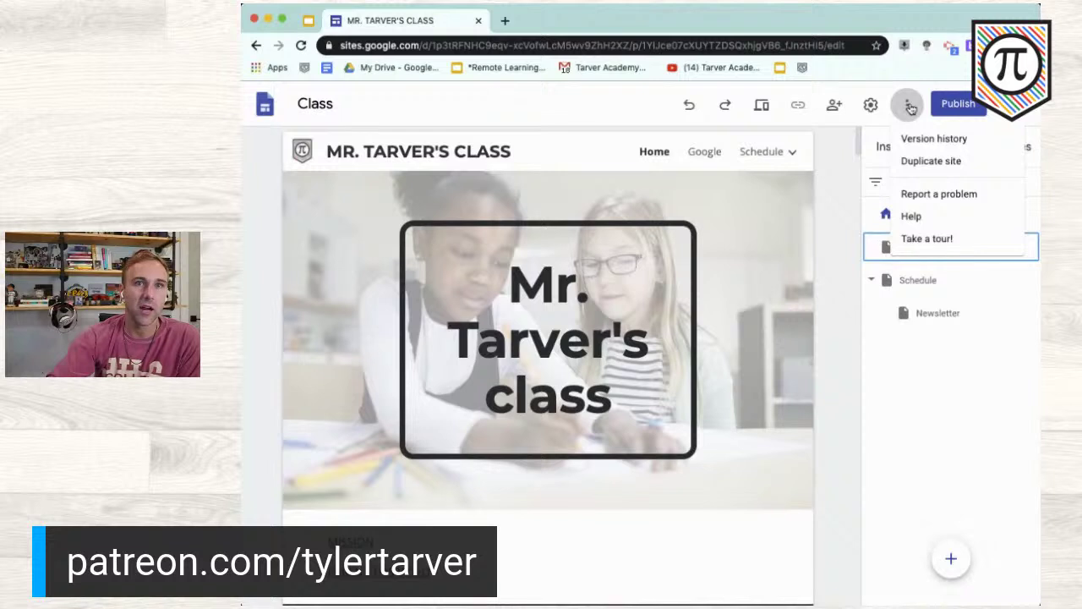
pyautogui.click(910, 107)
pyautogui.click(909, 105)
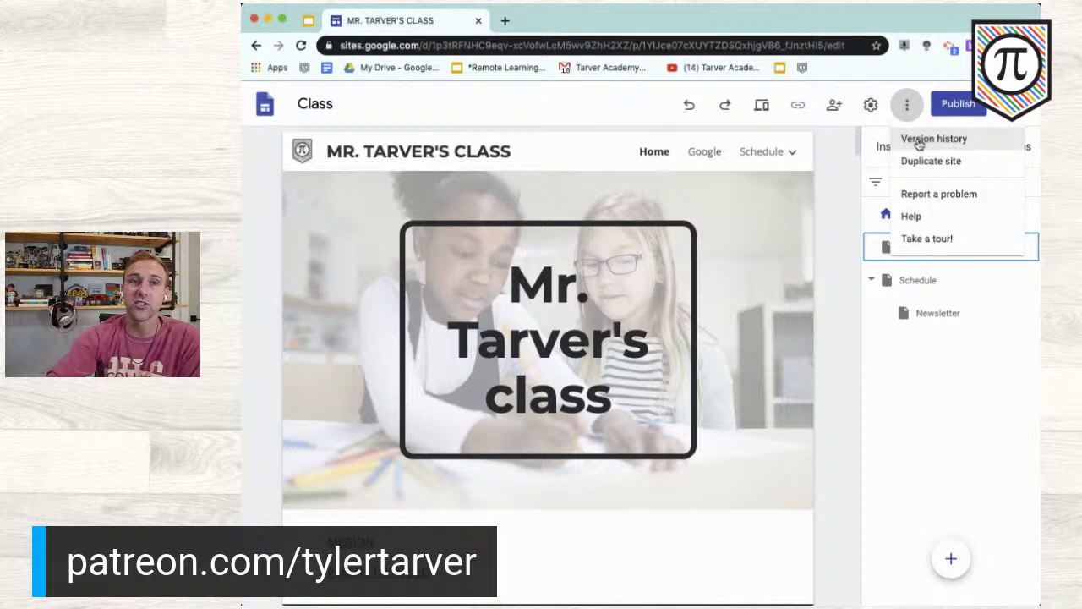
pyautogui.click(919, 141)
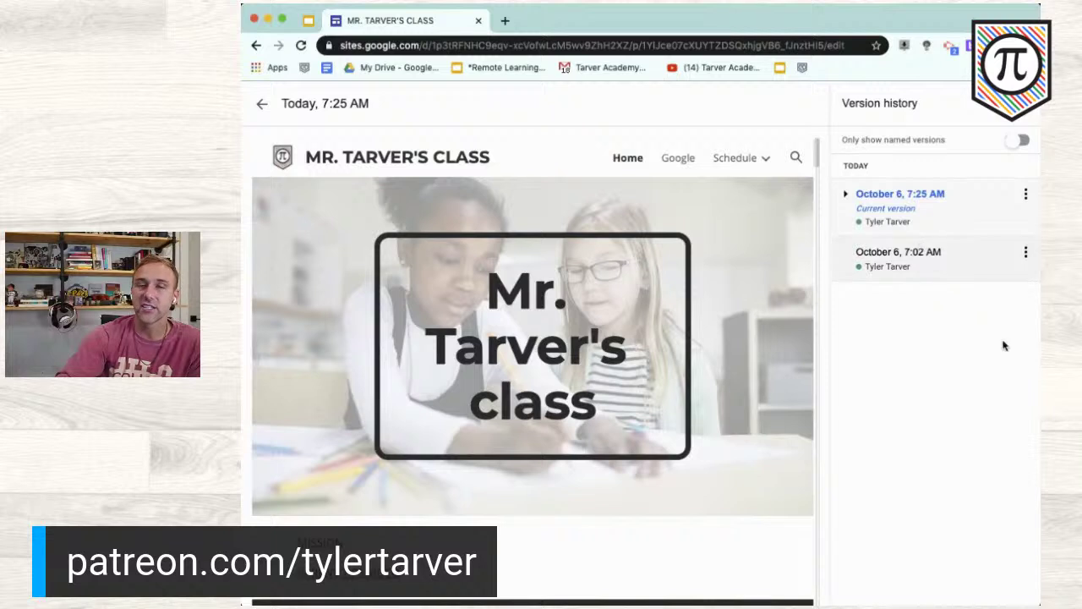
pyautogui.click(974, 258)
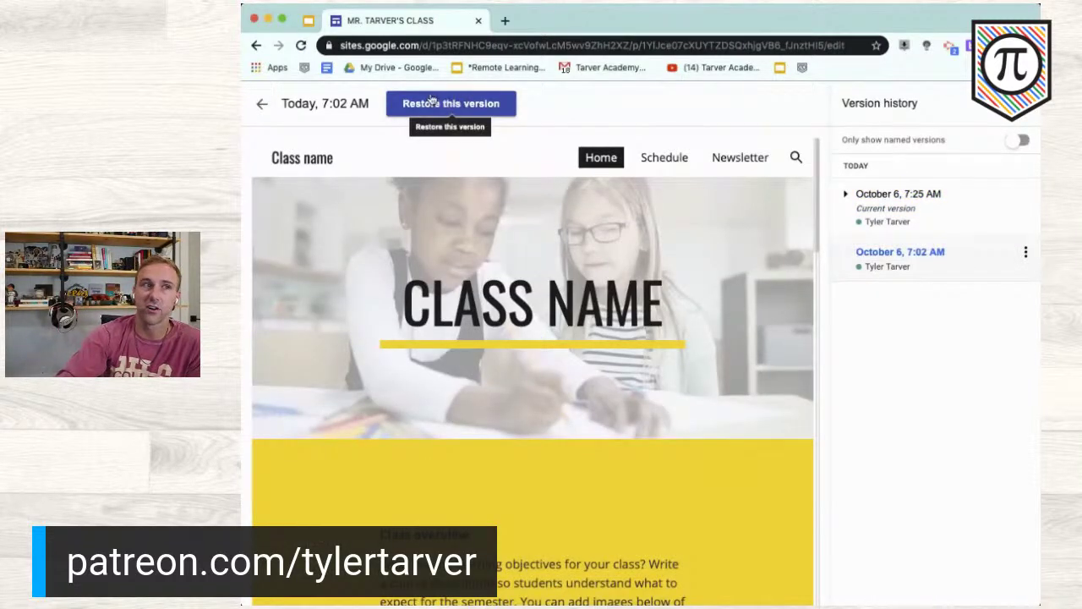
pyautogui.click(260, 103)
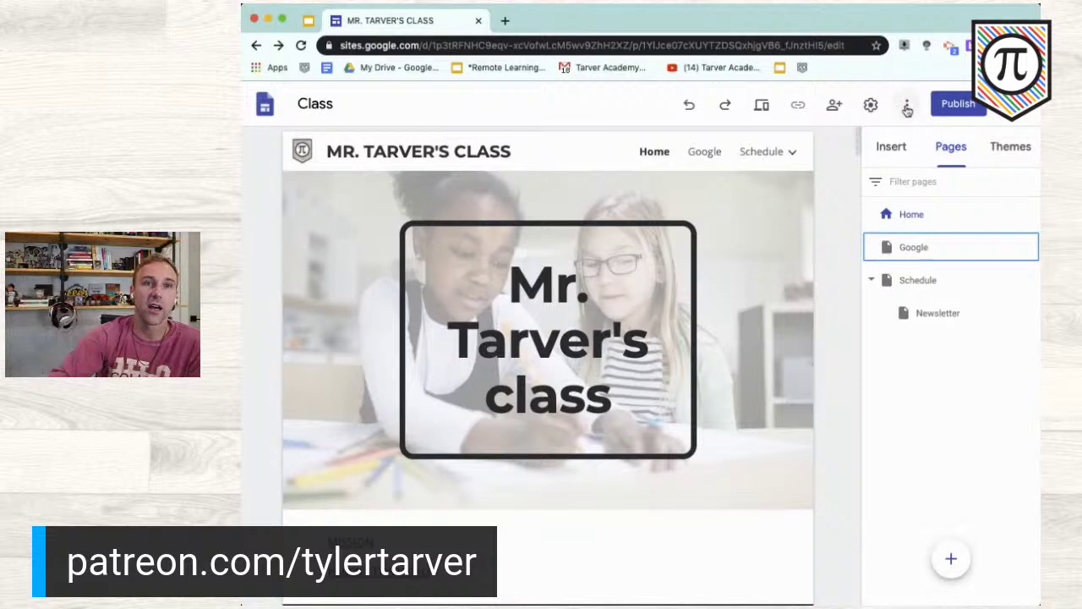
pyautogui.click(906, 106)
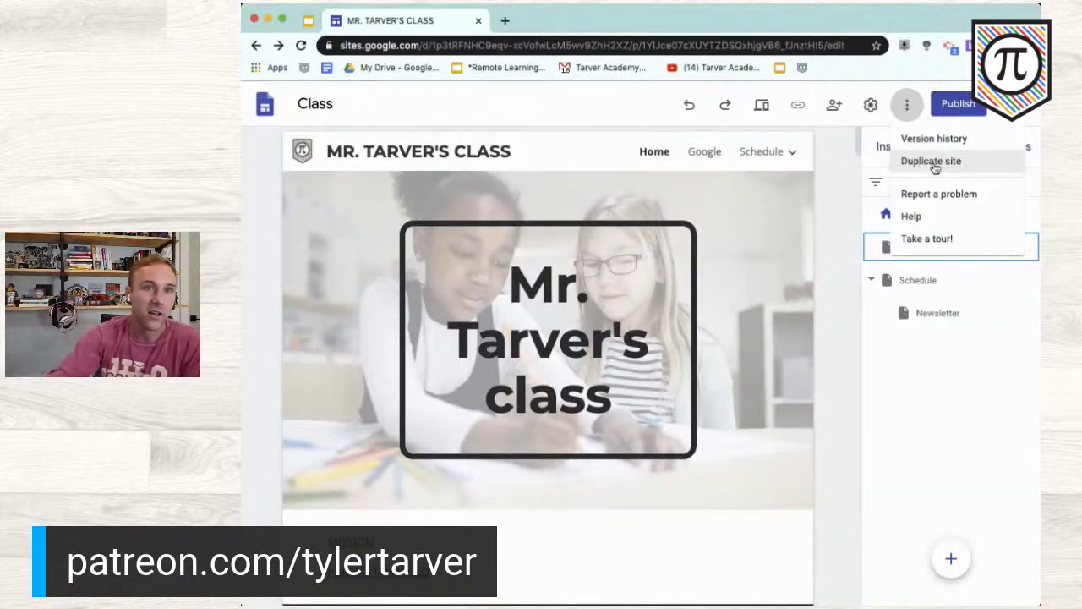
pyautogui.click(911, 104)
# Start publishing the site and insert "fake-" before "class" in its web address
pyautogui.click(966, 104)
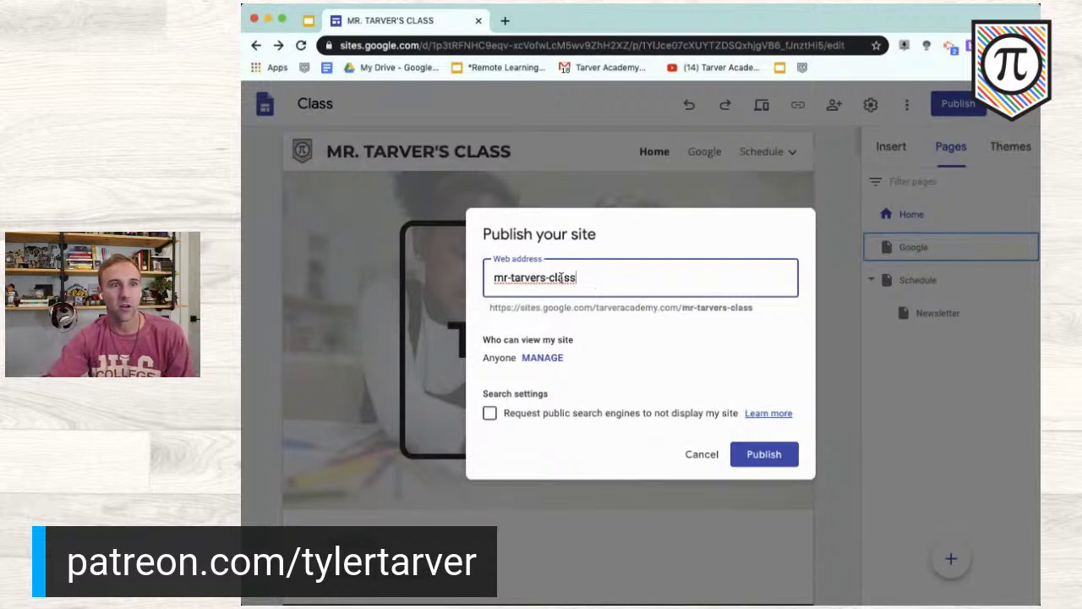
pyautogui.click(549, 277)
pyautogui.write('fake-')
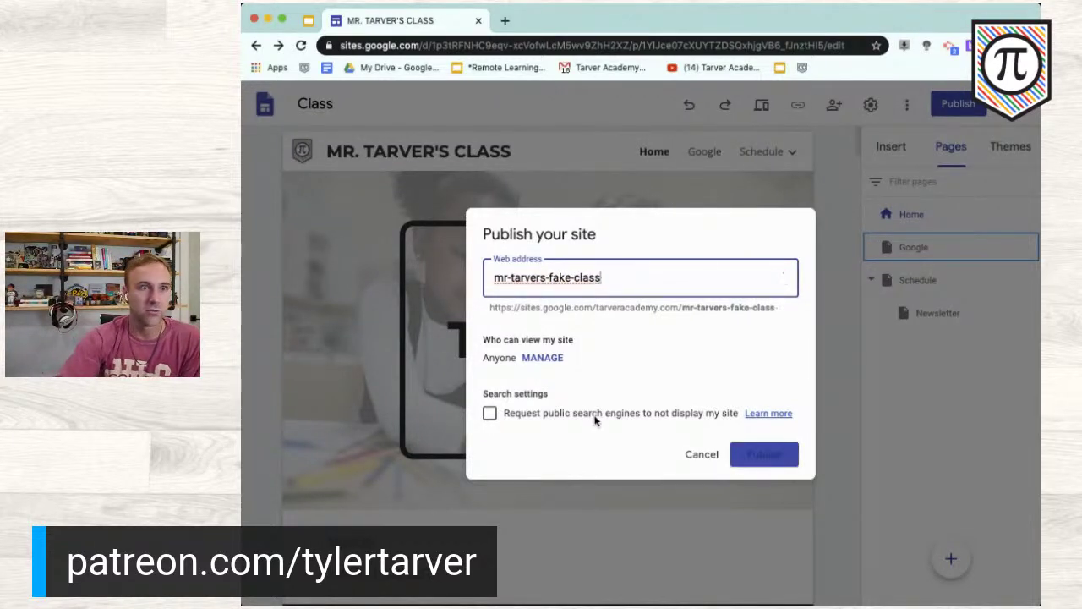
# Review the site's viewer and sharing access from the publishing settings, and close it without adding anyone
pyautogui.click(541, 359)
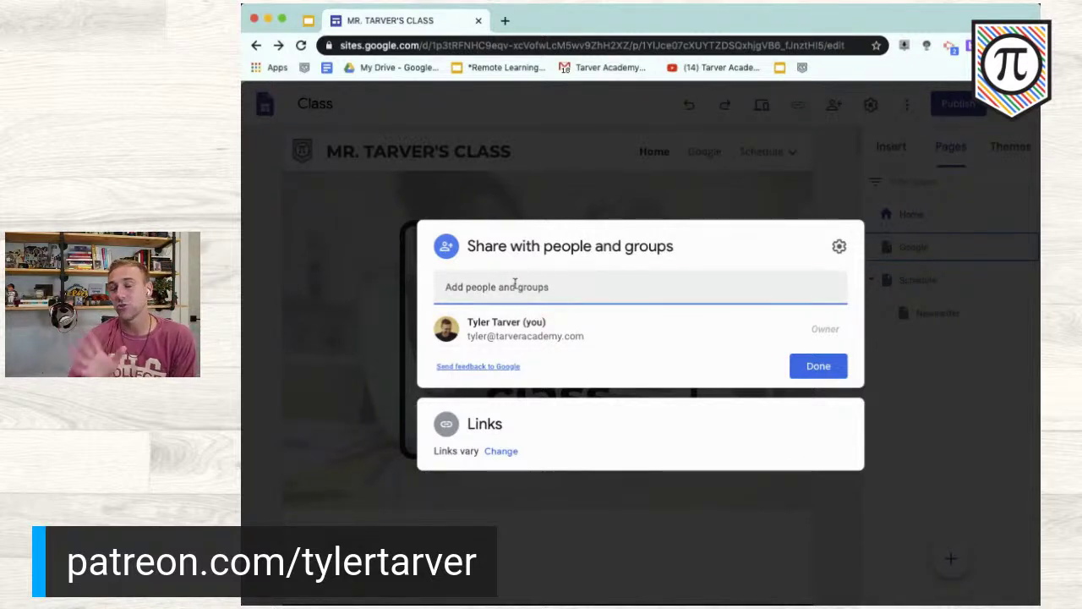
pyautogui.click(490, 301)
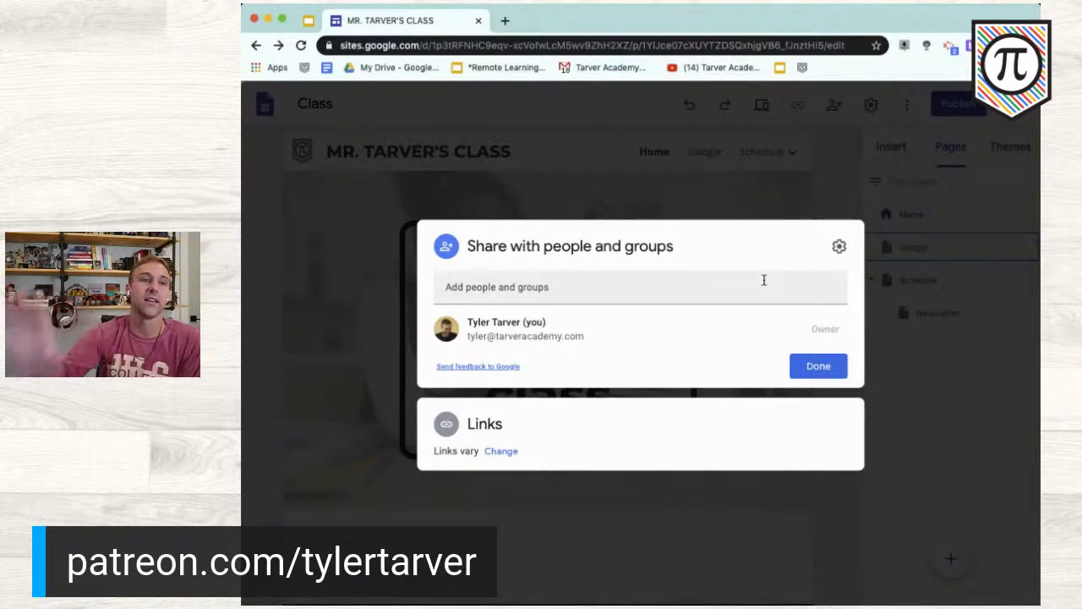
pyautogui.click(819, 372)
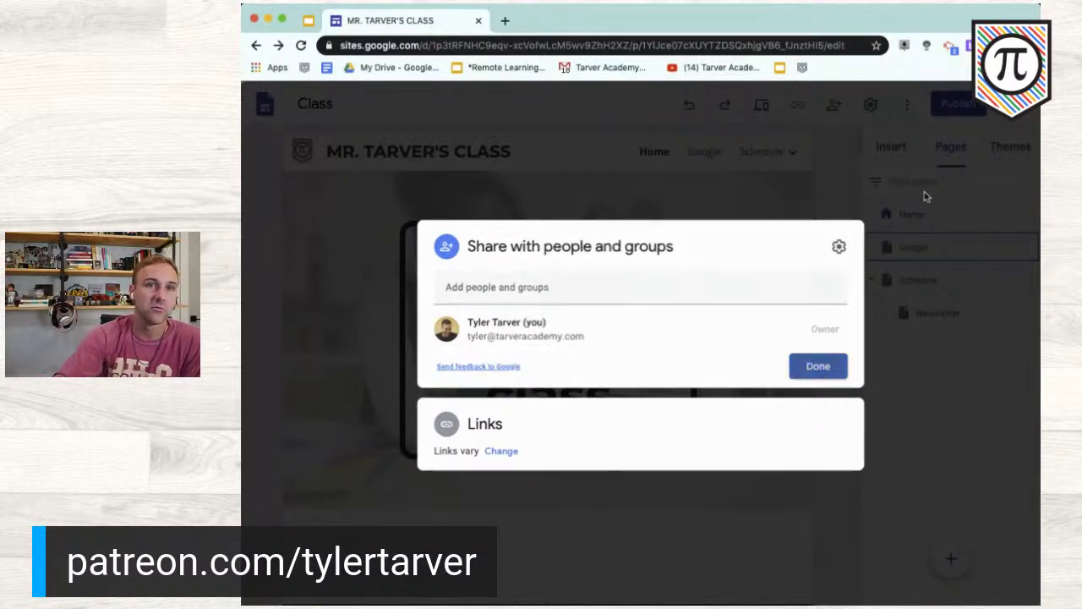
# Request that public search engines not display the site, and publish it
pyautogui.click(958, 106)
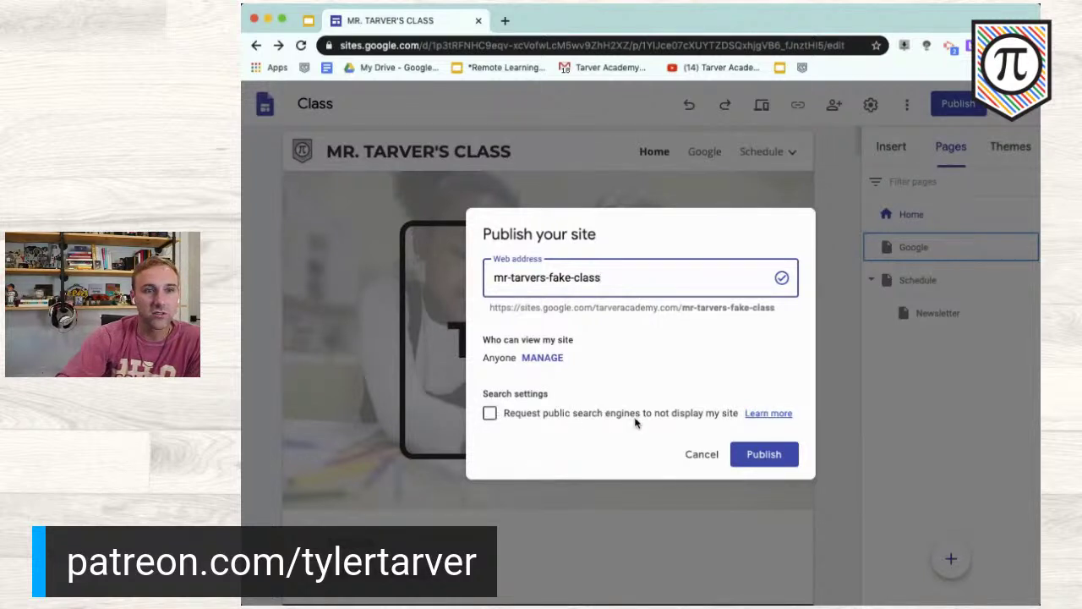
pyautogui.click(490, 413)
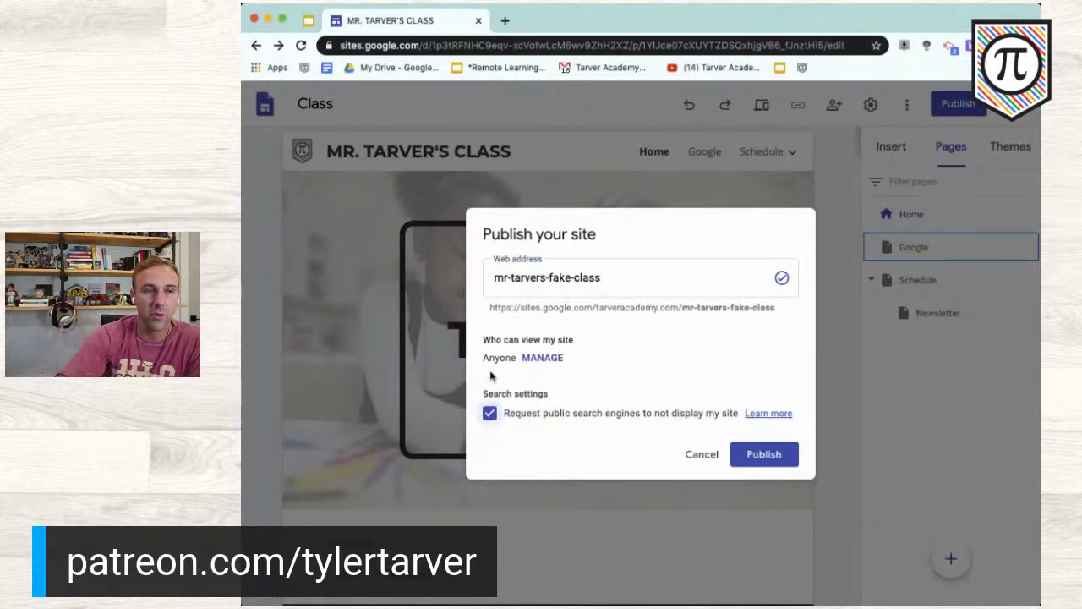
pyautogui.click(762, 455)
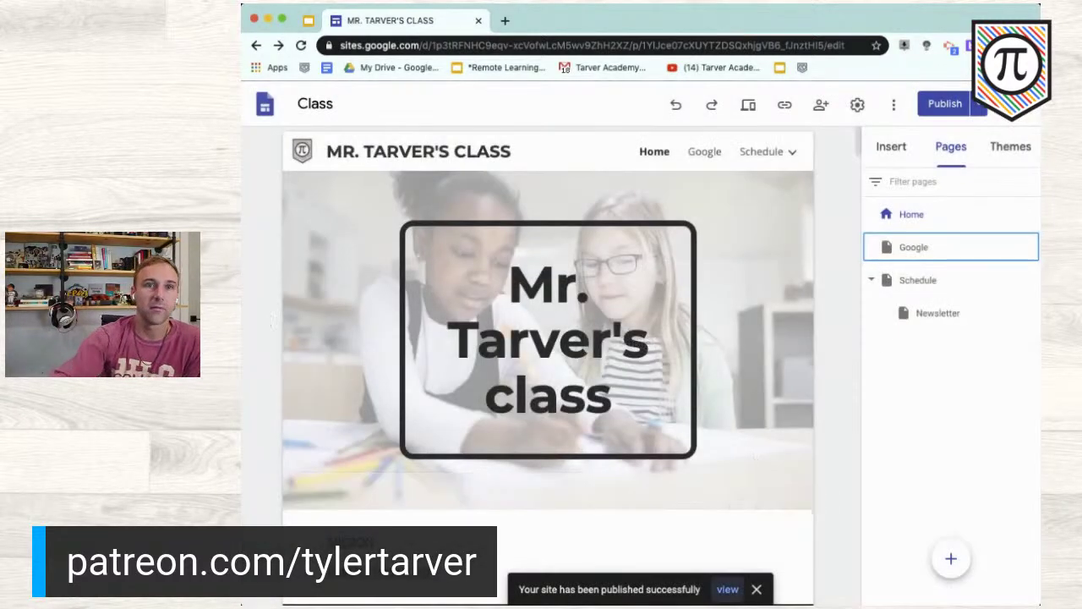
# Look over the post-publishing options for settings, reviewing changes, viewing the published site and unpublishing
pyautogui.hscroll(3, 981, 108)
pyautogui.click(981, 108)
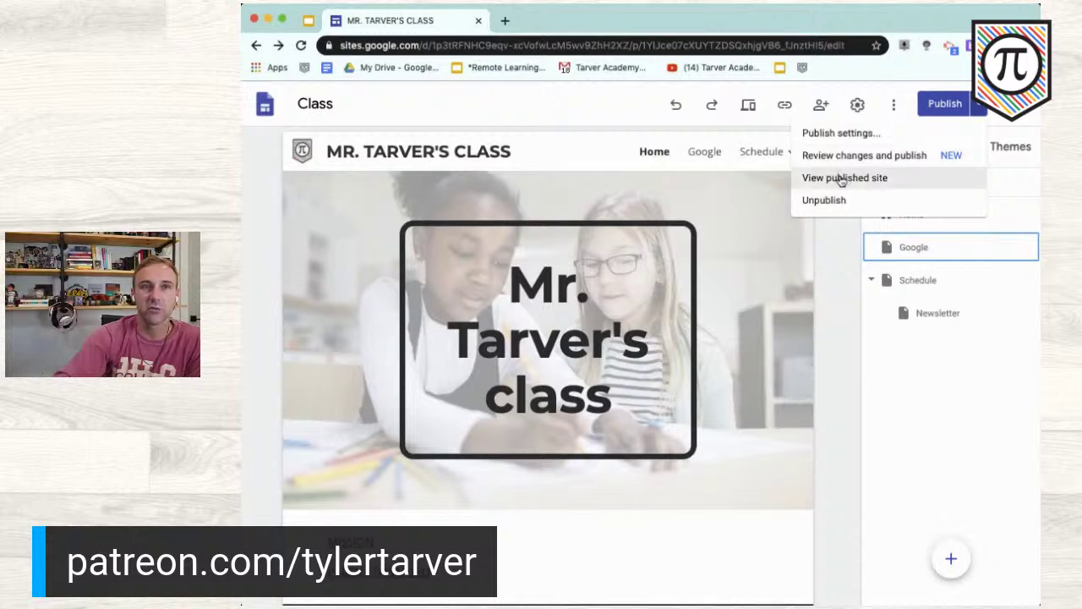
pyautogui.click(849, 247)
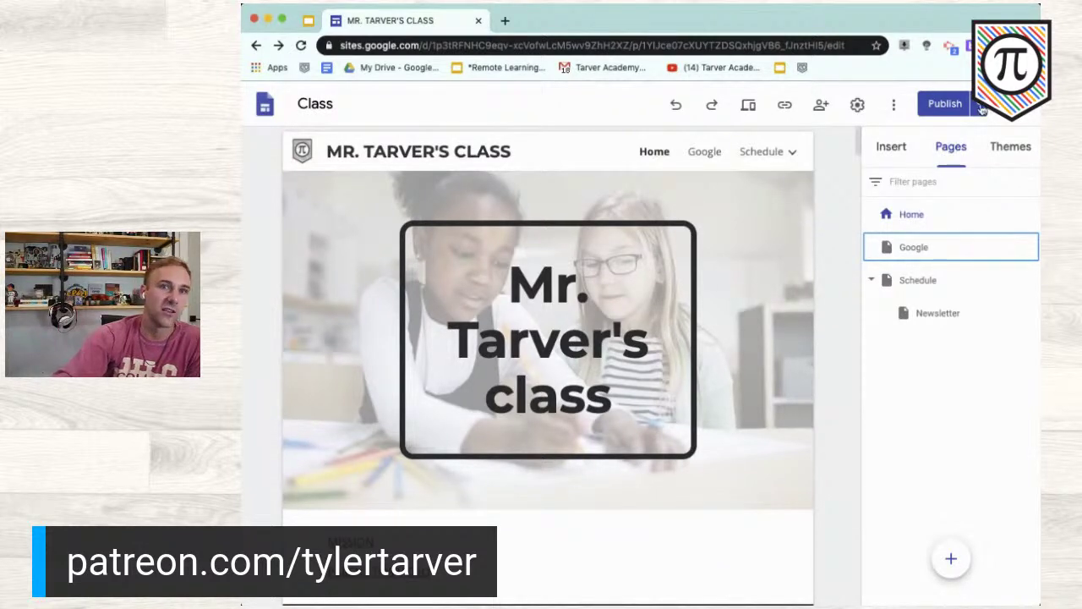
pyautogui.click(981, 108)
pyautogui.click(852, 260)
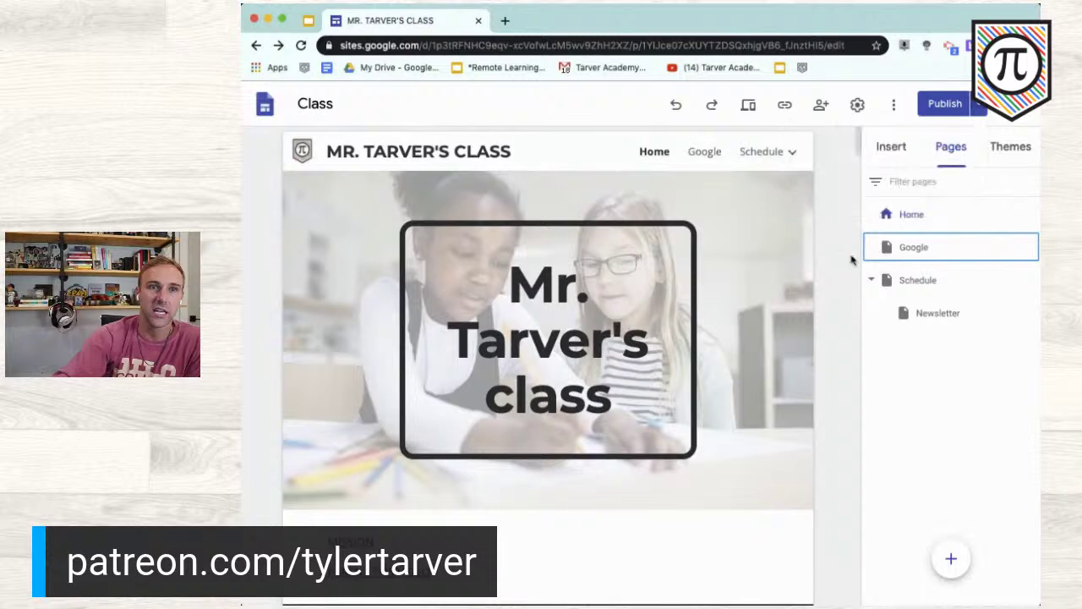
# Check the published site's sharing settings for people, groups and links, and return to the editor
pyautogui.click(893, 104)
pyautogui.click(822, 105)
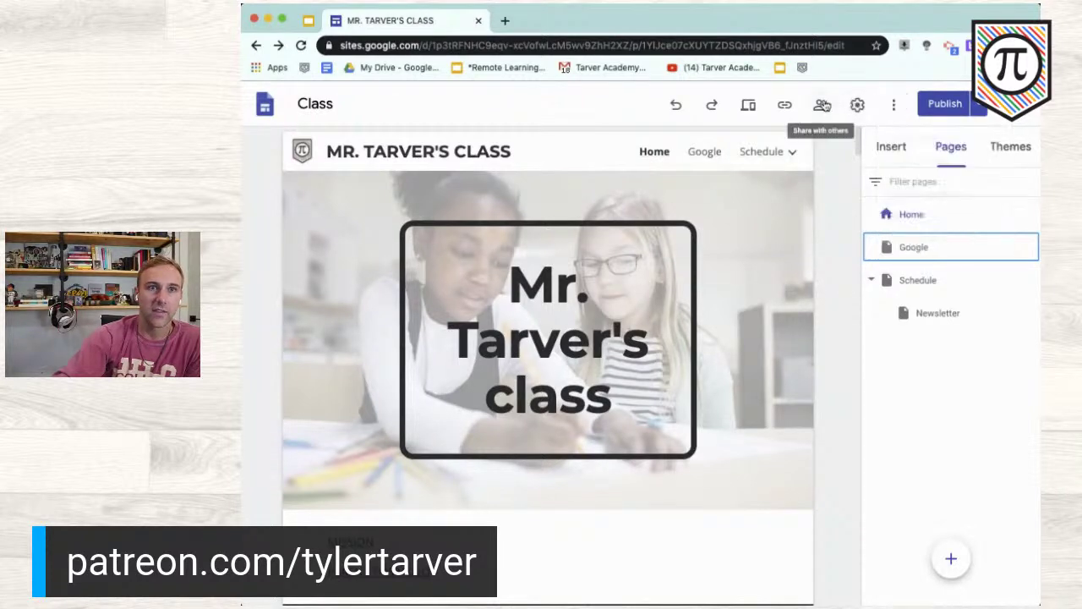
pyautogui.click(821, 105)
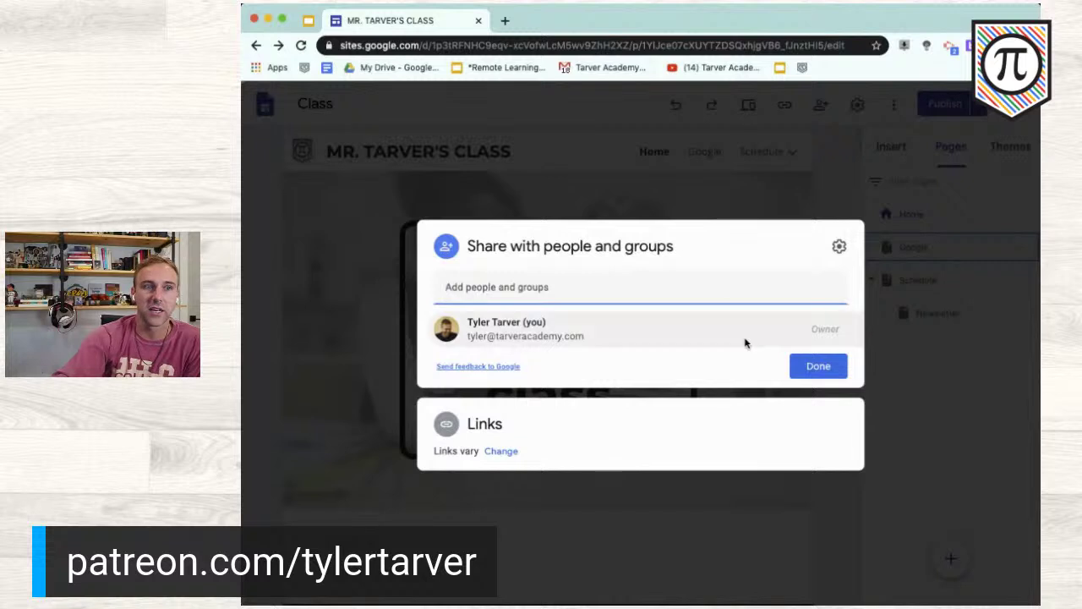
pyautogui.click(779, 194)
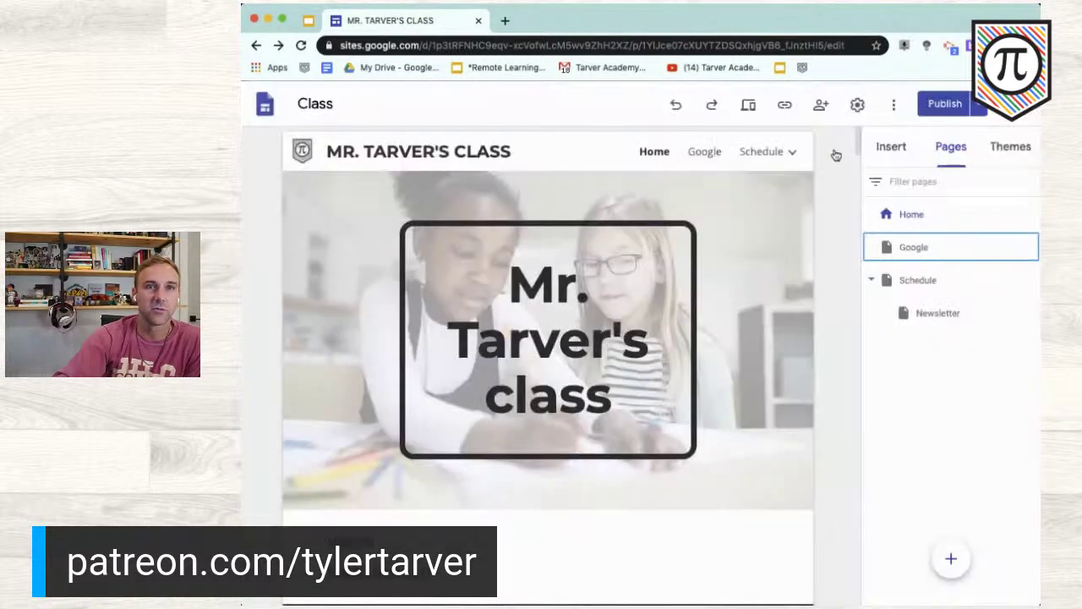
# Preview the published class site again
pyautogui.click(749, 105)
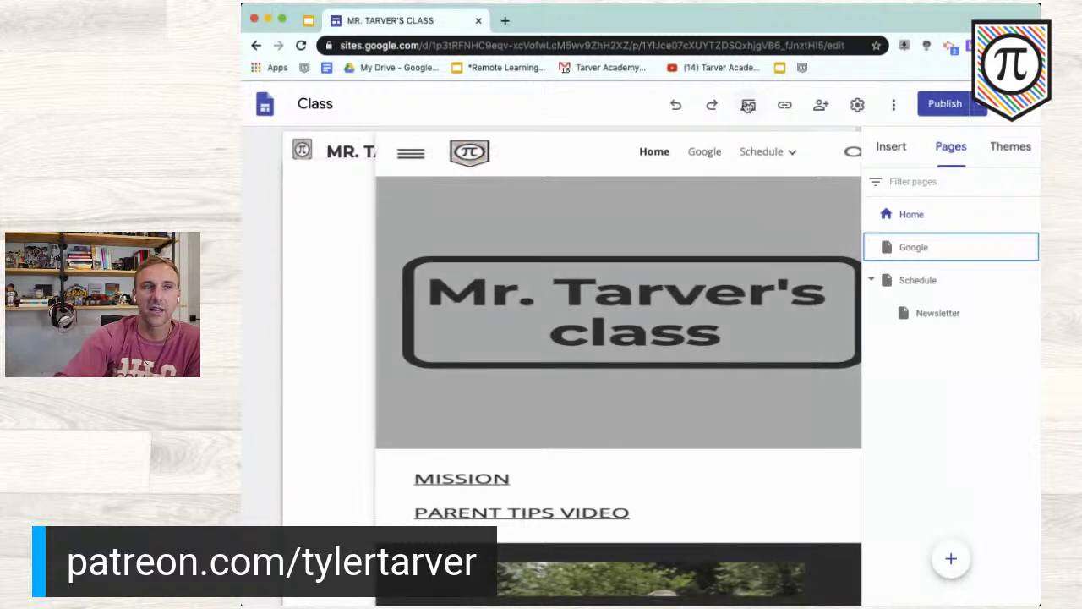